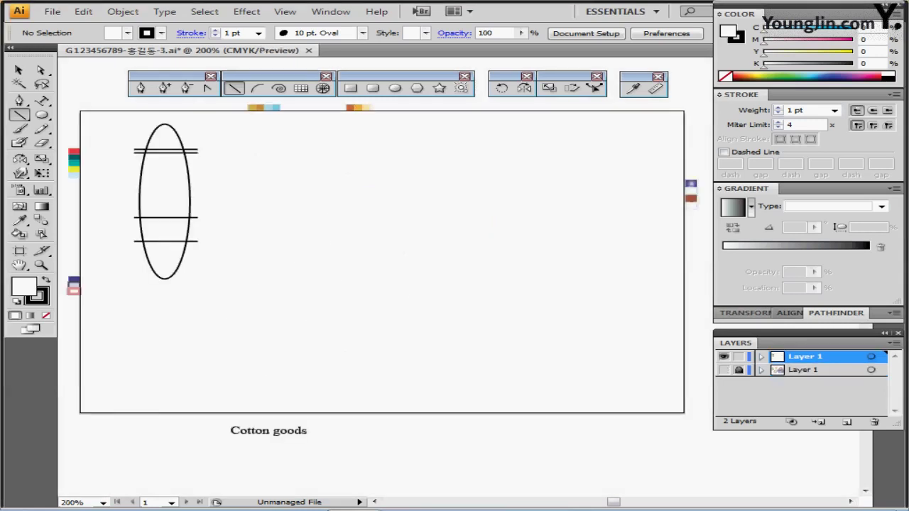
- Show the guides and split the ellipse along the four horizontal lines with Pathfinder Divide
key(ctrl+semicolon)
scroll(116, 189, up, 1)
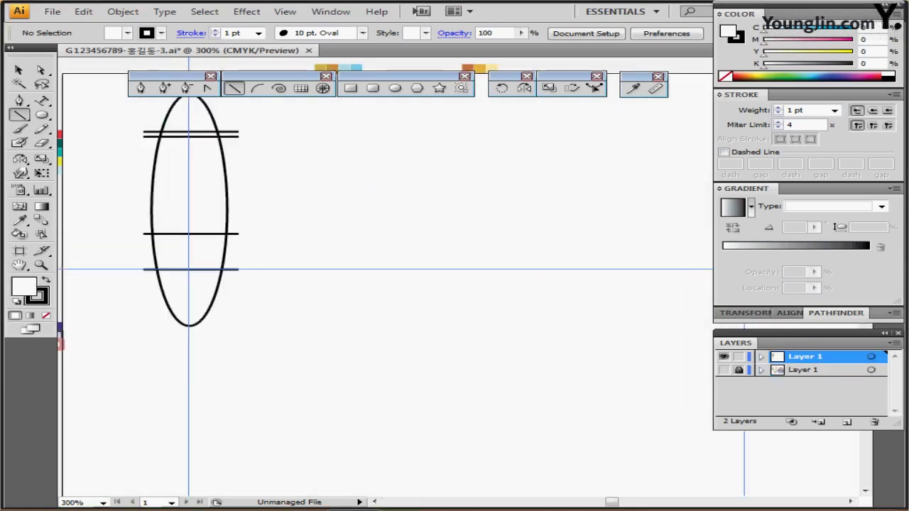
drag(144, 233, 164, 292)
scroll(138, 298, up, 1)
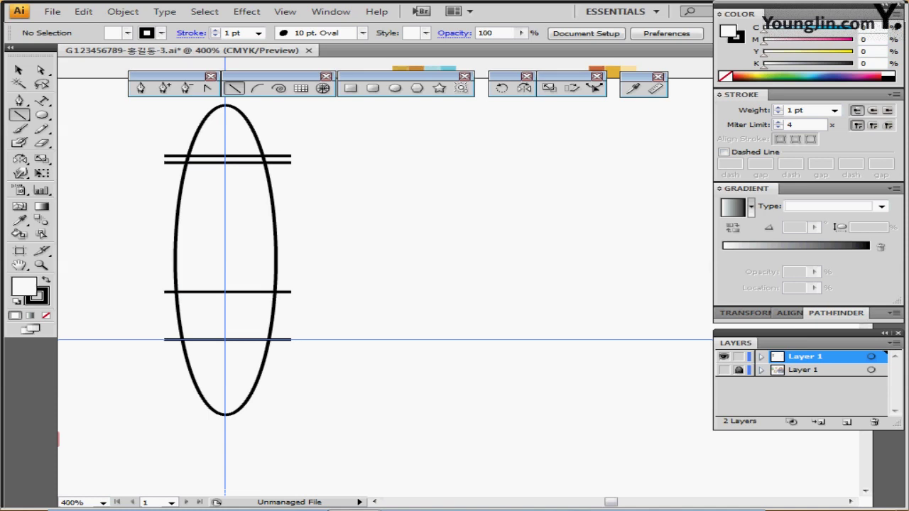
drag(245, 135, 142, 320)
key(ctrl+a)
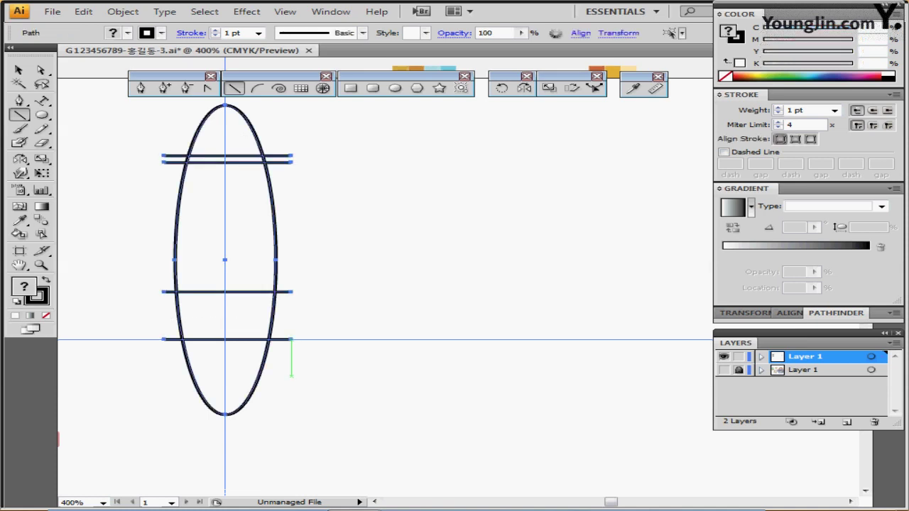
key(ctrl+shift+F9)
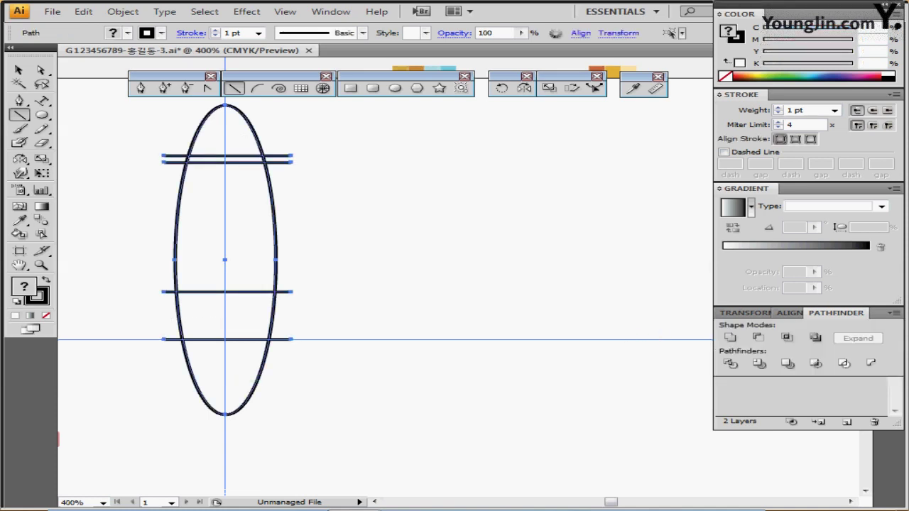
click(730, 363)
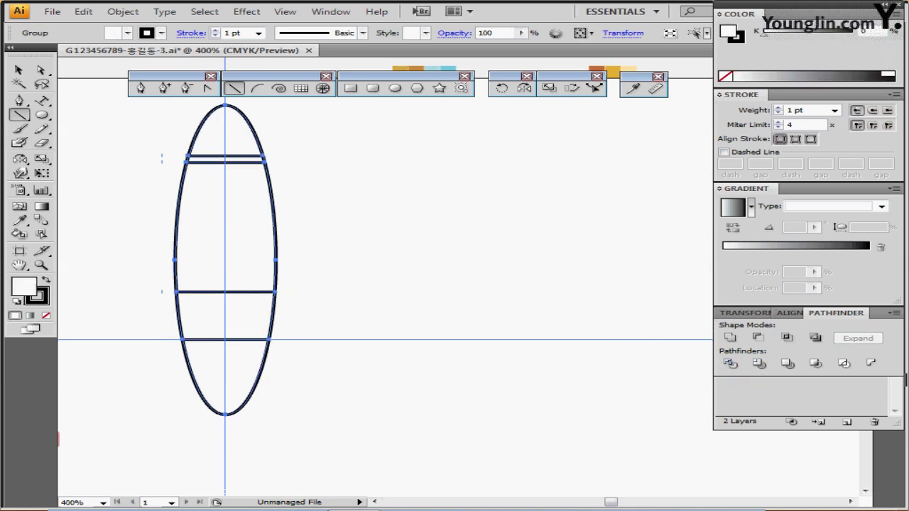
- Convert the ellipse's top and bottom anchor points to sharp corner points
scroll(385, 277, up, 3)
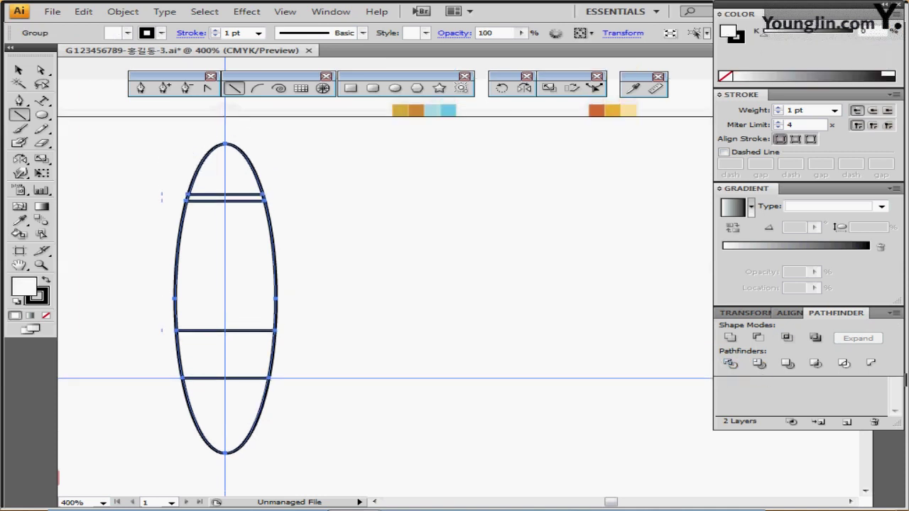
click(208, 88)
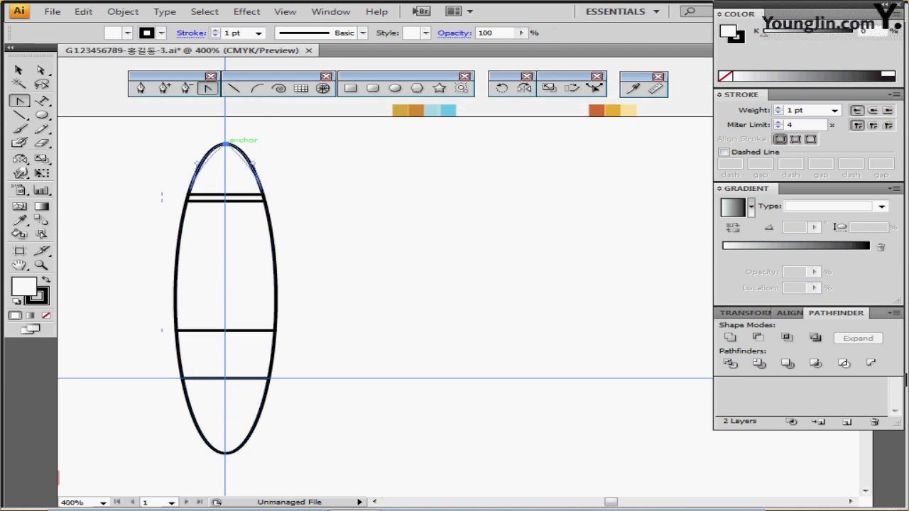
click(225, 145)
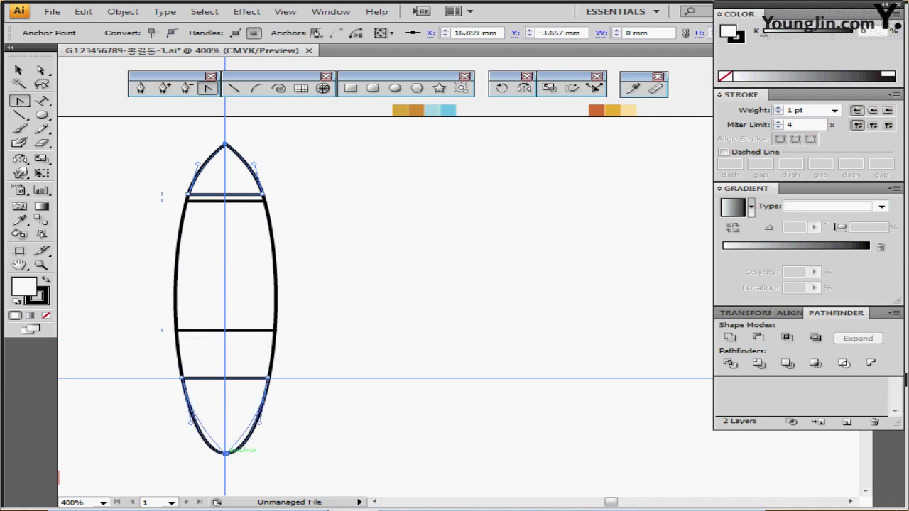
click(225, 453)
drag(225, 453, 231, 425)
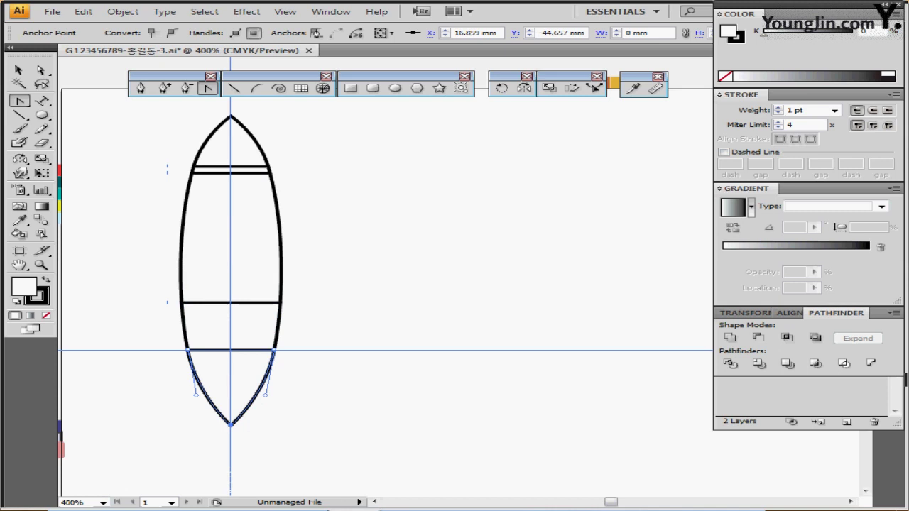
- Isolate the bottom pointed section inside the divided group for direct editing
ctrl+double_click(231, 245)
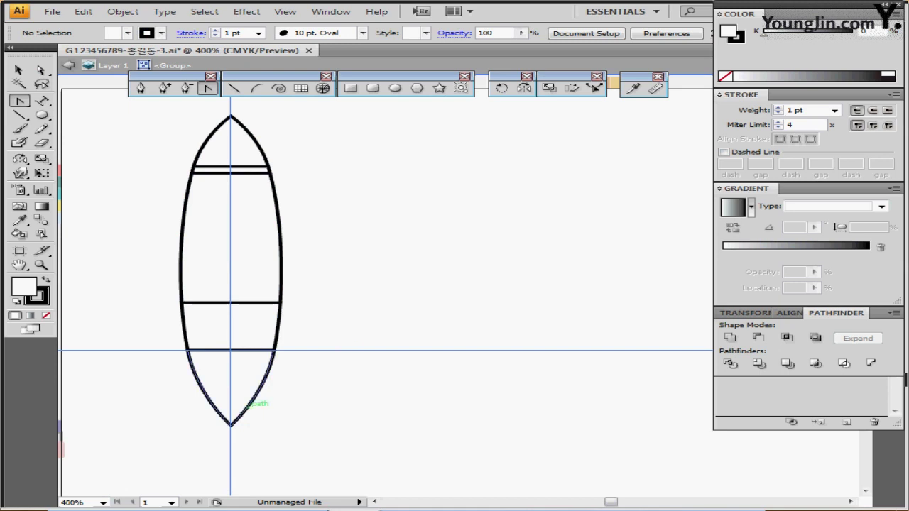
click(257, 399)
double_click(257, 400)
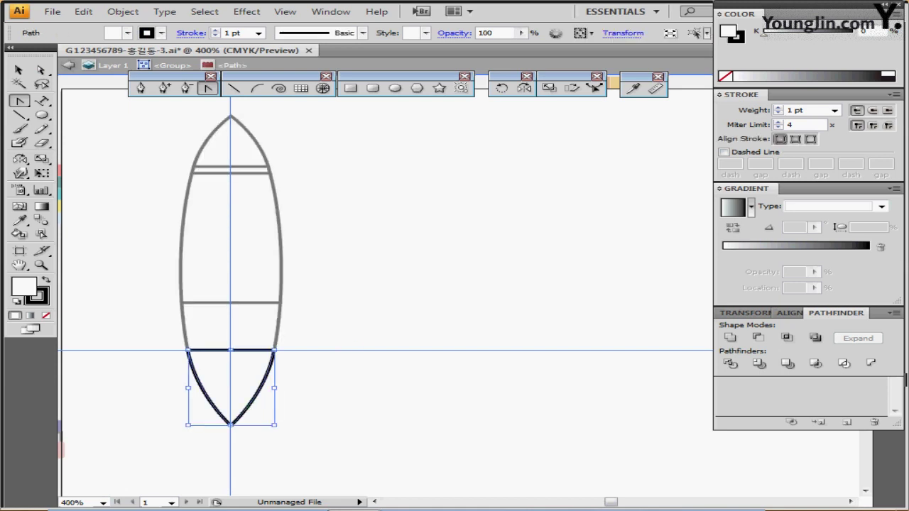
key(a)
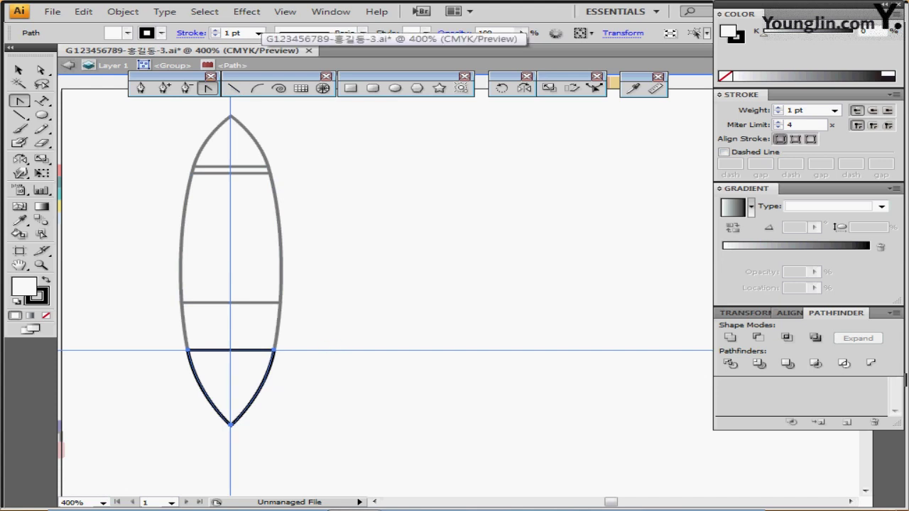
click(41, 70)
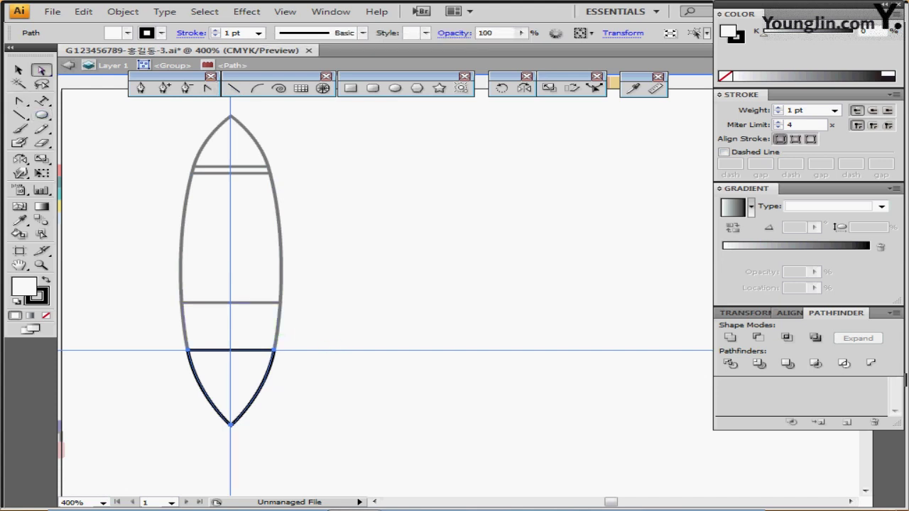
- Scale the two upper anchor points of the bottom section uniformly to 70%
drag(171, 331, 302, 363)
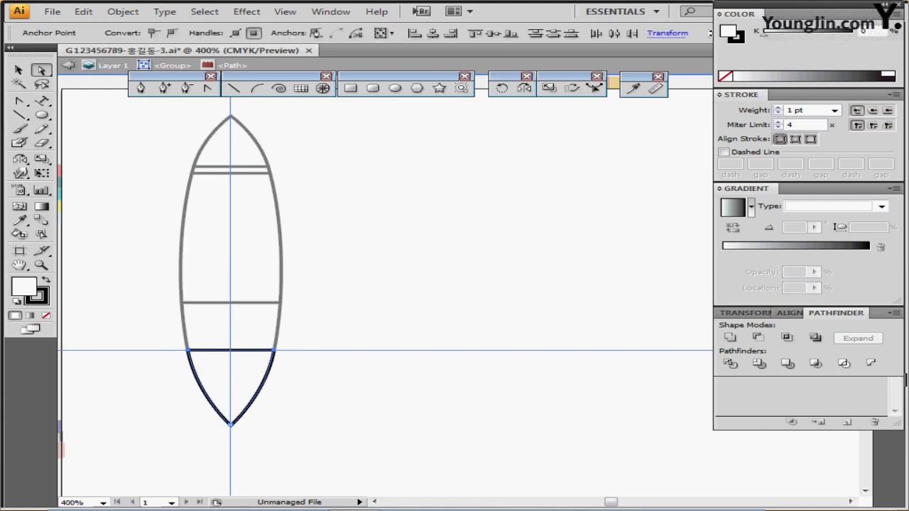
double_click(524, 88)
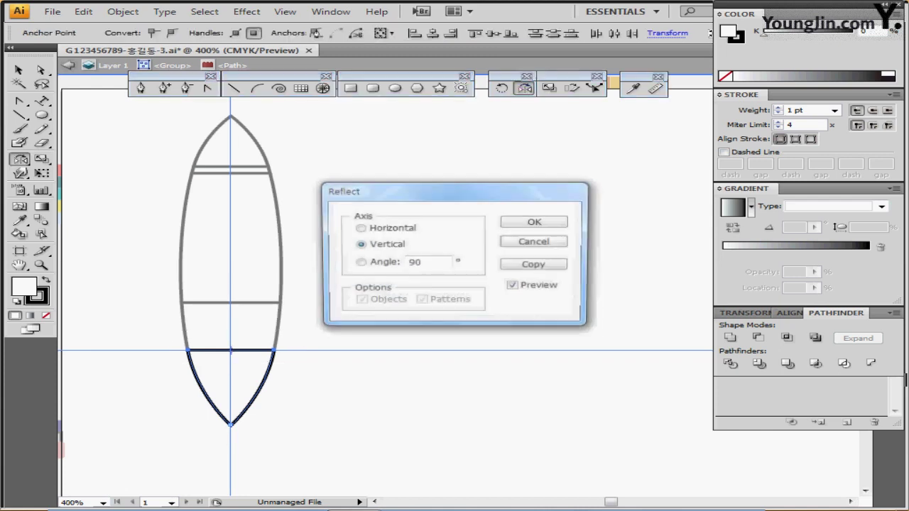
key(Escape)
double_click(549, 88)
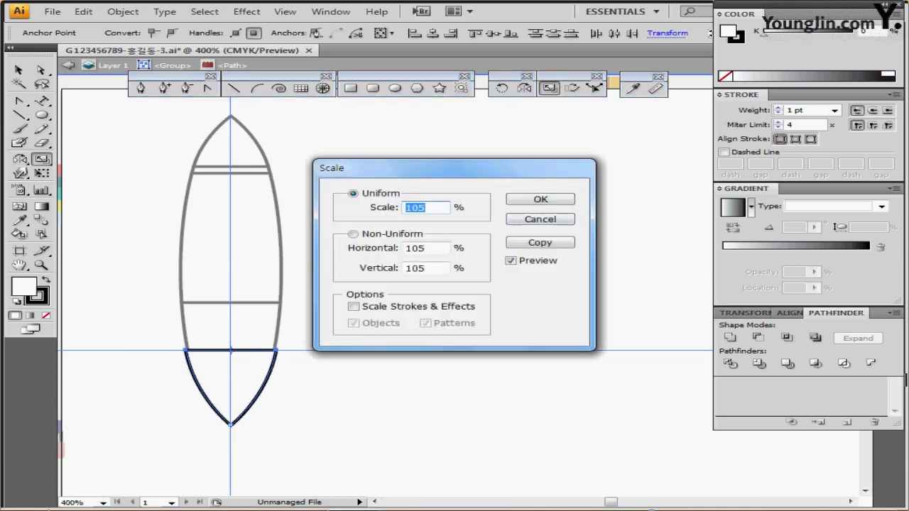
text(70)
key(Return)
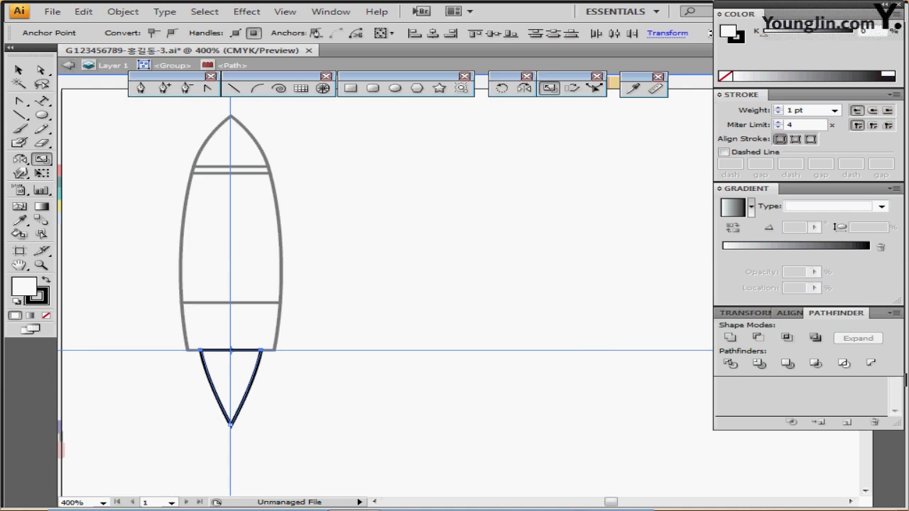
- Give the narrowed bottom section the red swatch's fill with no stroke, and deselect it
drag(320, 284, 410, 310)
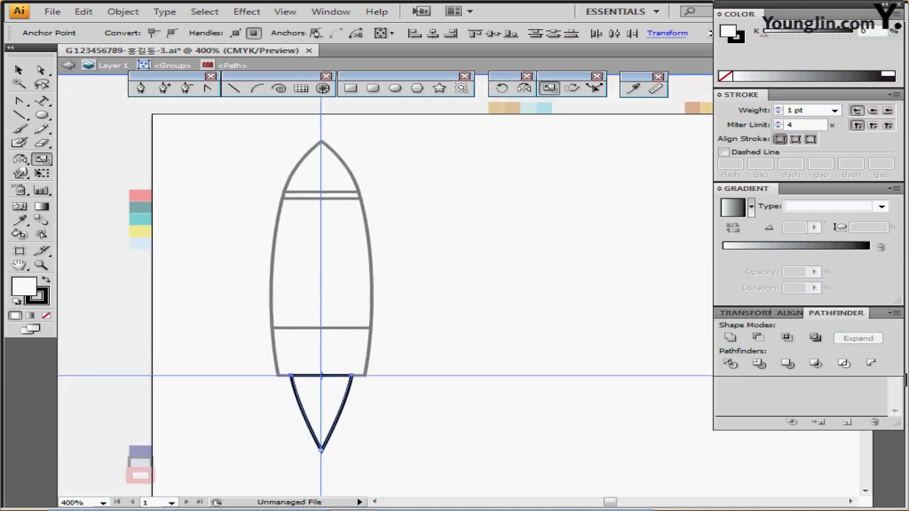
key(i)
click(144, 195)
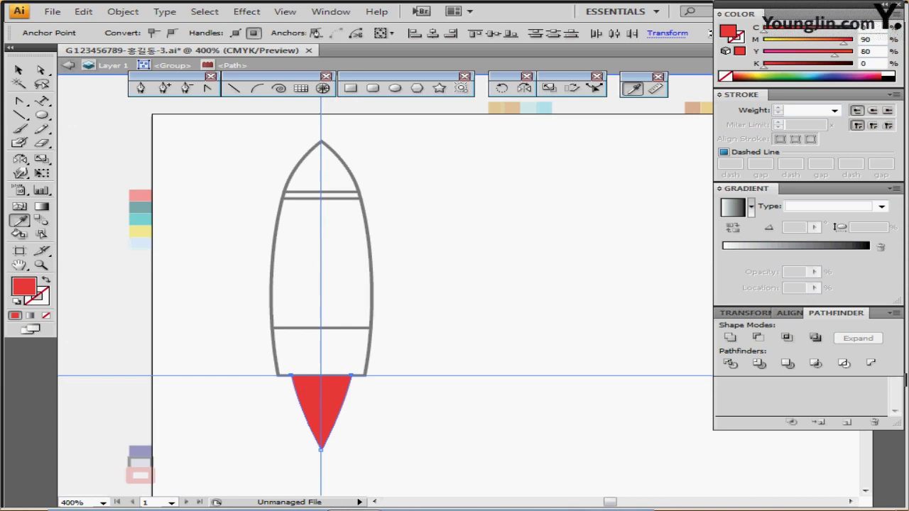
key(ctrl+shift+a)
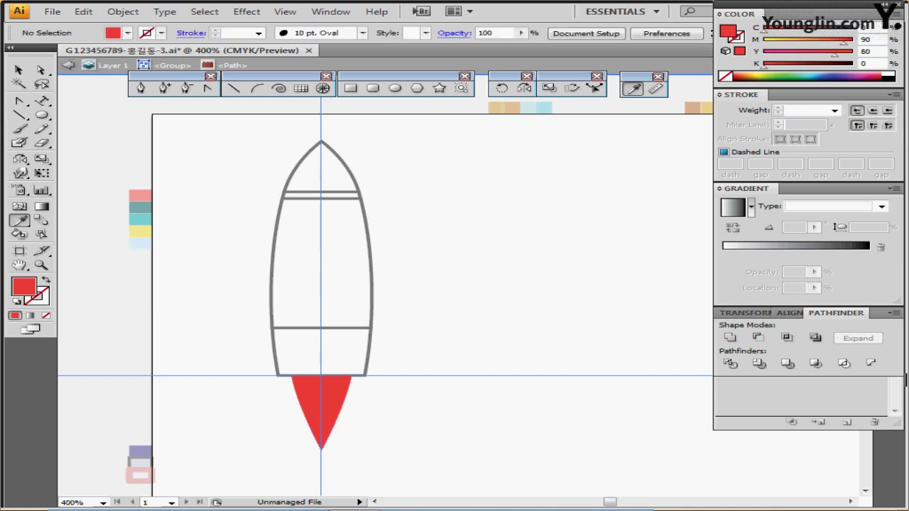
- Leave the red tip's isolation and isolate the body section directly above it
key(v)
double_click(334, 353)
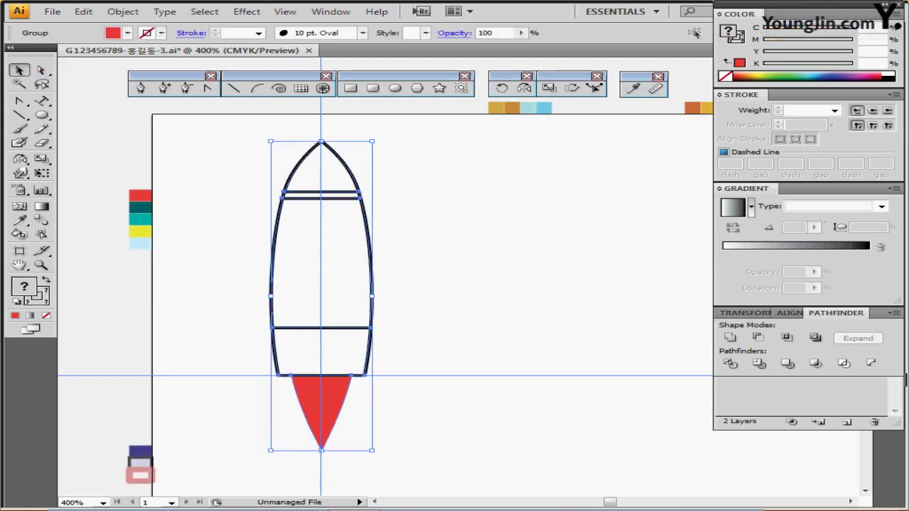
double_click(334, 353)
click(334, 353)
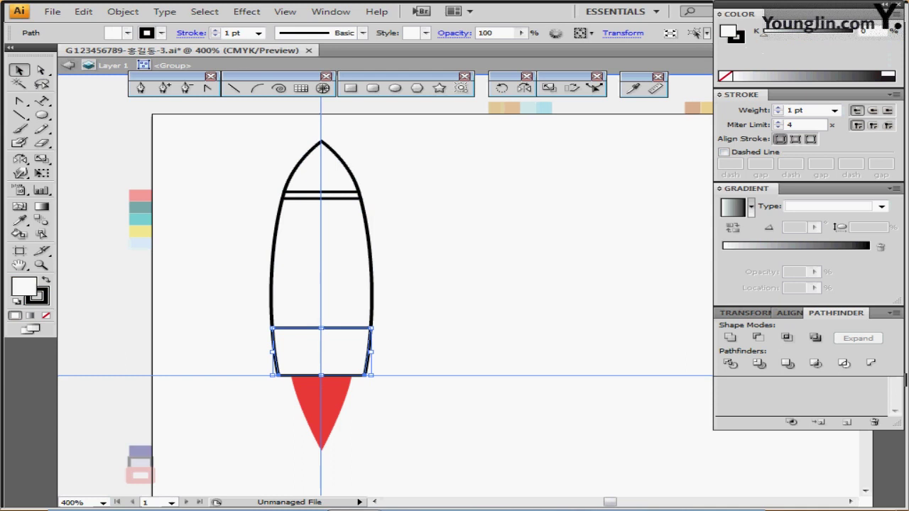
double_click(334, 353)
drag(334, 353, 276, 279)
scroll(319, 313, up, 2)
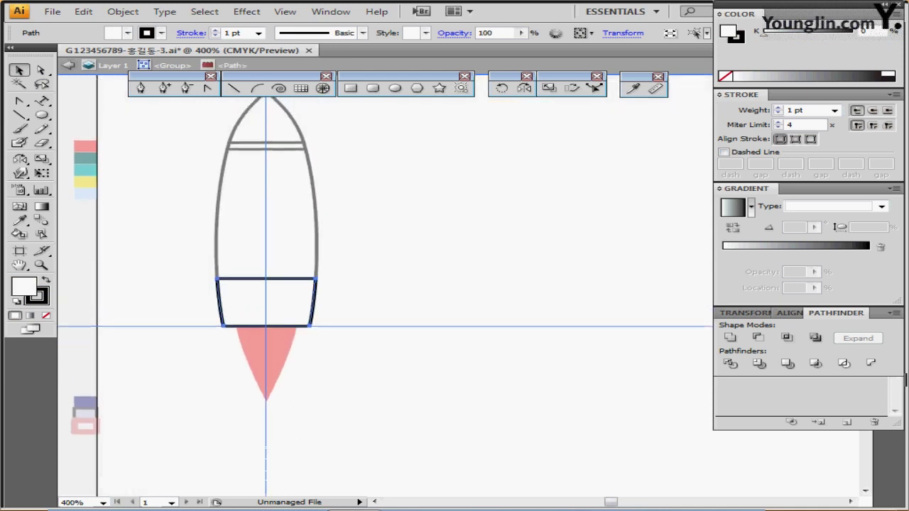
scroll(320, 313, left, 1)
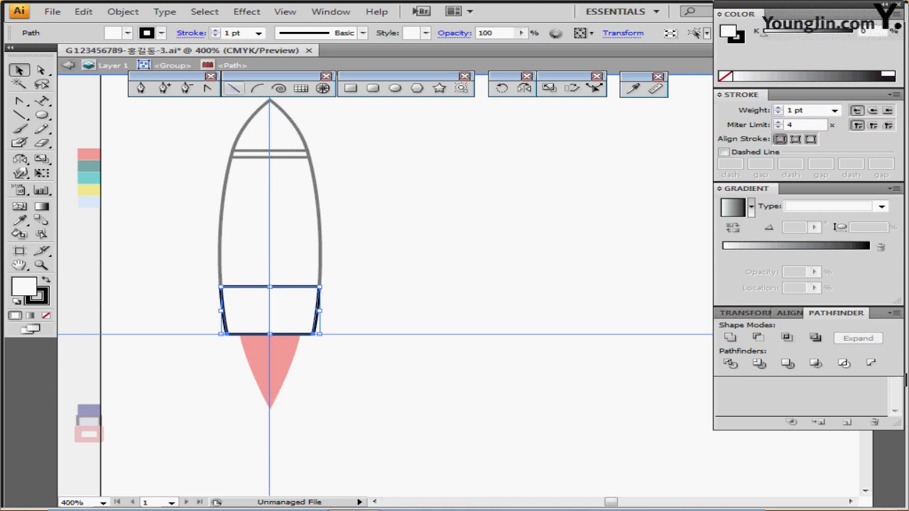
- Draw a slightly slanted line crossing the isolated section near its left edge and nudge it three steps right
click(233, 87)
drag(231, 267, 240, 347)
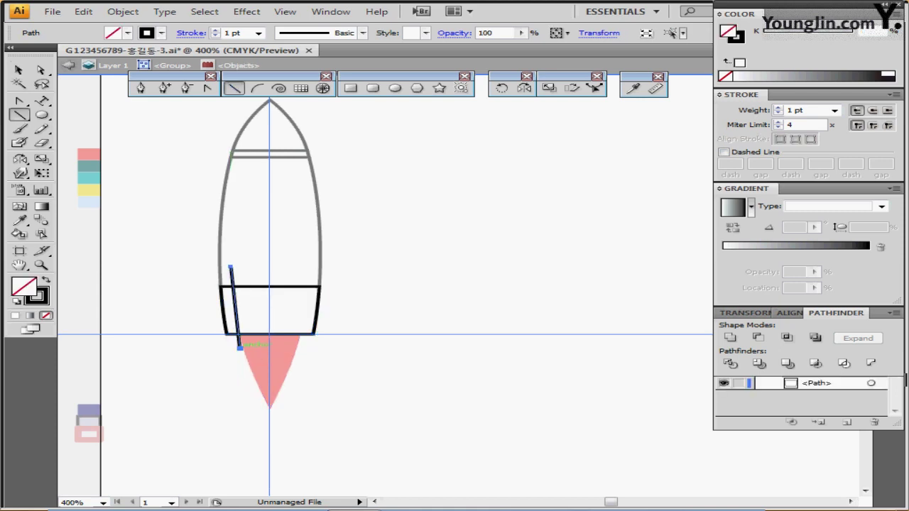
key(Right)
key(Right)
key(Right)
- Reflect a copy of the slanted line across the vertical centre guide
click(524, 87)
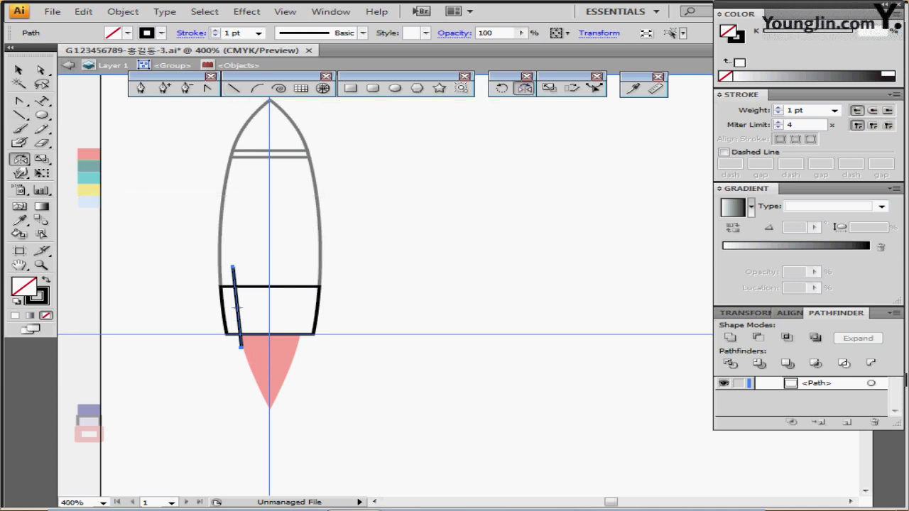
click(270, 270)
drag(233, 250, 358, 243)
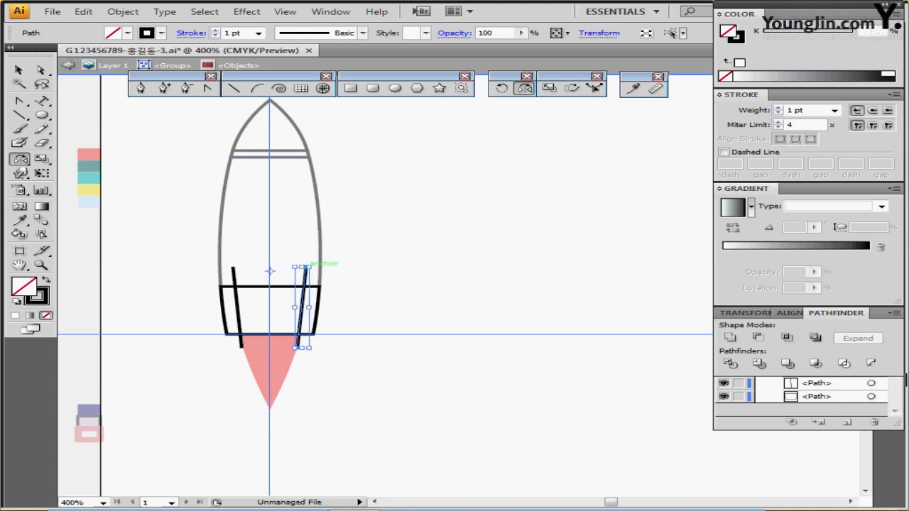
- Select both slanted lines and make a blend between them
shift+click(233, 273)
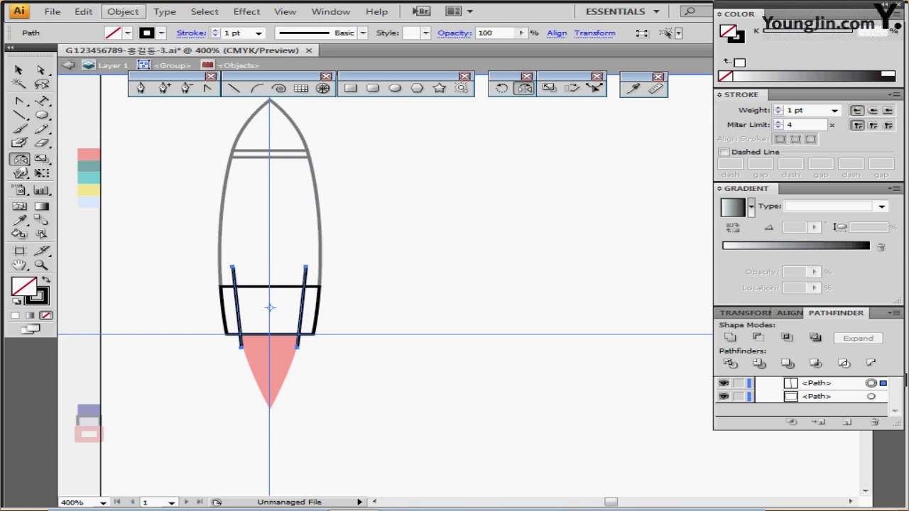
click(123, 11)
mouse_move(146, 283)
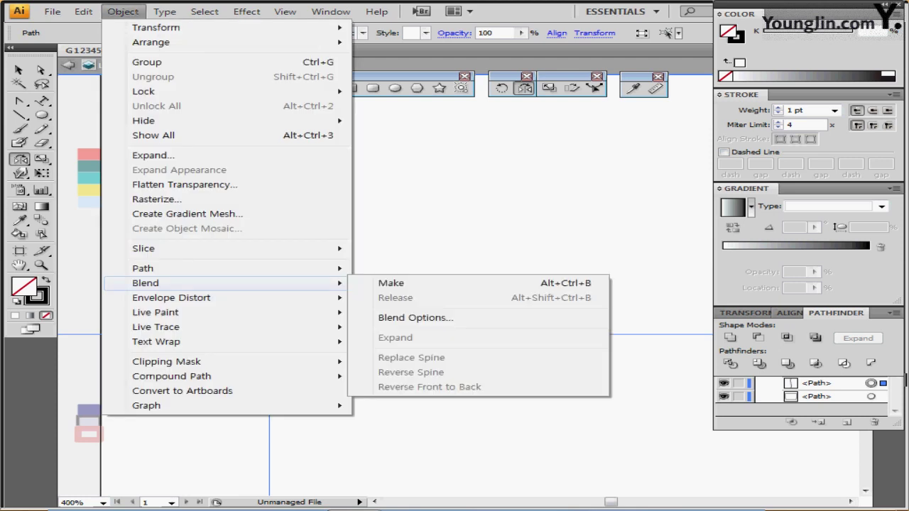
click(391, 283)
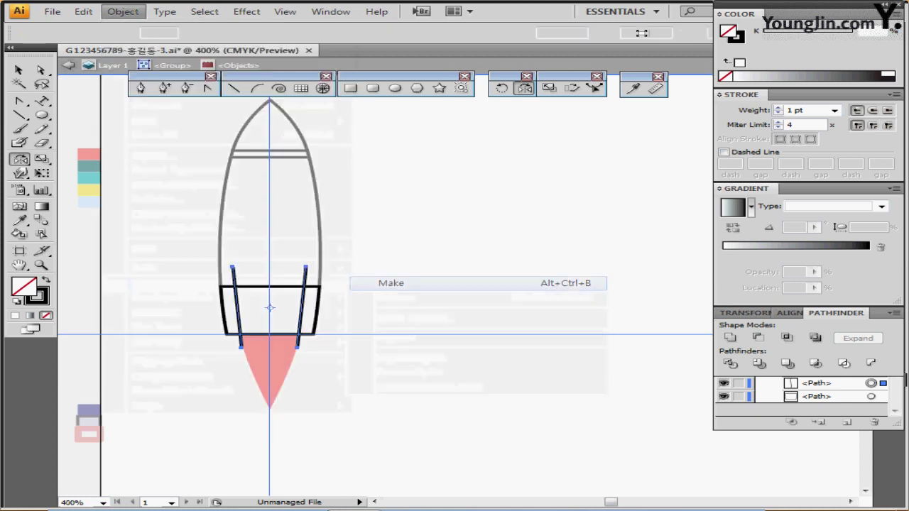
- Set the blend's spacing to Specified Steps with 2 steps
double_click(524, 87)
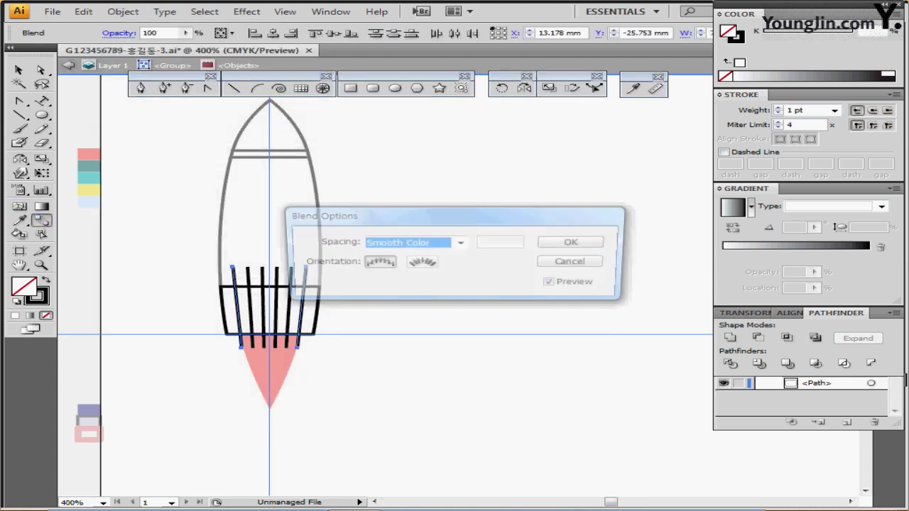
click(461, 243)
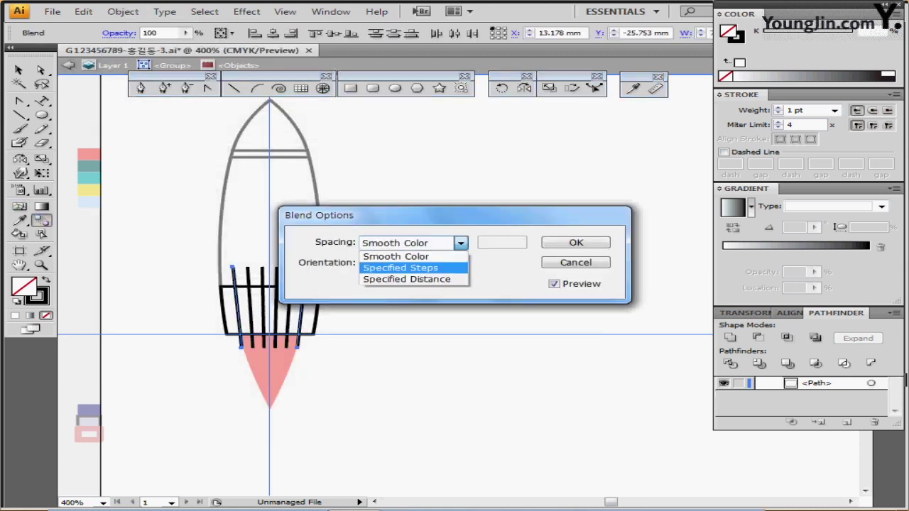
key(Return)
text(2)
key(Return)
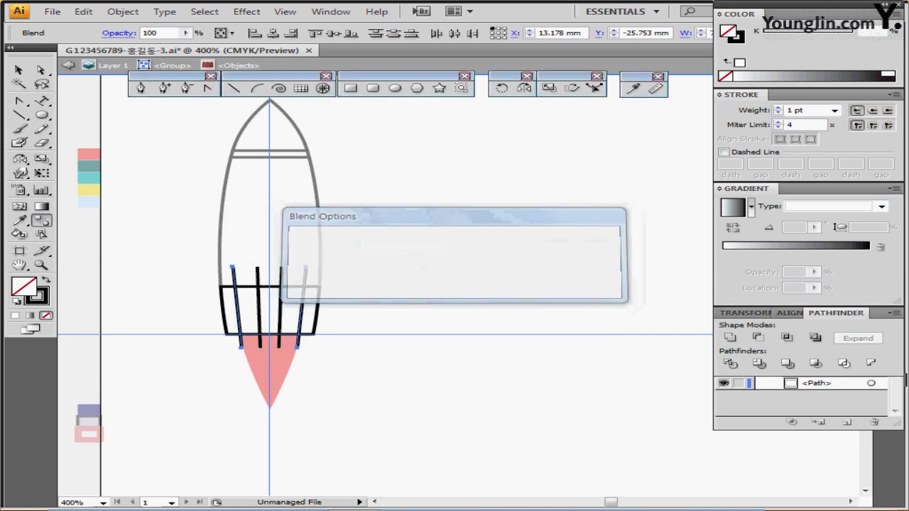
- Expand the line blend and divide the isolated lower body section along its four slanted lines
click(123, 12)
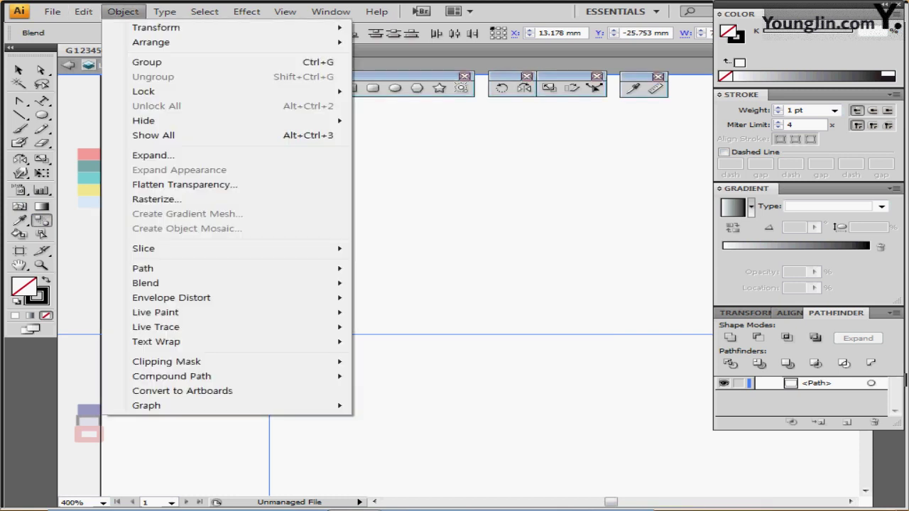
mouse_move(145, 282)
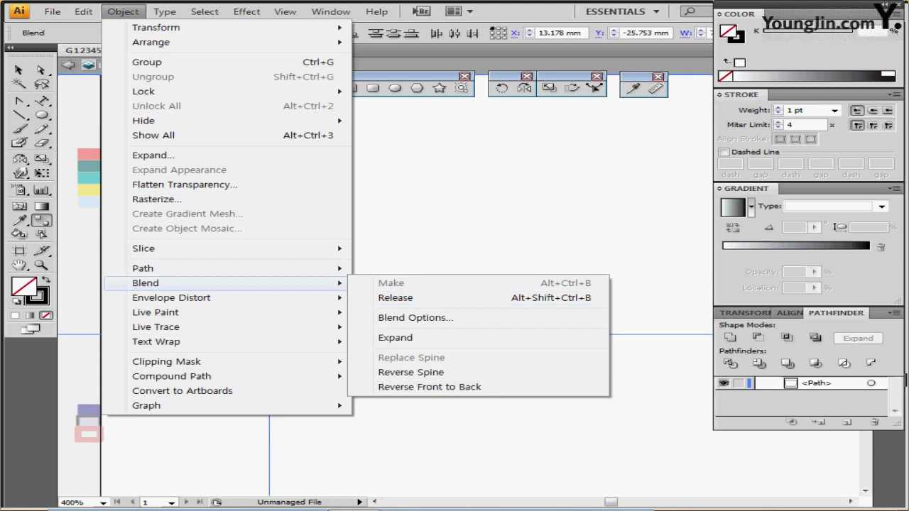
click(395, 337)
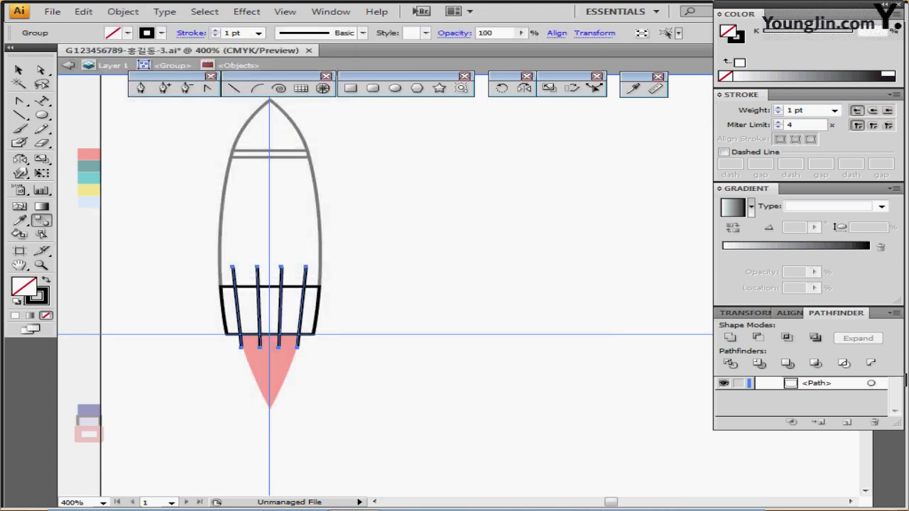
key(ctrl+a)
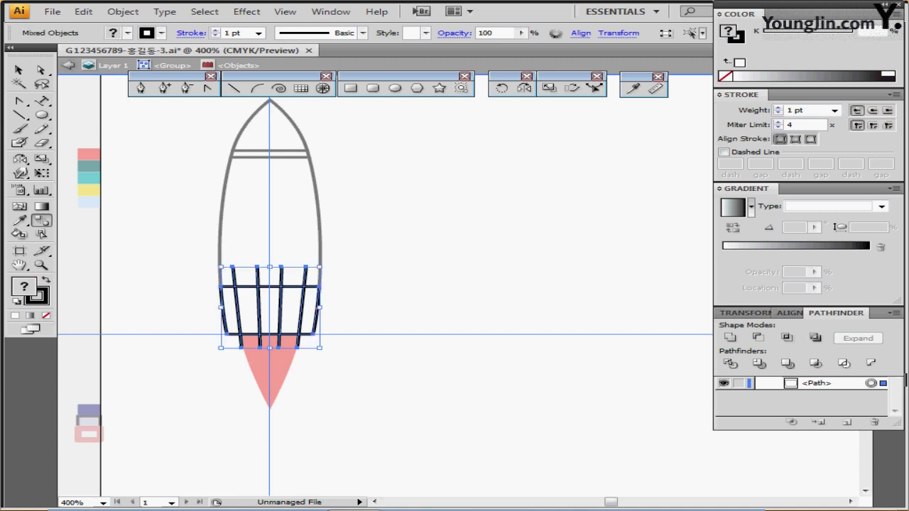
key(a)
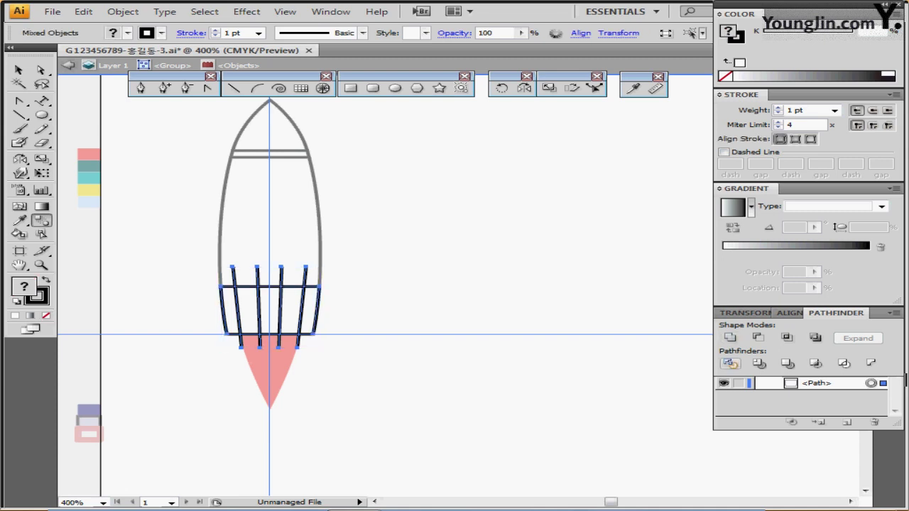
click(730, 363)
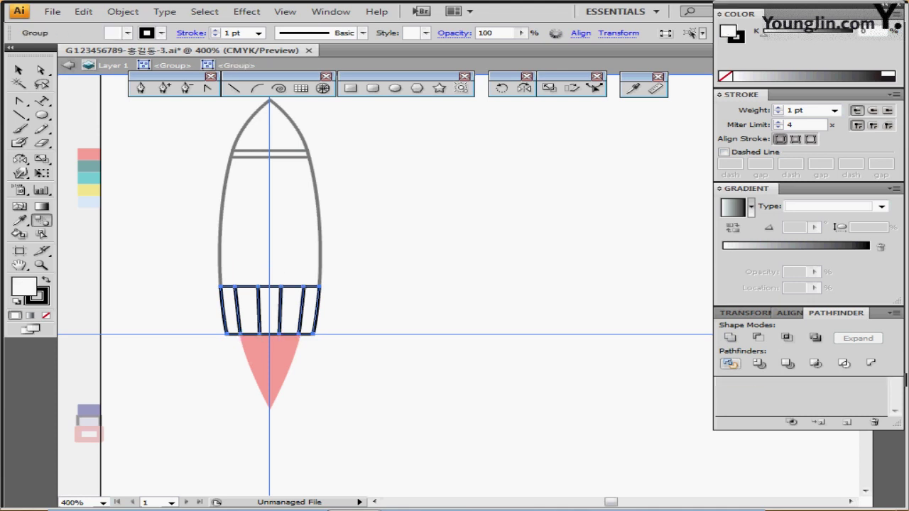
- Fill the two outermost strips and the centre strip of the divided section with the dark teal swatch's colour
drag(397, 284, 426, 307)
key(ctrl)
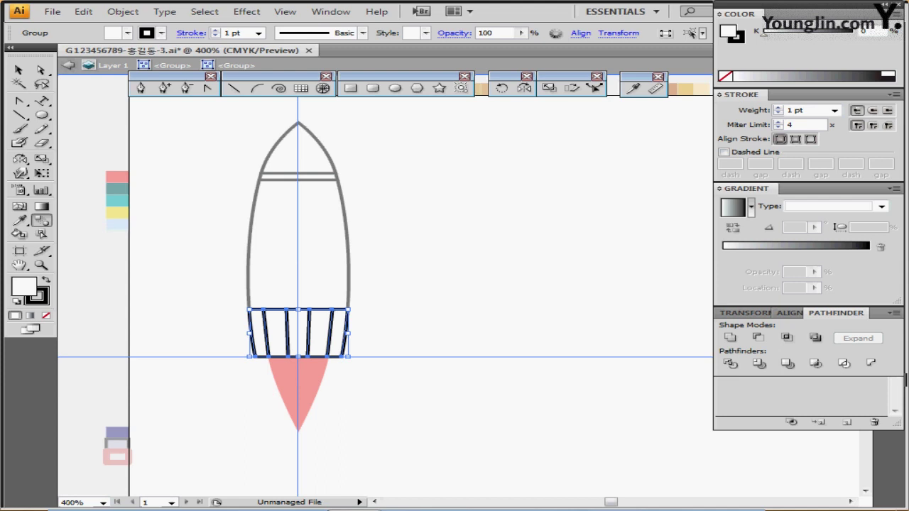
ctrl+click(397, 306)
ctrl+click(258, 312)
ctrl+shift+click(302, 311)
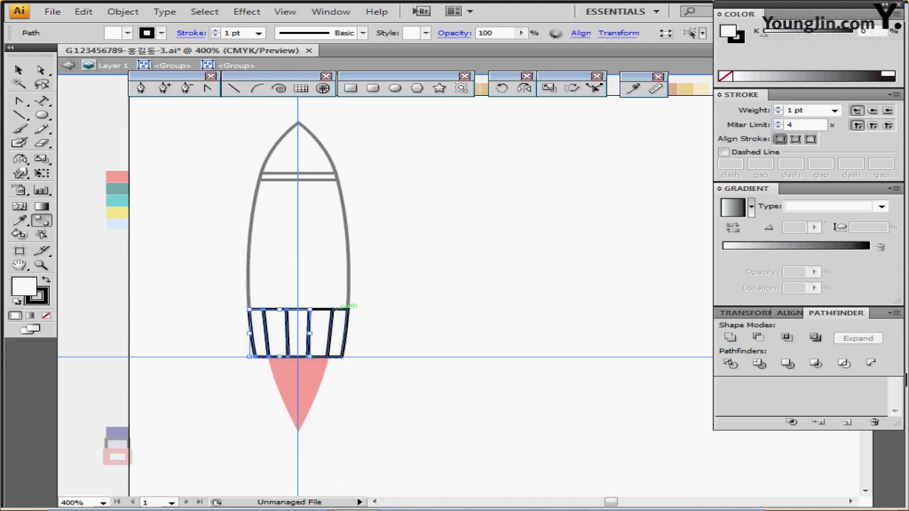
shift+click(346, 312)
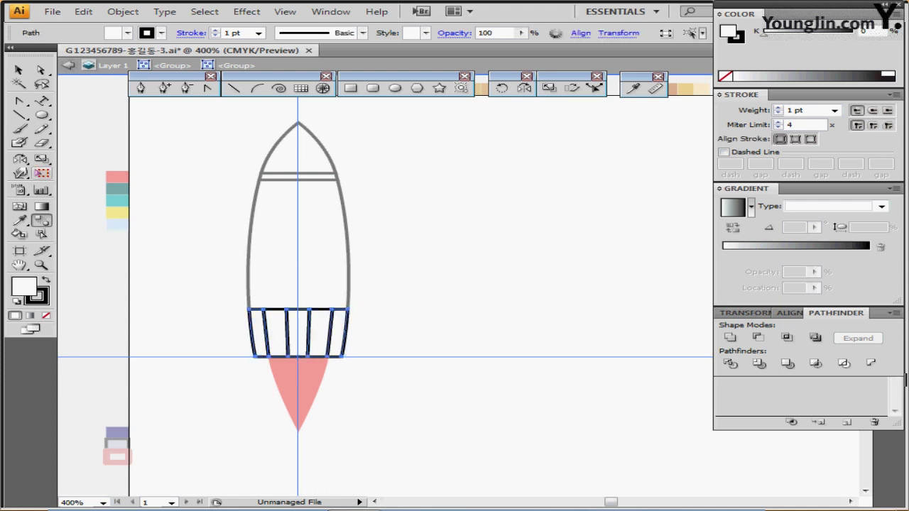
key(i)
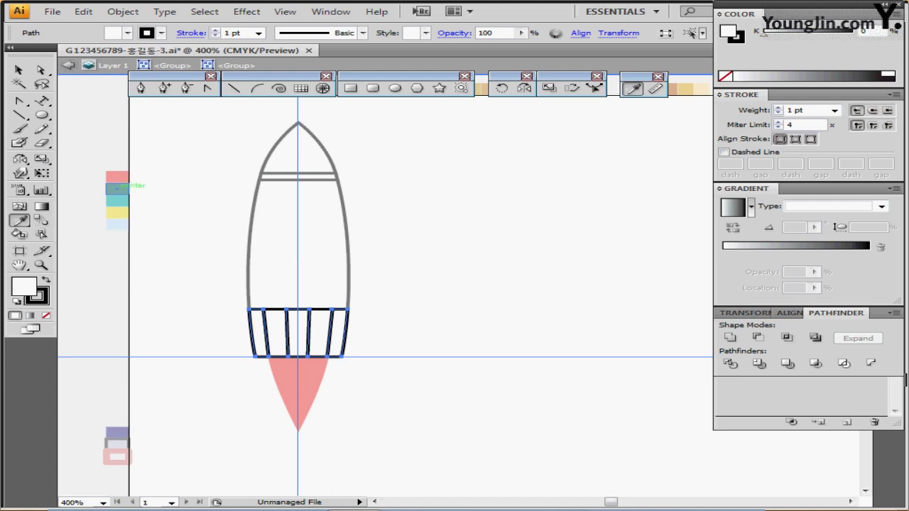
click(117, 188)
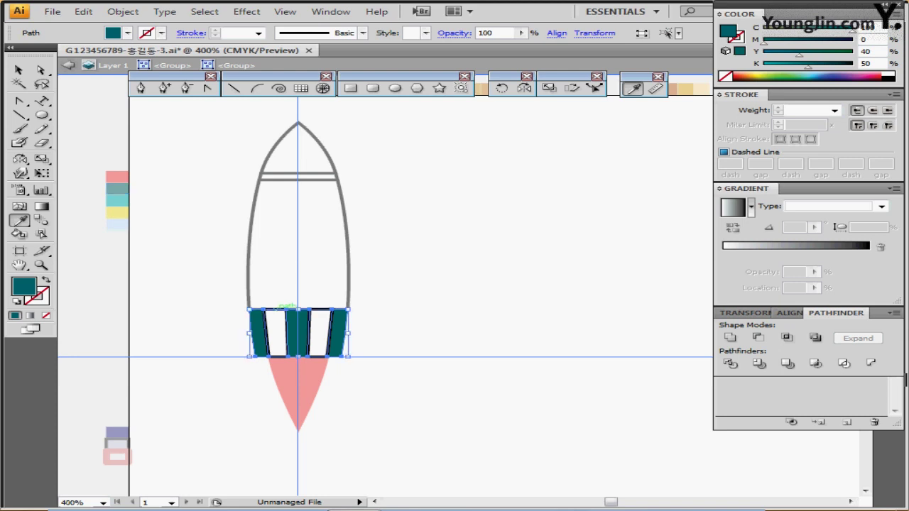
- Fill the two remaining strips and the large middle body section with the lighter teal
ctrl+click(282, 310)
click(117, 200)
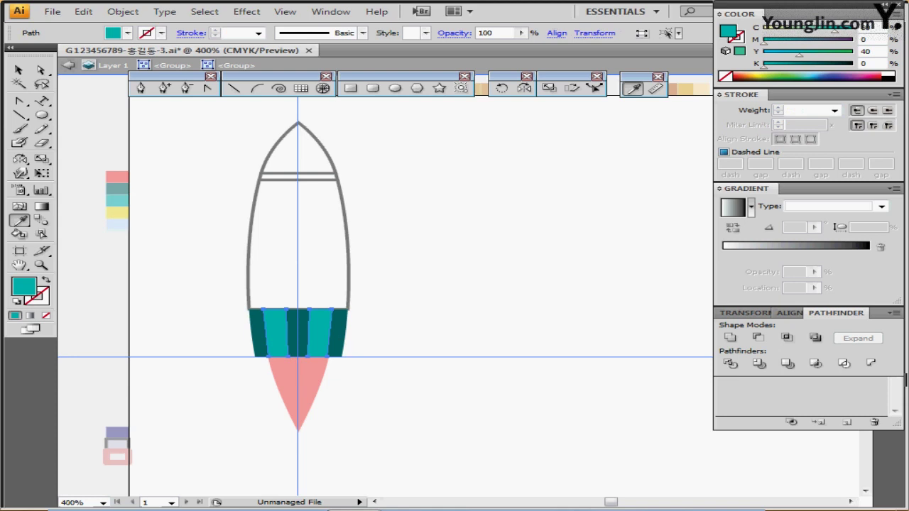
mouse_move(383, 298)
mouse_down()
mouse_move(375, 244)
mouse_move(369, 299)
mouse_up()
drag(372, 234, 310, 240)
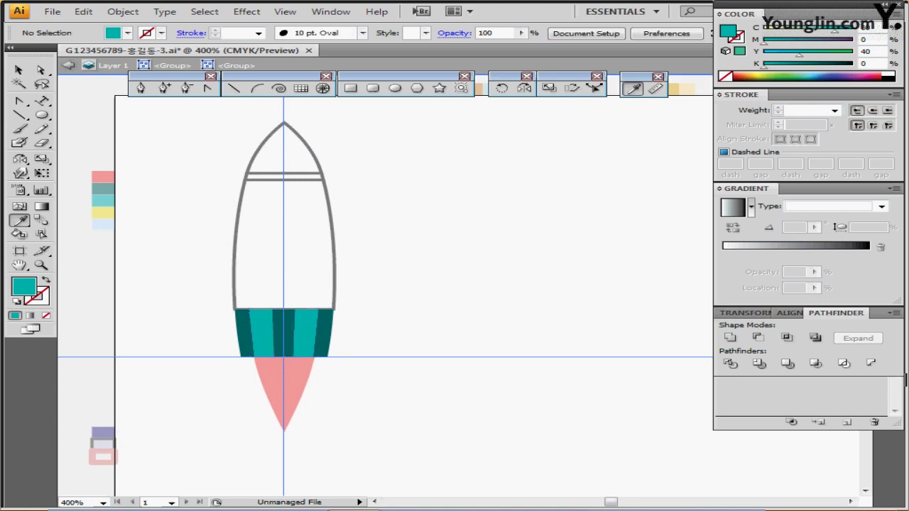
ctrl+double_click(334, 239)
ctrl+click(335, 239)
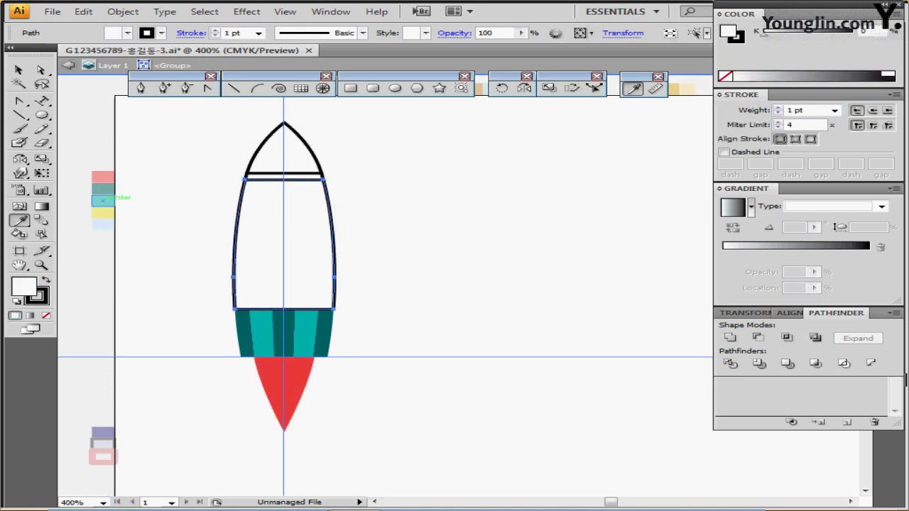
click(262, 333)
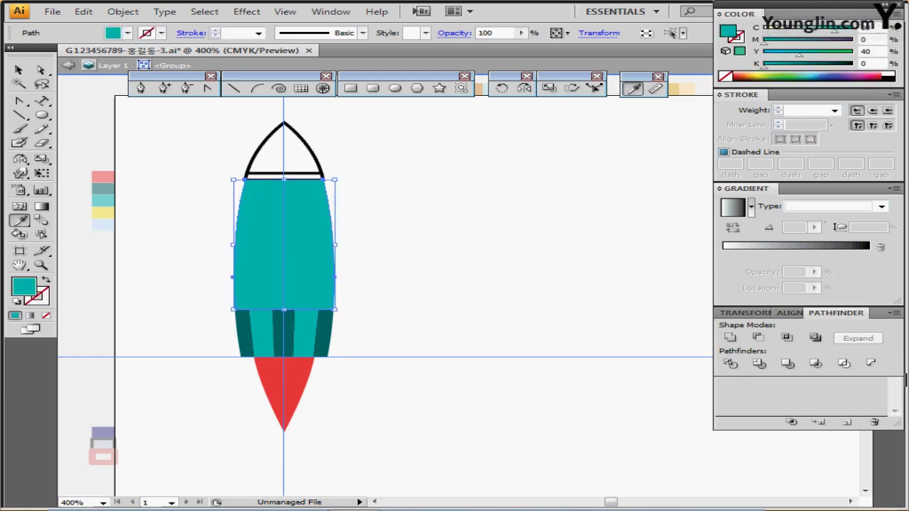
- Colour the narrow band dark teal and the nose cone red, and leave isolation mode
ctrl+click(272, 173)
ctrl+click(323, 176)
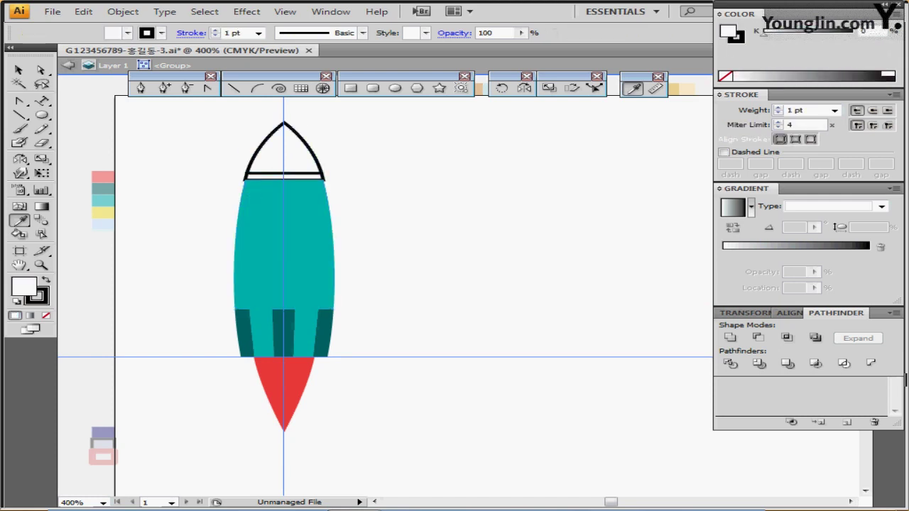
click(103, 188)
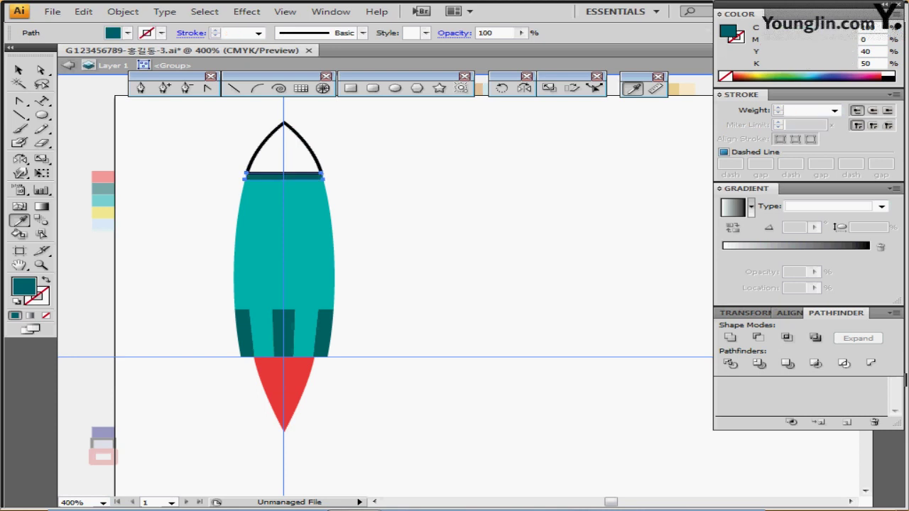
click(103, 176)
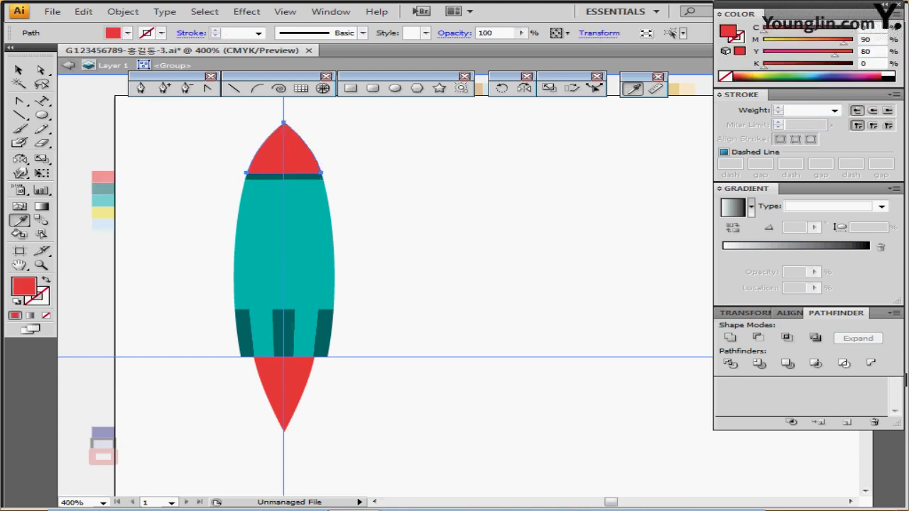
key(ctrl+shift+a)
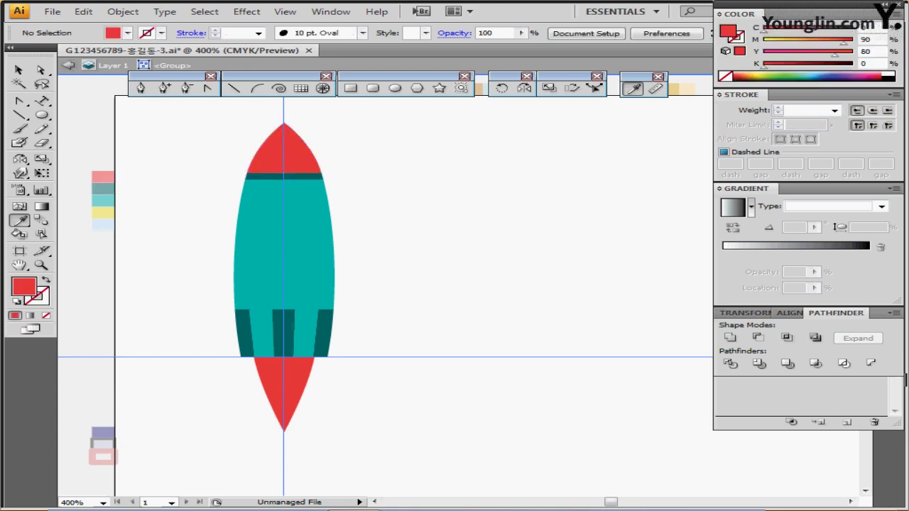
key(Escape)
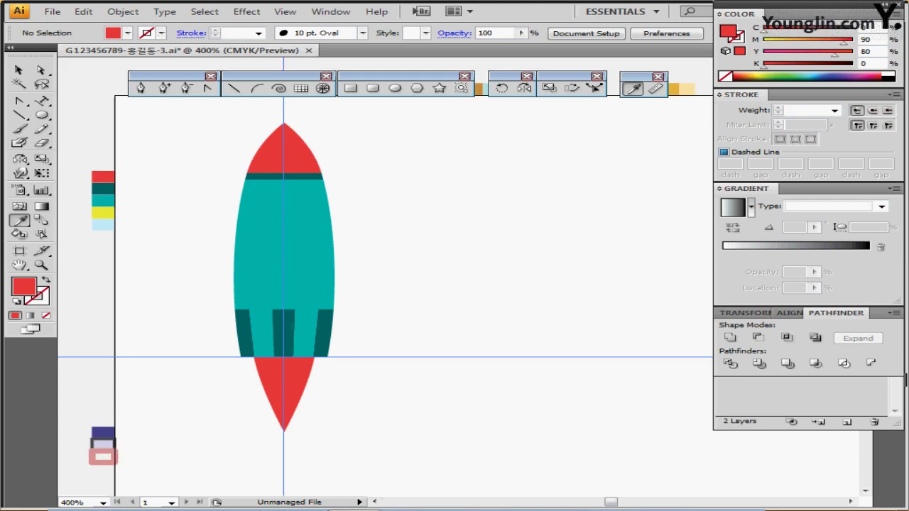
- Draw a small upright ellipse in the light blue swatch's colour on the upper left of the rocket body
drag(398, 277, 382, 283)
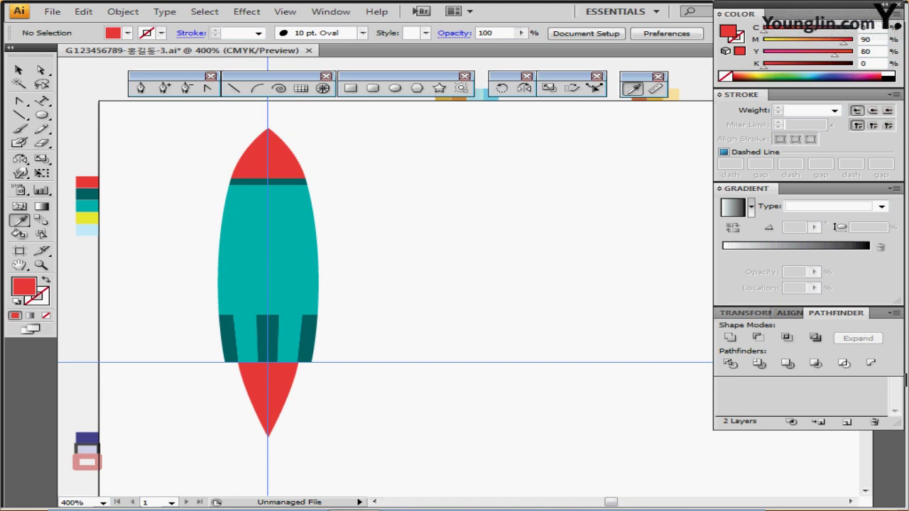
click(394, 87)
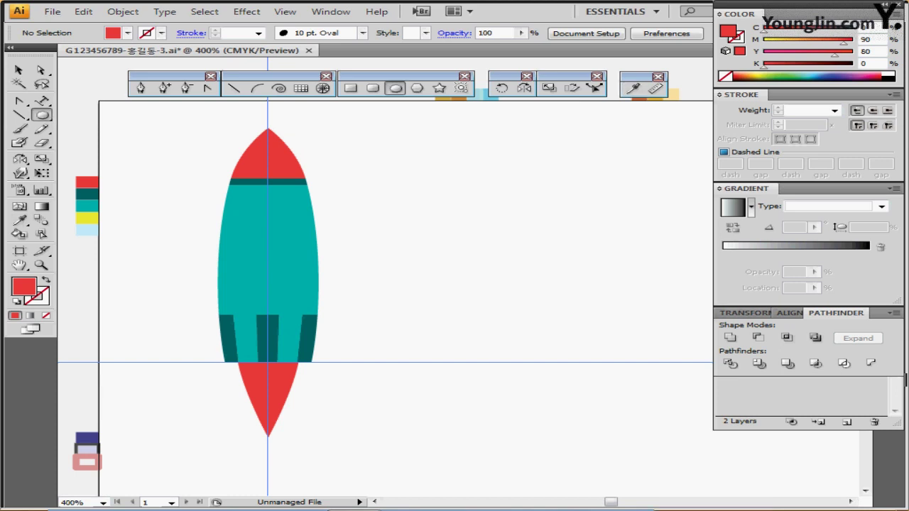
ctrl+click(87, 230)
ctrl+click(159, 238)
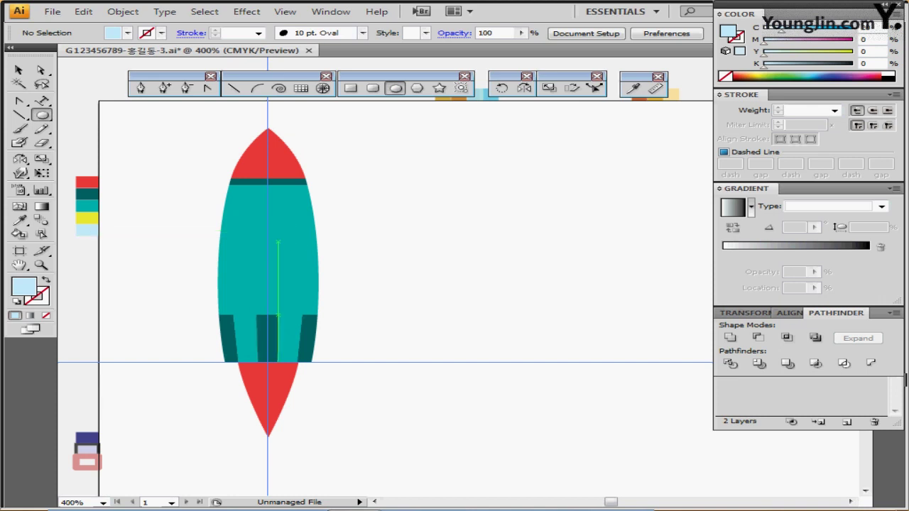
drag(238, 209, 256, 230)
ctrl+click(312, 268)
ctrl+click(409, 253)
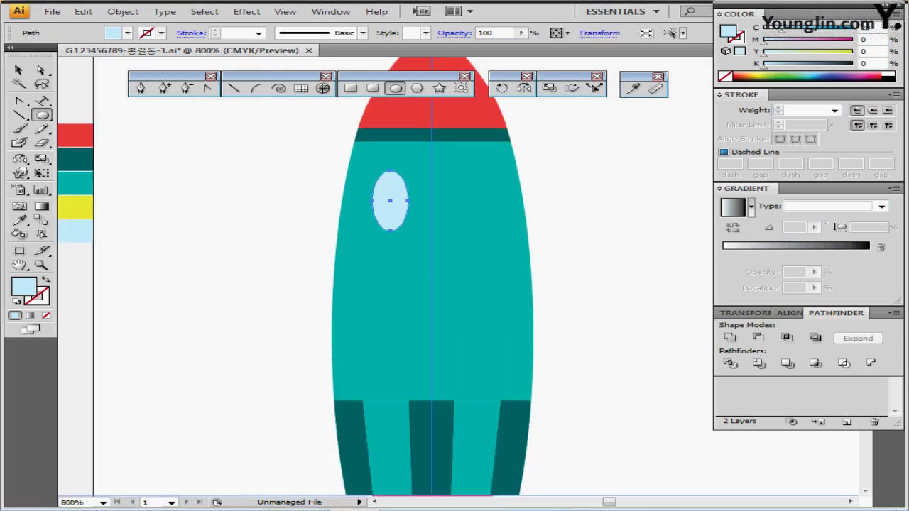
- Place the light blue ellipse across the body's left edge and make it taller
drag(405, 250, 304, 266)
drag(293, 220, 263, 254)
shift+click(334, 320)
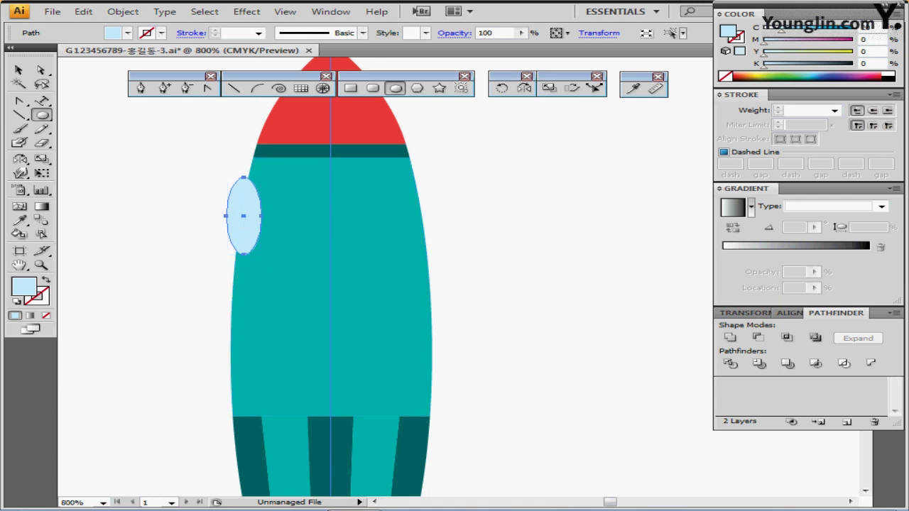
key(ctrl+minus)
scroll(385, 277, up, 1)
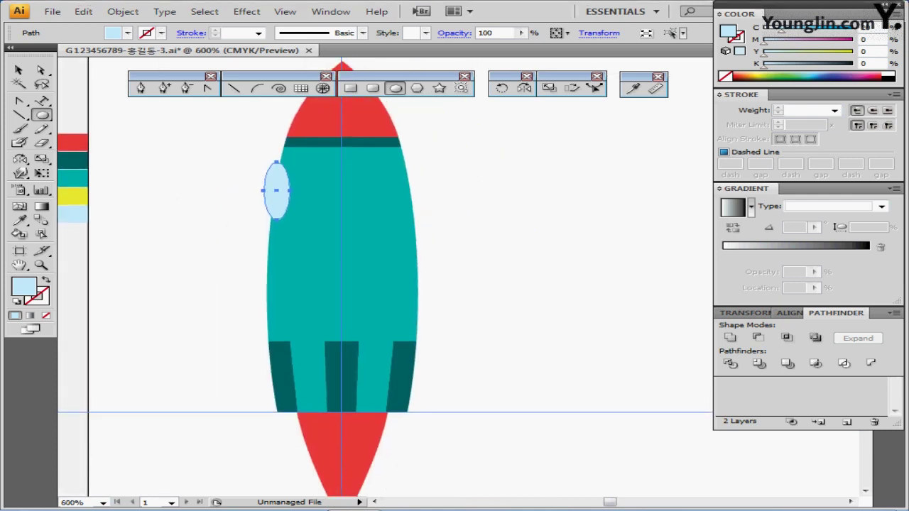
- Copy the ellipse about 4.29 mm horizontally onto the body's centre guide and repeat the copy for the right edge
key(ctrl)
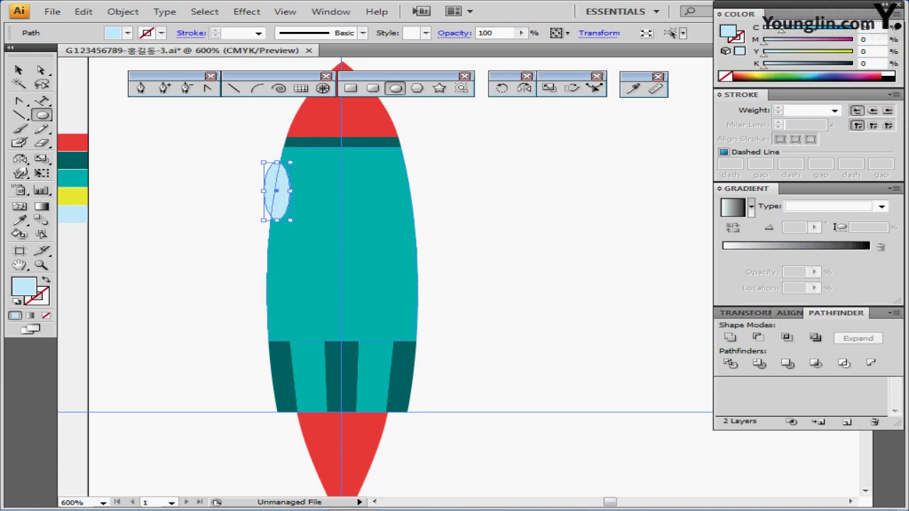
drag(289, 196, 347, 196)
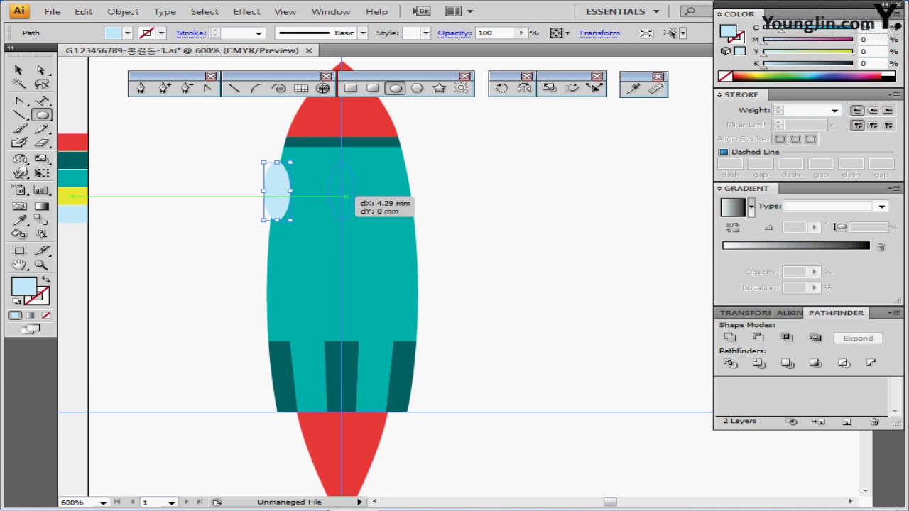
drag(348, 196, 347, 196)
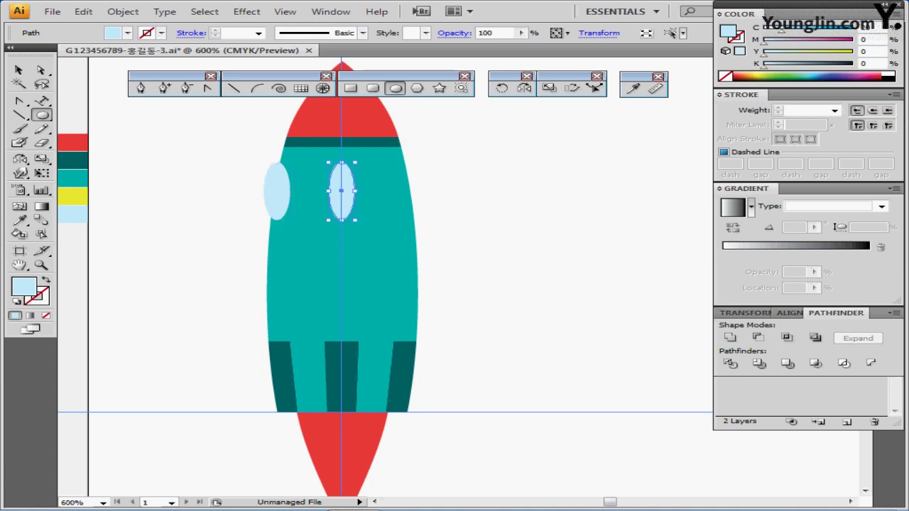
key(ctrl+d)
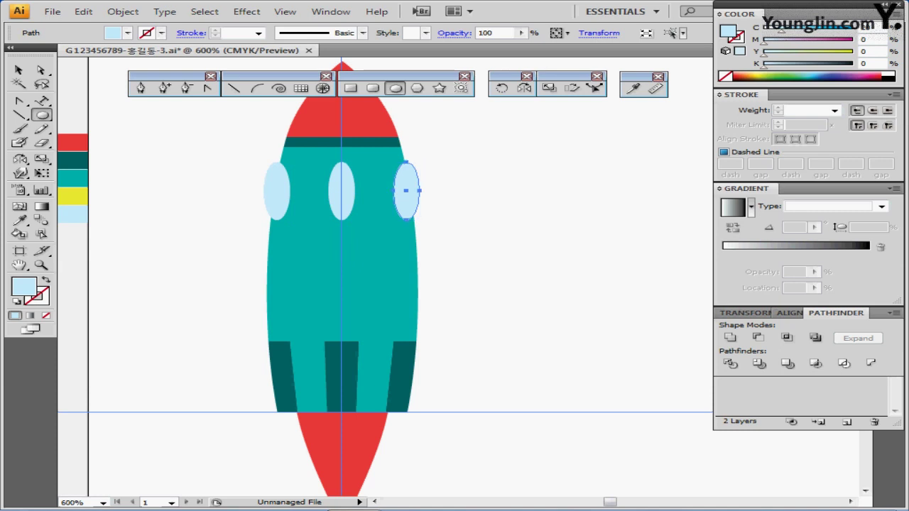
- Take the yellow swatch's colour as the current fill and leave nothing selected
scroll(529, 269, down, 1)
drag(529, 269, 472, 238)
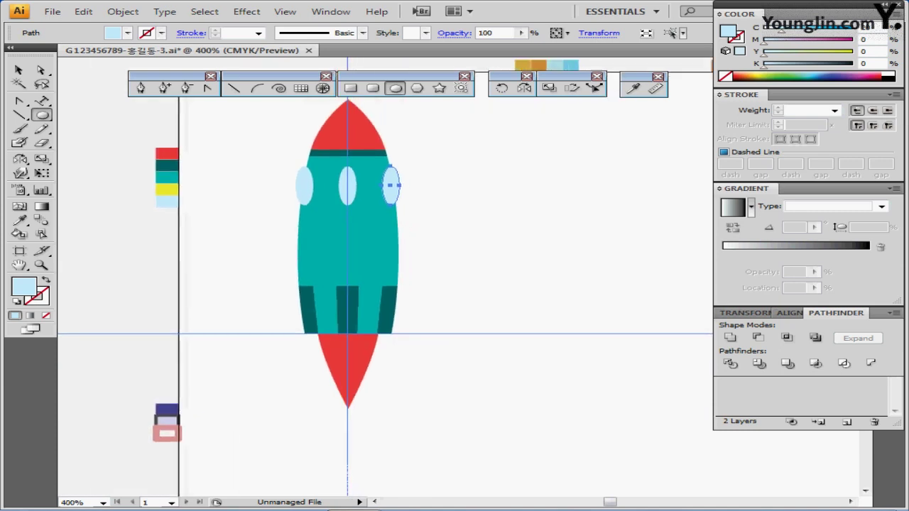
scroll(250, 218, up, 1)
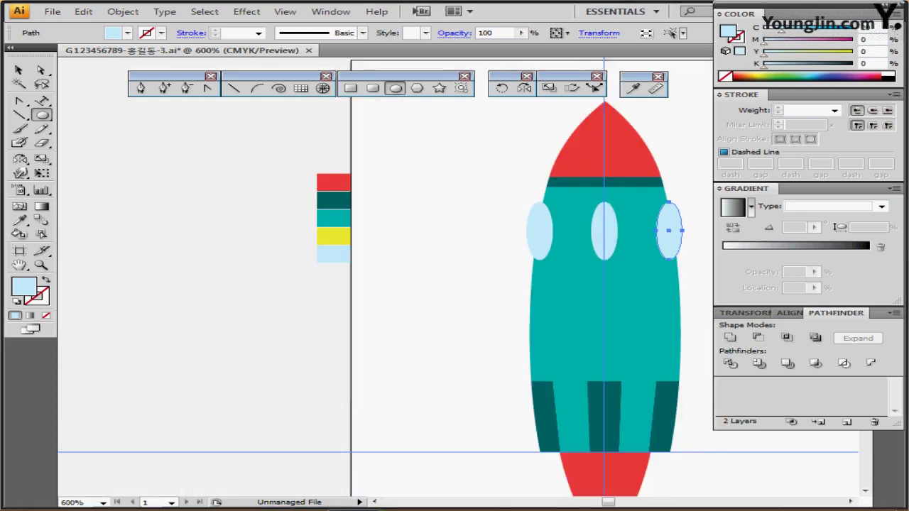
drag(603, 299, 298, 267)
scroll(391, 284, down, 1)
drag(390, 248, 546, 323)
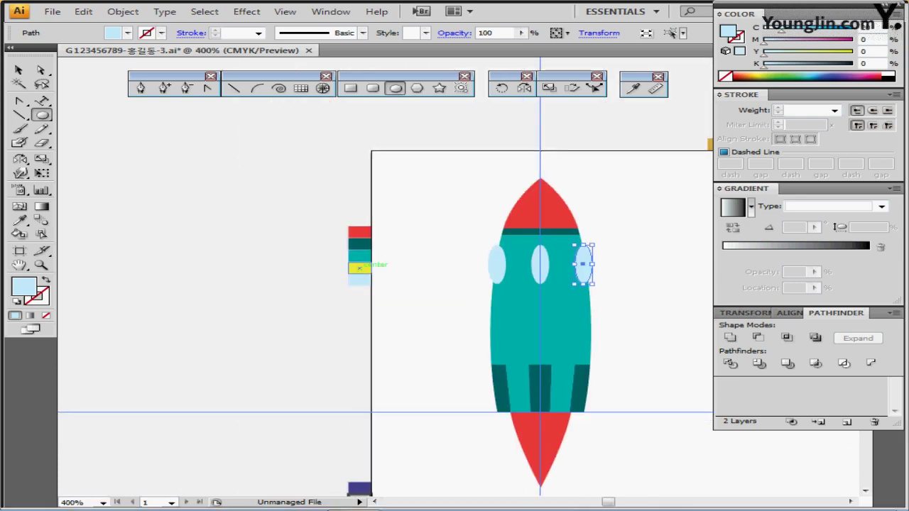
ctrl+click(360, 268)
drag(360, 268, 184, 194)
key(ctrl+shift+a)
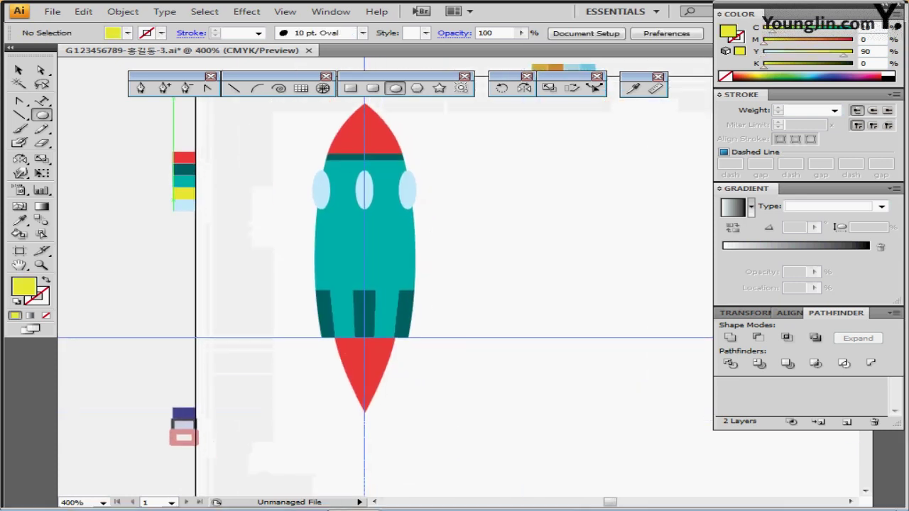
- Display the locked reference layer in outline view beneath the rocket, ready for tracing with the Pen tool
key(p)
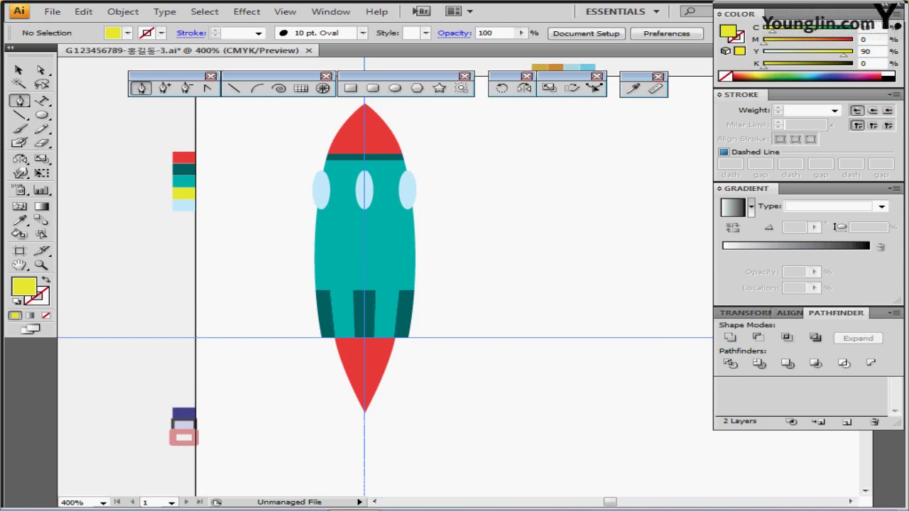
key(F7)
click(724, 370)
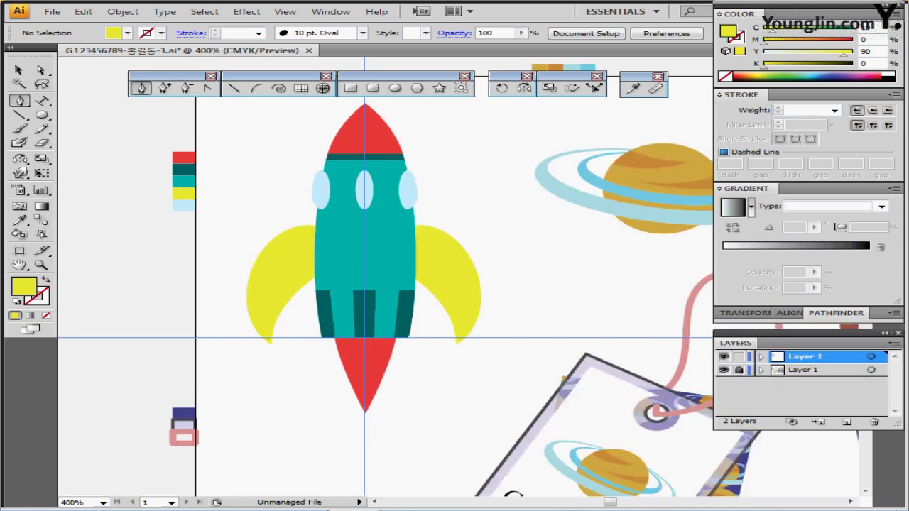
ctrl+click(724, 370)
drag(671, 336, 614, 300)
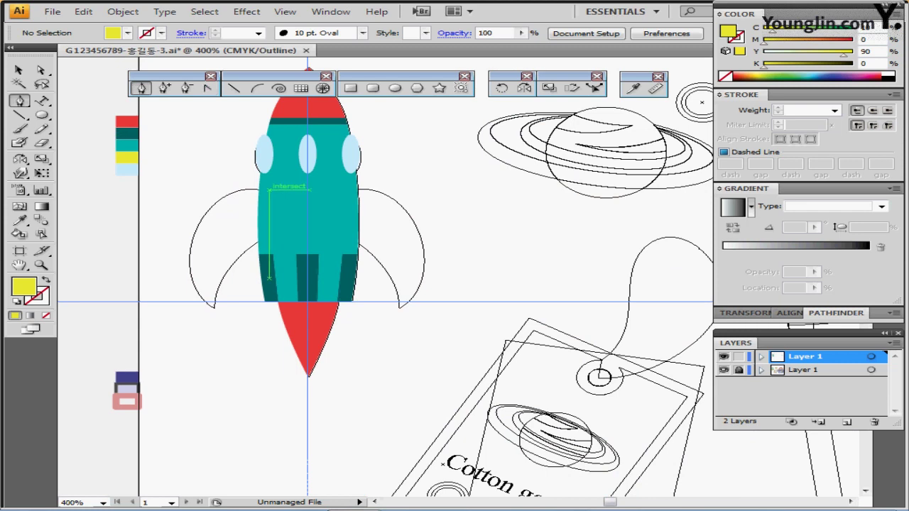
- Trace the rocket's curved left fin as a closed yellow path whose inner edge overlaps the body
click(270, 188)
drag(227, 194, 213, 205)
click(215, 305)
drag(214, 305, 273, 366)
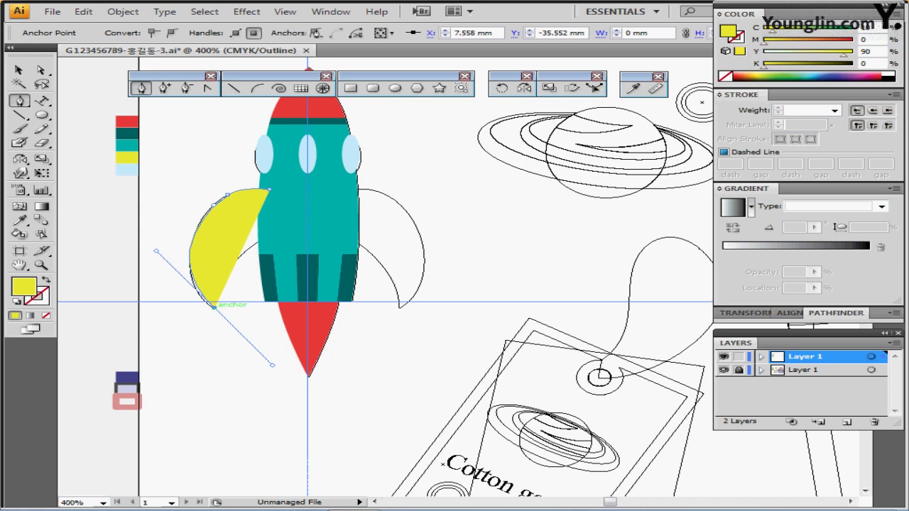
click(214, 306)
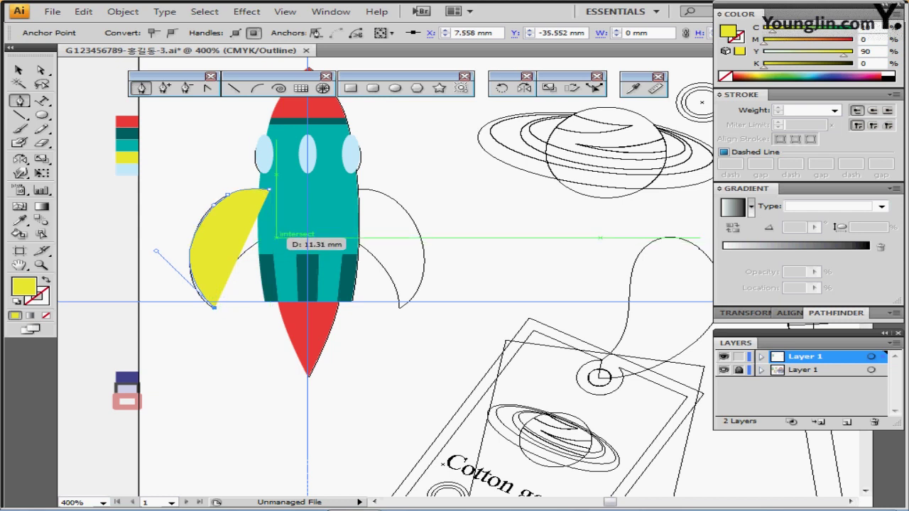
drag(273, 237, 335, 214)
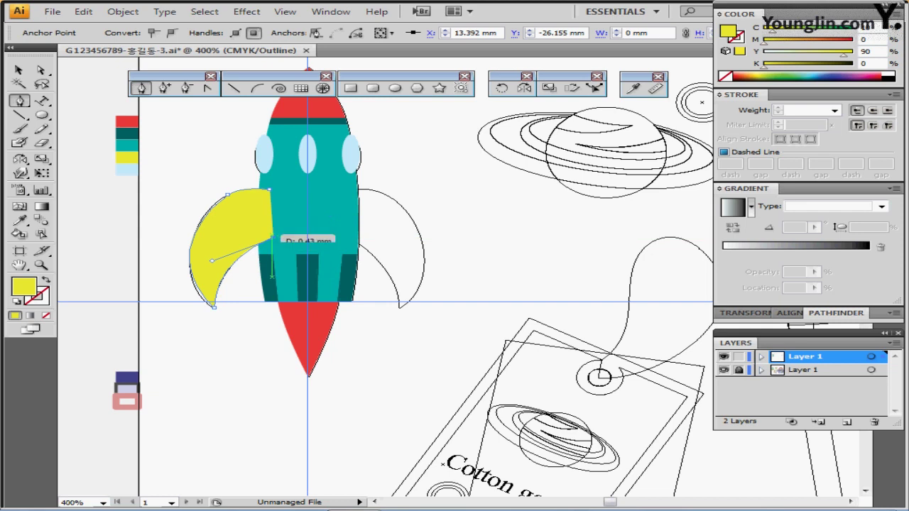
click(272, 236)
click(270, 190)
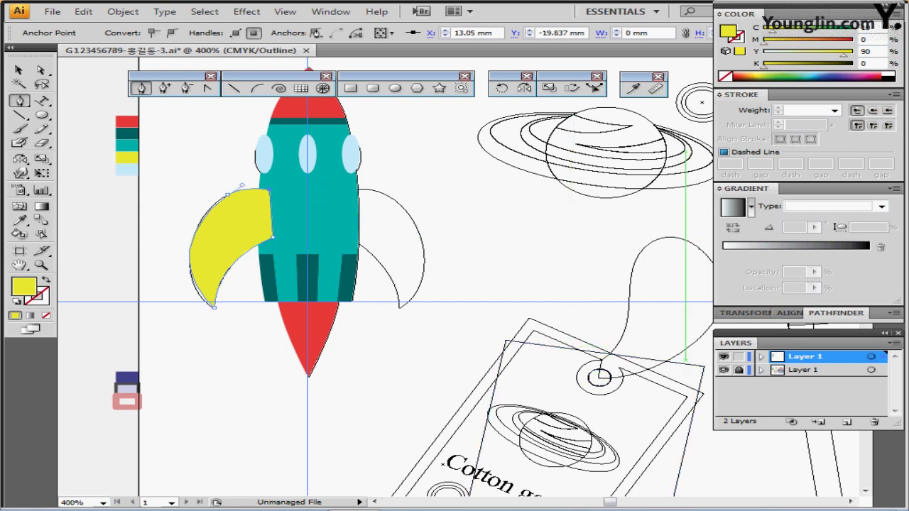
- Hide the locked reference layer and send the yellow fin to the back, behind the rocket body
click(724, 370)
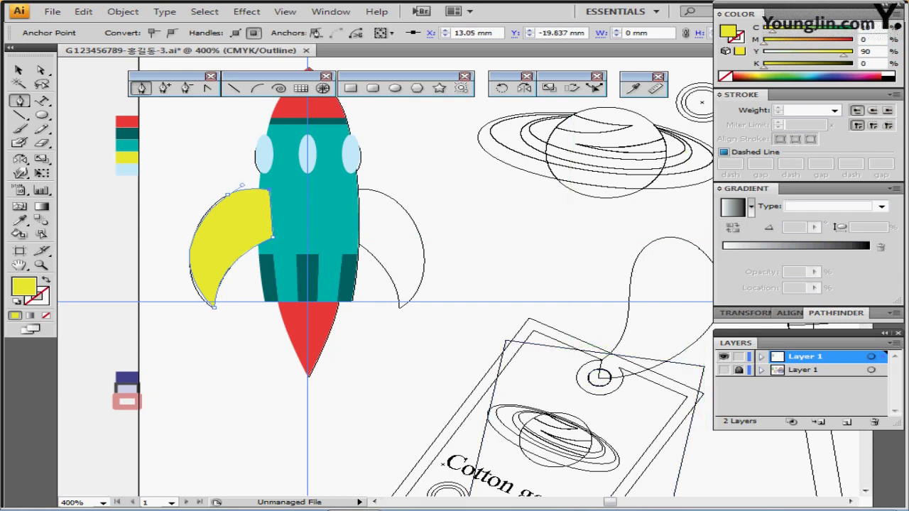
right_click(220, 227)
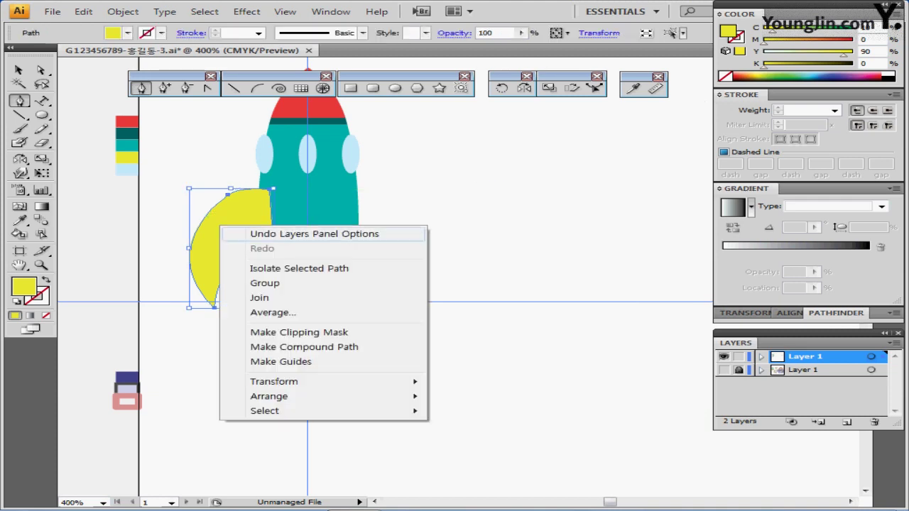
mouse_move(269, 396)
click(485, 440)
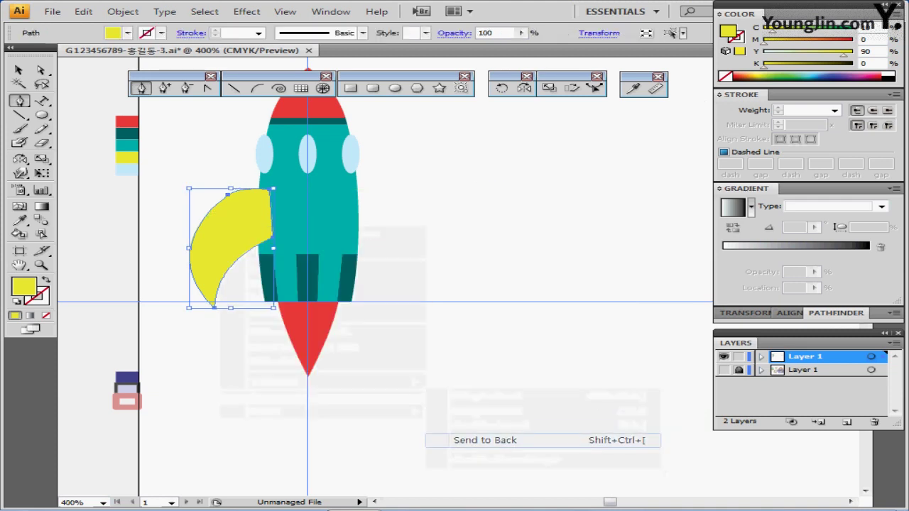
key(ctrl+shift+a)
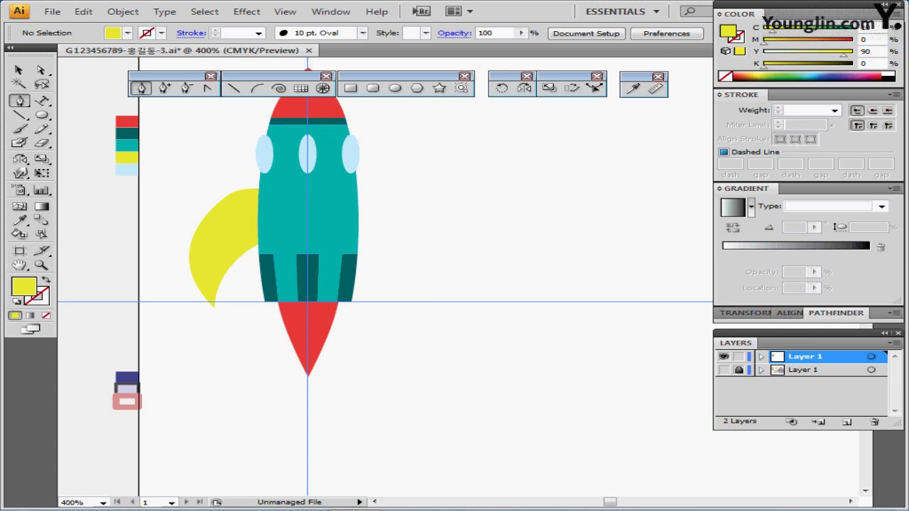
- Smooth the left fin's upper curve by lengthening the direction handle of its upper outer anchor point
click(41, 70)
click(240, 188)
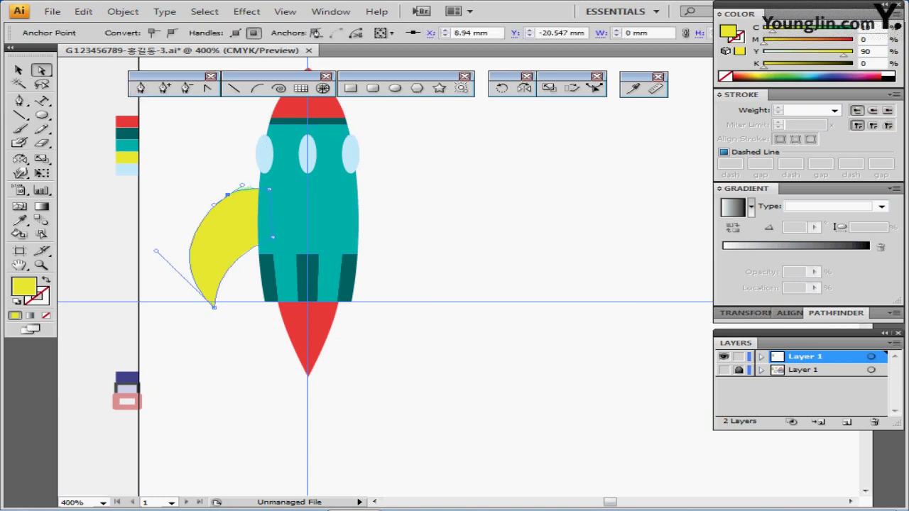
drag(242, 186, 252, 184)
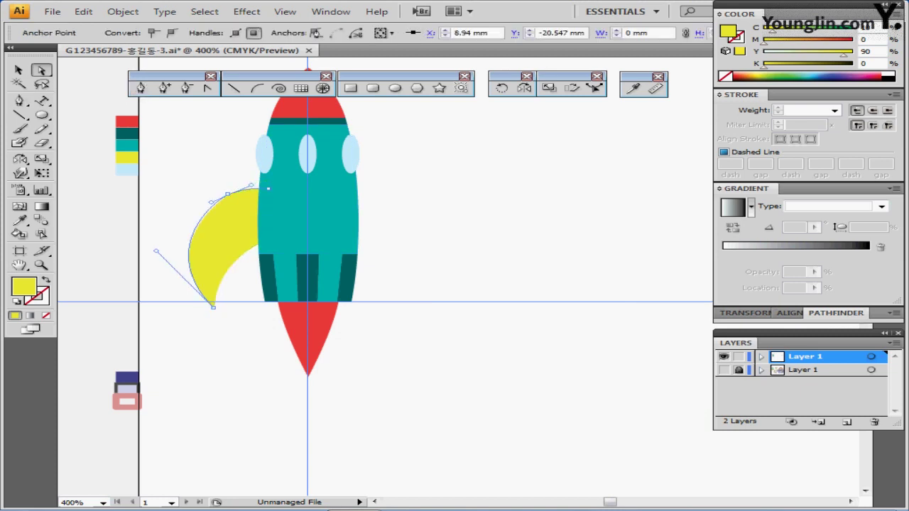
key(ctrl+shift+a)
- Reflect a copy of the yellow fin across the vertical centre guide onto the body's right side
click(220, 227)
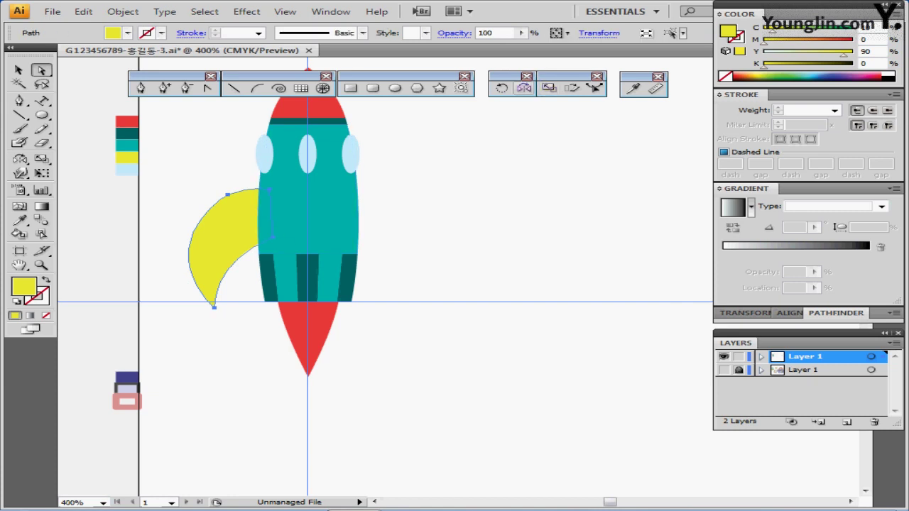
click(524, 88)
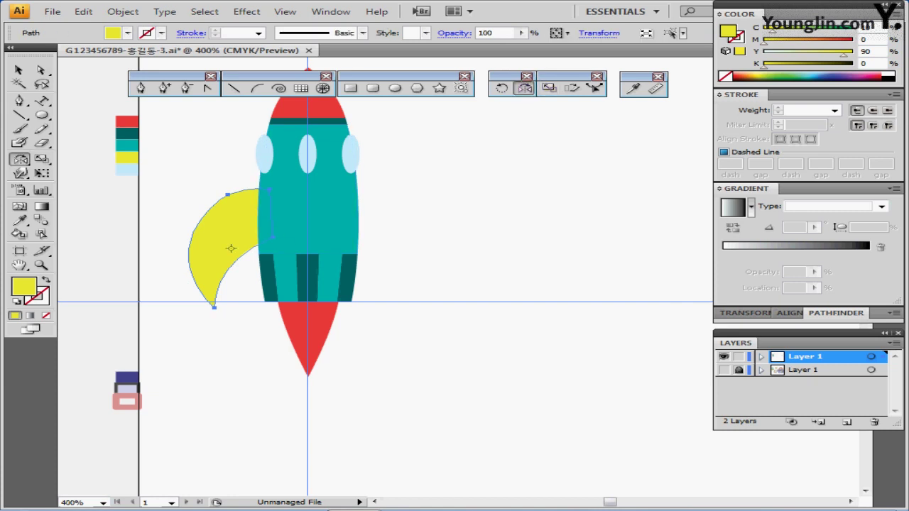
click(307, 216)
drag(226, 211, 439, 205)
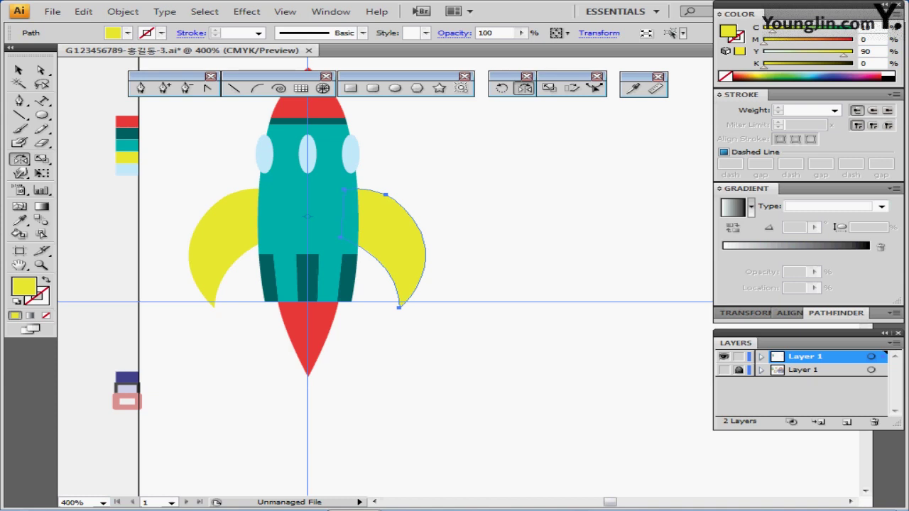
key(ctrl+shift+a)
- Draw a narrow upright yellow ellipse about 7 mm tall, centred on the vertical guide below the middle window
drag(398, 270, 411, 276)
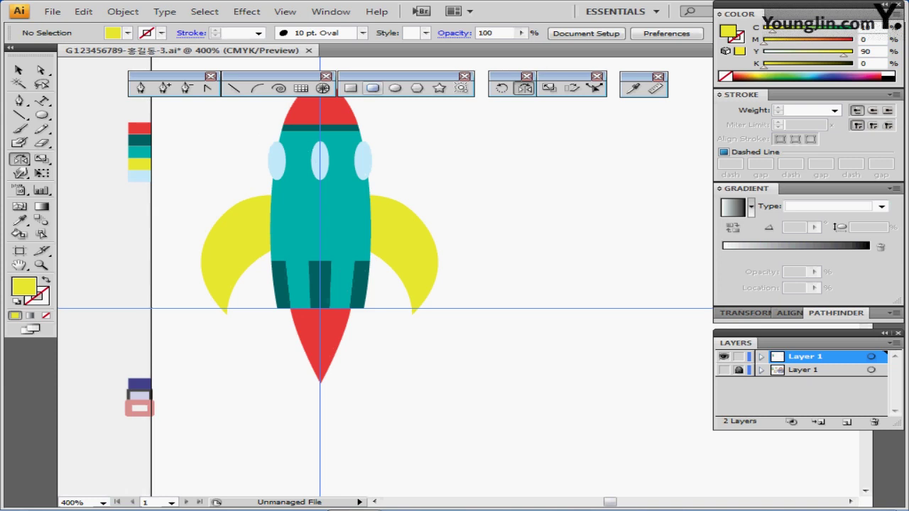
click(395, 88)
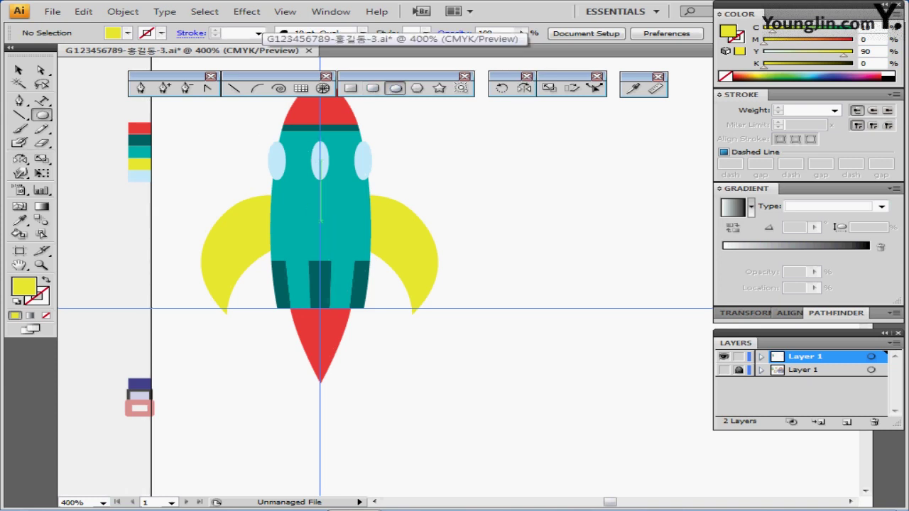
drag(321, 222, 331, 252)
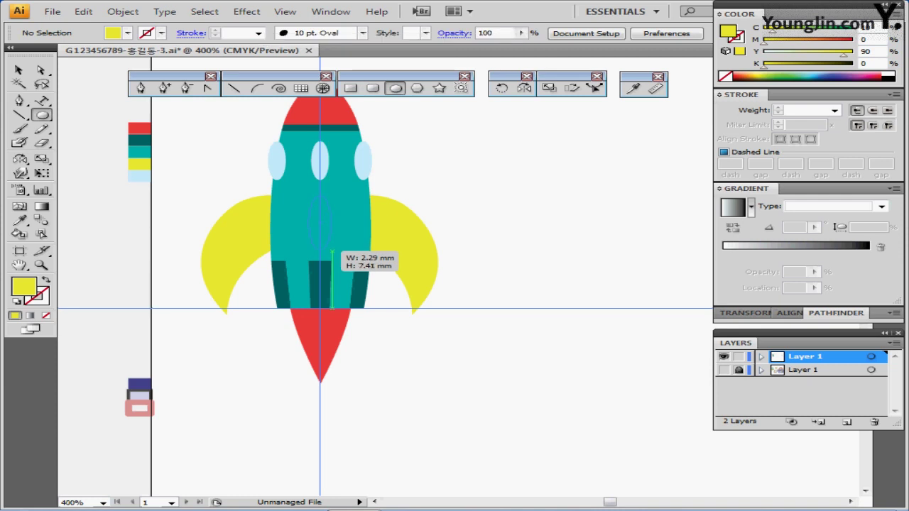
drag(331, 252, 331, 250)
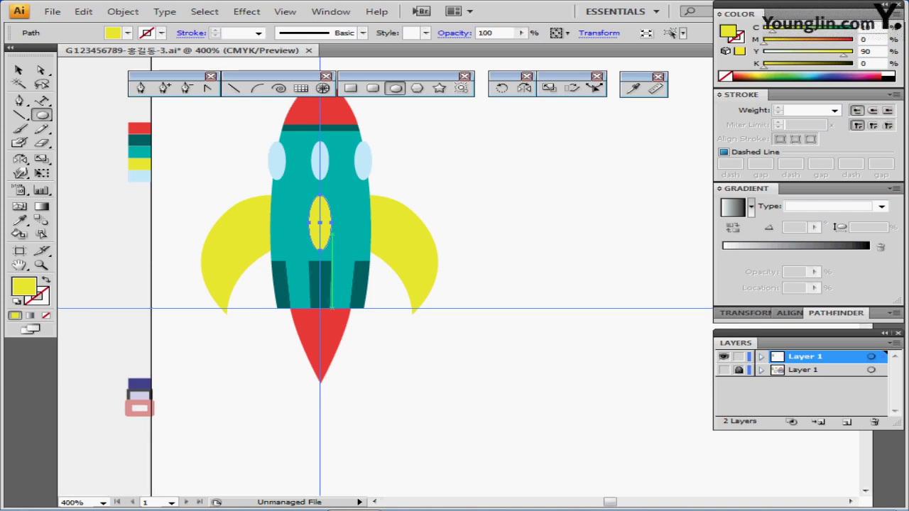
- Stretch the yellow ellipse's bottom anchor down over the centre dark stripe and lower its top anchor slightly
click(41, 70)
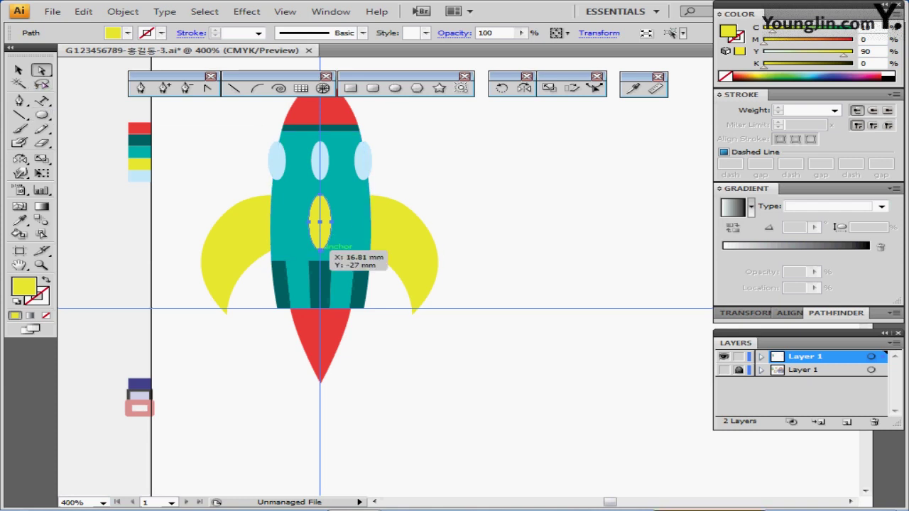
click(321, 250)
drag(321, 249, 321, 297)
click(321, 194)
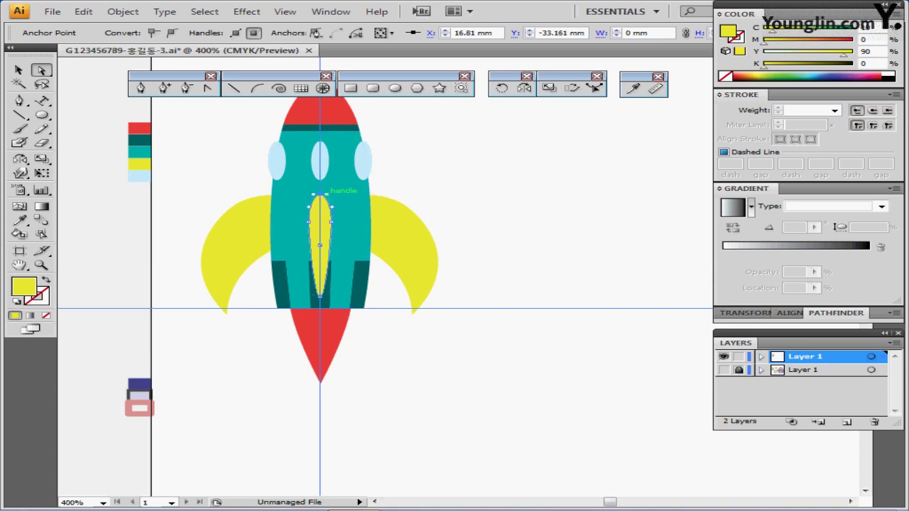
drag(320, 193, 321, 201)
- Nudge the yellow centre shape upward and pull its bottom anchor back down near the body's base
click(321, 240)
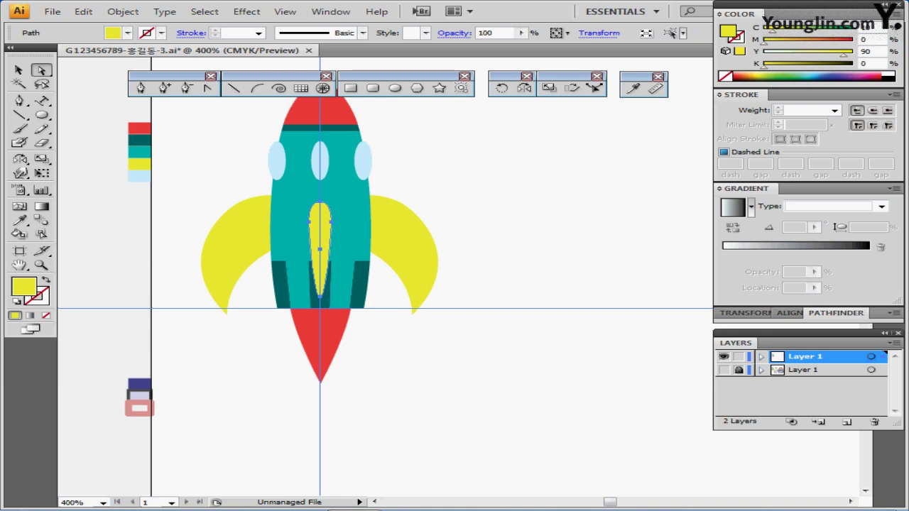
key(Up)
key(Up)
drag(320, 291, 321, 299)
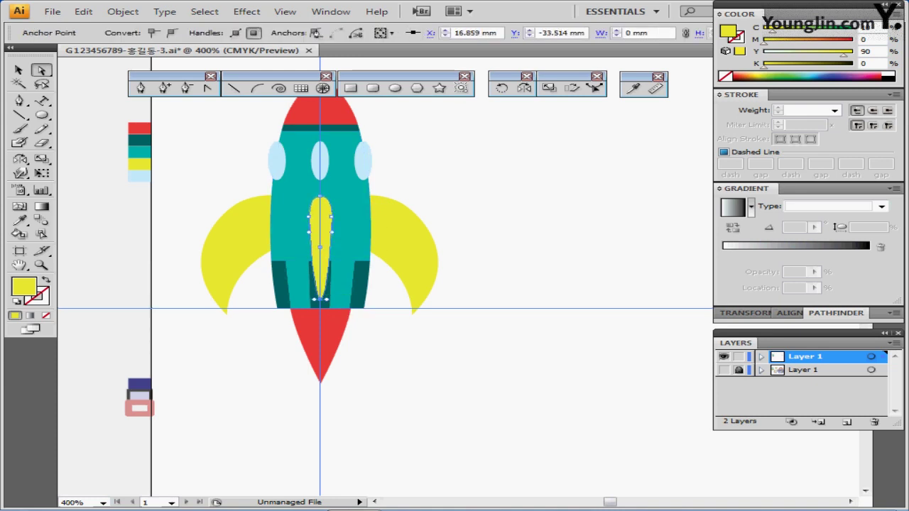
- Convert the yellow centre shape's bottom anchor into a sharp corner point and deselect the shape
click(207, 88)
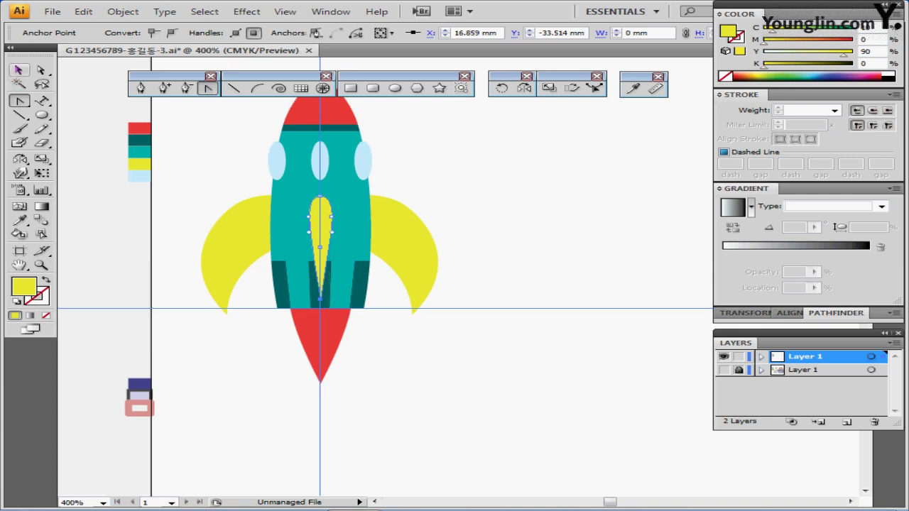
click(19, 69)
key(ctrl+shift+a)
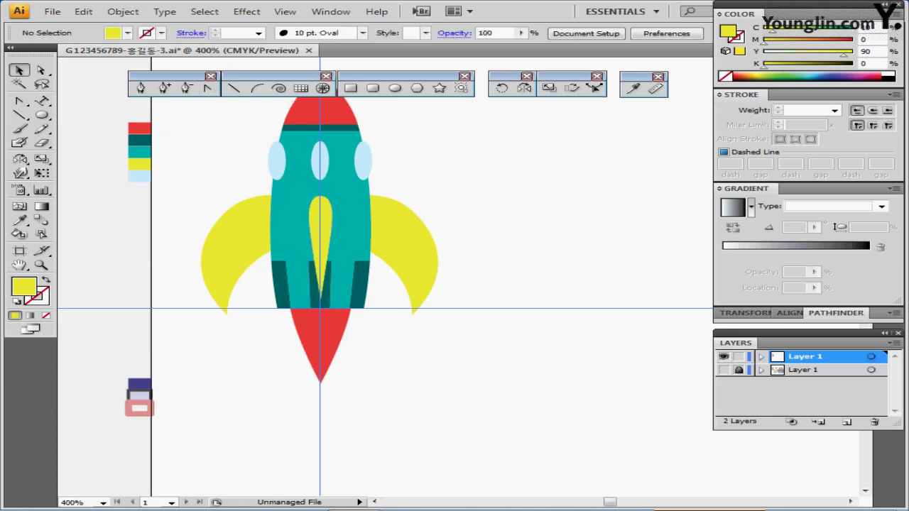
- Select all the rocket's parts, including fins, windows and tail, and group them
drag(216, 119, 454, 345)
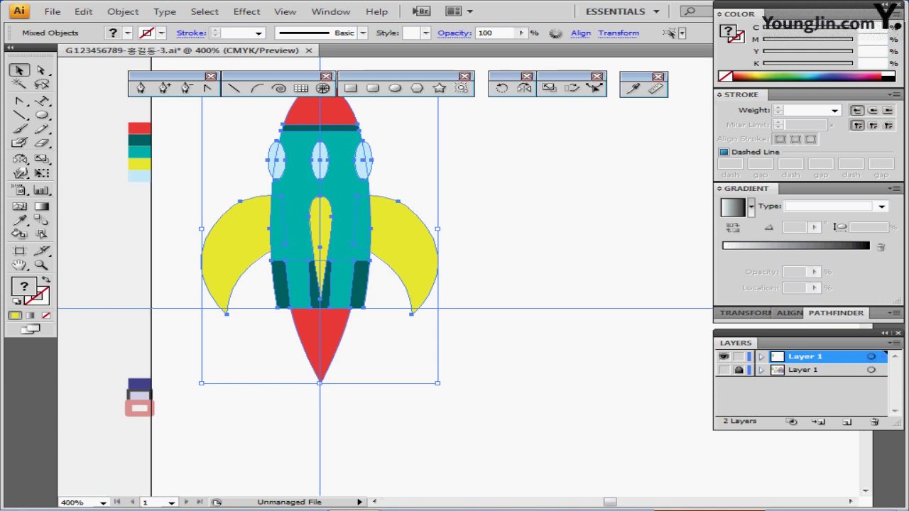
key(ctrl+shift+a)
drag(218, 106, 430, 336)
key(ctrl+g)
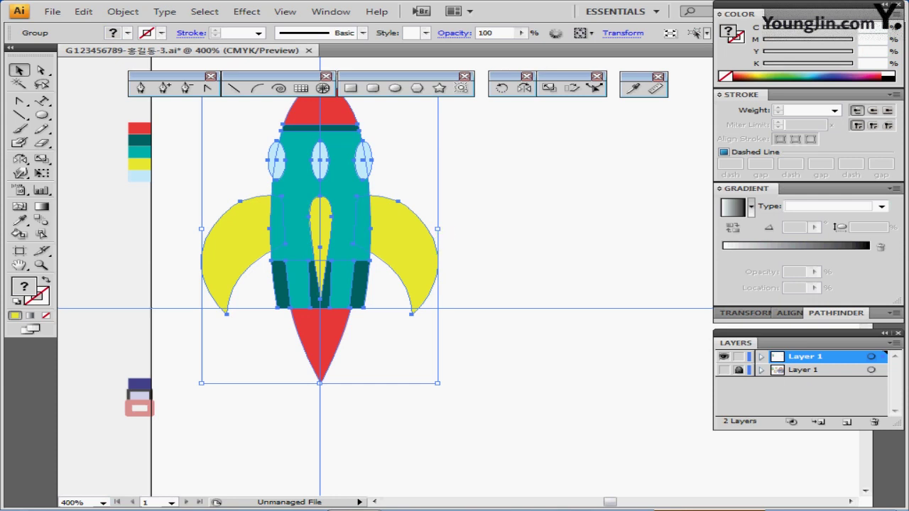
- Take the first ochre swatch above the artboard as the current fill colour and leave nothing selected
drag(438, 235, 142, 250)
click(234, 234)
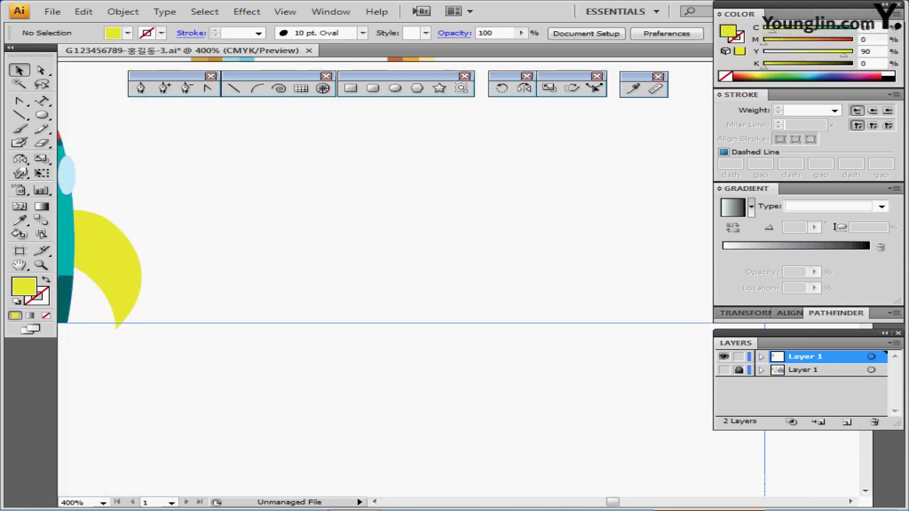
drag(234, 235, 233, 318)
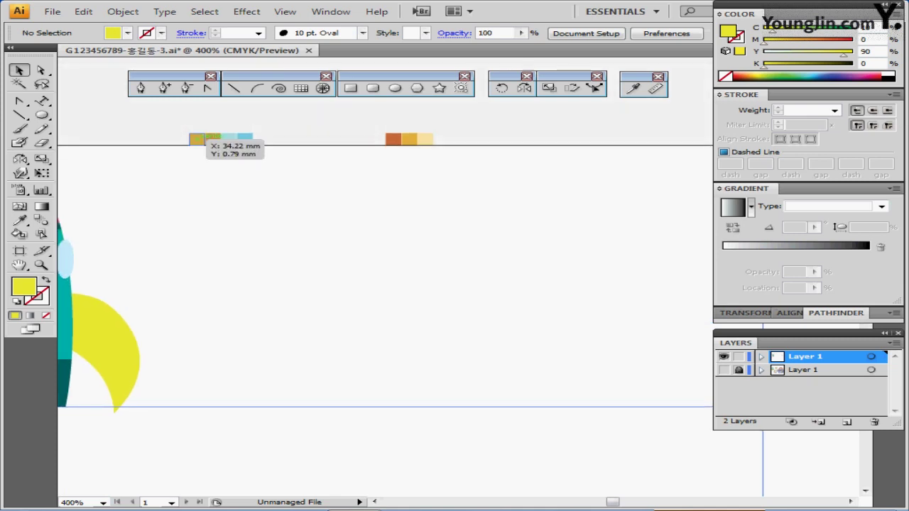
click(198, 138)
click(227, 213)
drag(227, 234, 247, 173)
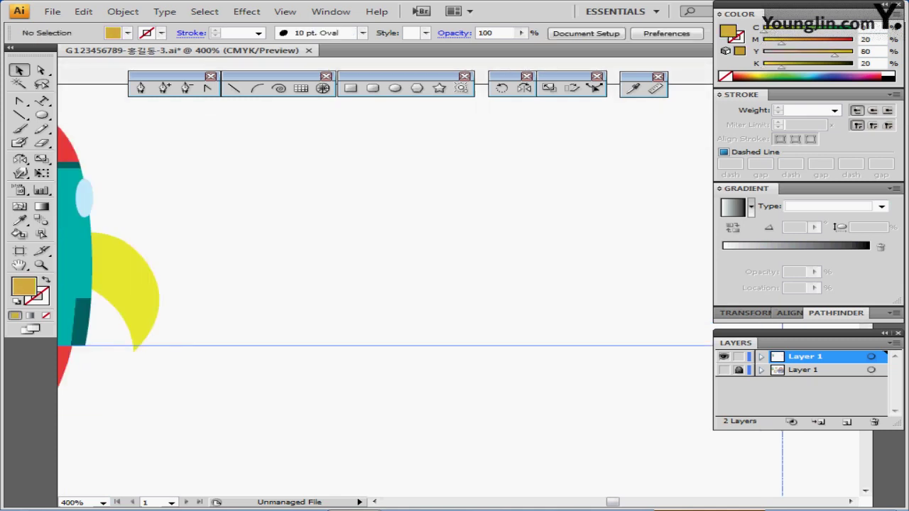
- Draw a 12 by 12 mm ochre circle beside the rocket, shift it up and to the left, and deselect it
key(l)
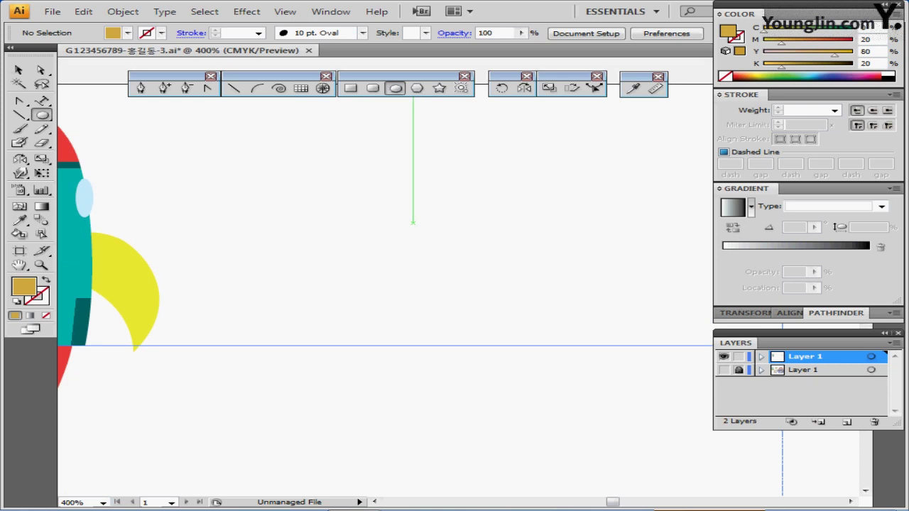
click(407, 226)
text(12)
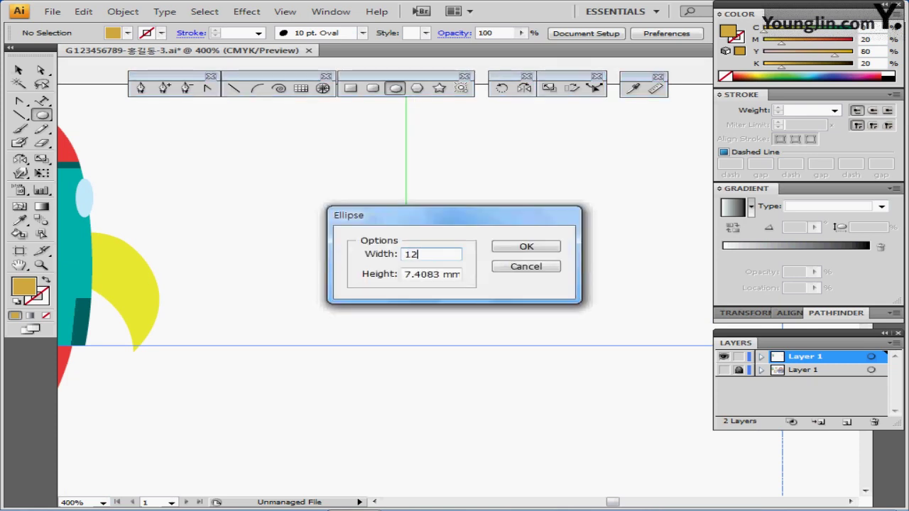
key(Tab)
text(12)
key(Return)
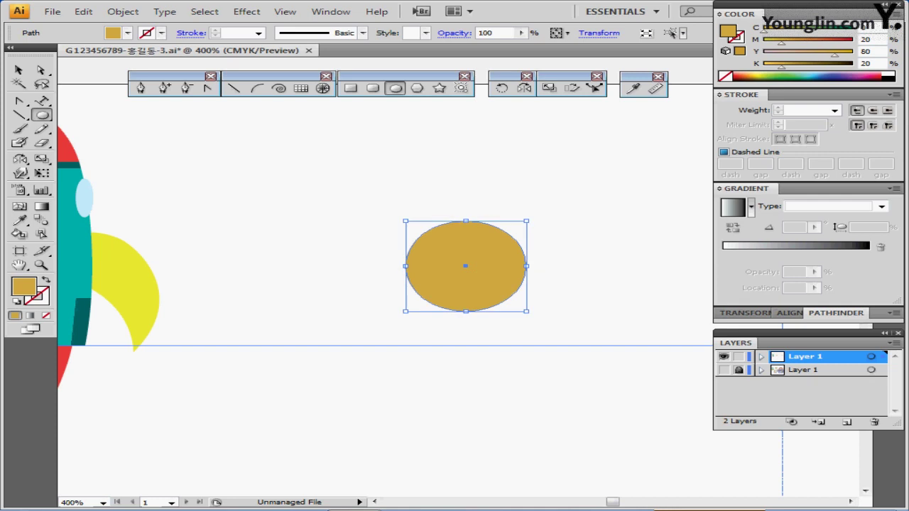
drag(465, 266, 432, 227)
key(ctrl+shift+a)
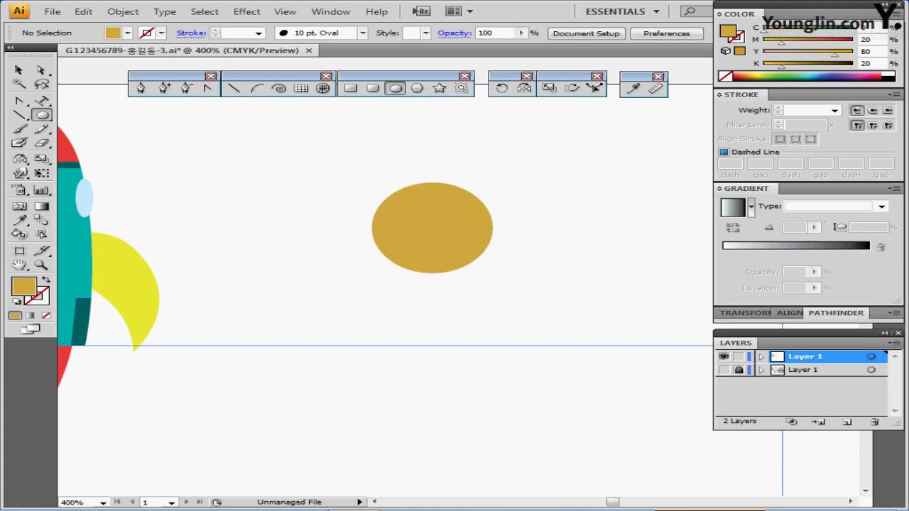
- Take the pale blue swatch above the artboard as the stroke colour with no fill, leaving nothing selected
drag(347, 198, 340, 255)
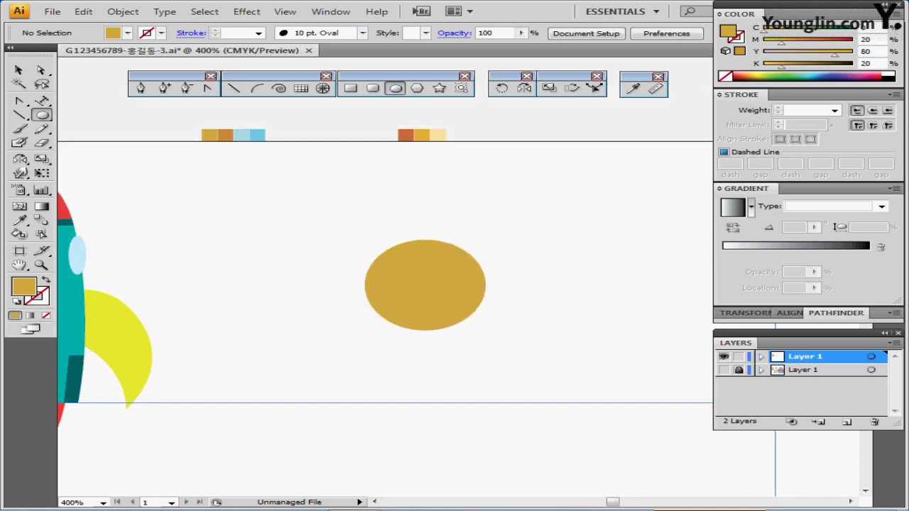
ctrl+click(240, 135)
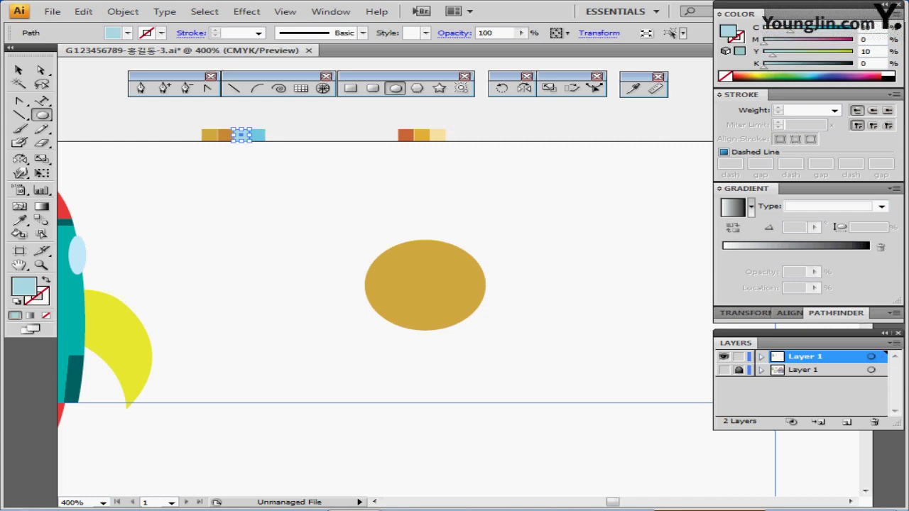
key(ctrl+shift+a)
key(shift+x)
scroll(201, 244, down, 1)
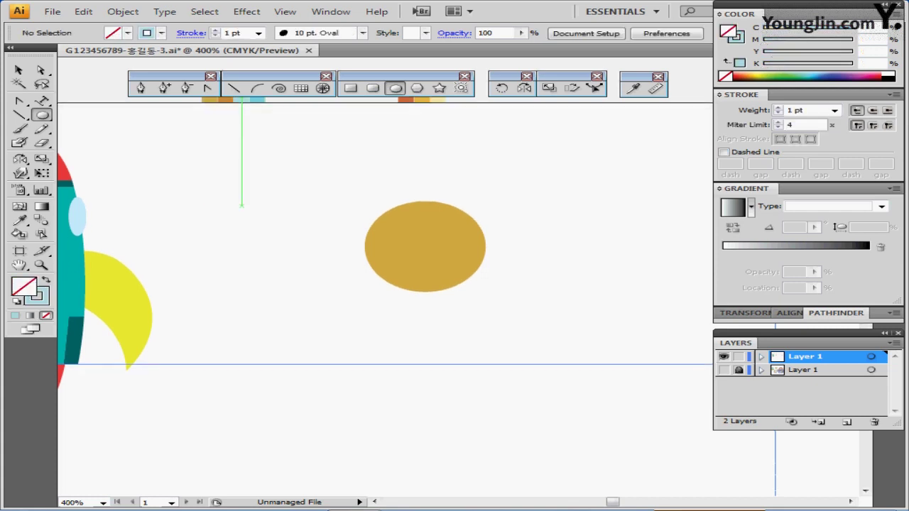
scroll(242, 206, down, 1)
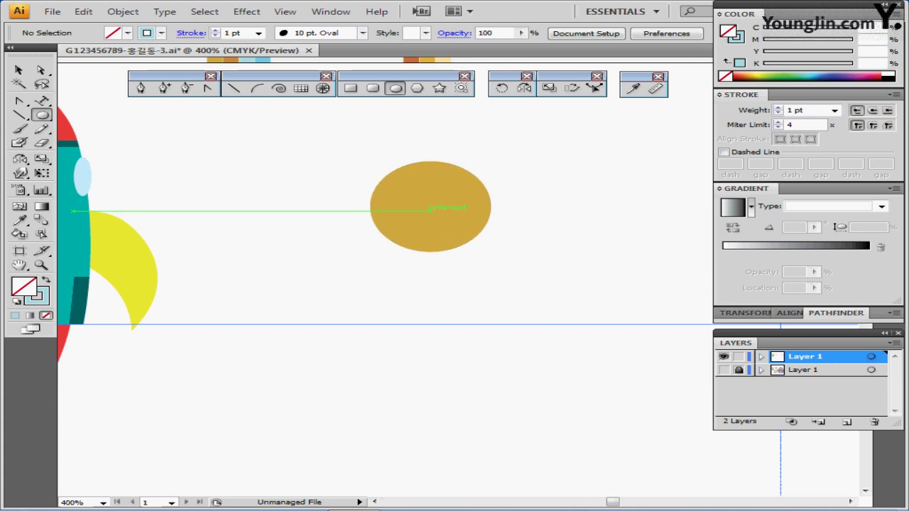
- Draw a wide, flat ring ellipse from the planet's centre, nudge it down and flatten it from its upper and lower edges
drag(430, 208, 549, 246)
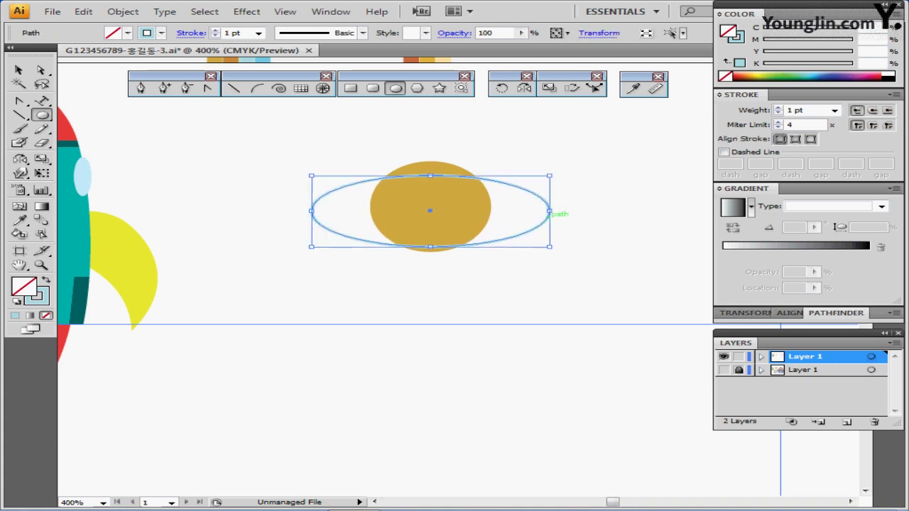
key(Down)
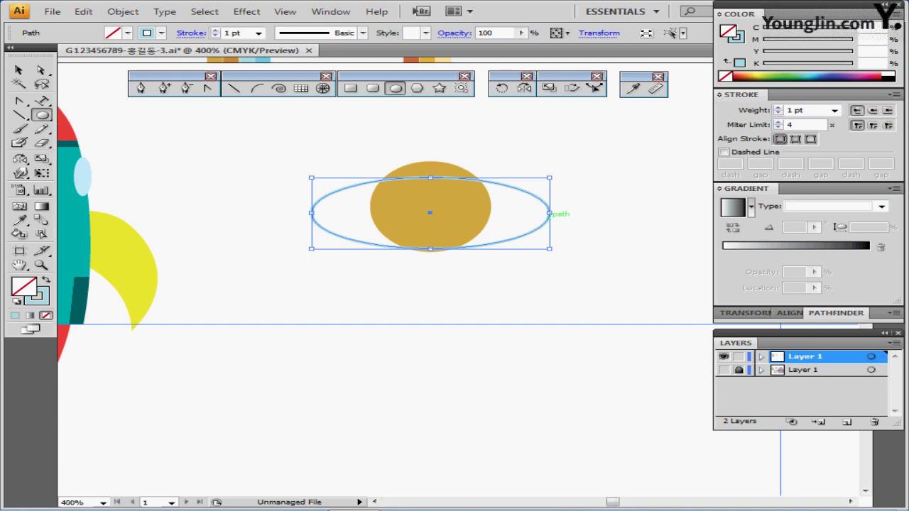
drag(431, 177, 430, 185)
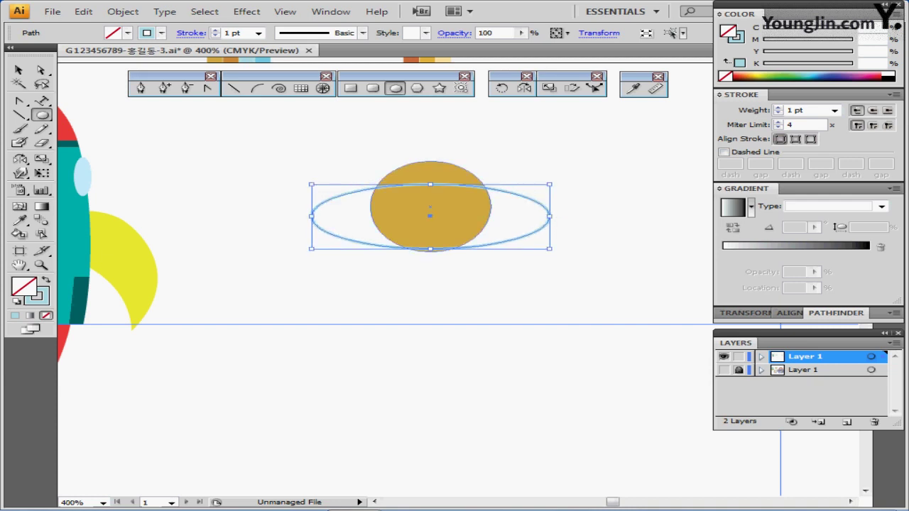
drag(431, 248, 431, 245)
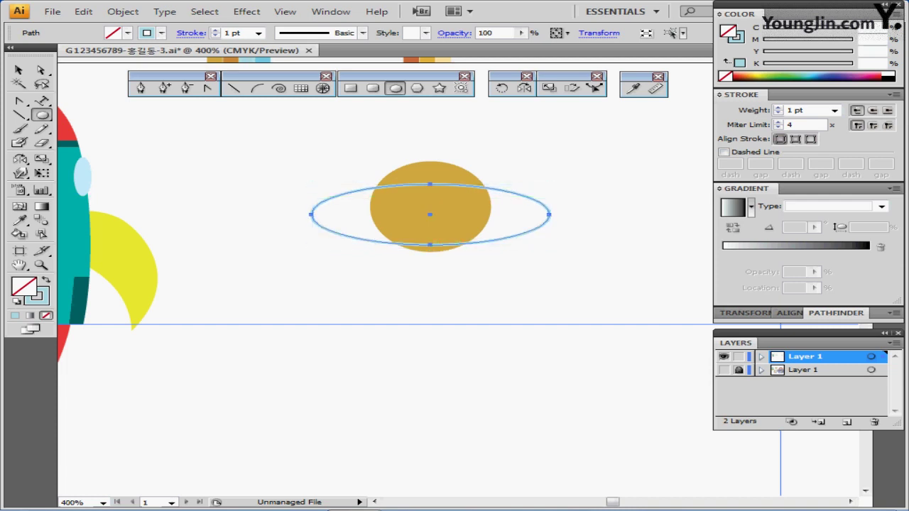
- Set the ring ellipse's stroke weight to 3 pt and convert the stroke to an outlined shape
key(x)
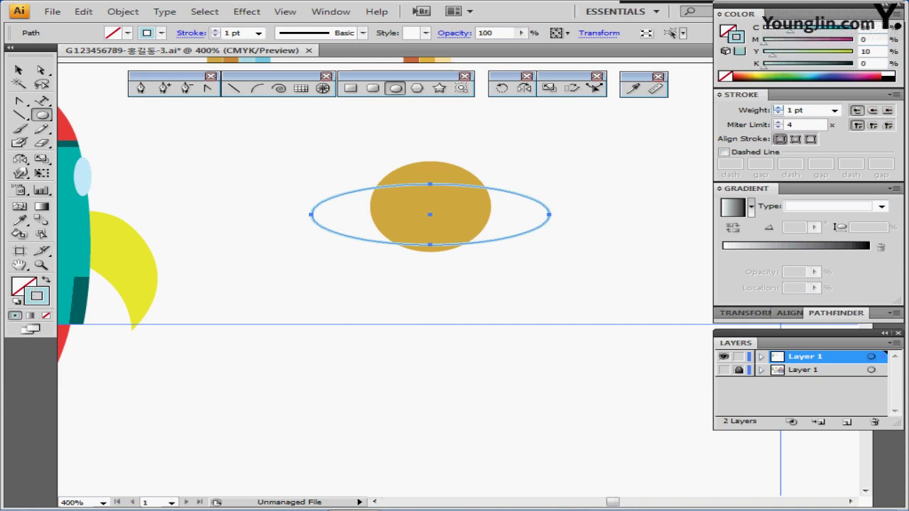
click(778, 108)
click(779, 108)
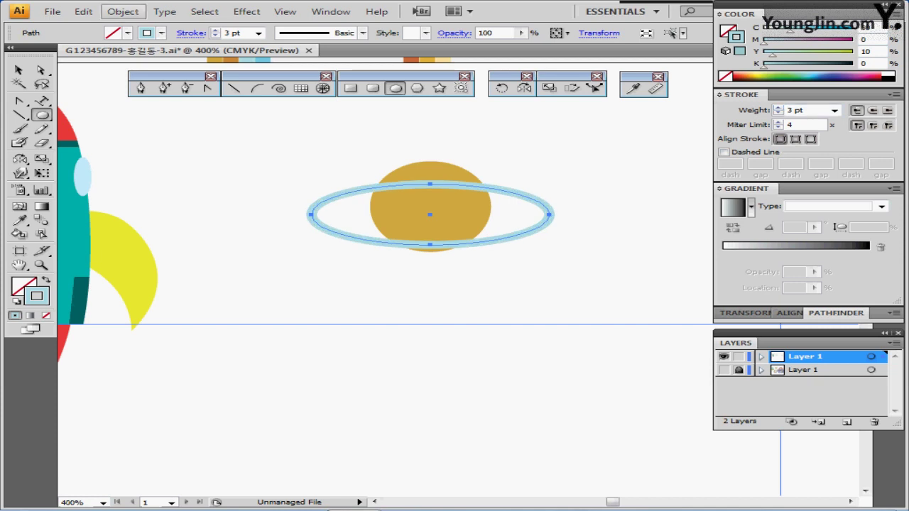
click(123, 11)
mouse_move(213, 269)
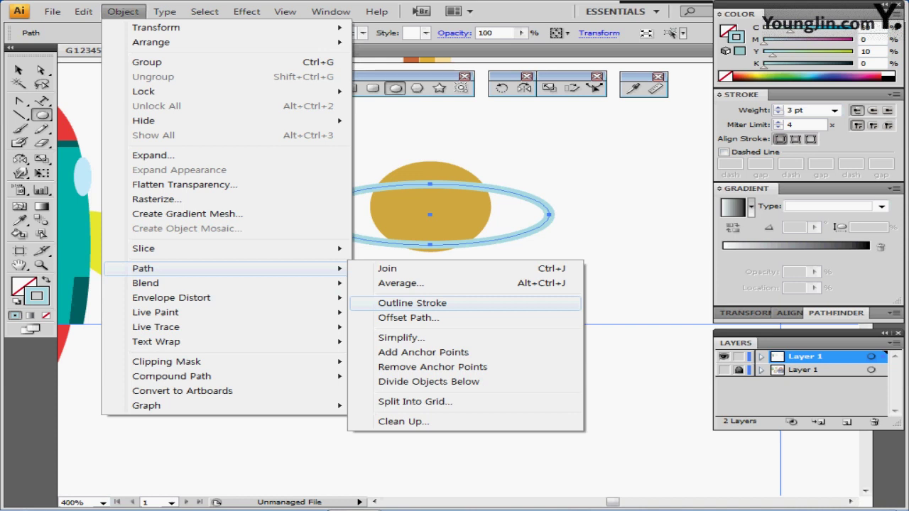
click(412, 303)
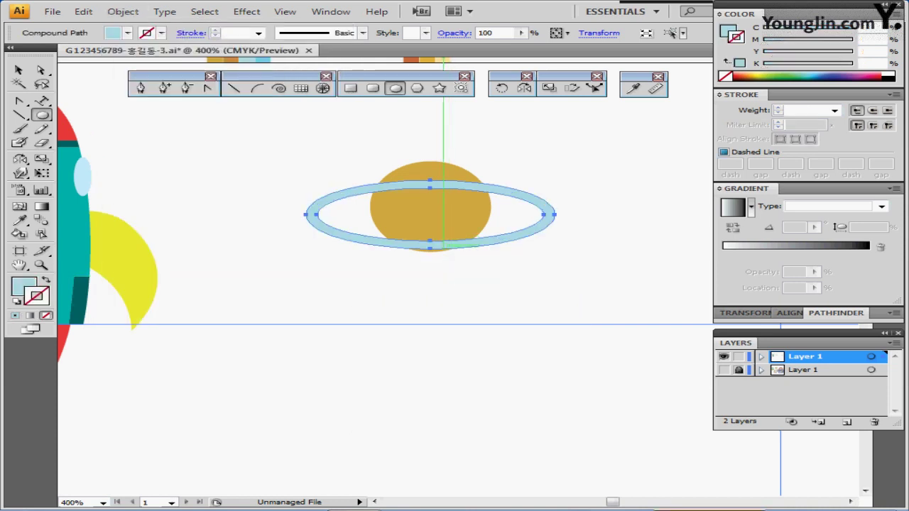
- Isolate the outlined ring, shift its inner ellipse upward to thin the far side, then exit isolation with nothing selected
double_click(430, 245)
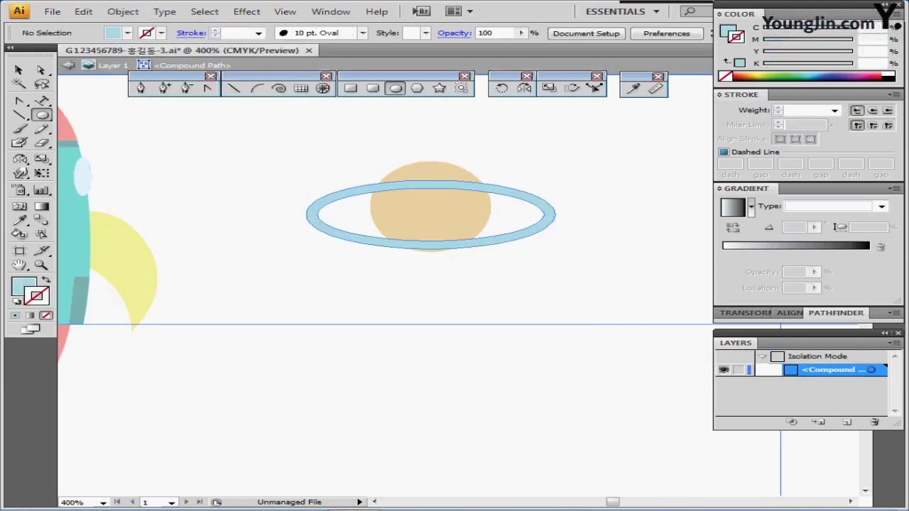
key(ctrl+a)
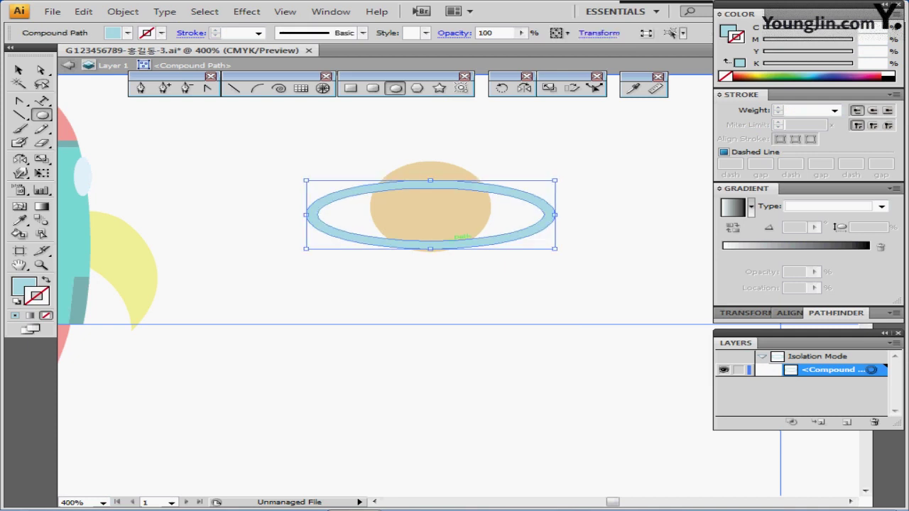
ctrl+click(452, 241)
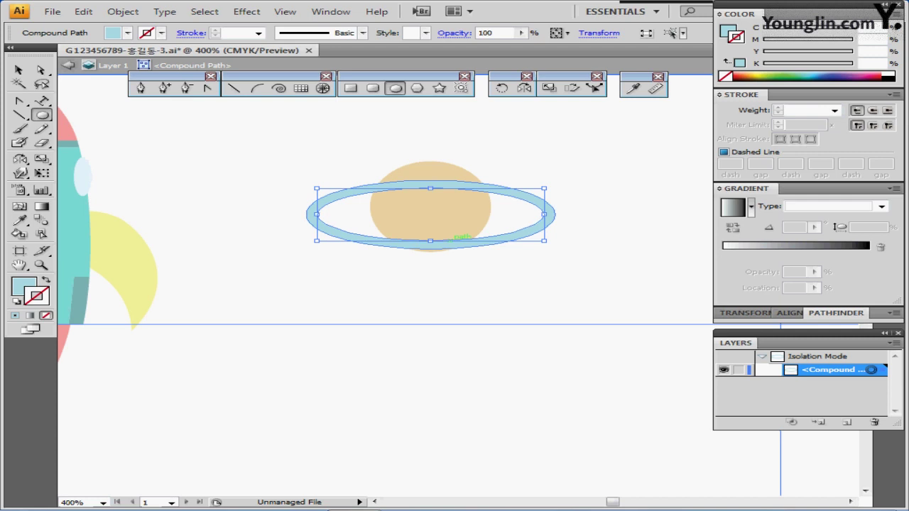
drag(451, 241, 452, 239)
key(Up)
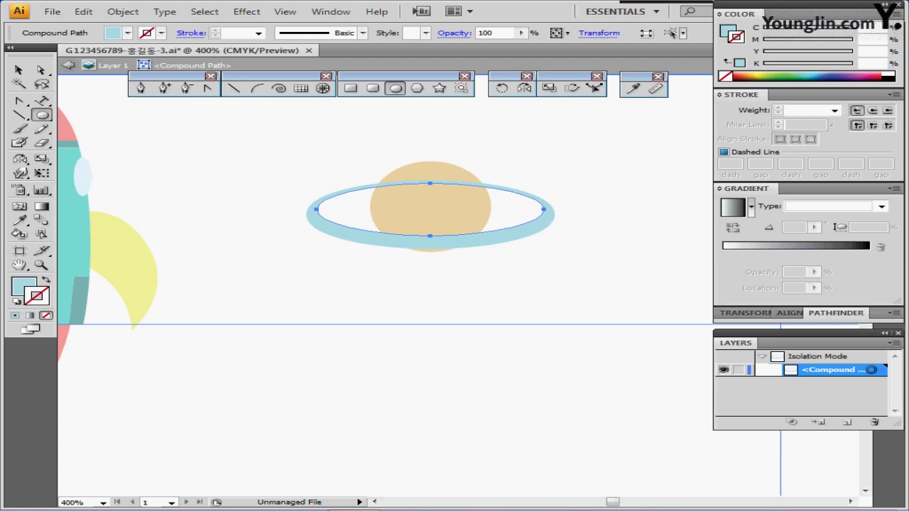
key(ctrl+shift+b)
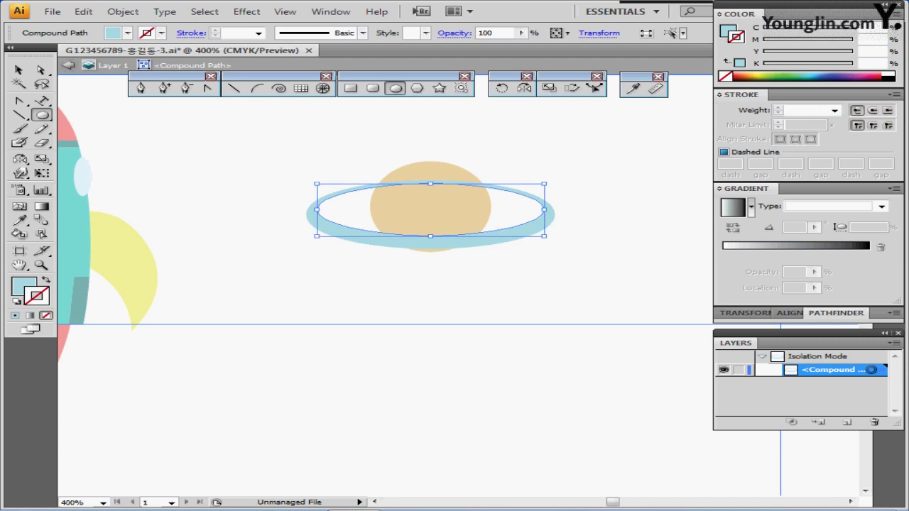
key(ctrl+shift+b)
key(Escape)
key(ctrl+shift+a)
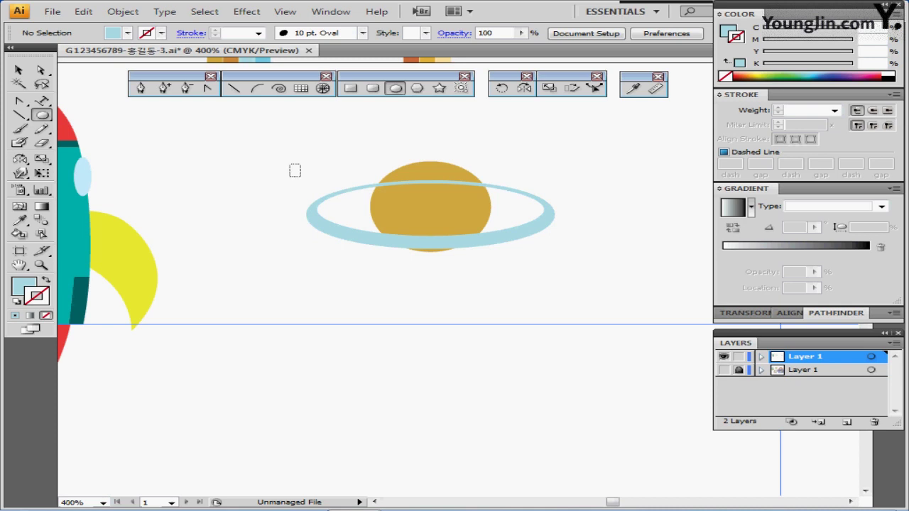
- Create a copy of the pale blue ring scaled uniformly to 70%
drag(294, 171, 342, 250)
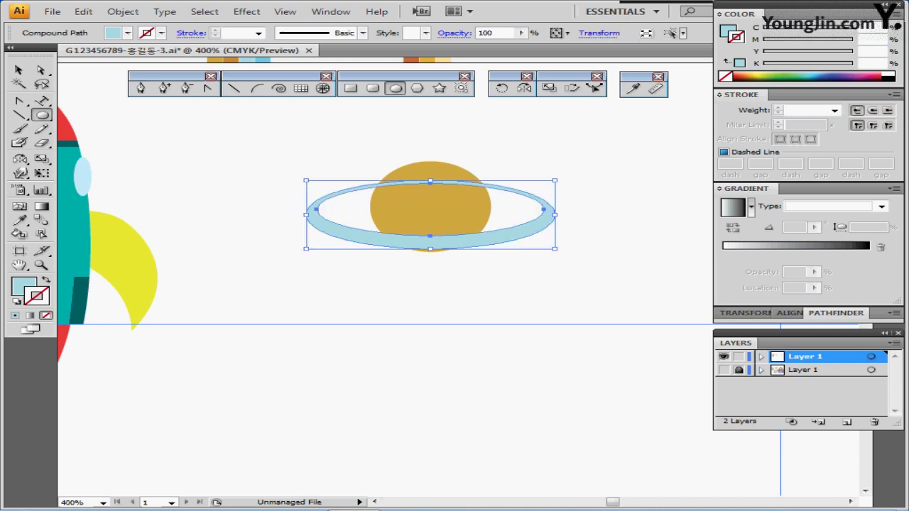
click(550, 88)
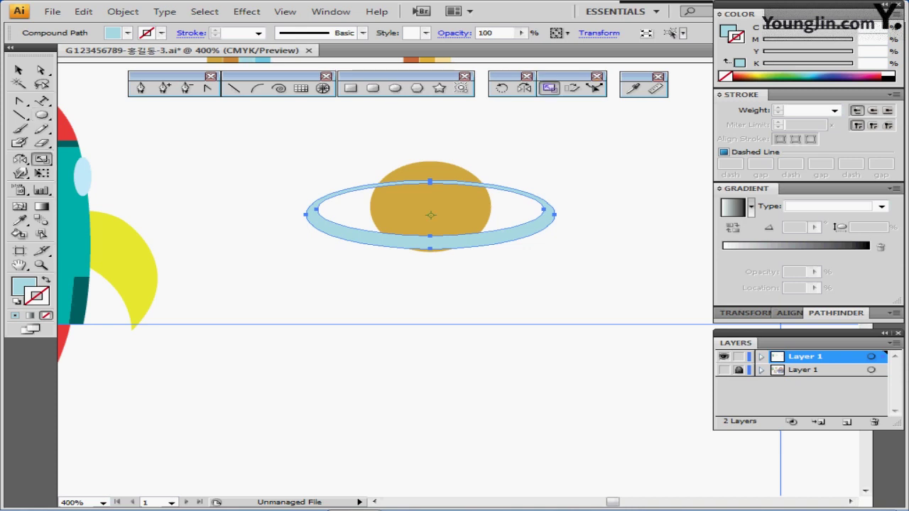
key(Return)
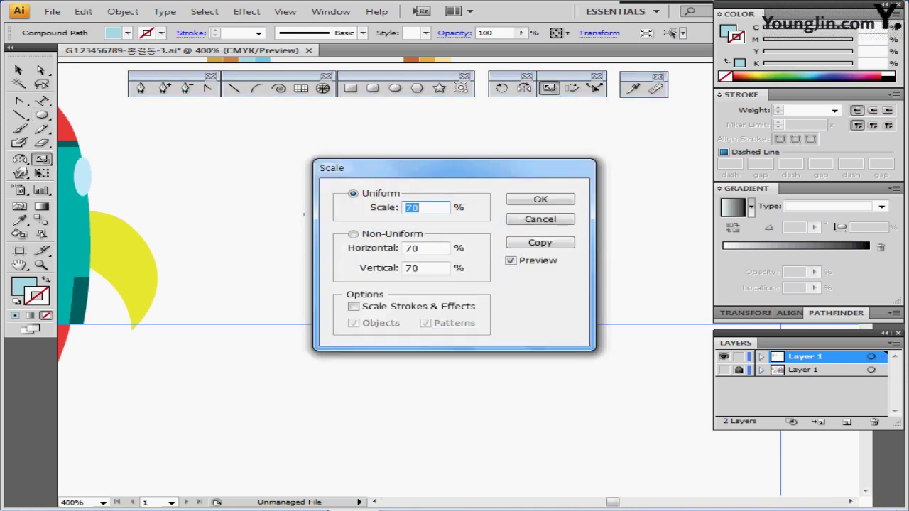
text(0=)
key(BackSpace)
key(BackSpace)
text(70)
click(541, 243)
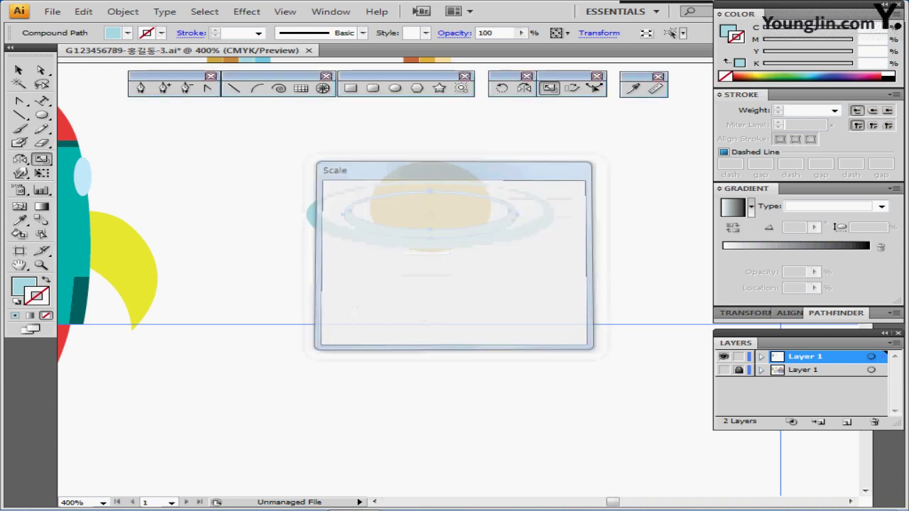
- Recolour the smaller inner ring with the deeper blue swatch above the artboard and deselect it
scroll(384, 284, up, 3)
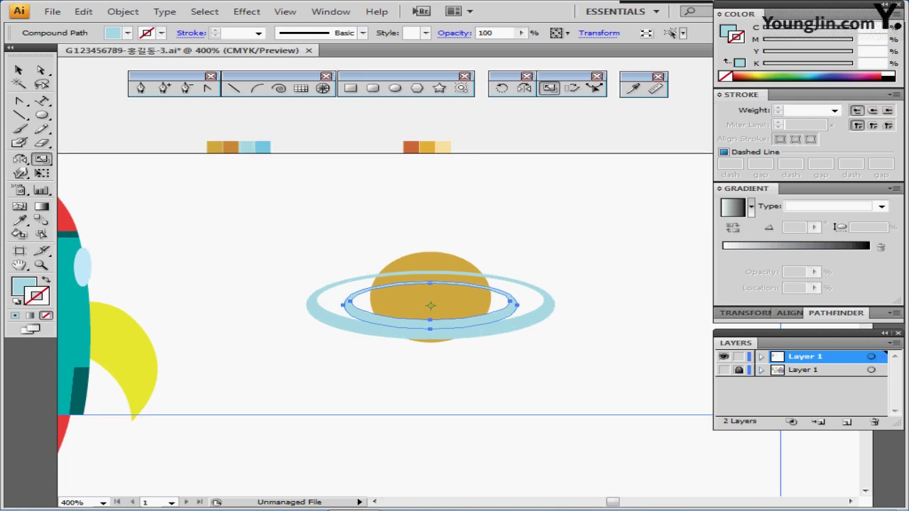
key(i)
click(263, 148)
key(ctrl+shift+a)
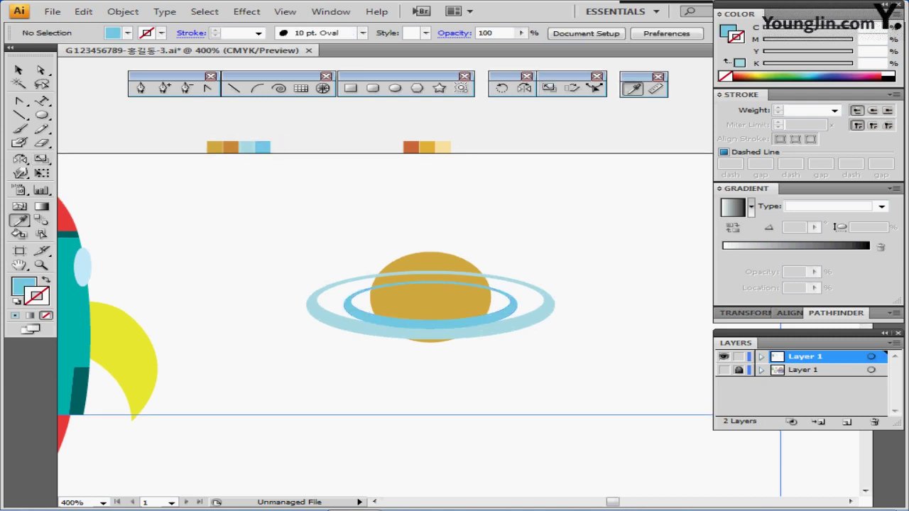
- Select both blue rings and rotate them by -10 degrees
drag(407, 255, 326, 205)
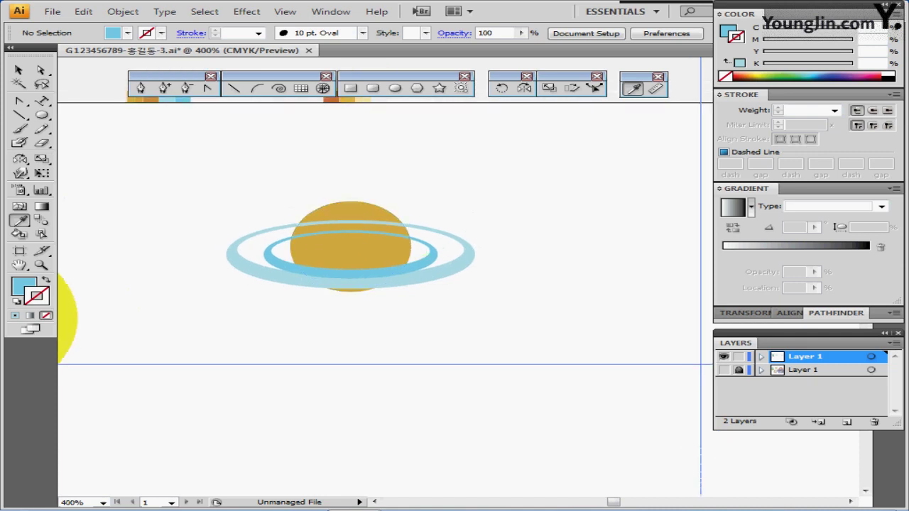
drag(496, 292, 420, 199)
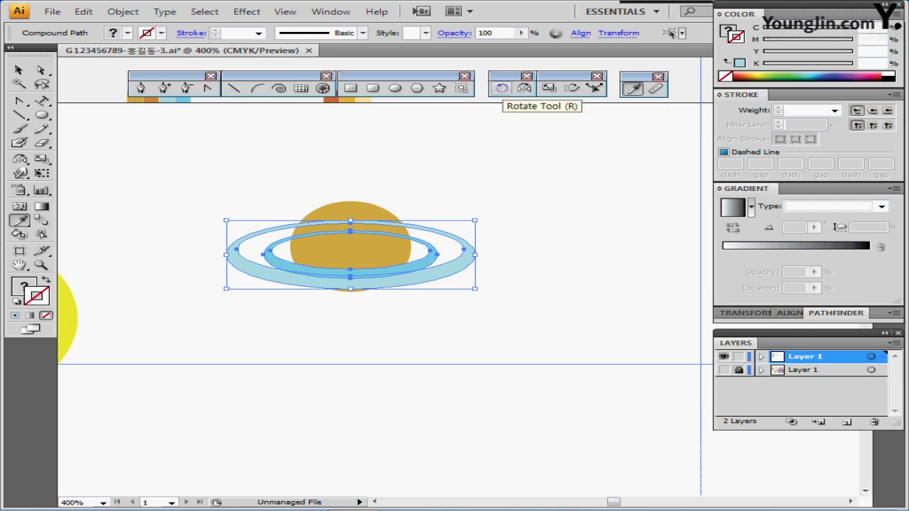
double_click(501, 88)
text(-)
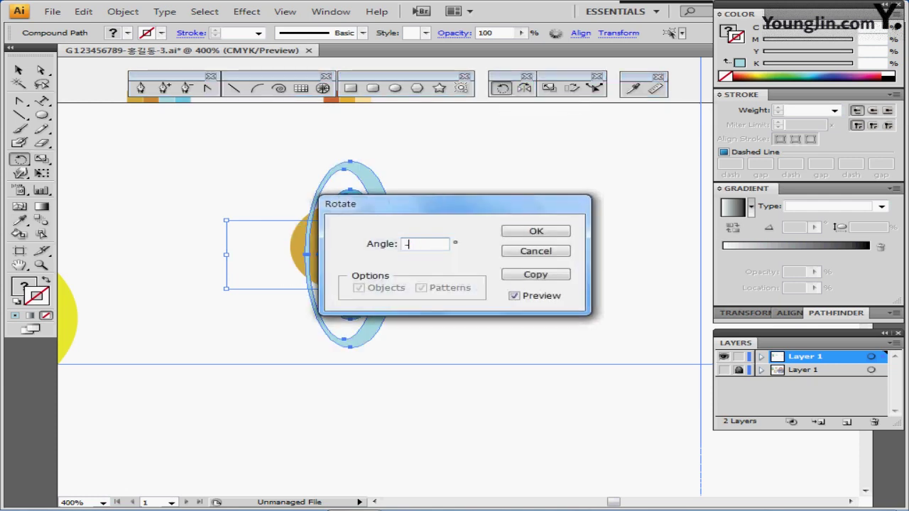
text(10)
key(Return)
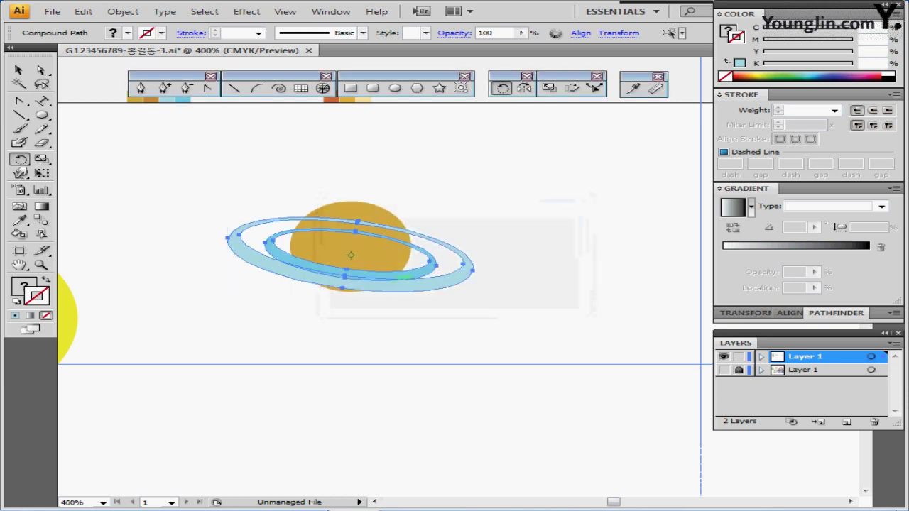
- Select the planet together with both rings and split them at their overlaps with Pathfinder Divide
drag(243, 170, 423, 287)
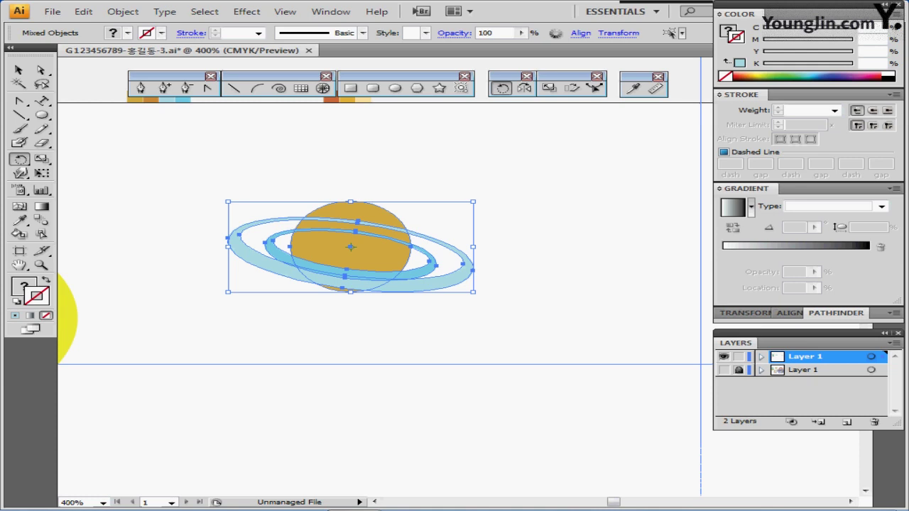
double_click(835, 313)
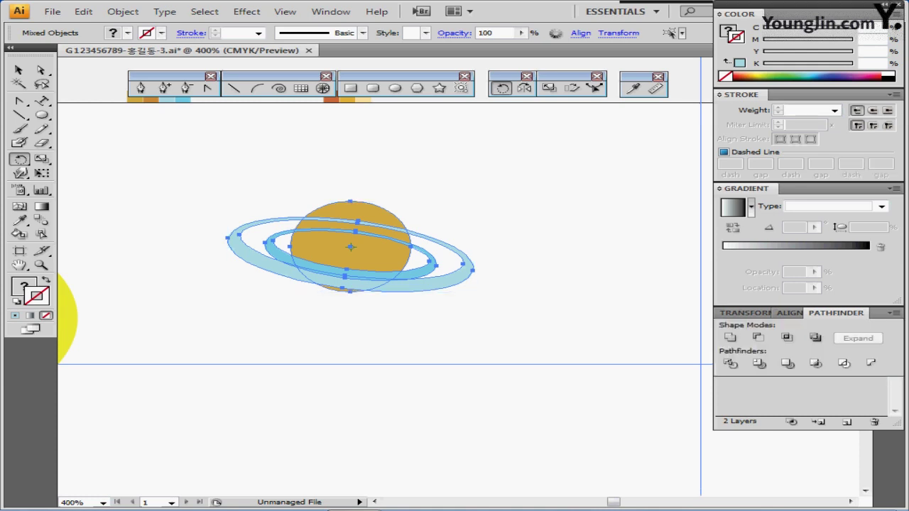
click(730, 363)
click(729, 362)
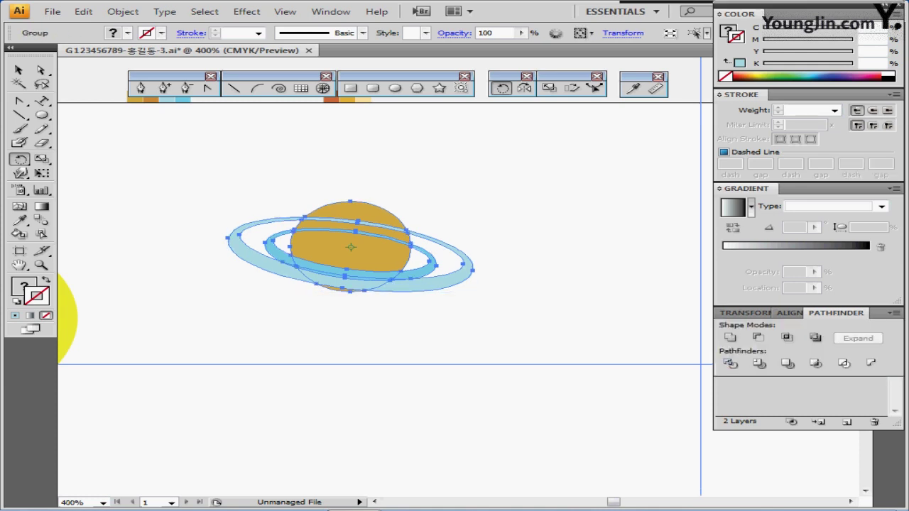
- Undo the Pathfinder Divide and the rotation of the two blue rings
ctrl+double_click(351, 212)
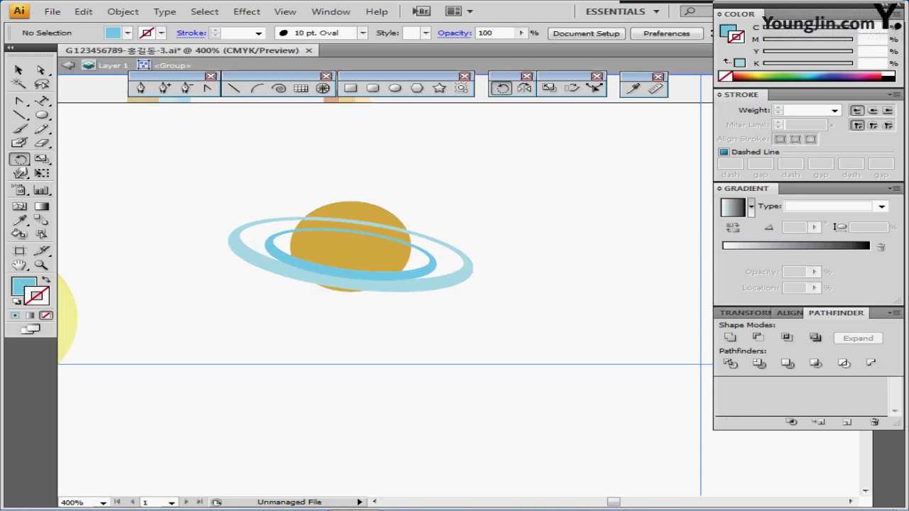
drag(325, 177, 354, 233)
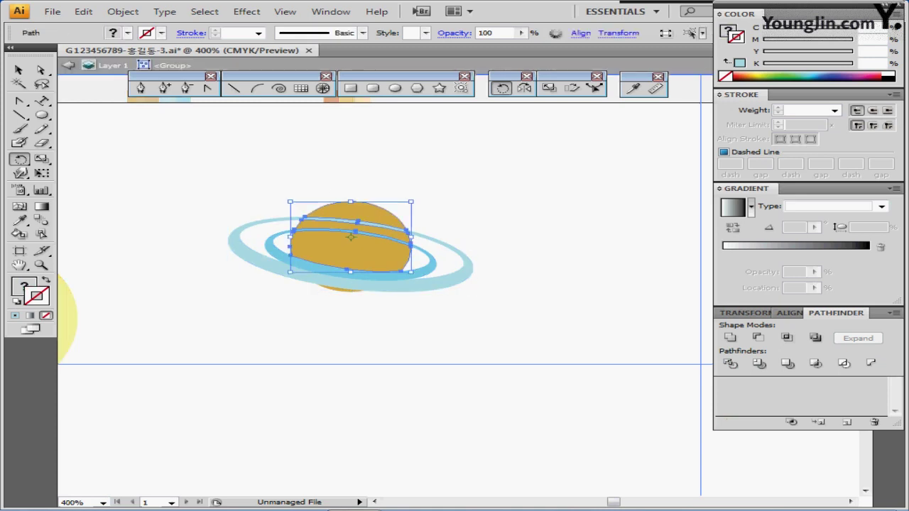
key(ctrl+shift+a)
key(ctrl+z)
key(ctrl+z)
key(ctrl+z)
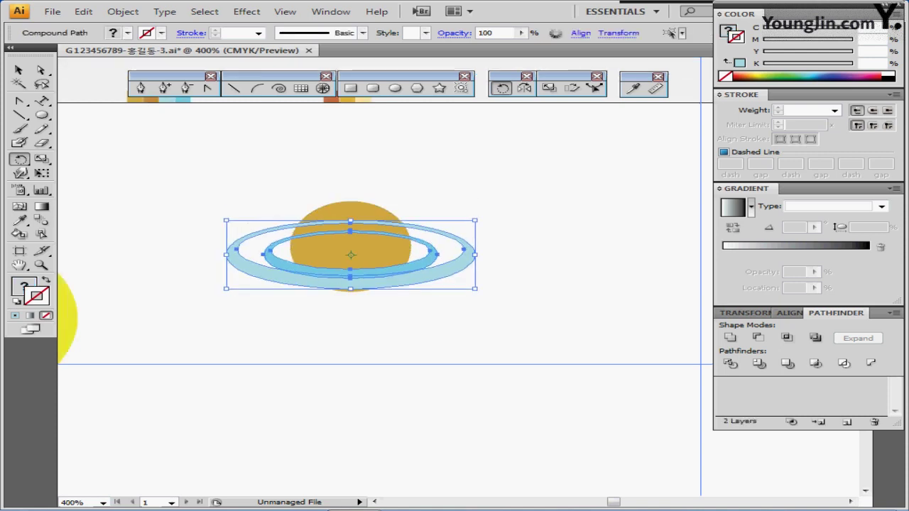
key(ctrl+shift+a)
key(ctrl+shift+z)
key(ctrl+shift+z)
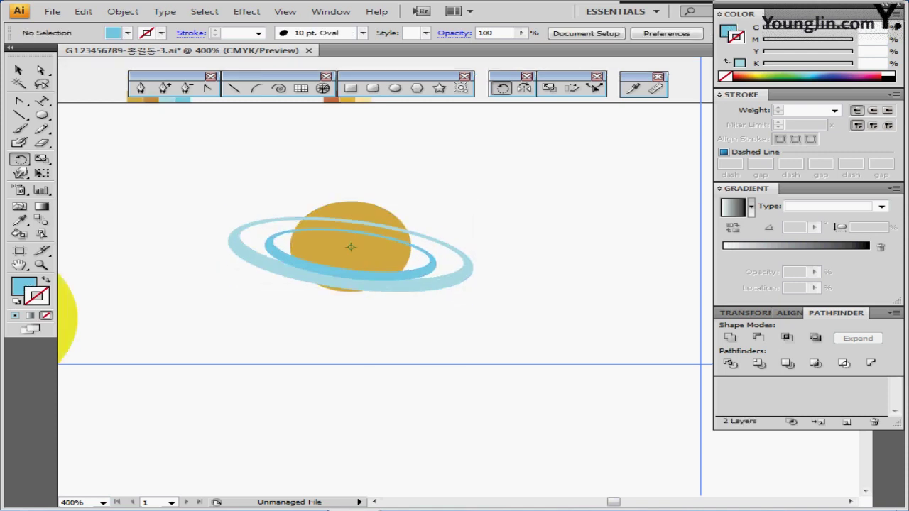
ctrl+click(430, 262)
key(ctrl+z)
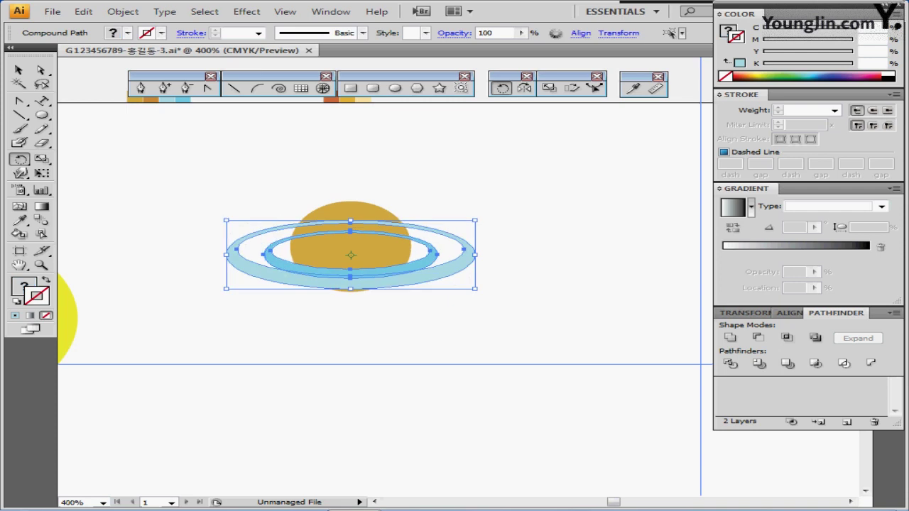
- Nudge only the smaller deep-blue ring upward until its upper edge meets that of the pale ring
key(ctrl+shift+a)
ctrl+click(431, 258)
key(Up)
key(Up)
key(Up)
key(Up)
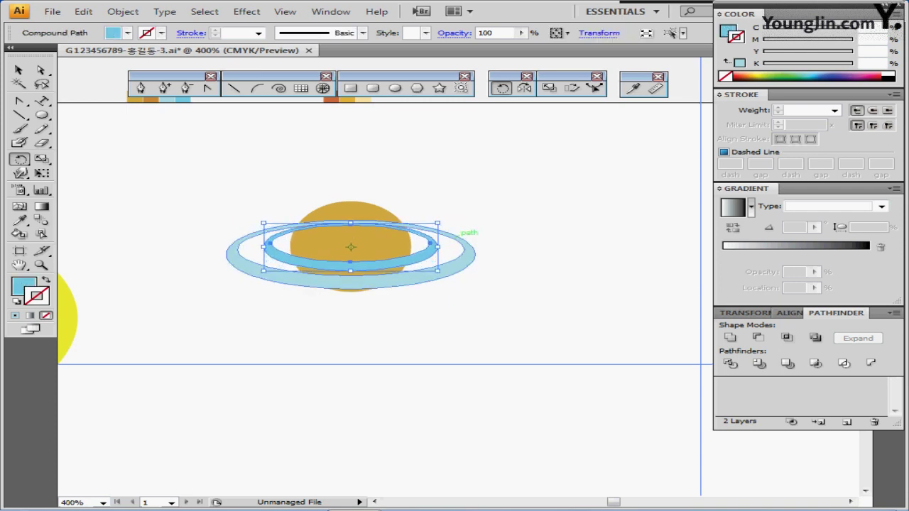
key(Up)
- Select both blue rings and rotate them together by -10 degrees
ctrl+click(262, 166)
drag(262, 166, 382, 248)
drag(524, 211, 430, 291)
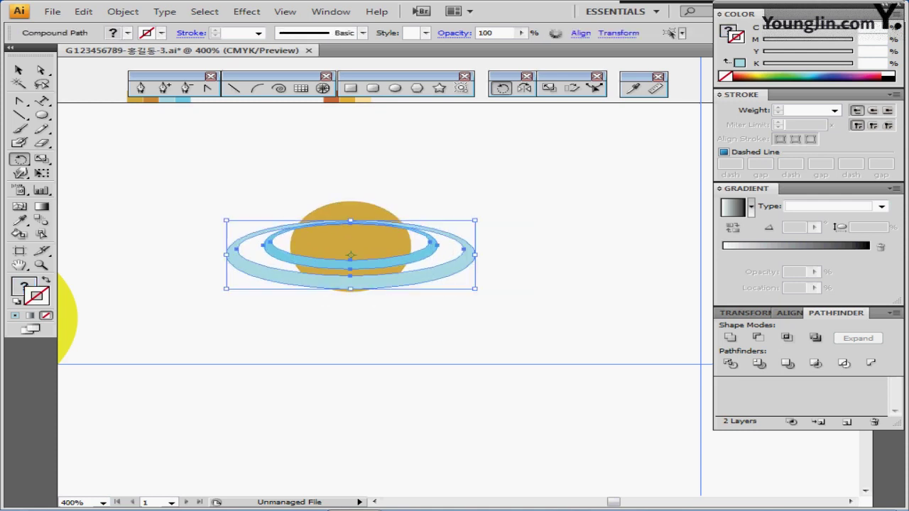
double_click(502, 88)
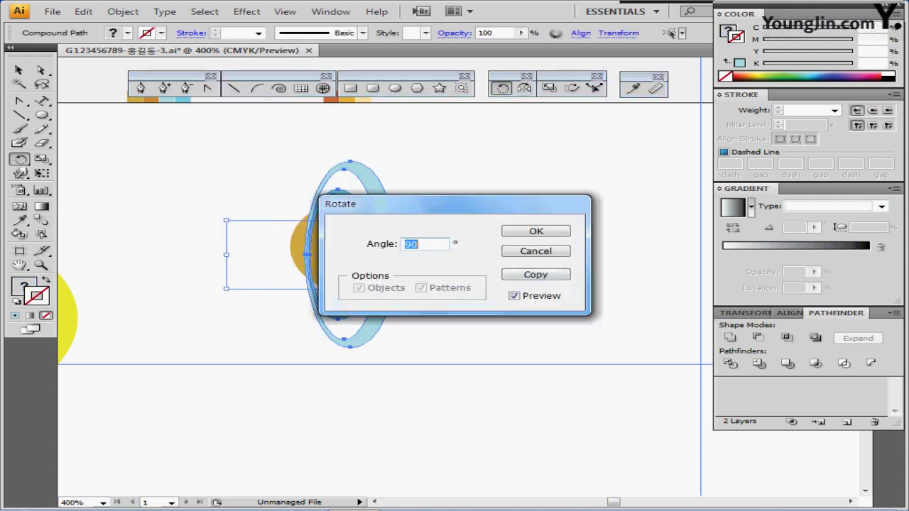
text(-10)
key(Return)
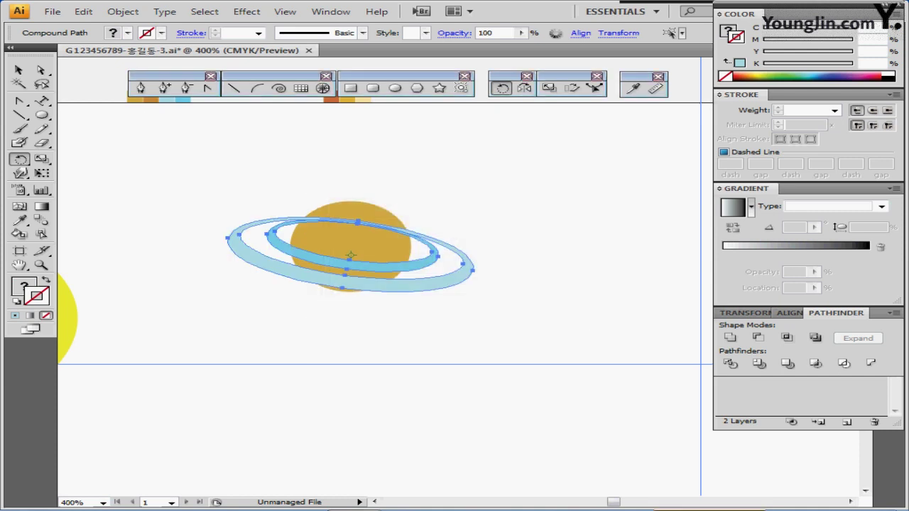
- Select both tilted rings and move them slightly upward over the planet
drag(426, 170, 369, 284)
ctrl+click(502, 221)
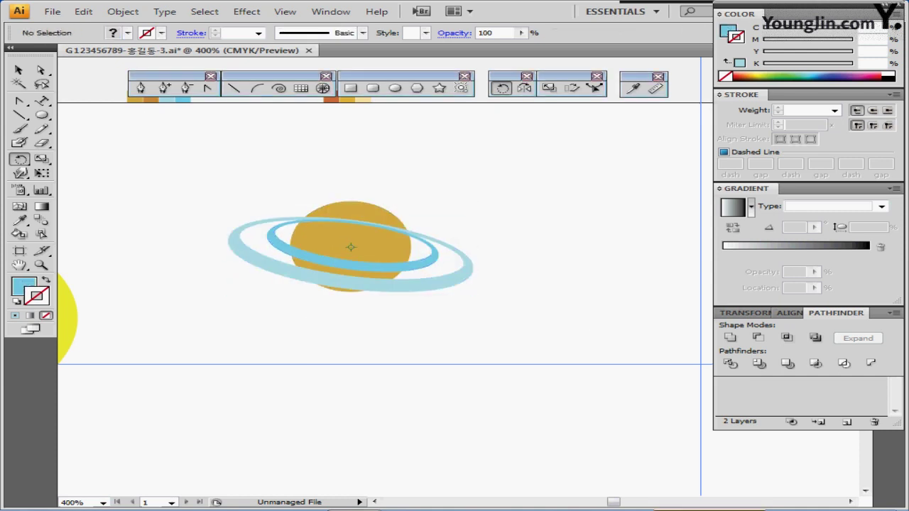
drag(502, 221, 432, 295)
drag(501, 295, 502, 295)
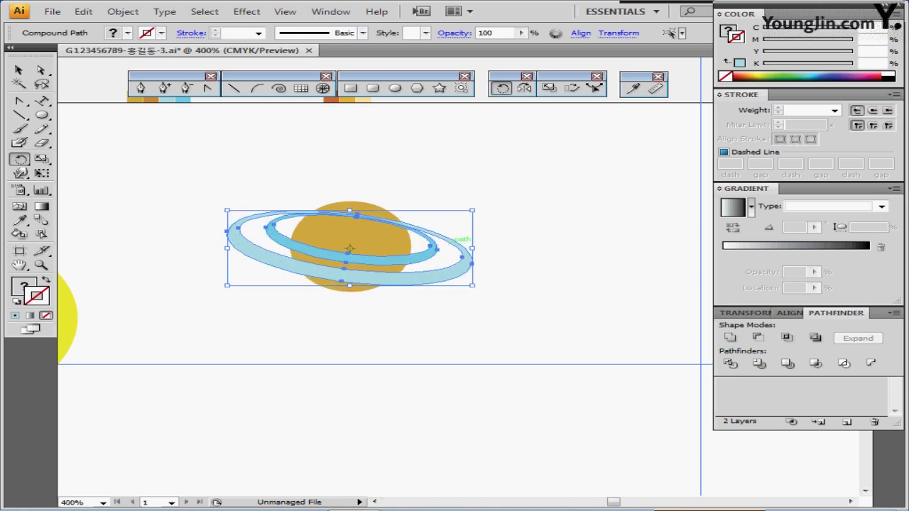
- Divide the planet and both rings with Pathfinder, and unite the upper planet pieces with the ring strips behind them inside the isolated group
drag(472, 169, 363, 339)
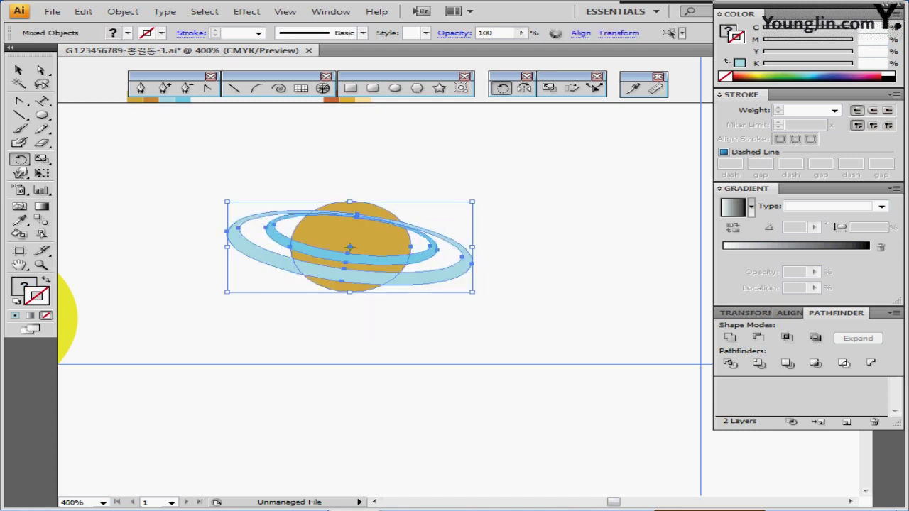
click(730, 363)
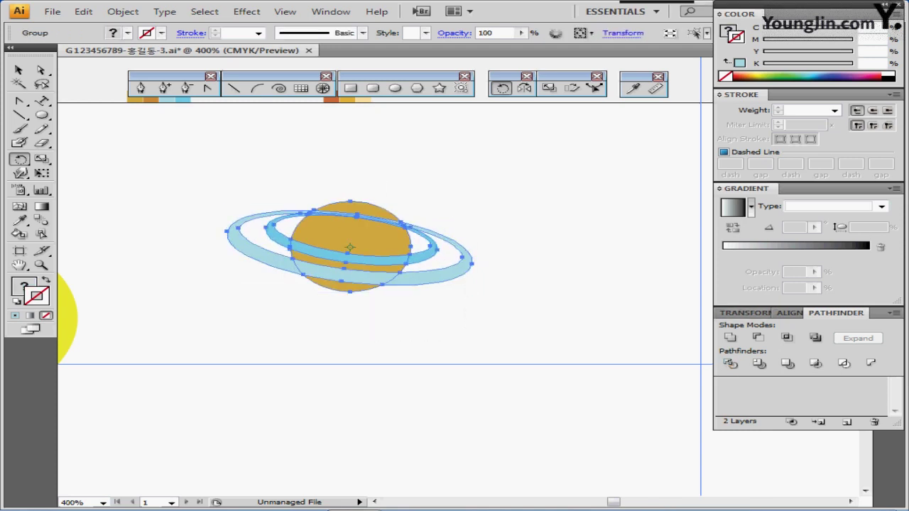
double_click(350, 238)
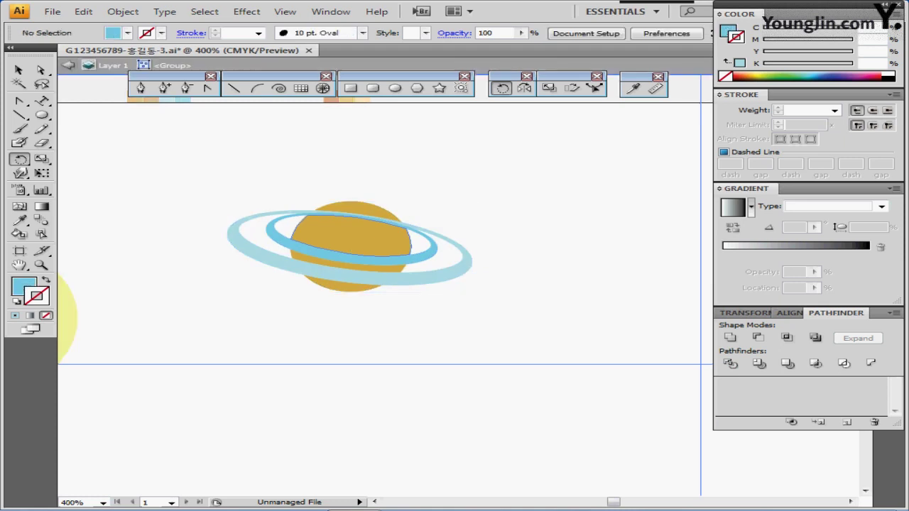
drag(333, 168, 369, 242)
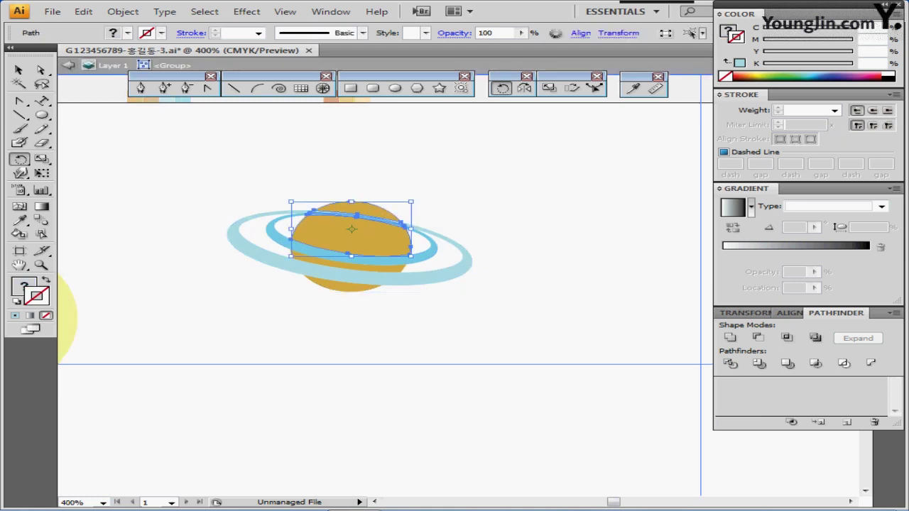
click(730, 338)
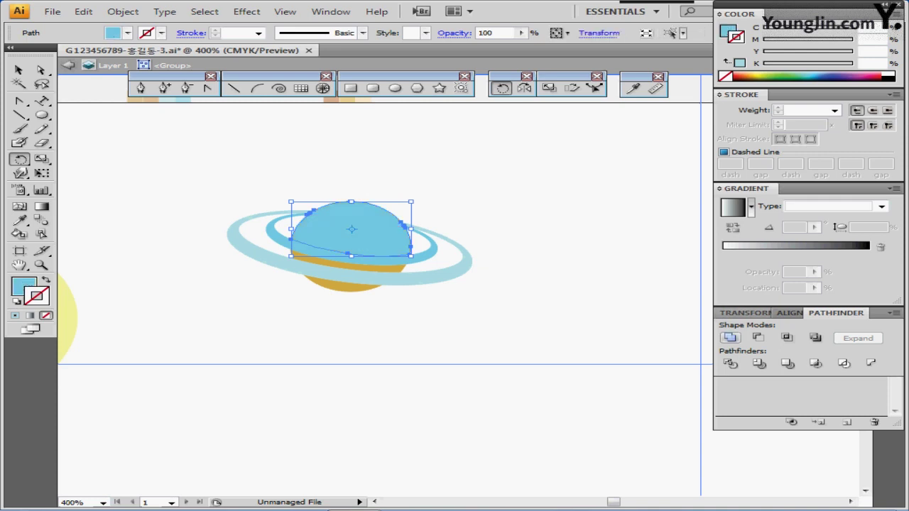
- Recolour the united upper planet piece with the ochre sampled from the planet's lower part
click(20, 220)
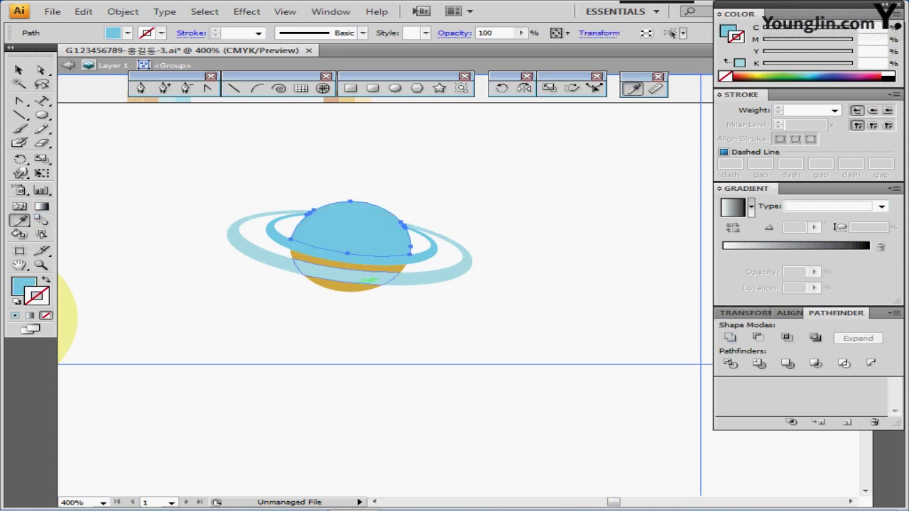
click(346, 287)
drag(346, 287, 341, 343)
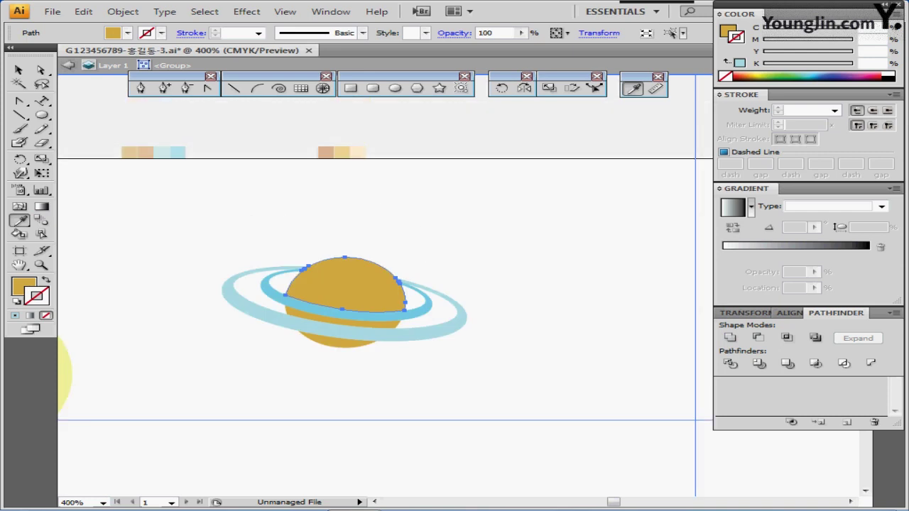
- Cut two curved, pointed bands into the upper planet piece with the Knife tool, one from its left edge and one from its right edge
key(ctrl)
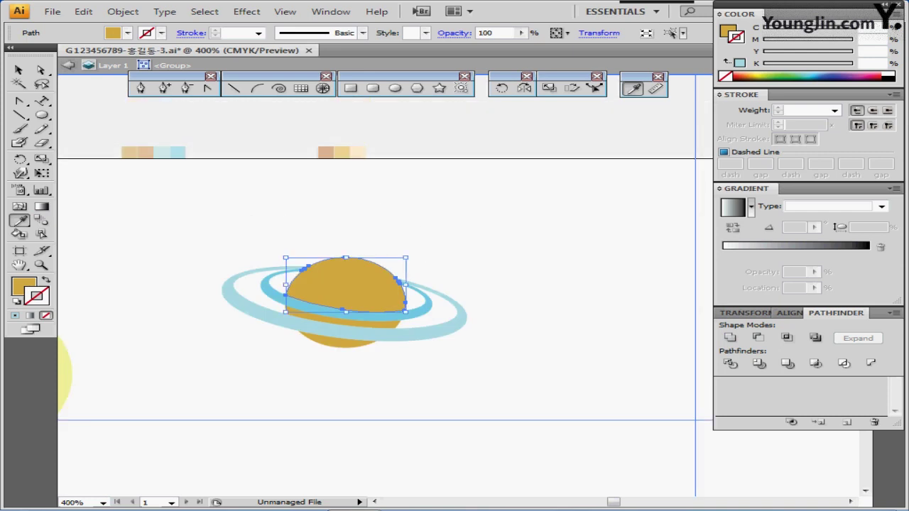
key(ctrl+plus)
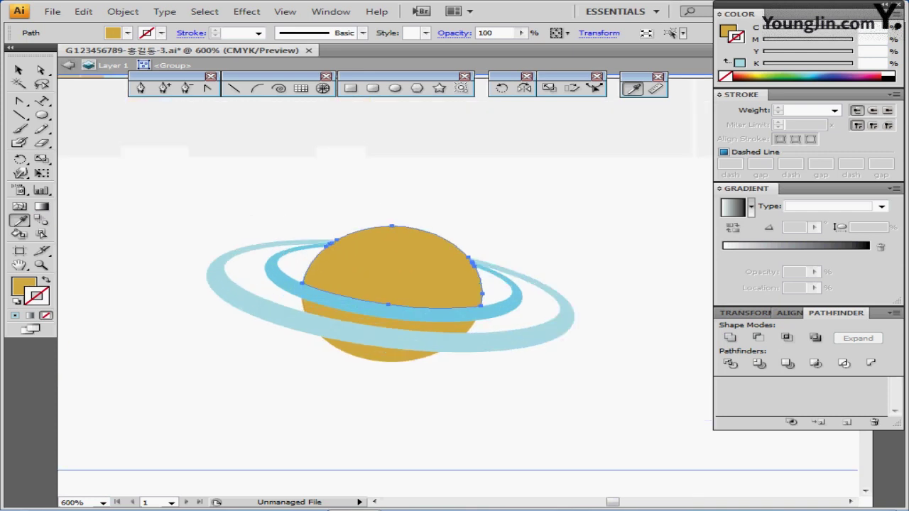
drag(392, 298, 349, 291)
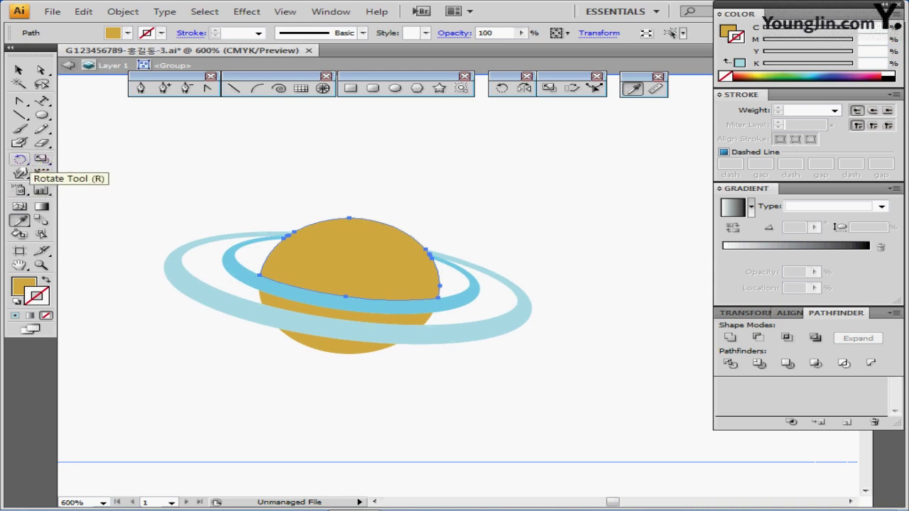
click(40, 143)
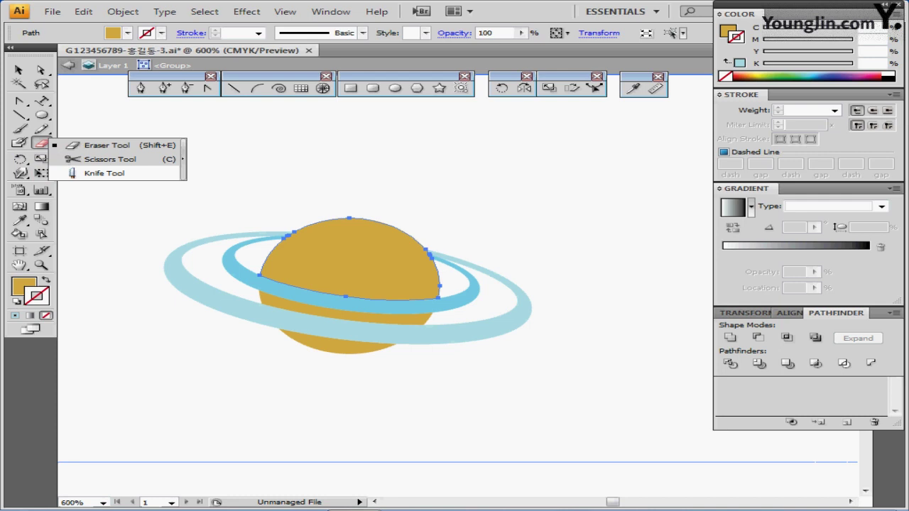
click(104, 173)
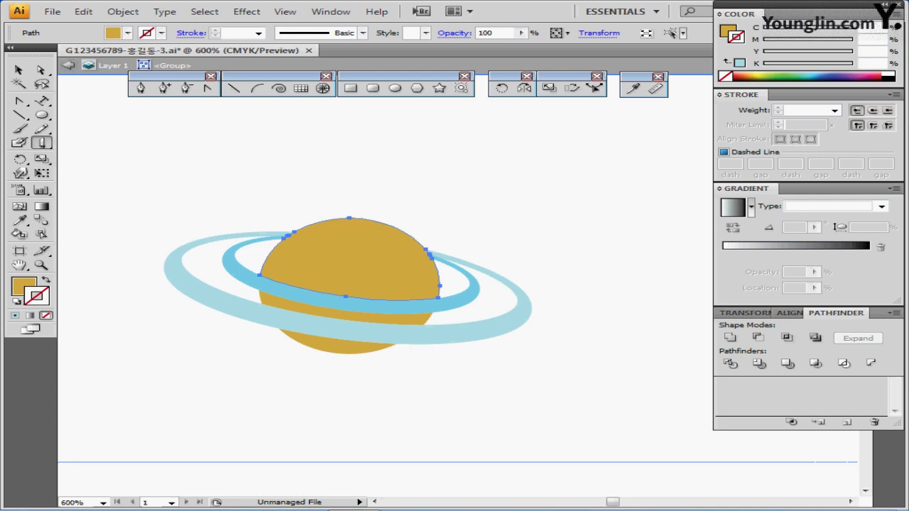
key(ctrl)
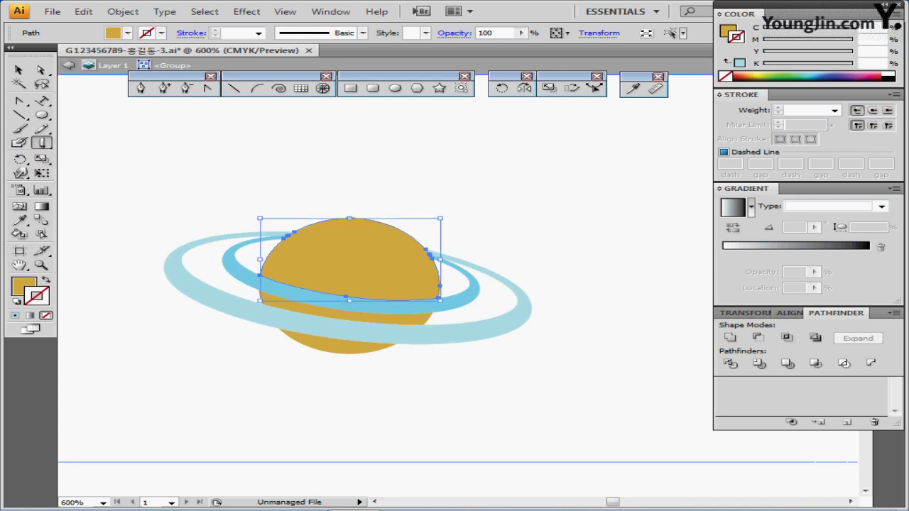
key(ctrl)
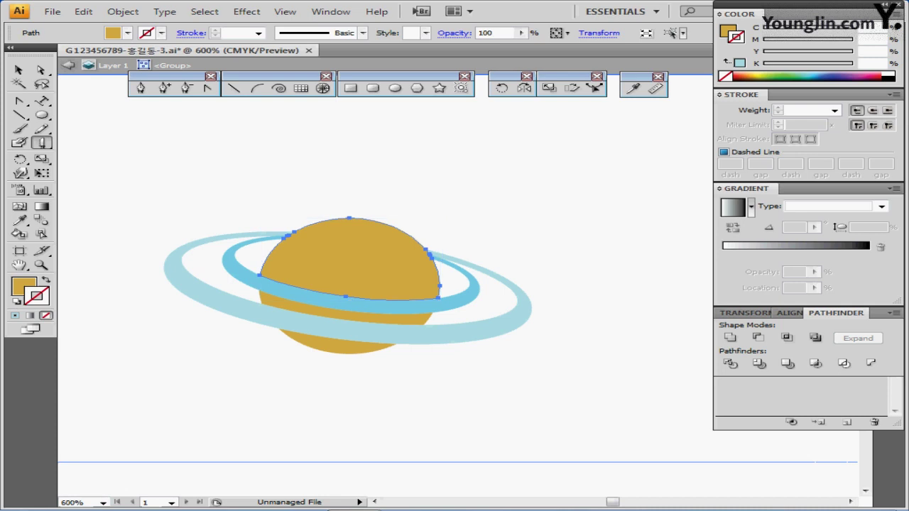
mouse_move(265, 218)
mouse_down()
mouse_move(383, 241)
mouse_move(292, 251)
mouse_move(239, 236)
mouse_up()
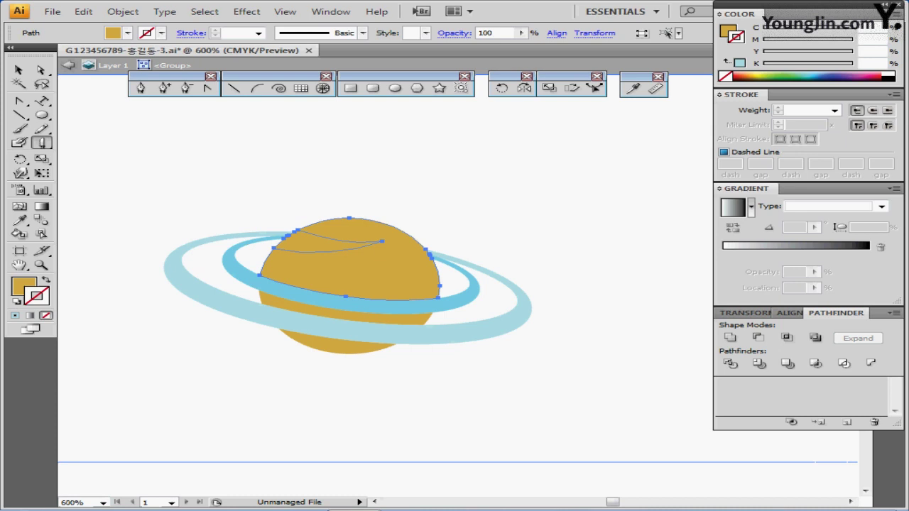
mouse_move(461, 235)
mouse_down()
mouse_move(321, 272)
mouse_move(463, 285)
mouse_move(512, 284)
mouse_up()
- Recolour both cut bands with the red-orange swatch above the artboard, deselect them and leave the isolated group
ctrl+click(497, 227)
ctrl+click(339, 246)
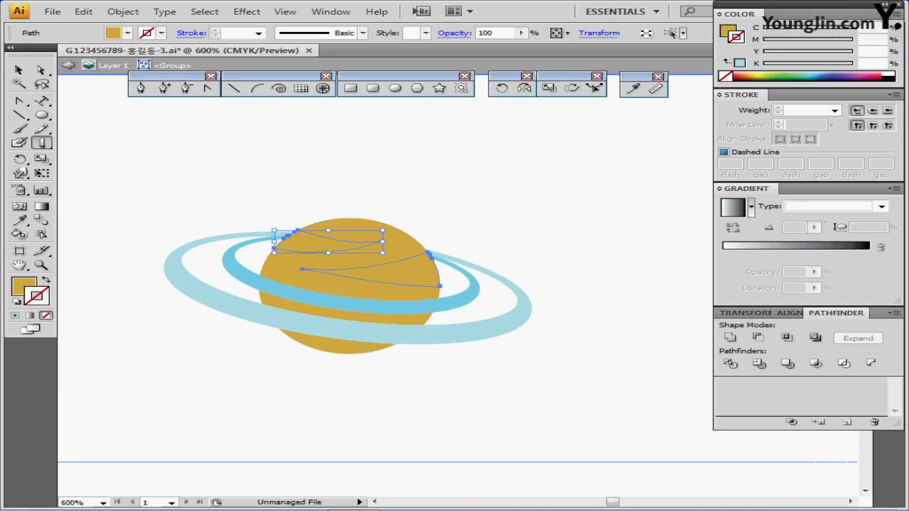
ctrl+shift+click(406, 269)
ctrl+alt+click(433, 227)
drag(434, 227, 382, 240)
click(632, 88)
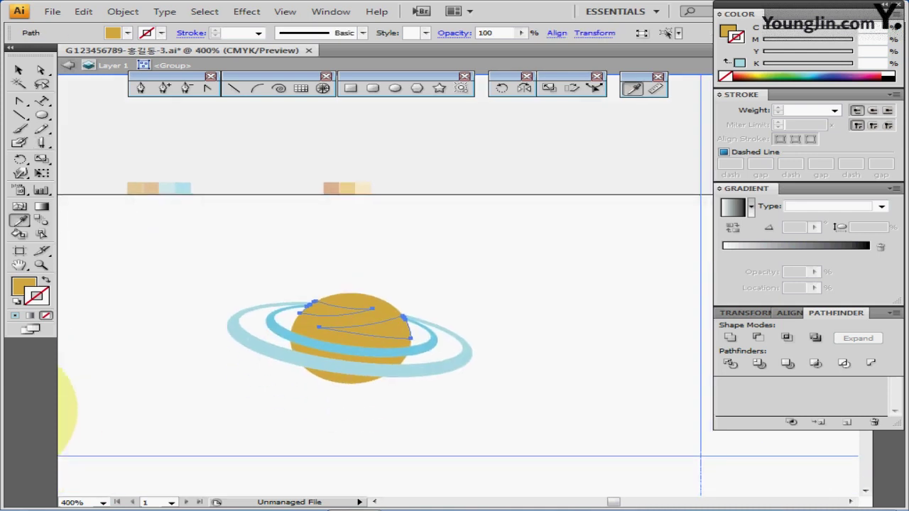
click(330, 187)
key(ctrl+shift+a)
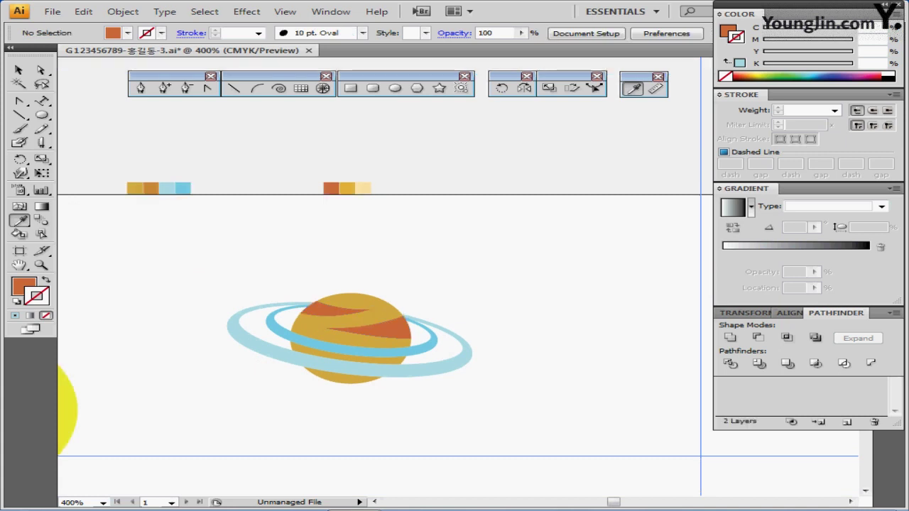
- Draw a small red-orange circle above and to the right of the ringed planet with the Ellipse tool
scroll(384, 284, down, 3)
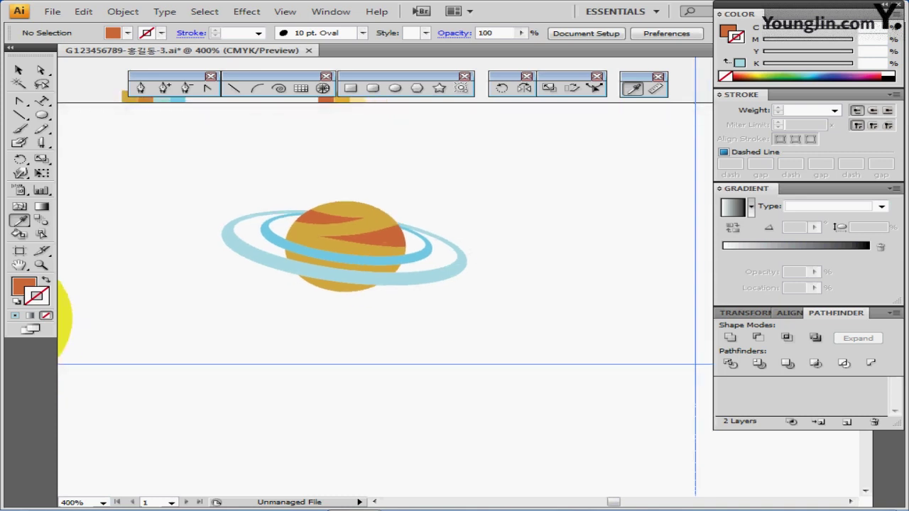
drag(384, 284, 352, 282)
click(395, 88)
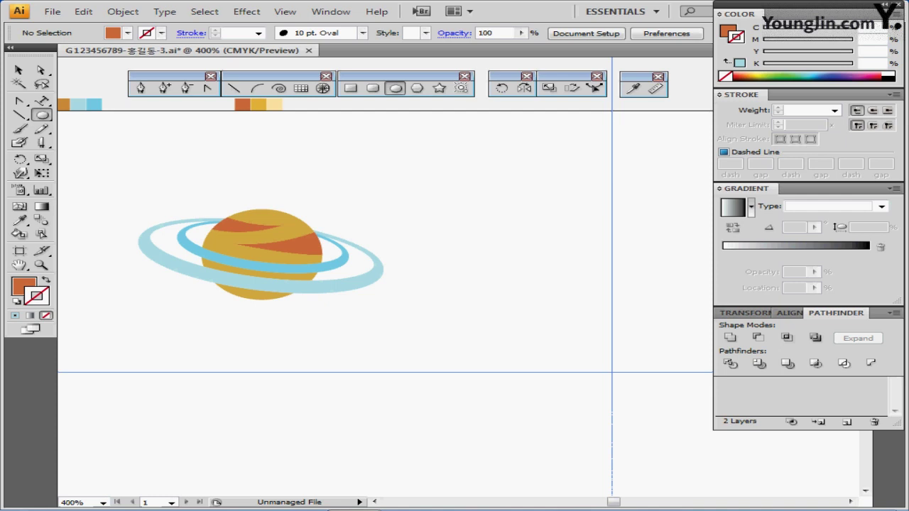
drag(403, 189, 428, 208)
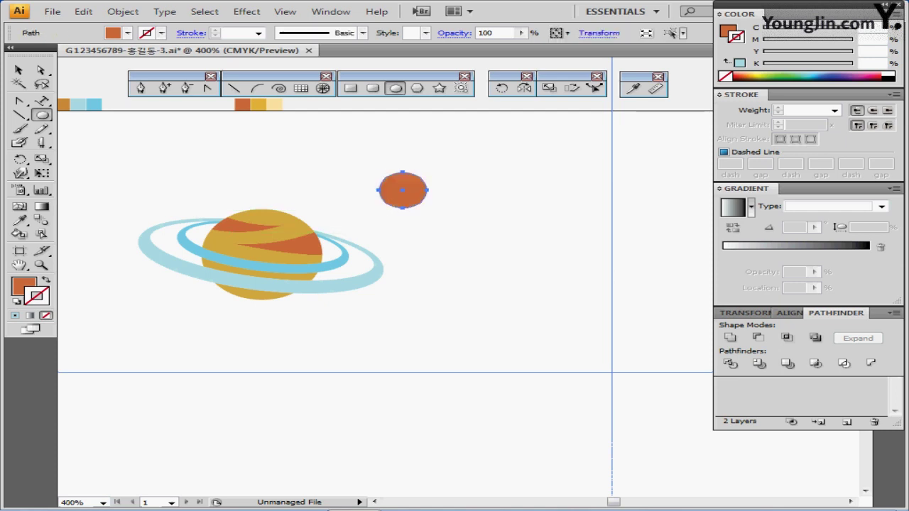
- Create two successively smaller concentric copies of the small red-orange circle, each scaled uniformly to 80%
key(ctrl+plus)
key(ctrl+plus)
key(ctrl+minus)
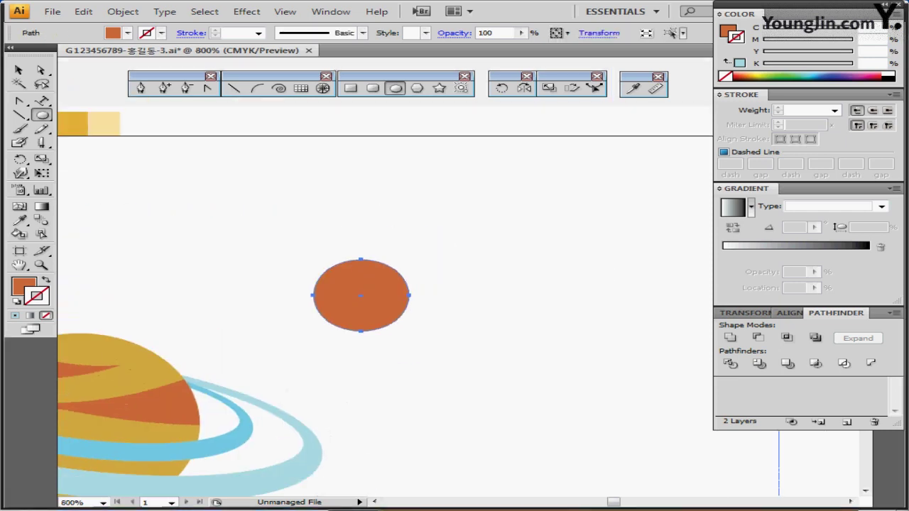
drag(352, 307, 466, 268)
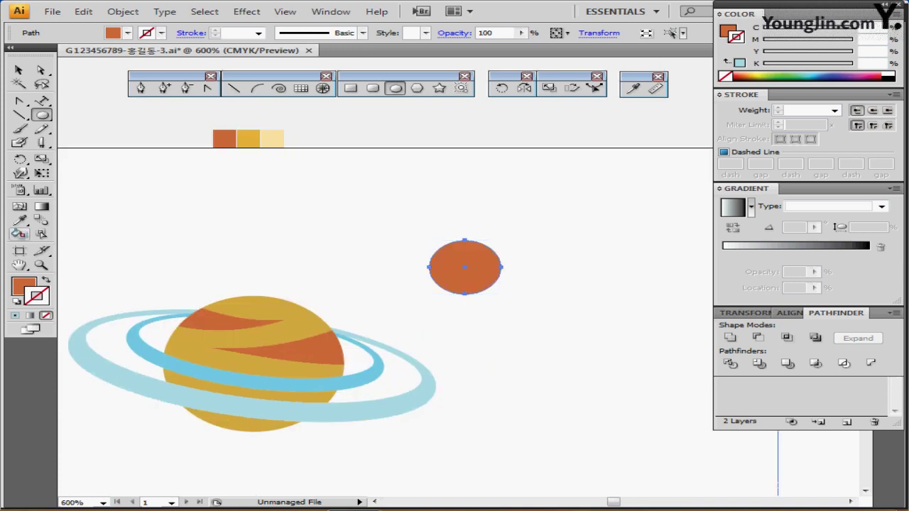
click(20, 220)
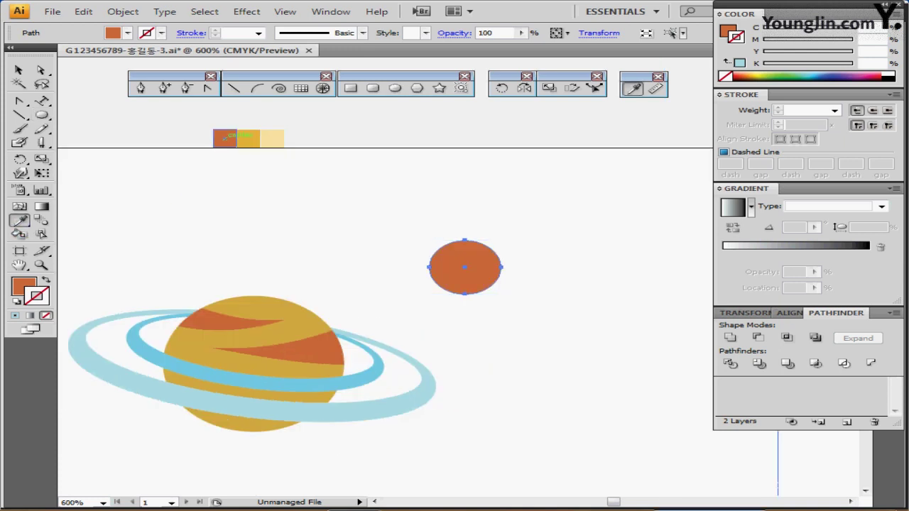
key(ctrl+shift+a)
drag(465, 268, 458, 228)
ctrl+click(458, 228)
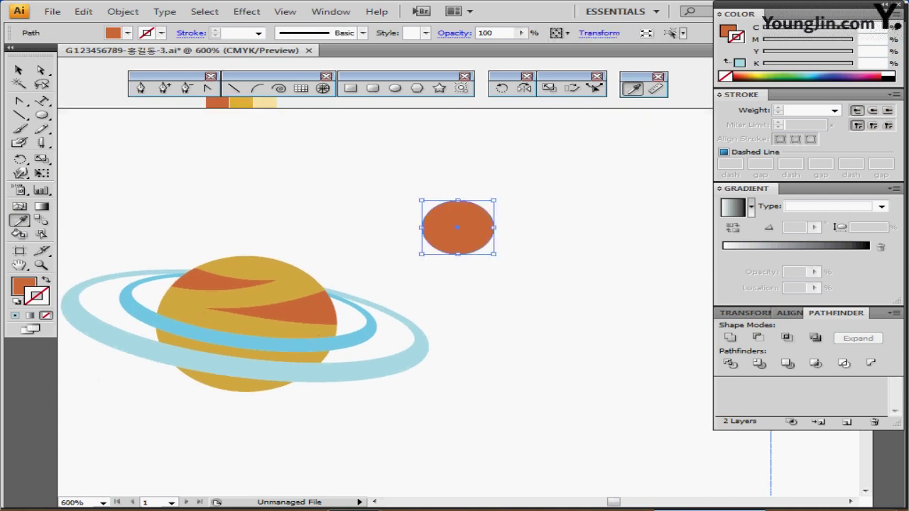
key(ctrl+shift+b)
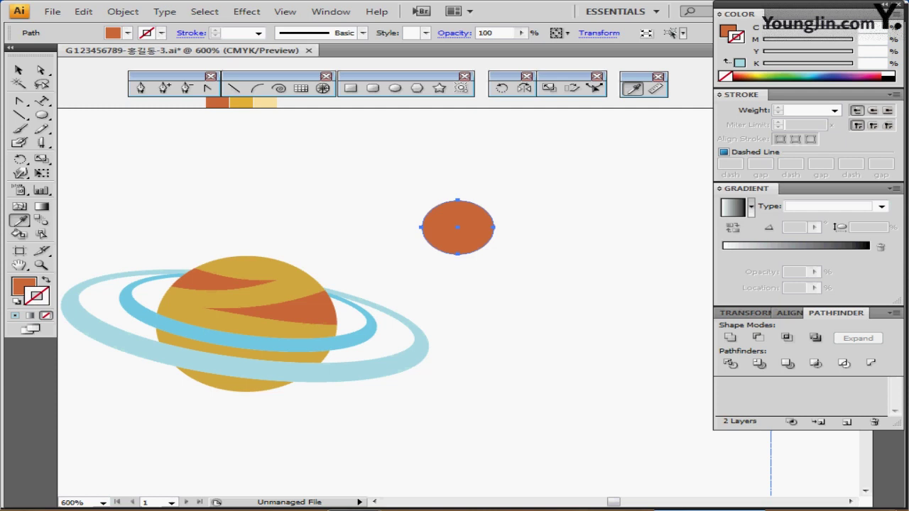
double_click(41, 159)
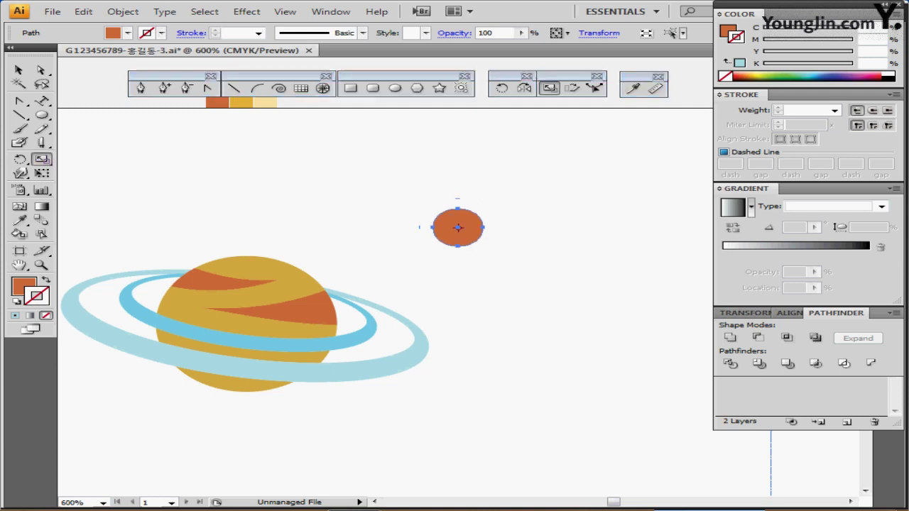
text(80)
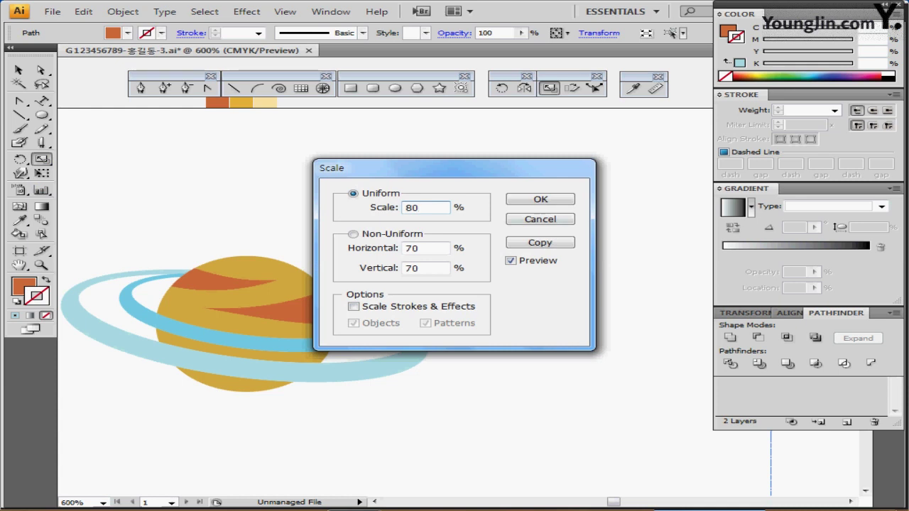
click(540, 243)
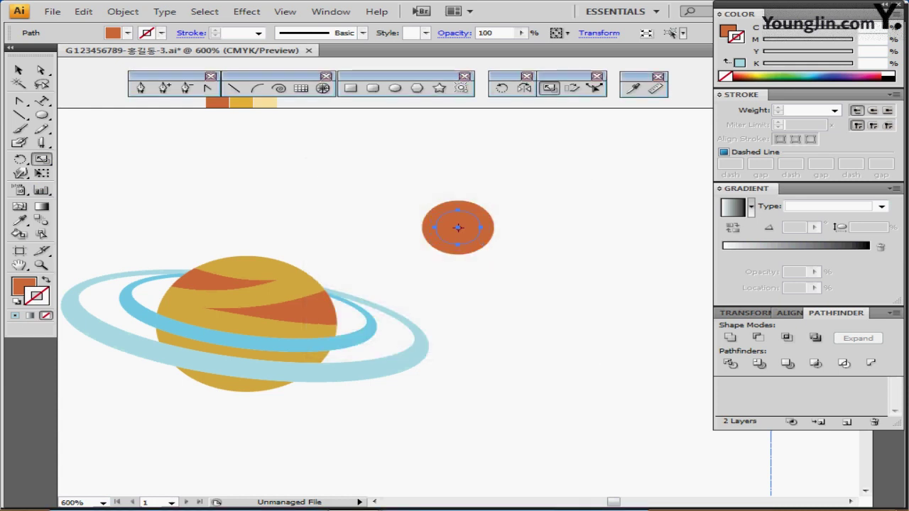
- Try recolouring the innermost circle cream and the middle circle yellow from the swatches above the artboard, undoing both colour changes
key(ctrl+equal)
drag(384, 277, 448, 321)
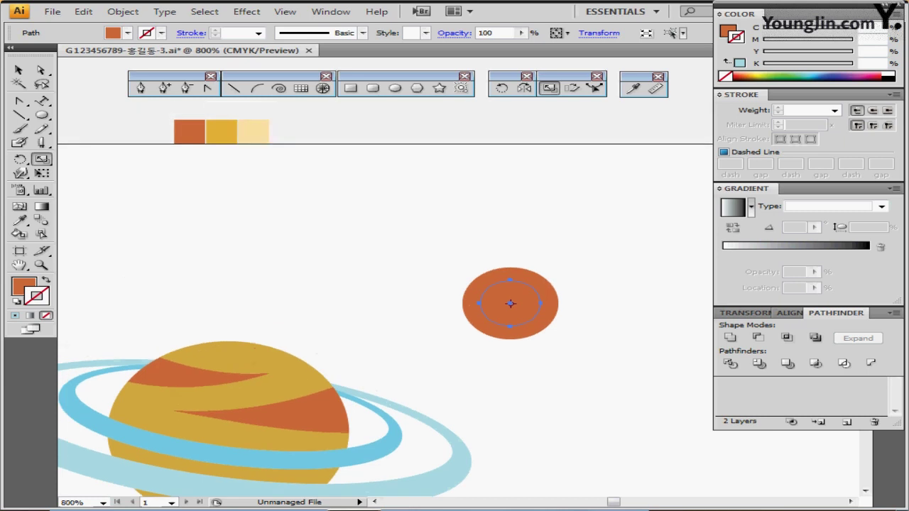
key(i)
click(253, 131)
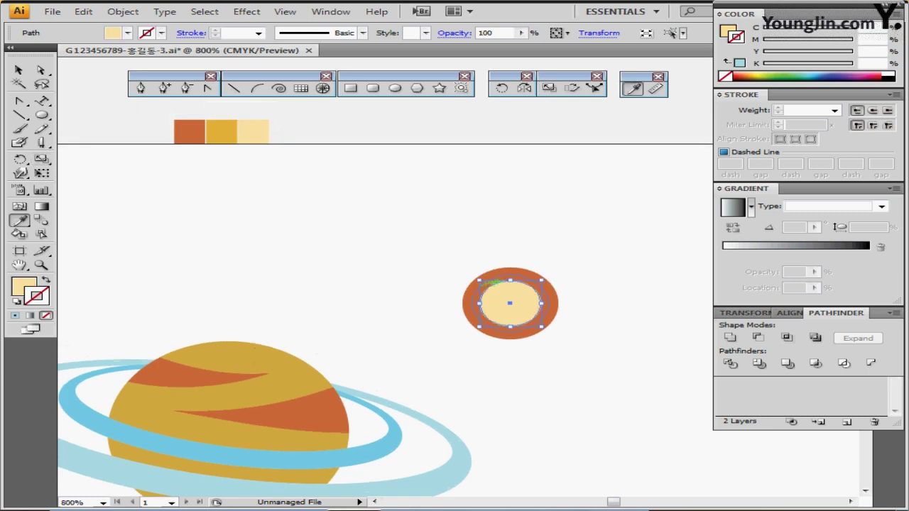
click(222, 133)
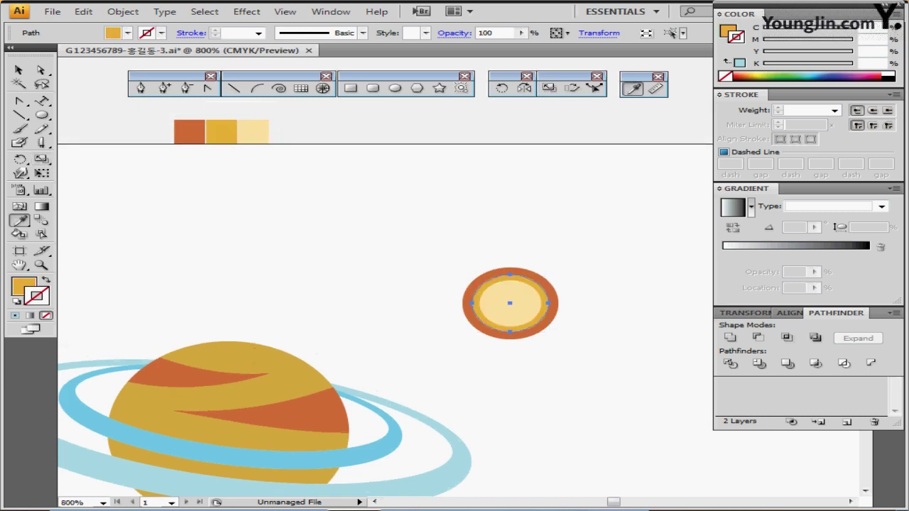
ctrl+click(441, 220)
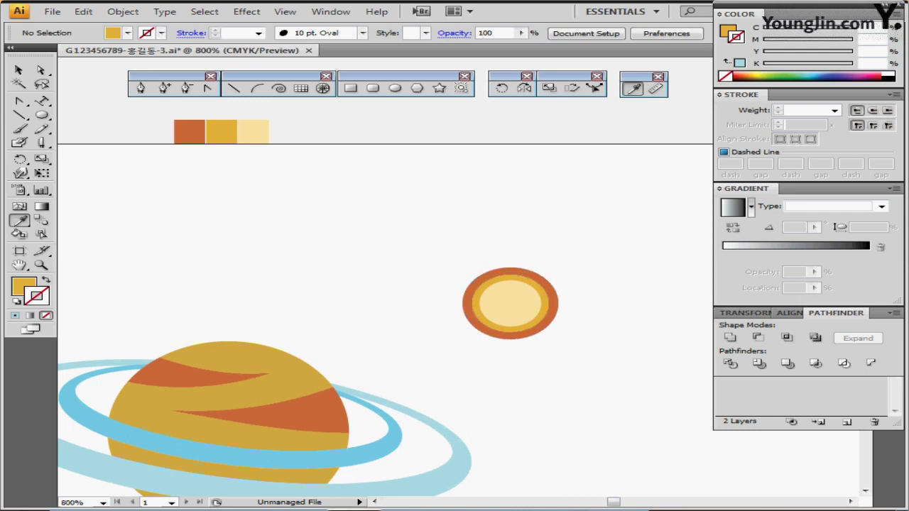
key(ctrl+z)
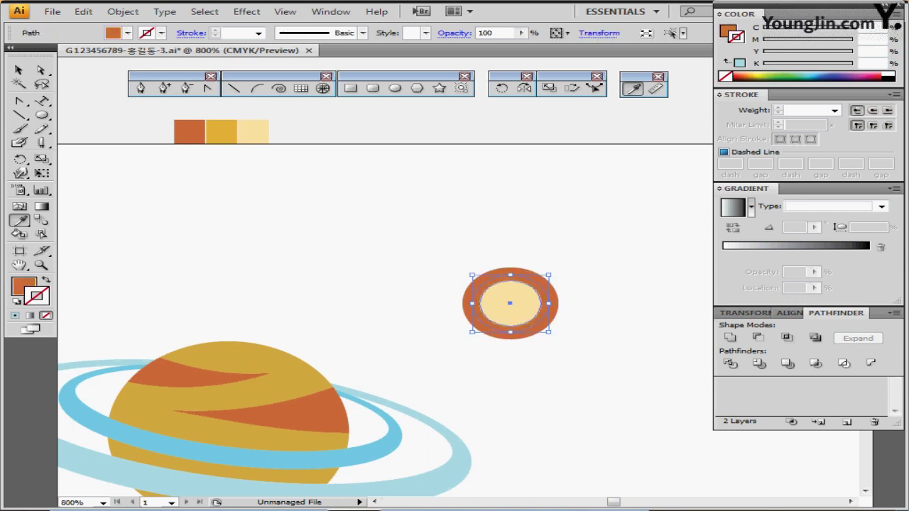
key(ctrl+z)
- Recolour the middle circle of the small planet with the yellow swatch and the outer circle with the cream swatch, leaving nothing selected
ctrl+click(568, 284)
ctrl+click(544, 289)
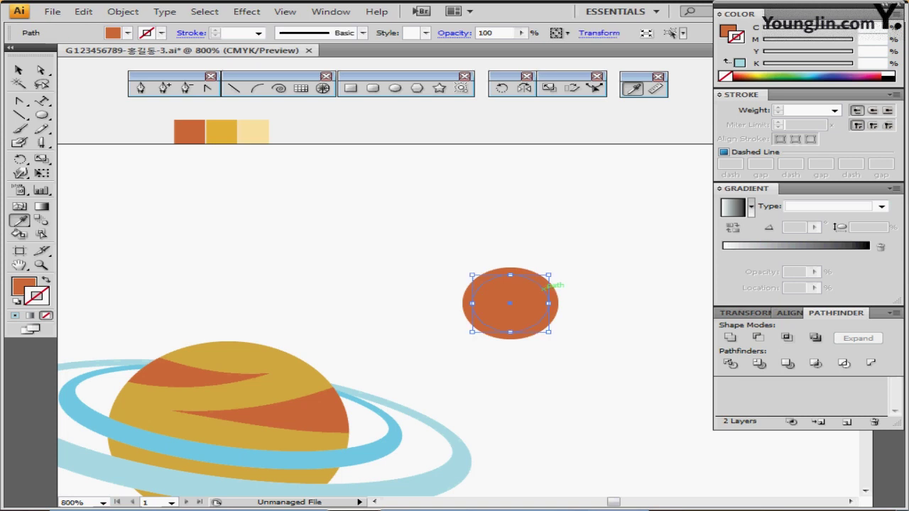
click(222, 132)
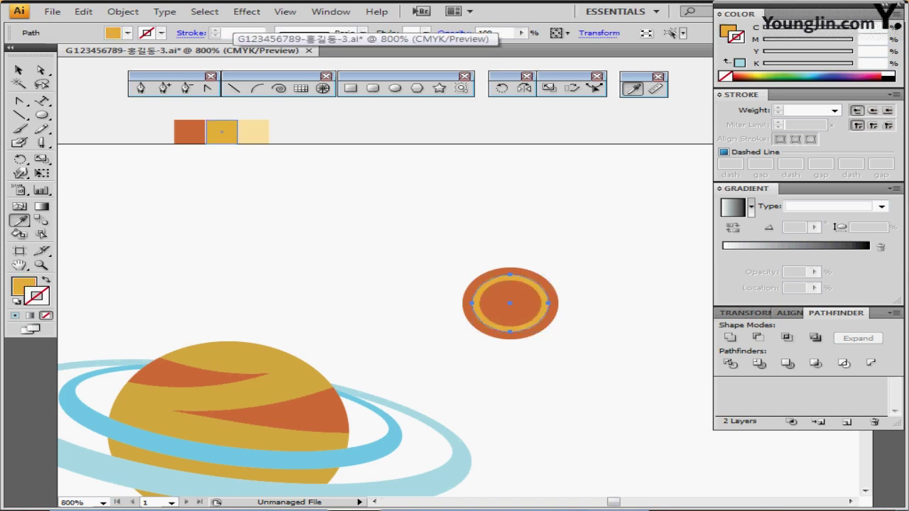
key(ctrl+shift+a)
ctrl+click(545, 280)
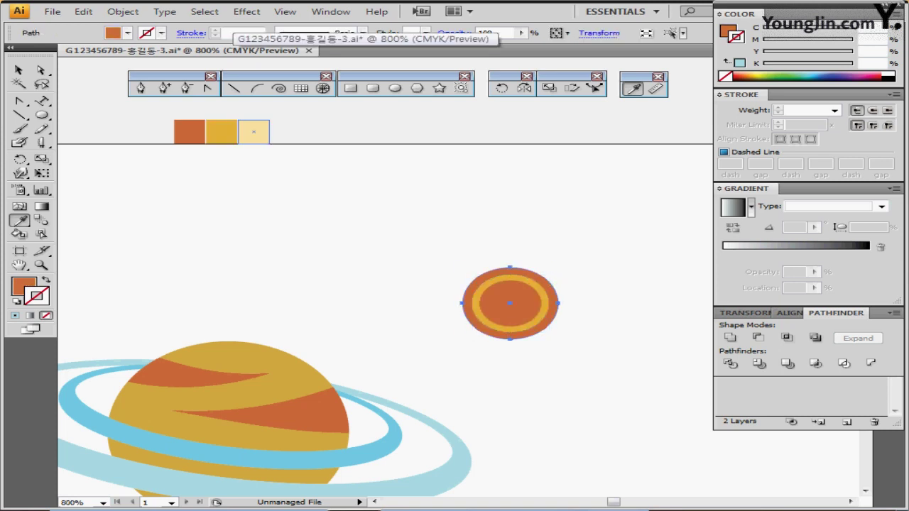
click(254, 132)
key(ctrl+shift+a)
scroll(384, 299, down, 5)
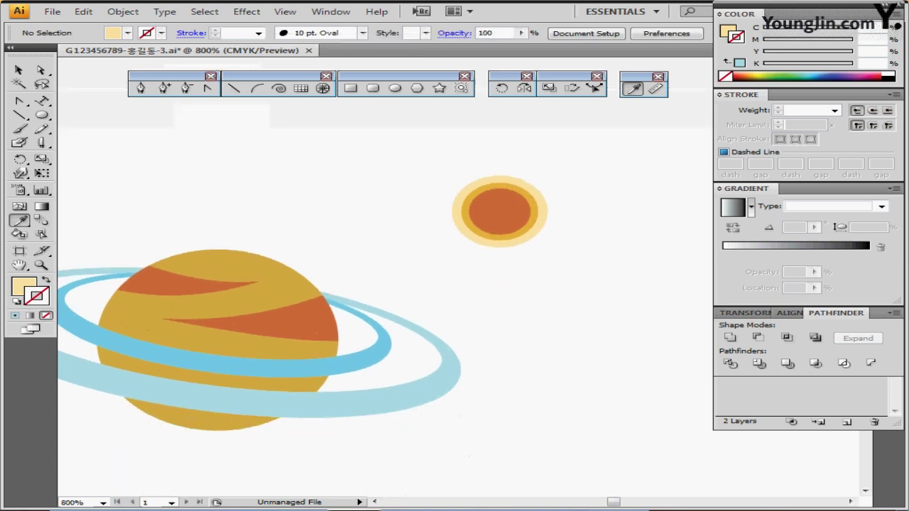
scroll(384, 298, down, 1)
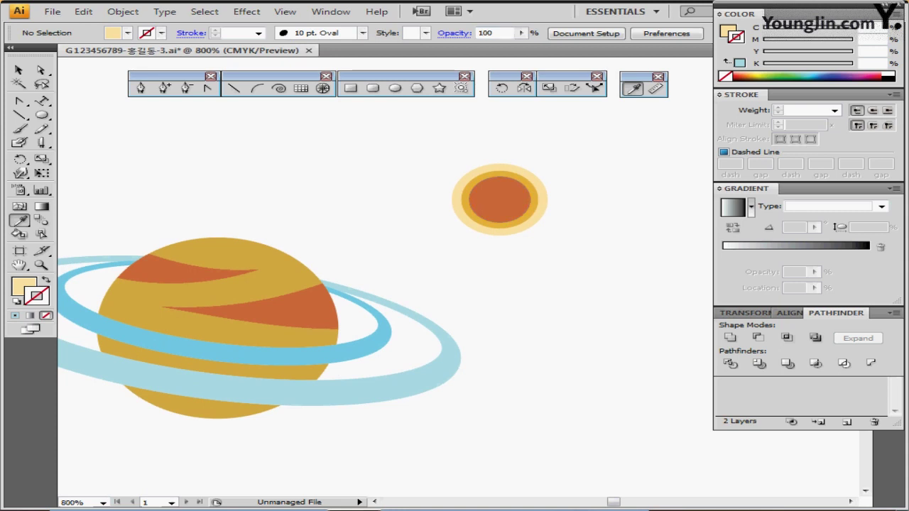
- Activate the Rectangle tool and pick up the dark blue fill from the swatch beside the artboard's lower-left edge
scroll(490, 237, down, 5)
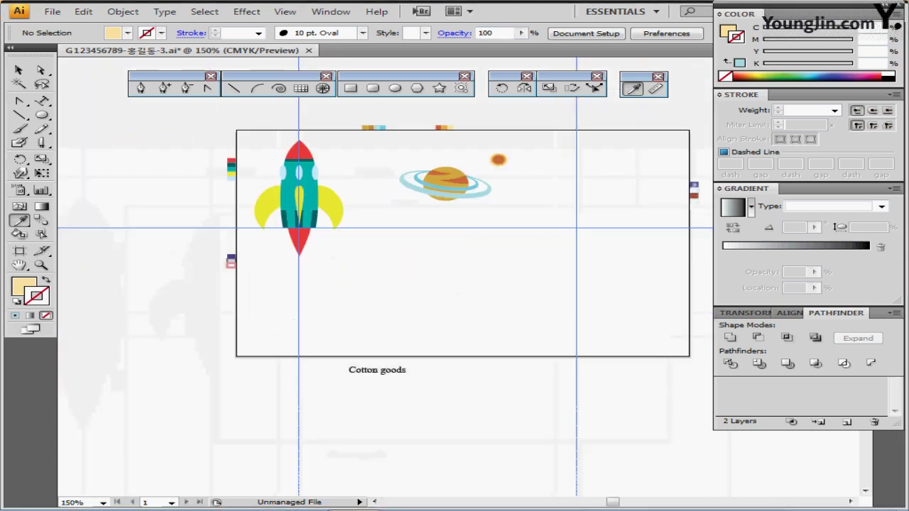
key(ctrl+plus)
key(ctrl+plus)
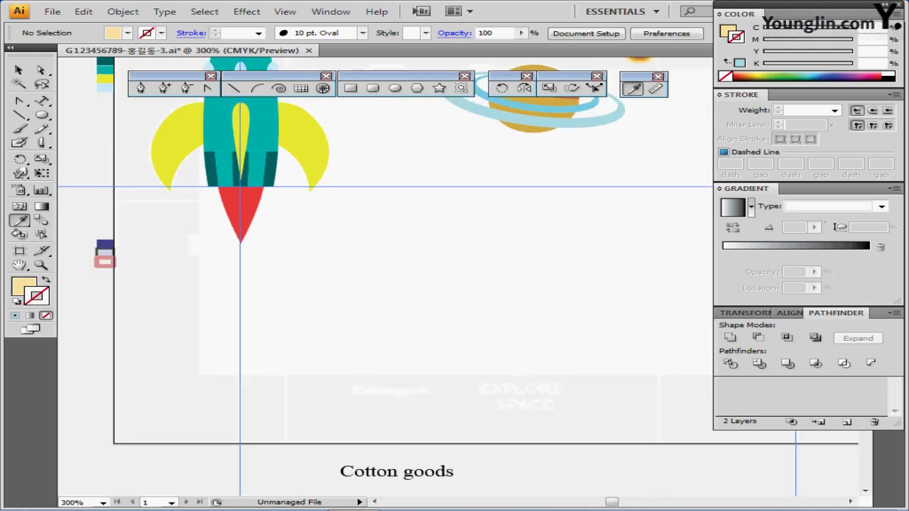
drag(341, 221, 406, 252)
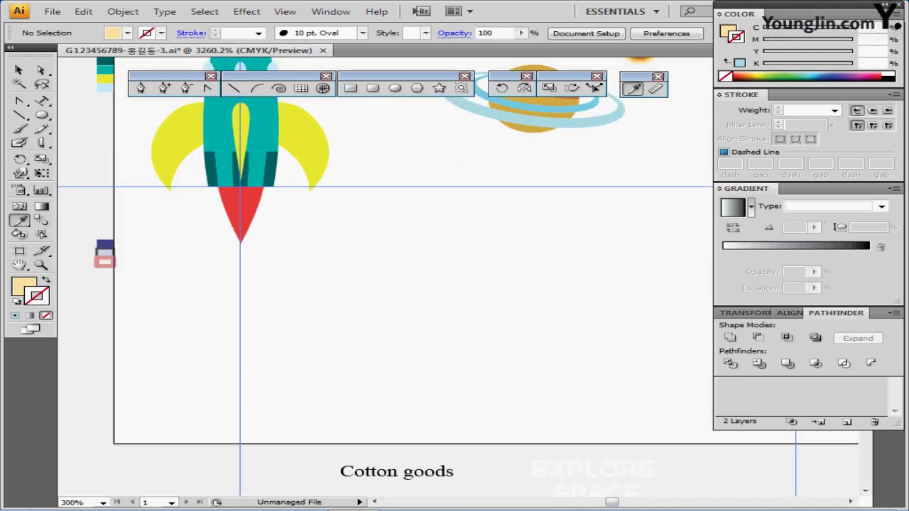
key(ctrl+minus)
key(ctrl+minus)
key(ctrl+minus)
key(ctrl+minus)
key(ctrl+minus)
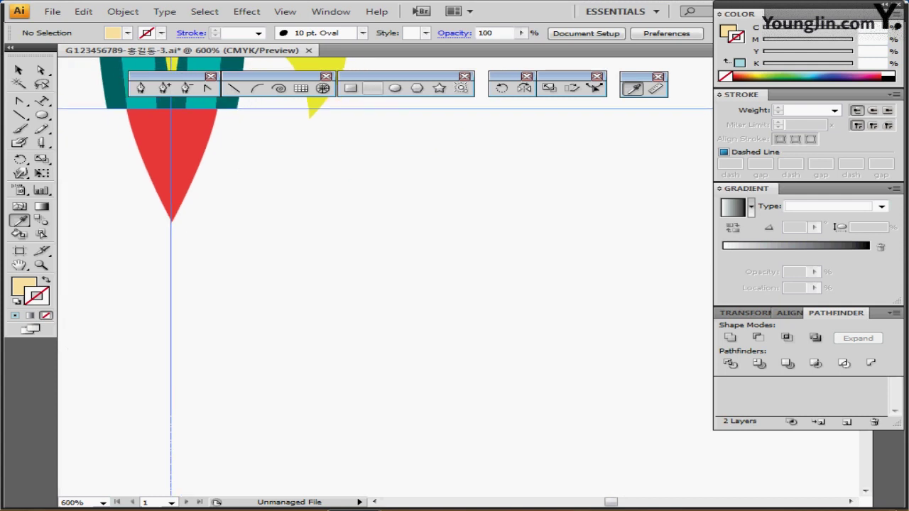
click(350, 88)
drag(348, 263, 698, 256)
key(ctrl+minus)
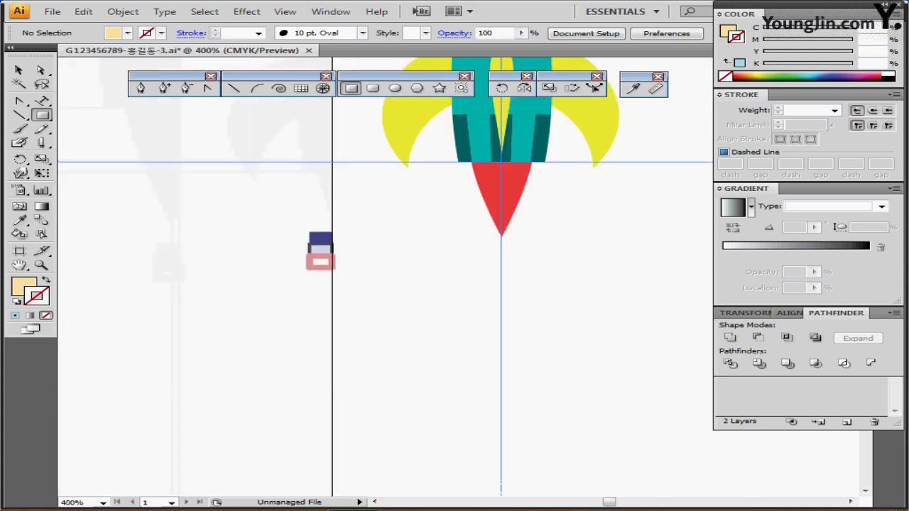
drag(624, 256, 493, 229)
ctrl+click(190, 210)
ctrl+click(298, 249)
- Draw a dark blue rectangle 20 mm wide and 32 mm high in the empty area below and right of the rocket
drag(426, 256, 258, 272)
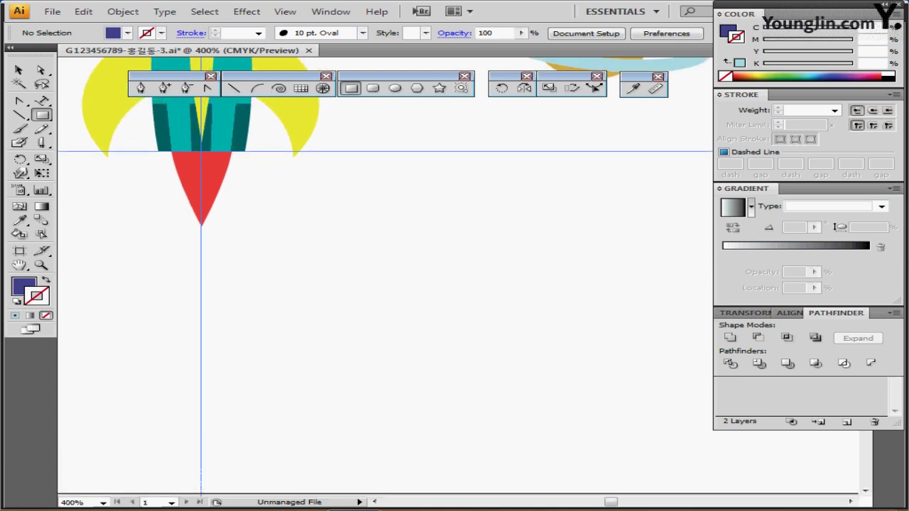
click(260, 275)
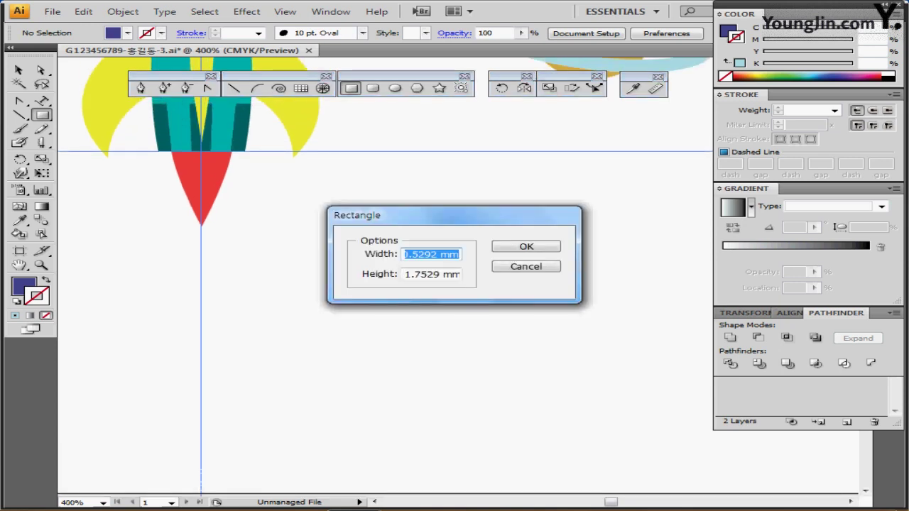
text(20)
key(Tab)
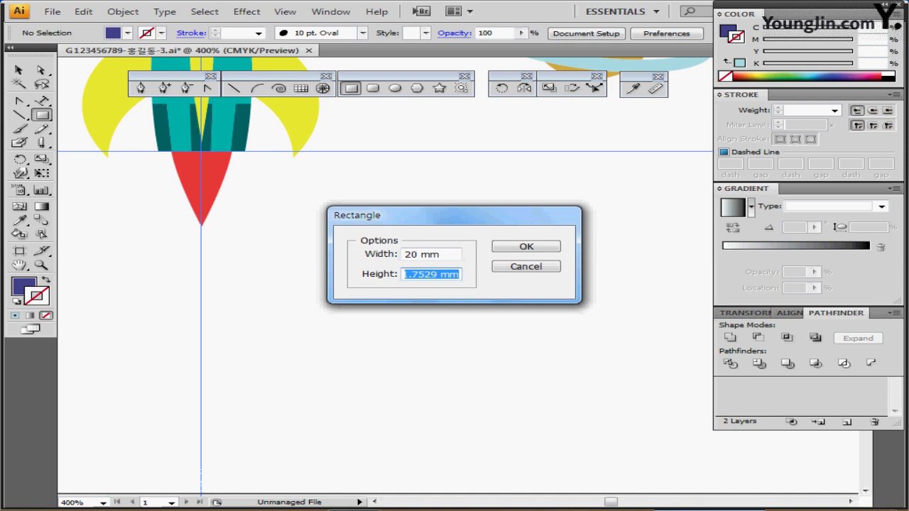
text(22)
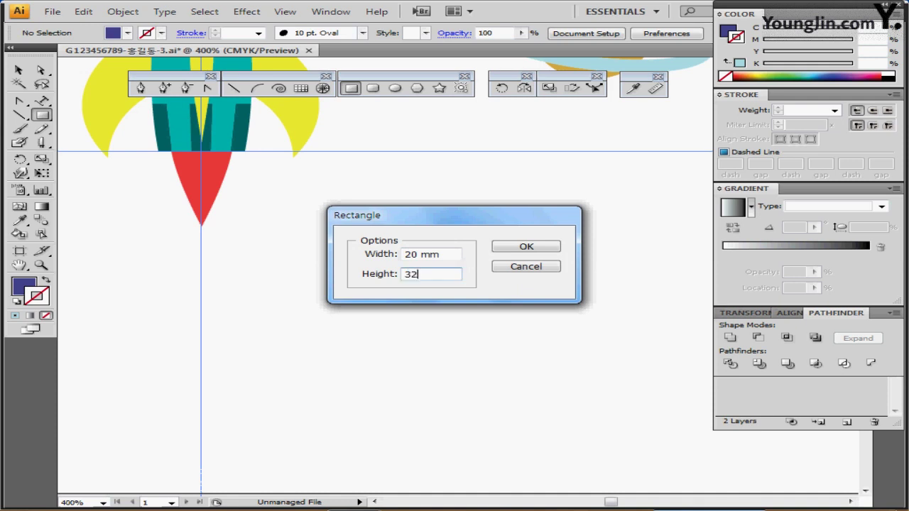
key(Tab)
key(Return)
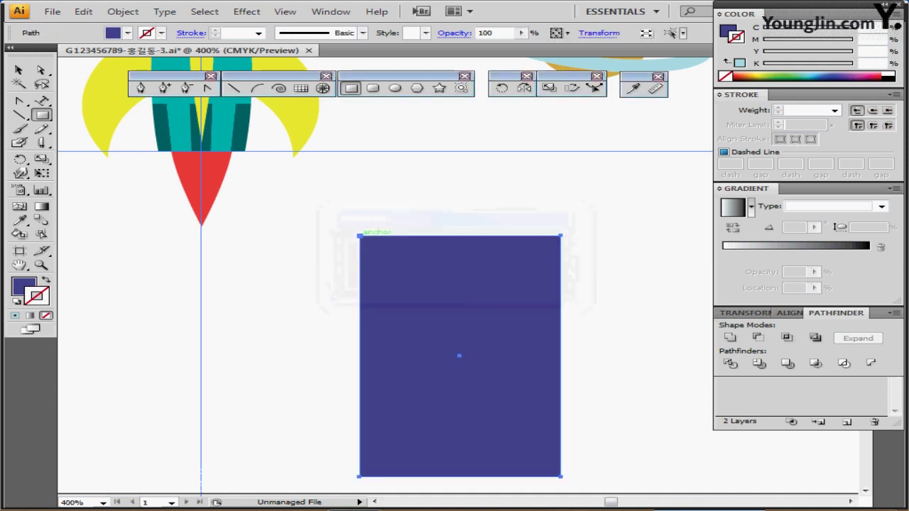
- Add an anchor point at the middle of the rectangle's bottom edge and raise it about 3.4 mm to form a notch
drag(506, 321, 412, 252)
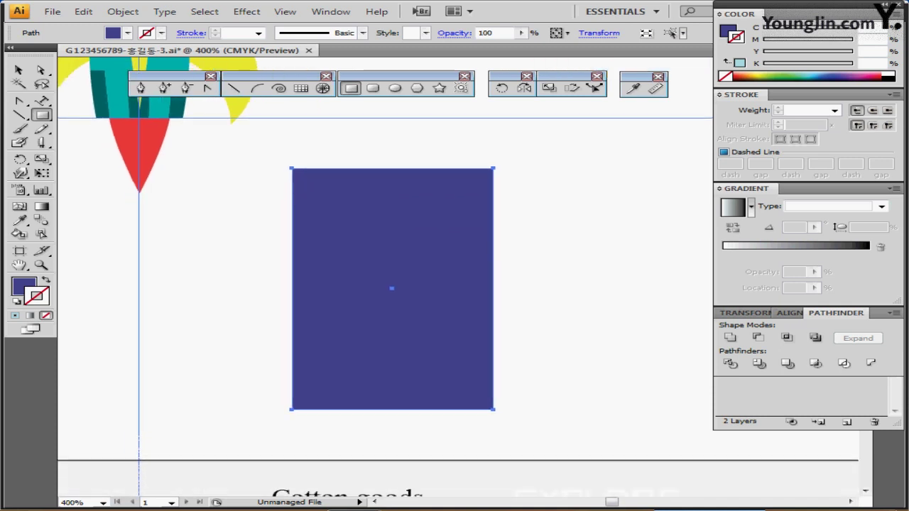
click(164, 88)
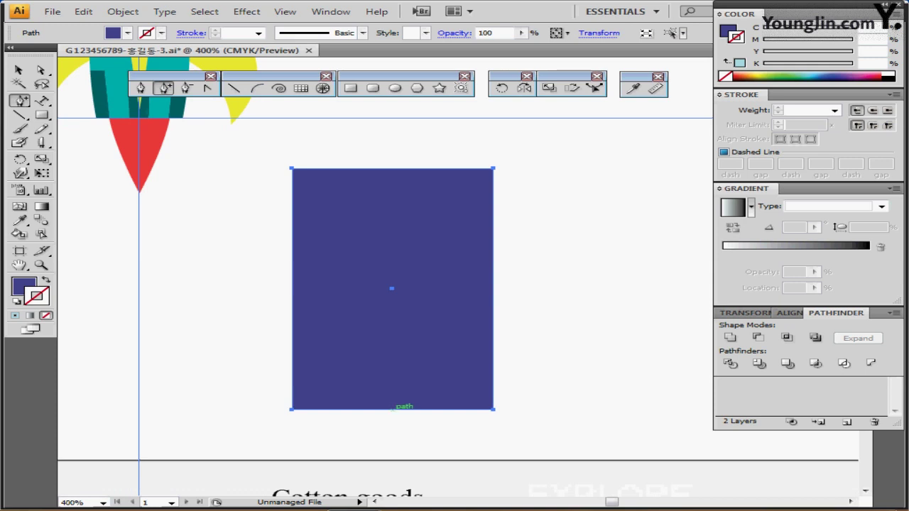
click(392, 409)
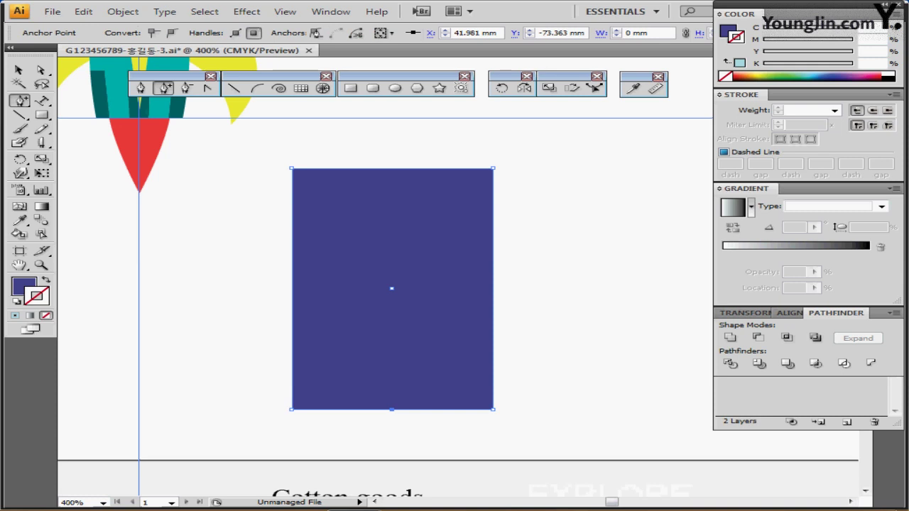
drag(392, 409, 392, 384)
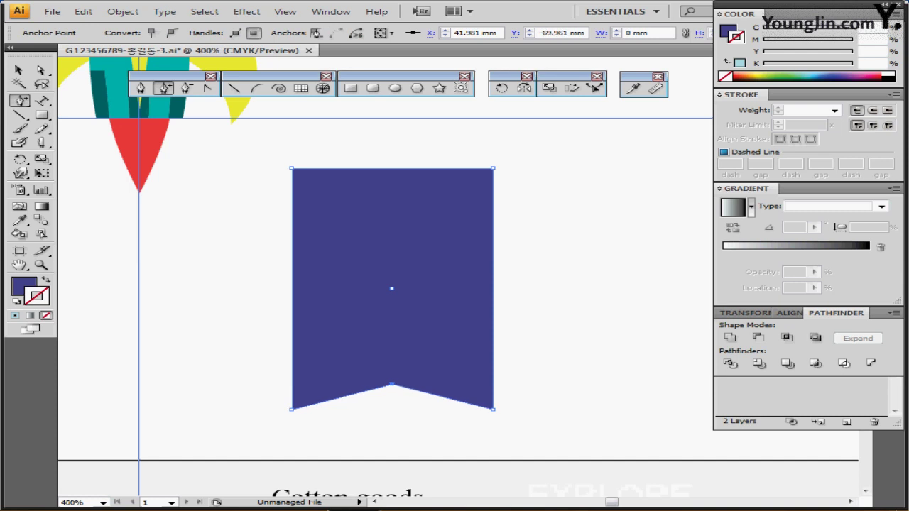
key(Right)
- Draw a small circle centred just below the notched banner's top edge with the Ellipse tool
drag(392, 384, 380, 405)
click(395, 88)
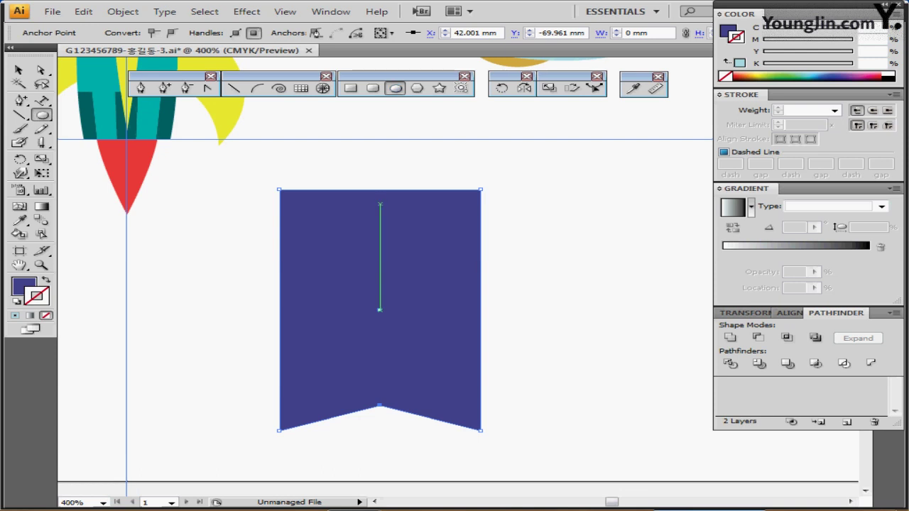
drag(380, 206, 384, 211)
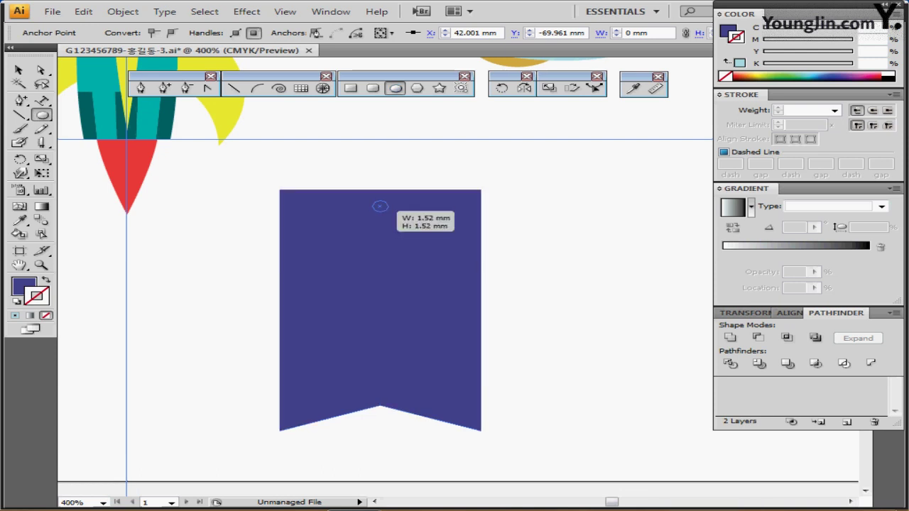
drag(384, 210, 388, 213)
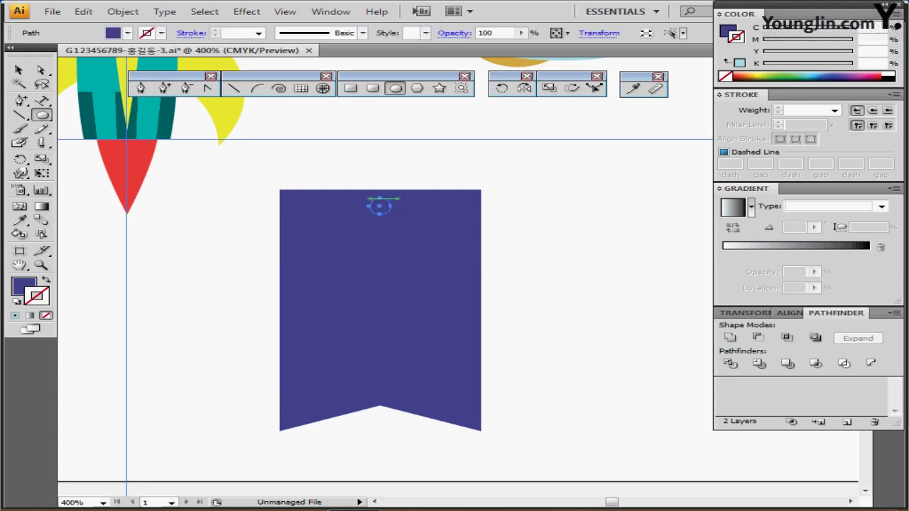
- Nudge the small circle slightly down and give it the default white fill and black stroke
key(Down)
key(Down)
key(d)
key(ctrl+shift+a)
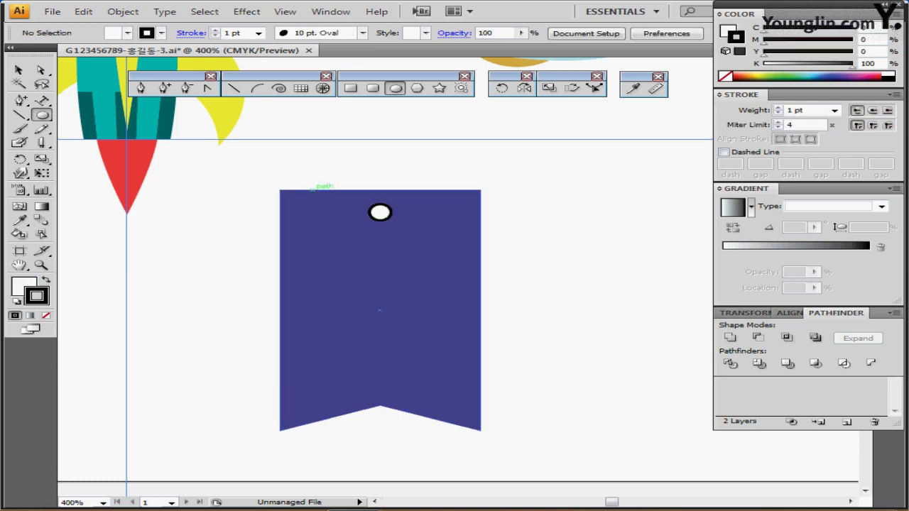
- Centre the circle and the notched banner horizontally on each other and subtract the circle from the banner to cut a hole
drag(324, 144, 396, 214)
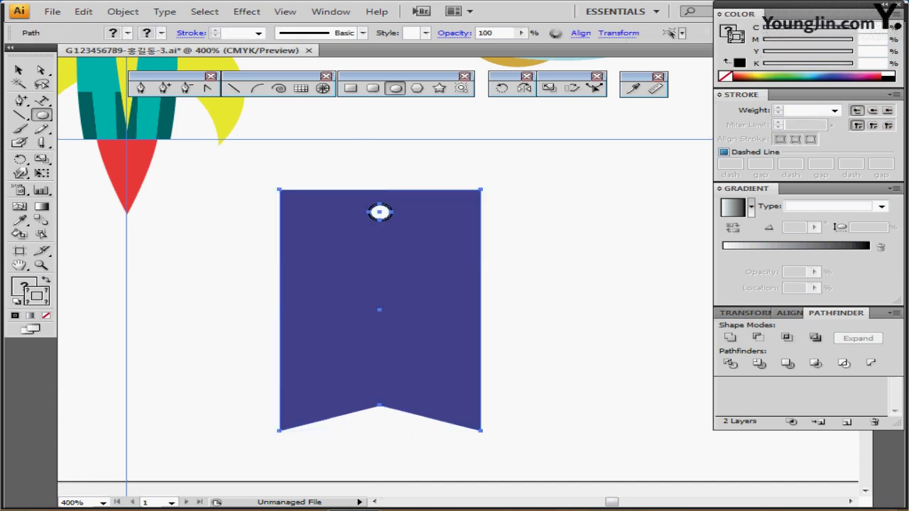
click(789, 313)
click(761, 337)
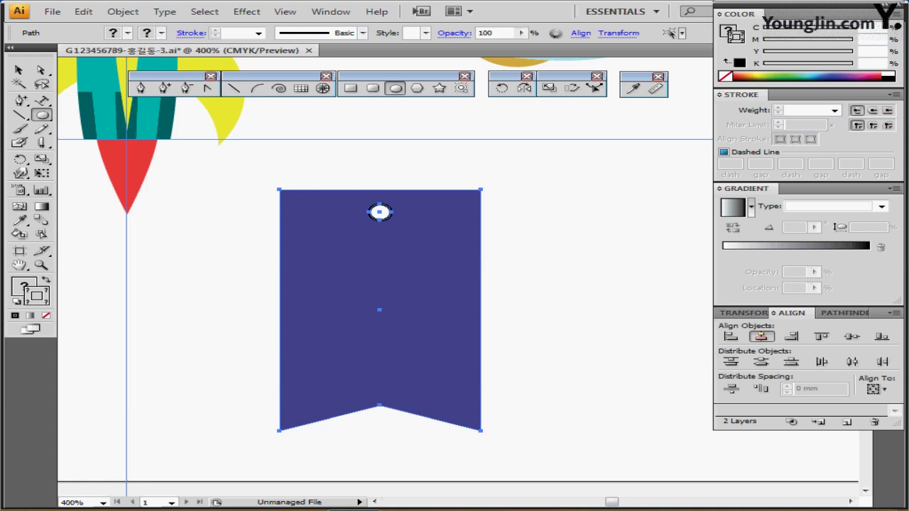
click(844, 313)
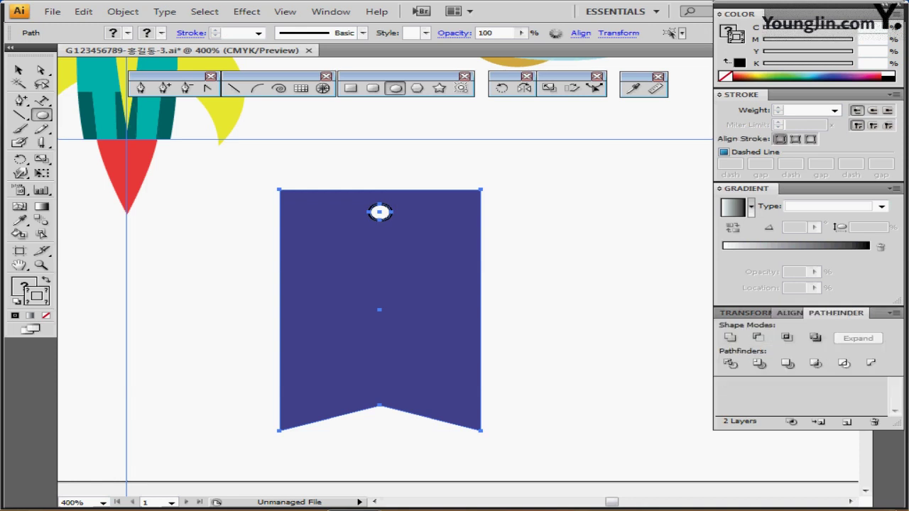
click(758, 337)
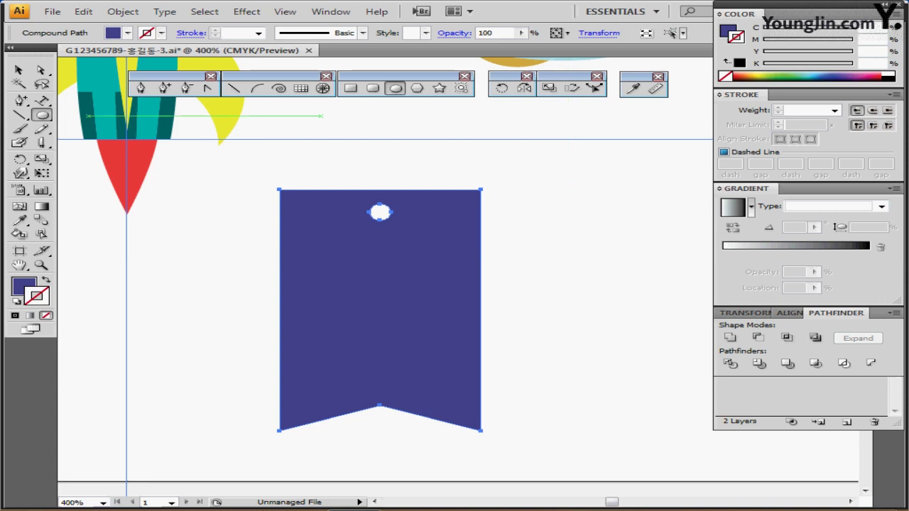
- Create an inner outline of the banner with Offset Path at -1.2 mm and fill it white
click(122, 11)
mouse_move(143, 269)
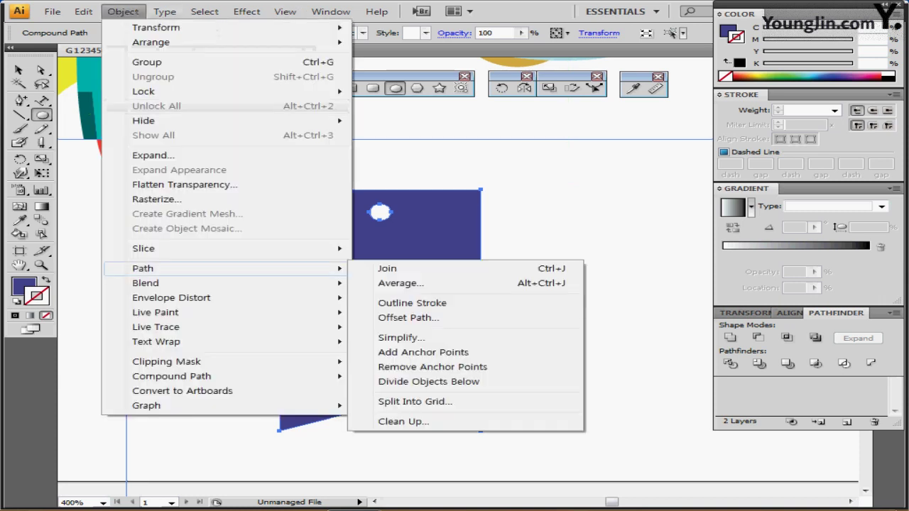
click(409, 317)
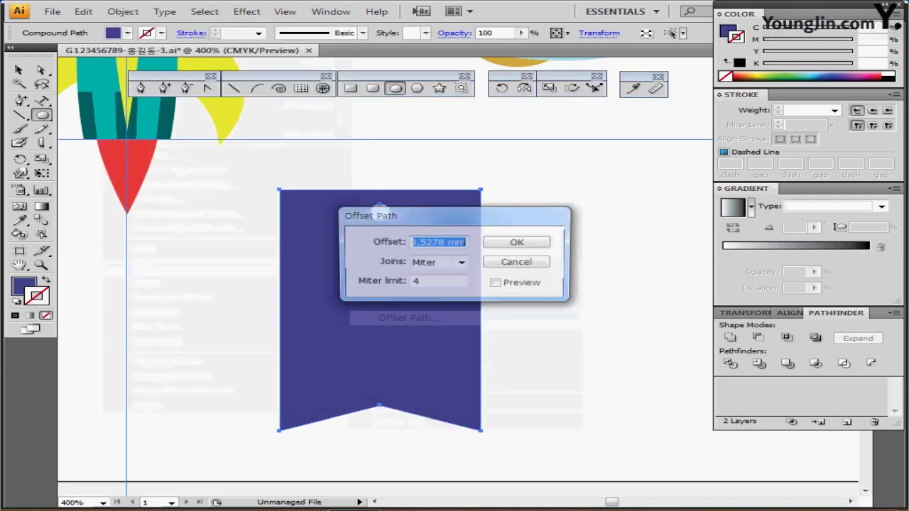
text(-1.2)
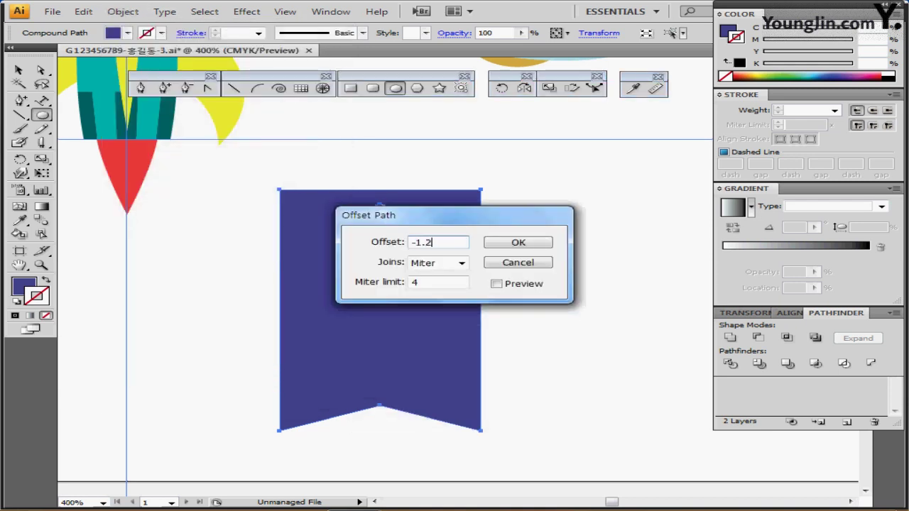
key(Return)
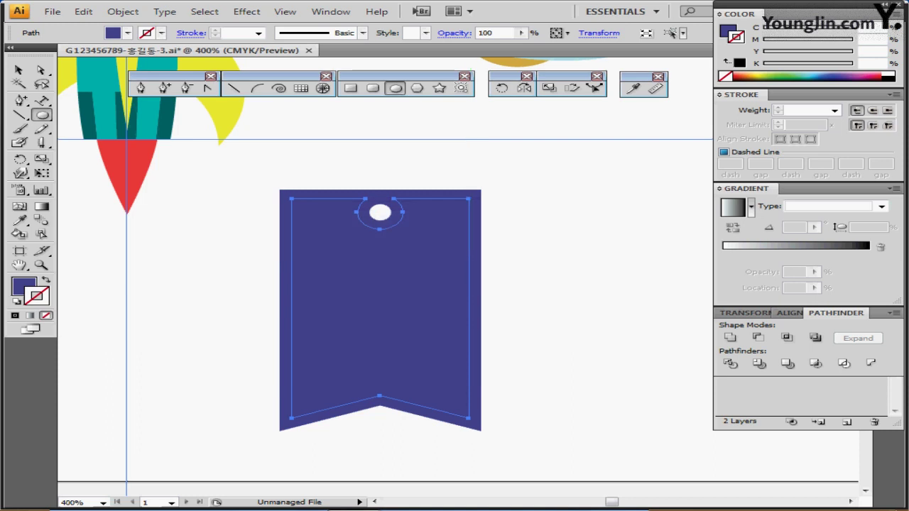
click(726, 31)
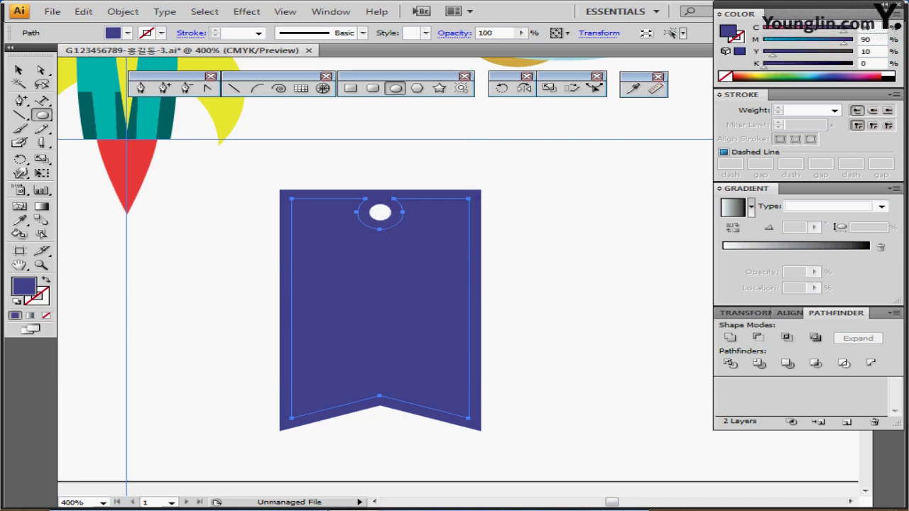
click(888, 74)
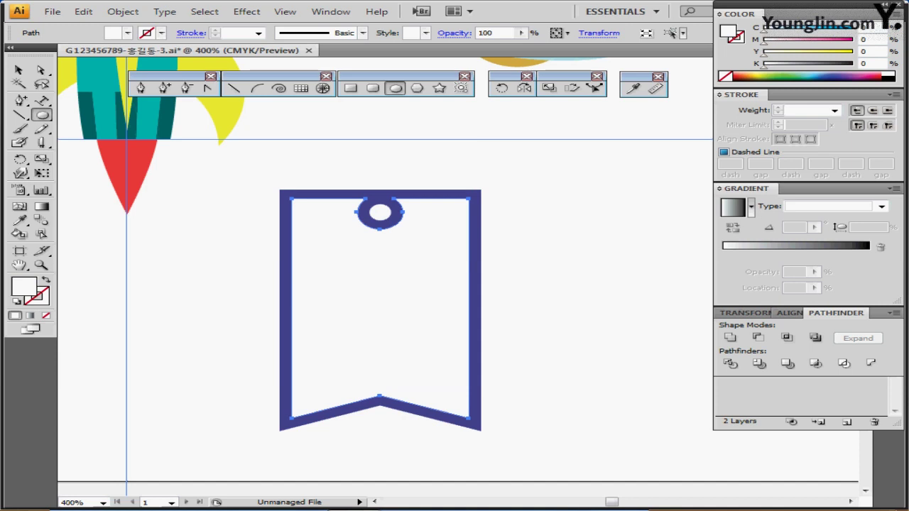
- Duplicate the ringed planet and place the copy over the middle of the banner
ctrl+alt+click(606, 232)
drag(606, 232, 636, 290)
key(v)
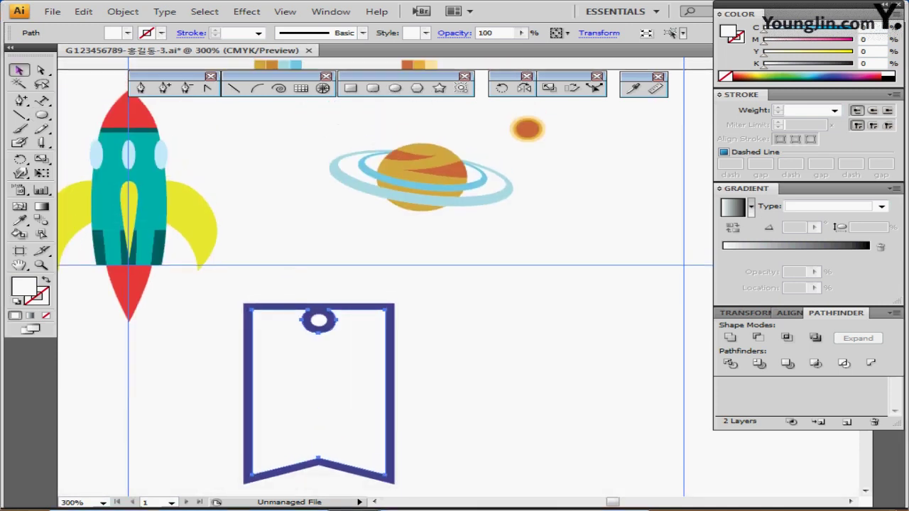
key(ctrl+shift+a)
drag(306, 123, 441, 223)
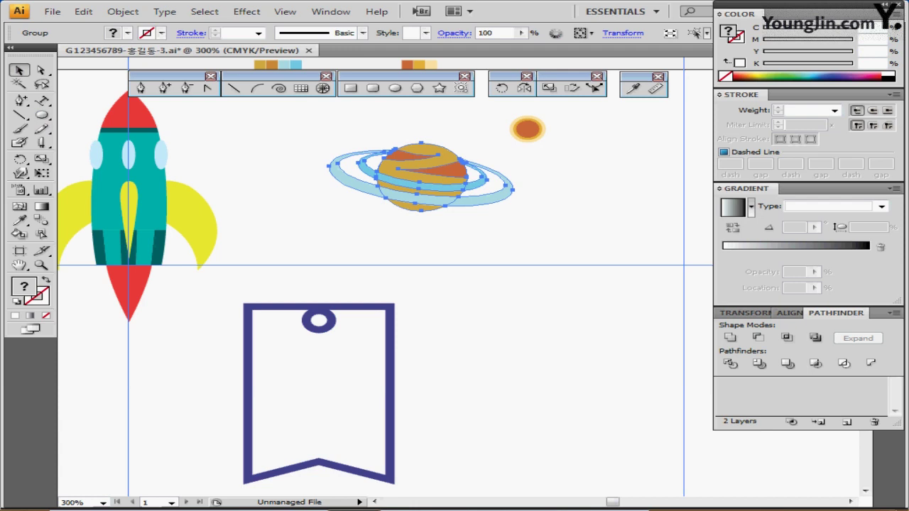
key(ctrl+c)
key(ctrl+v)
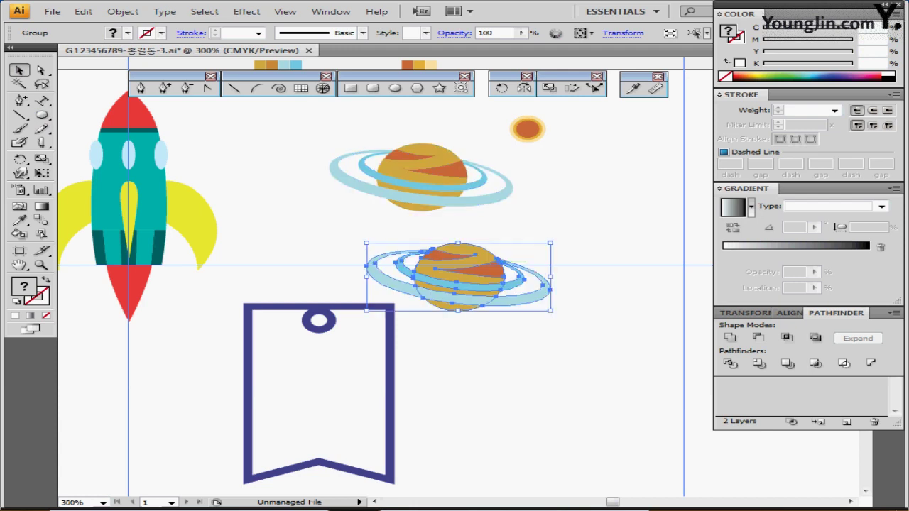
drag(458, 276, 319, 394)
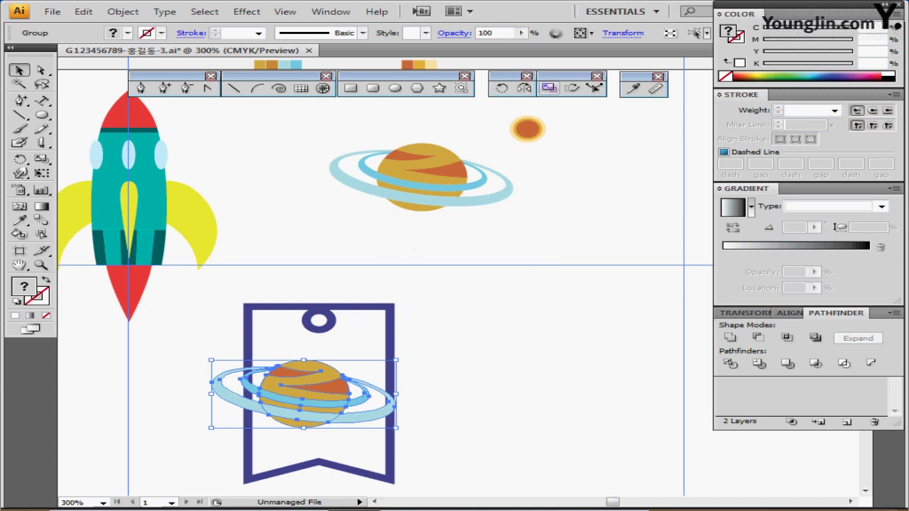
- Scale the planet copy on the banner uniformly to 60% and rotate it by 10°
double_click(549, 88)
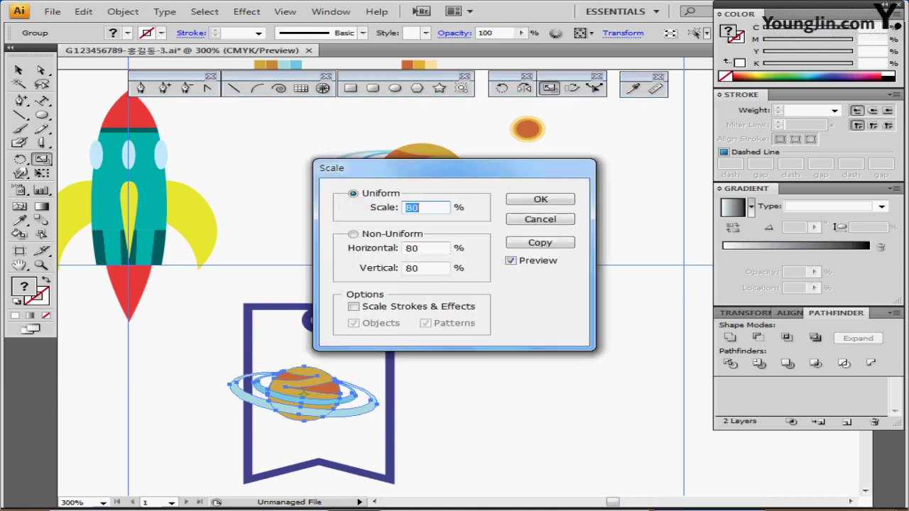
text(60)
key(Return)
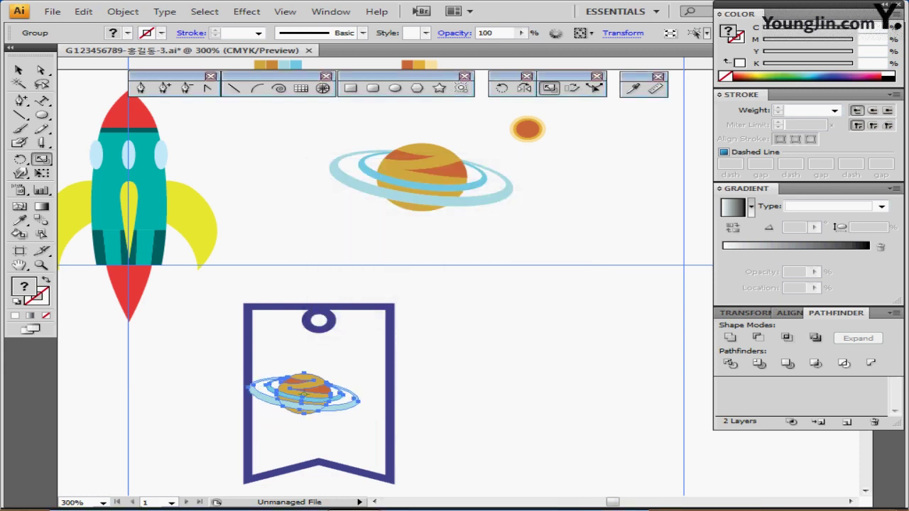
key(r)
key(Return)
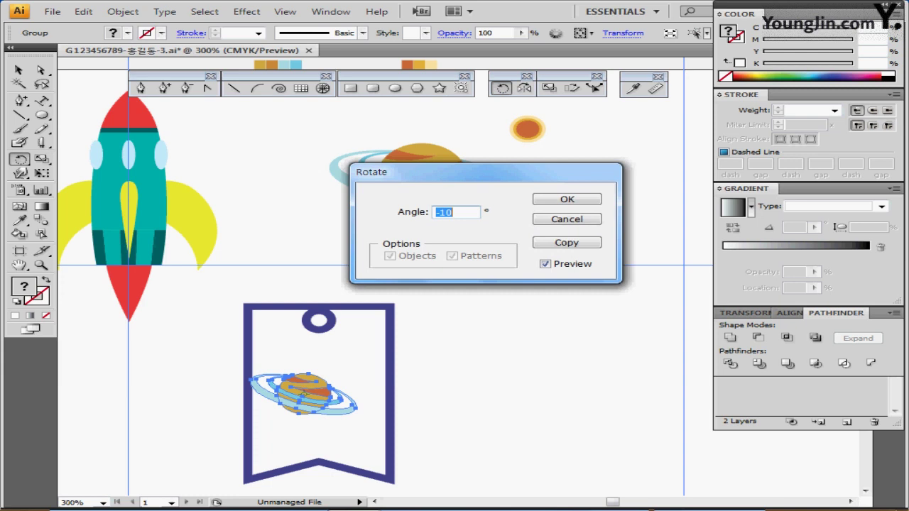
text(10)
key(Return)
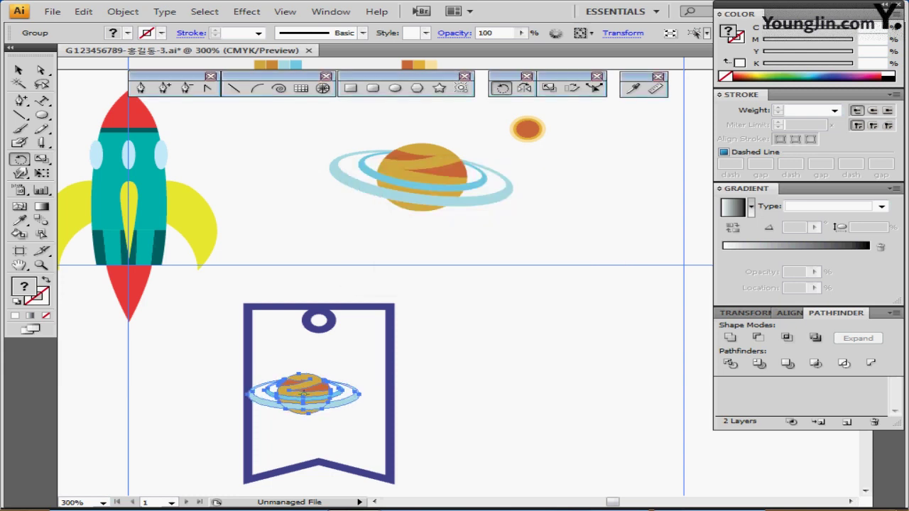
- Move the small ringed planet up to the middle of the tag, just below its hole
drag(304, 394, 317, 372)
key(ctrl+shift+a)
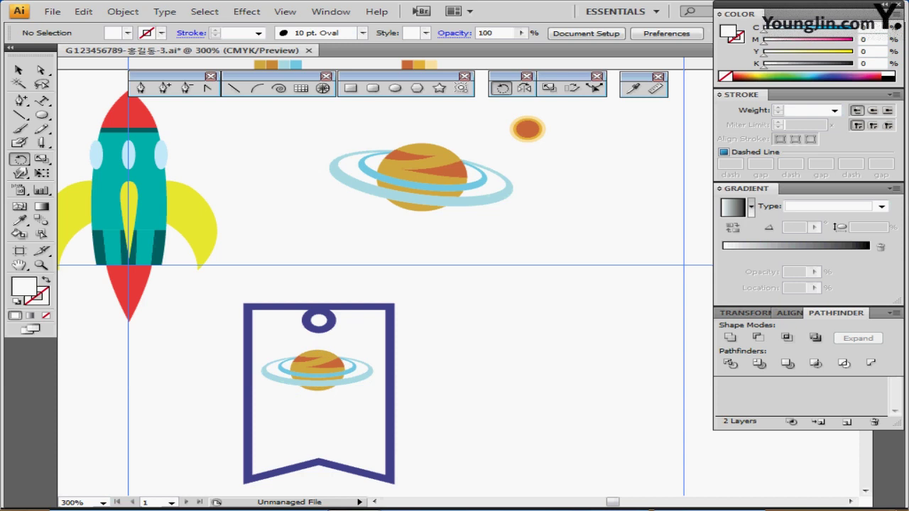
- Group the concentric orange circles and place a copy of the group in the tag's lower-left area
drag(488, 104, 562, 144)
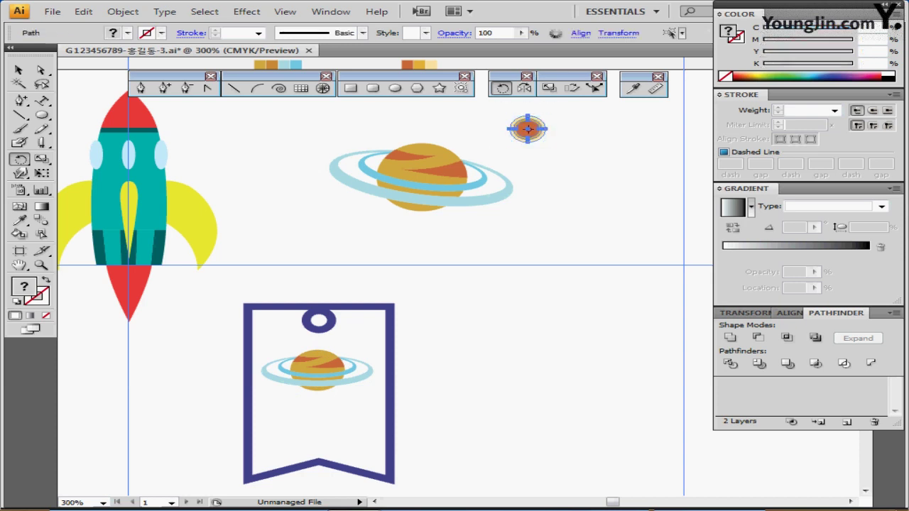
key(ctrl+g)
key(r)
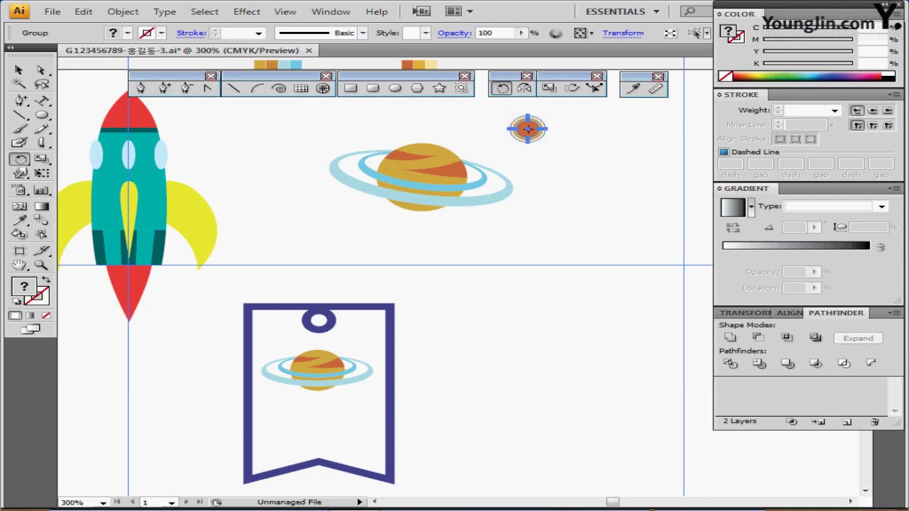
key(ctrl)
alt+drag(528, 129, 283, 438)
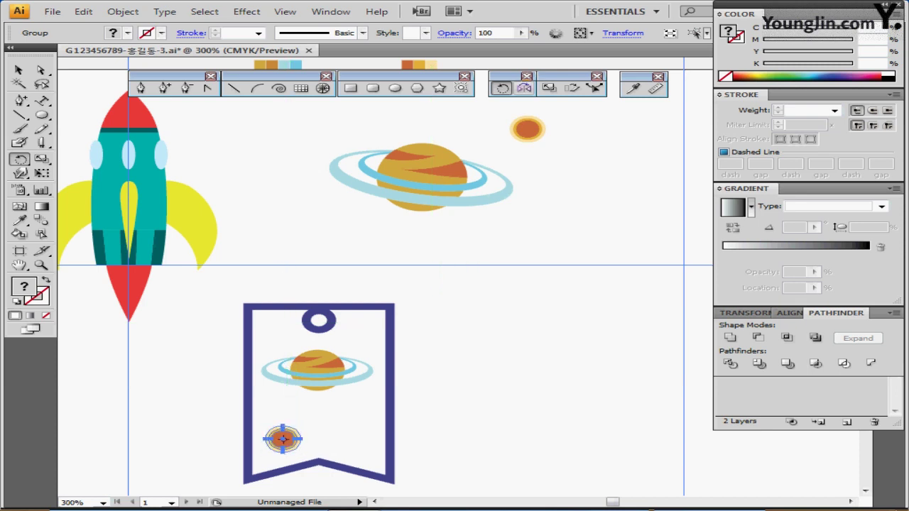
- Scale the copied circle group uniformly to 80%
key(s)
key(Return)
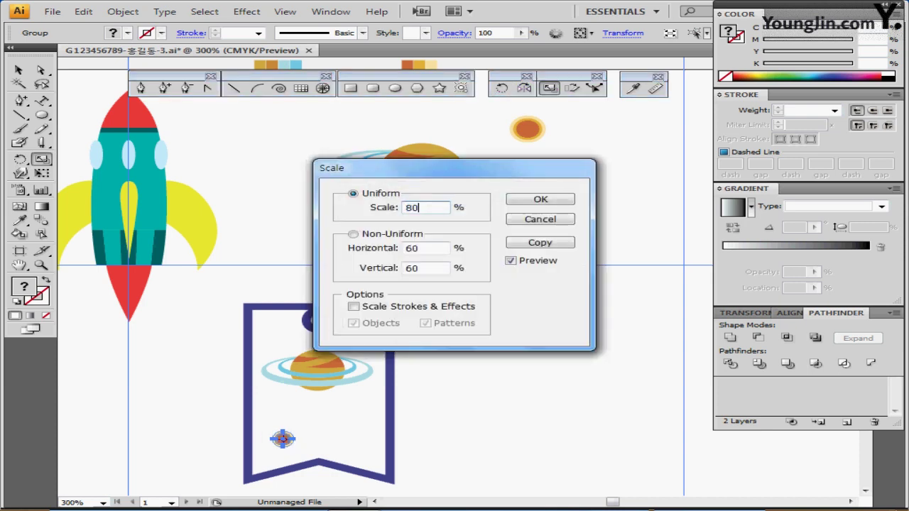
key(Return)
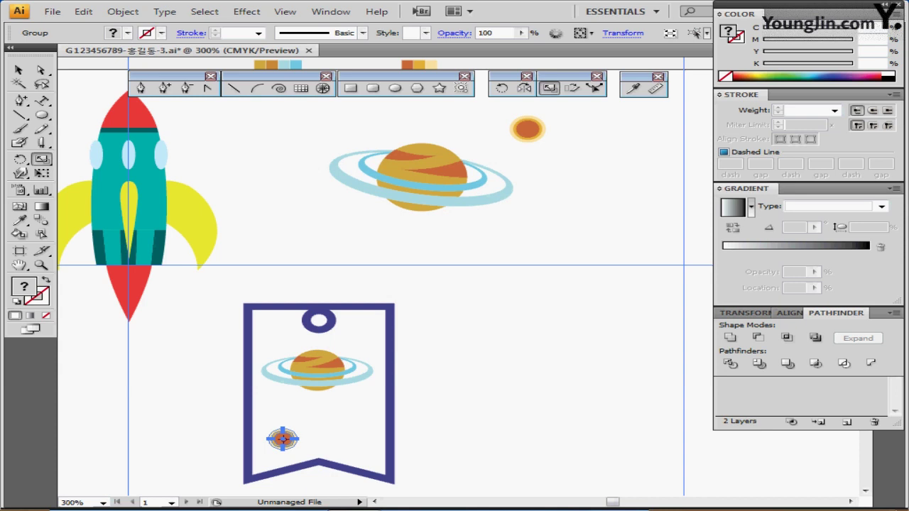
- Duplicate the small circle group twice to the right, forming an evenly spaced row of three inside the tag
ctrl+click(345, 399)
ctrl+click(403, 356)
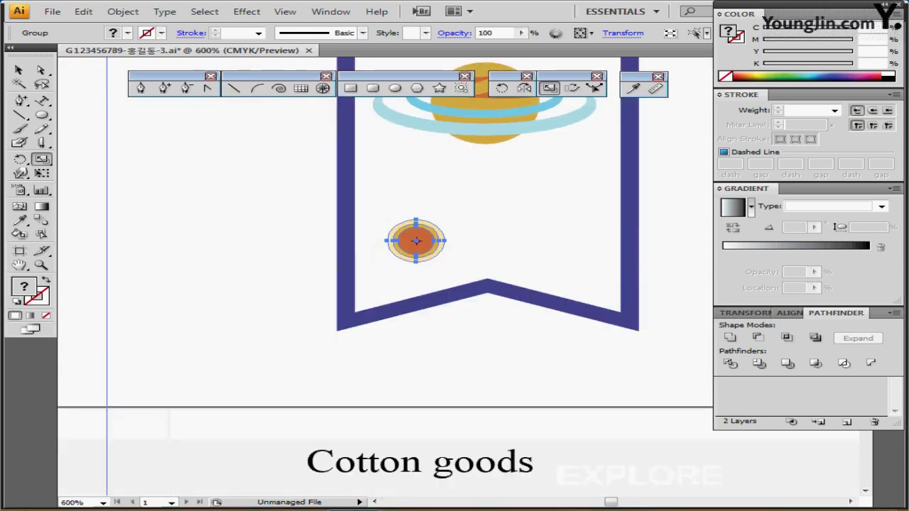
drag(403, 356, 254, 445)
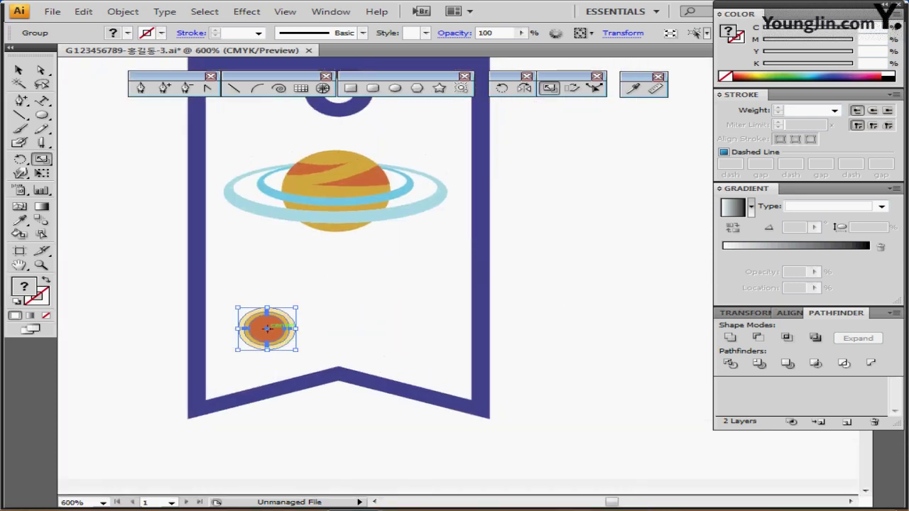
drag(276, 330, 348, 326)
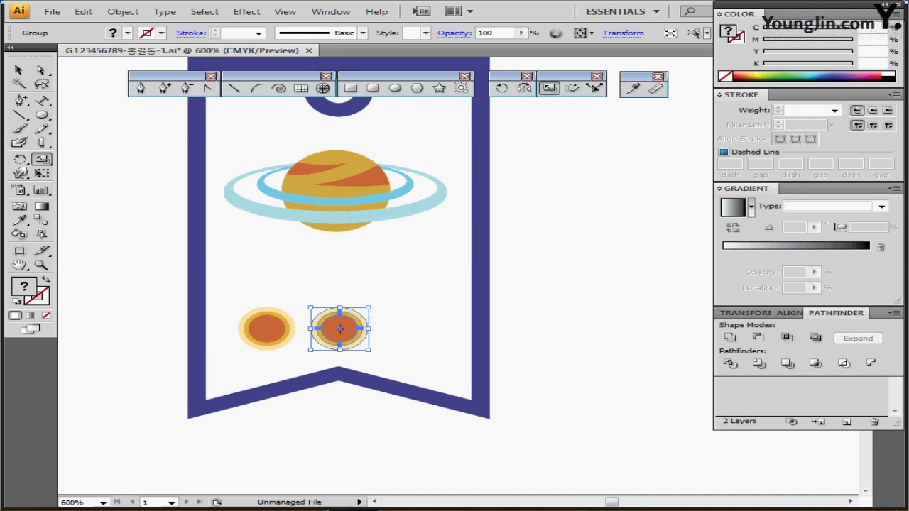
key(ctrl+d)
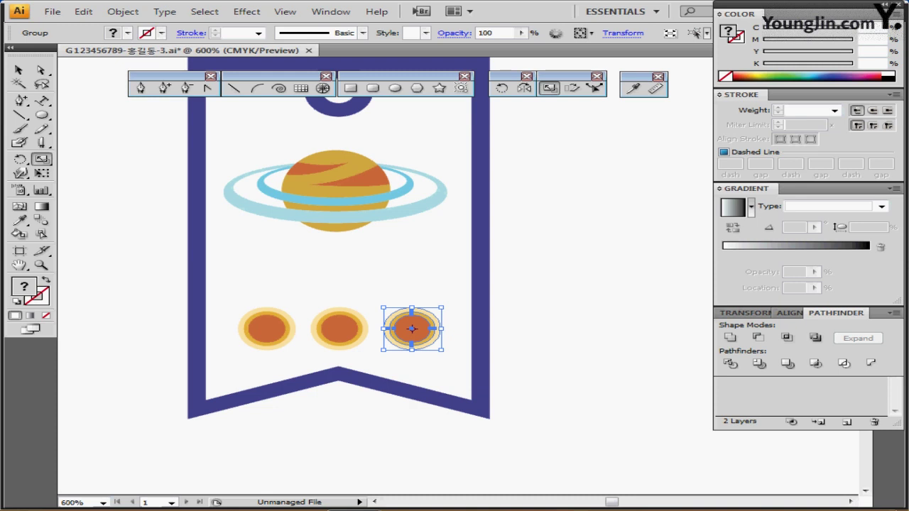
- Select all three circle groups and shift them slightly left to centre the row above the tag's notch
shift+click(340, 328)
shift+click(266, 328)
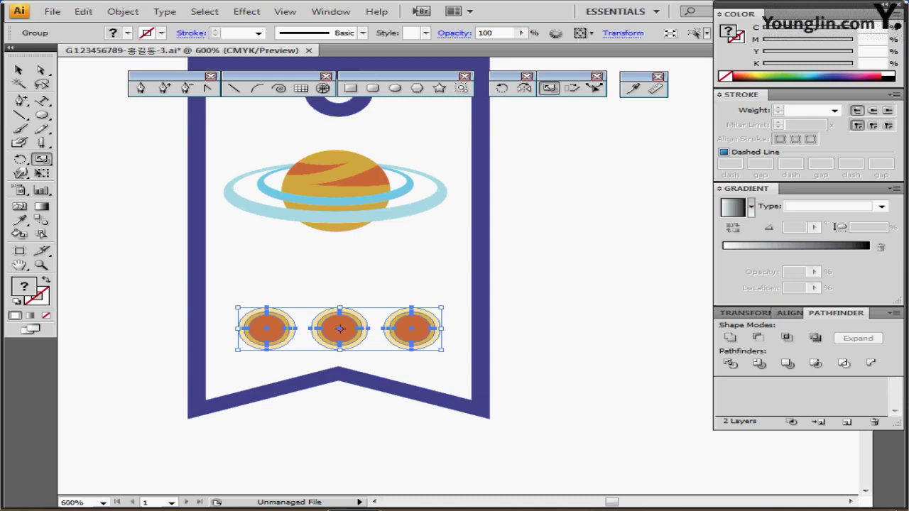
click(339, 328)
key(ctrl)
key(Left)
drag(339, 328, 338, 328)
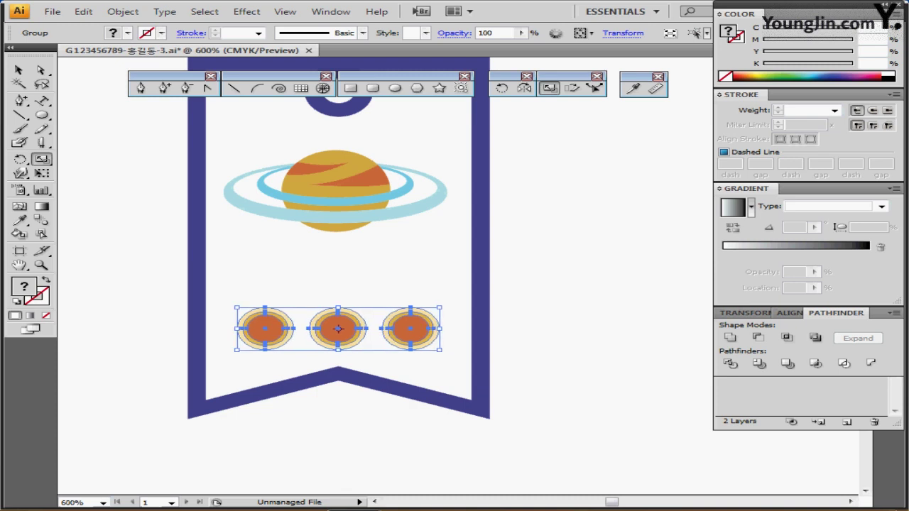
- Place the "Cotton goods" text inside the tag between the planet and the circles, and lower the circle row slightly
key(ctrl+minus)
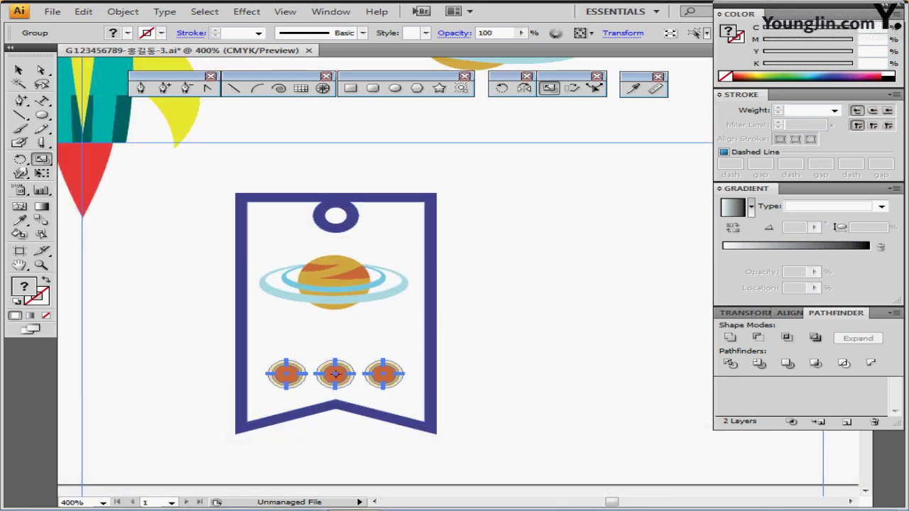
drag(455, 398, 497, 259)
key(ctrl+shift+a)
drag(374, 389, 424, 197)
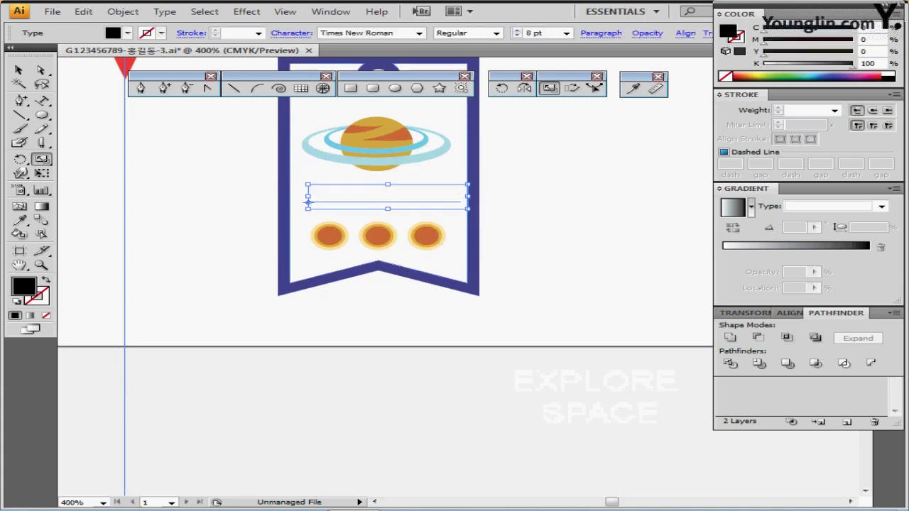
key(ctrl+shift+a)
drag(426, 235, 400, 310)
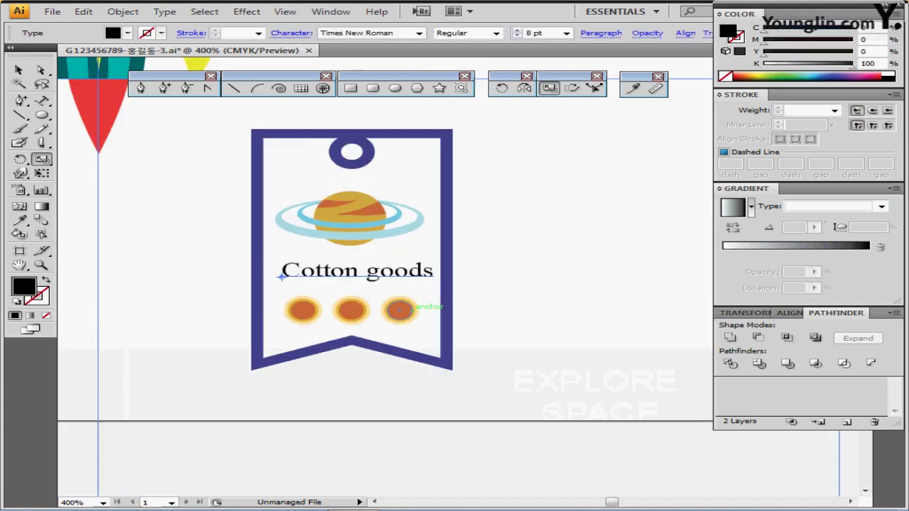
click(355, 270)
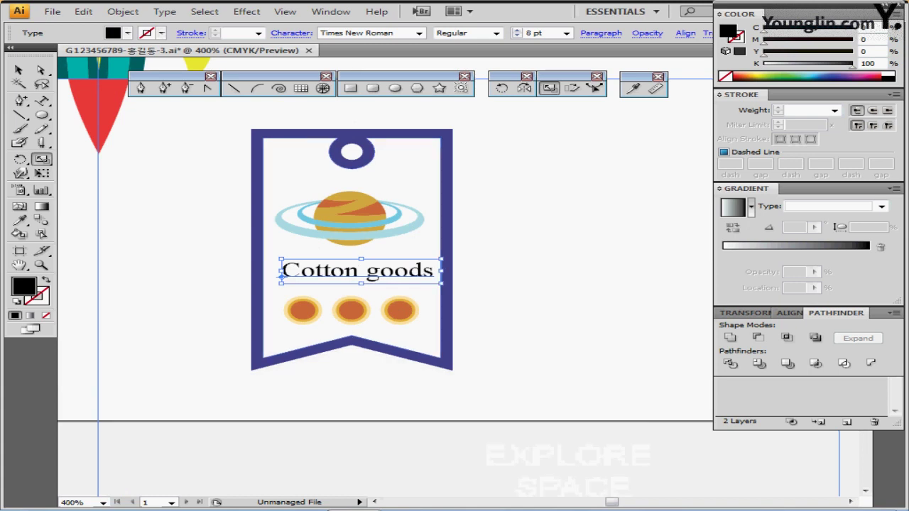
drag(355, 270, 402, 289)
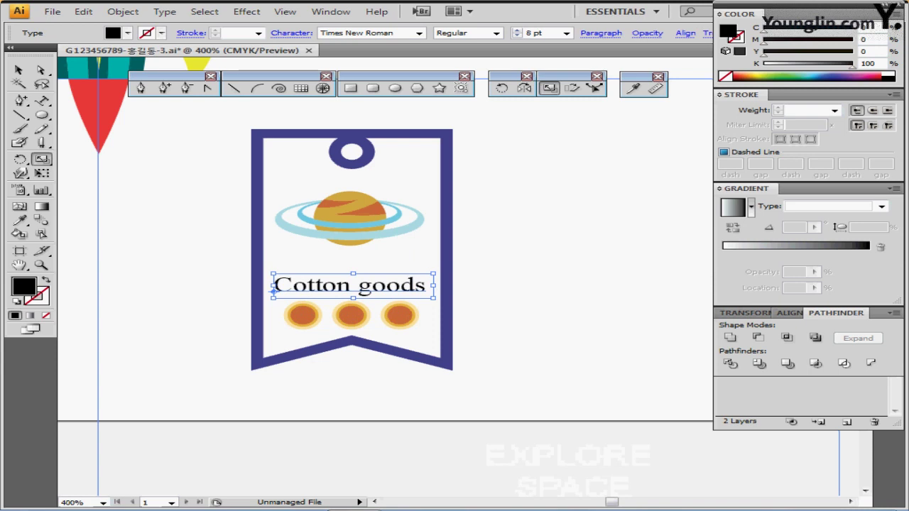
key(ctrl+shift+b)
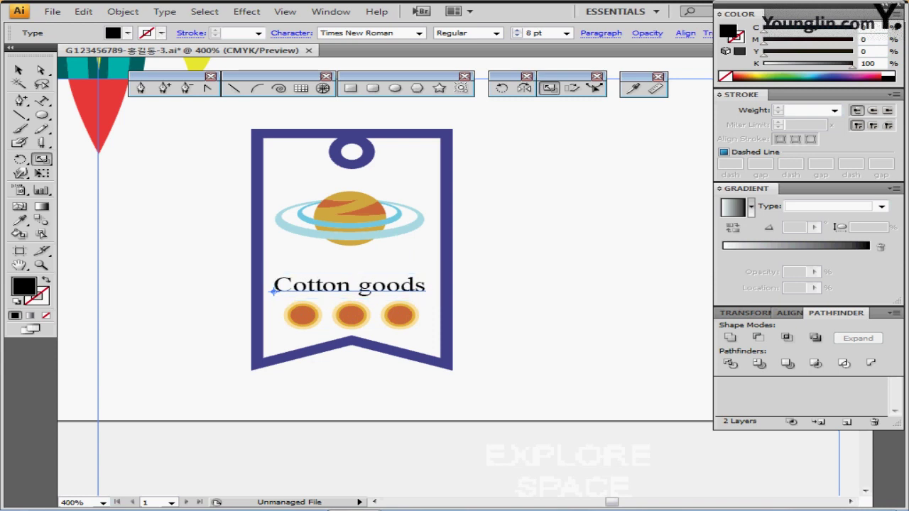
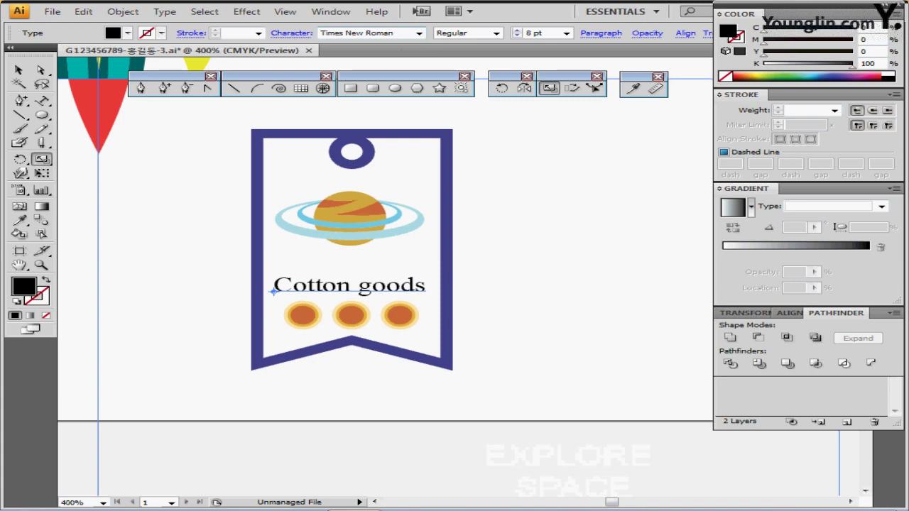
key(ctrl)
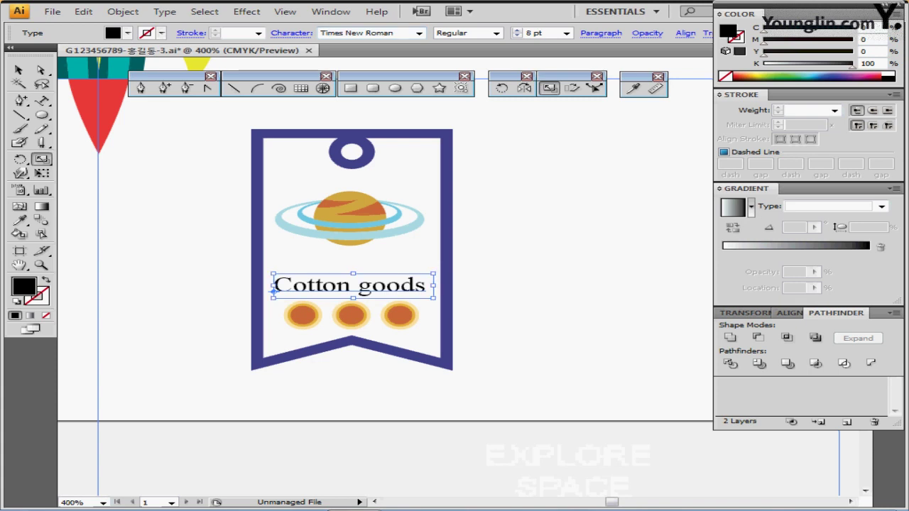
key(ctrl+shift+a)
- Create a copy of the blue tag shape rotated by 20°
drag(412, 285, 366, 325)
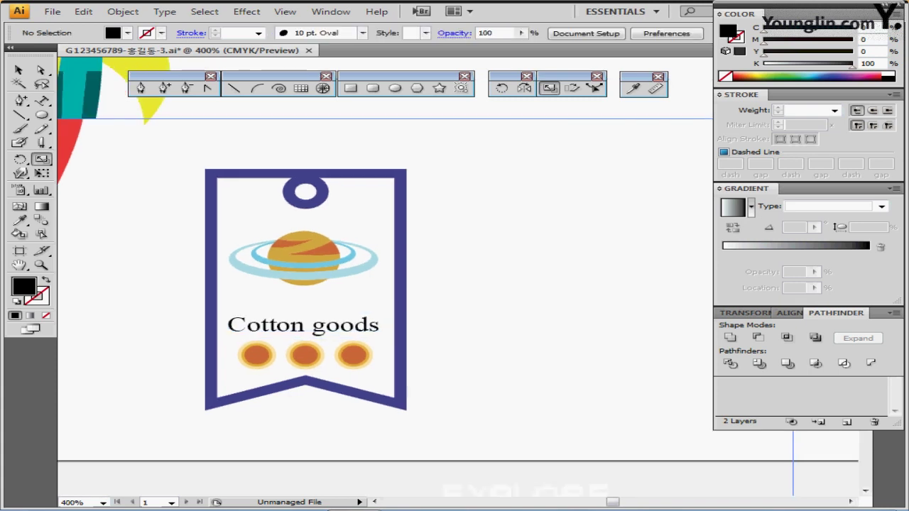
click(406, 173)
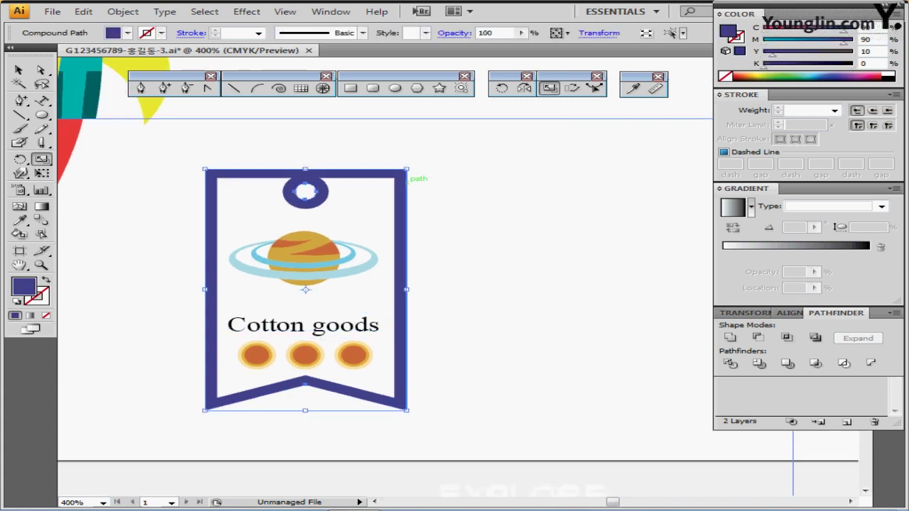
key(ctrl+shift+b)
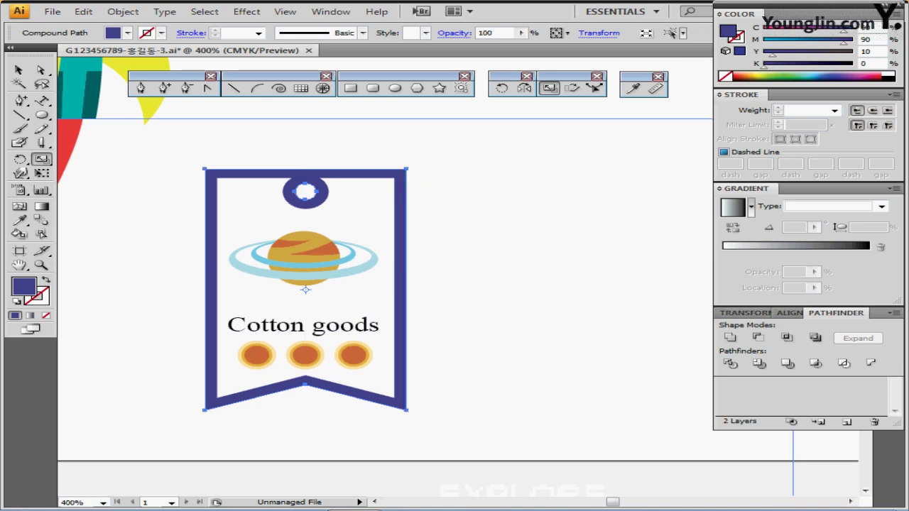
click(502, 87)
click(501, 87)
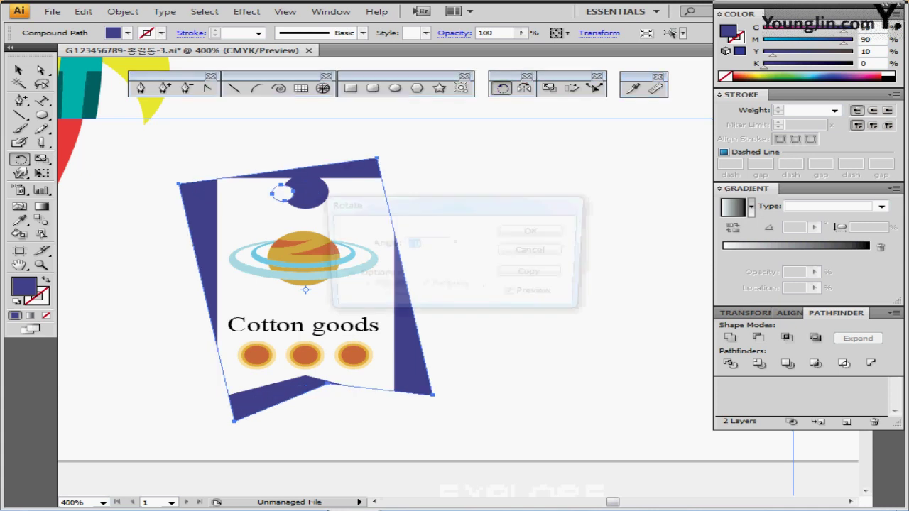
text(20)
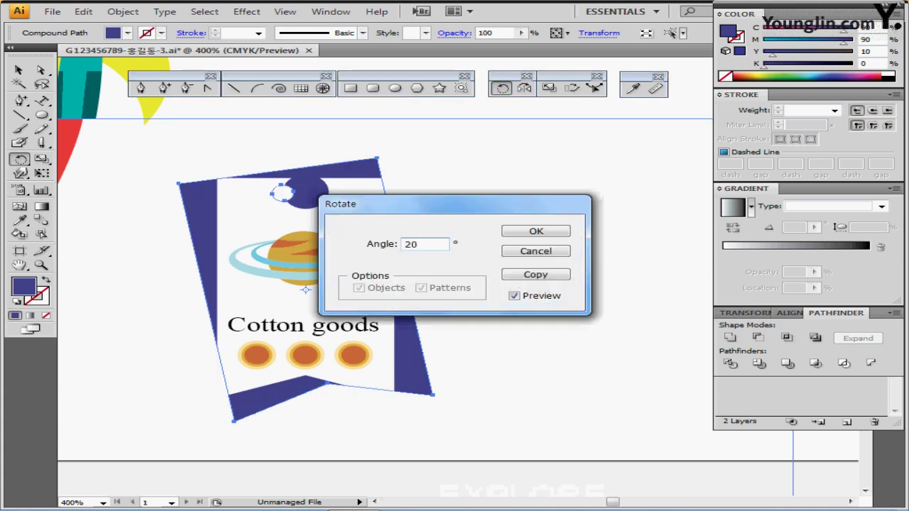
key(Tab)
key(Return)
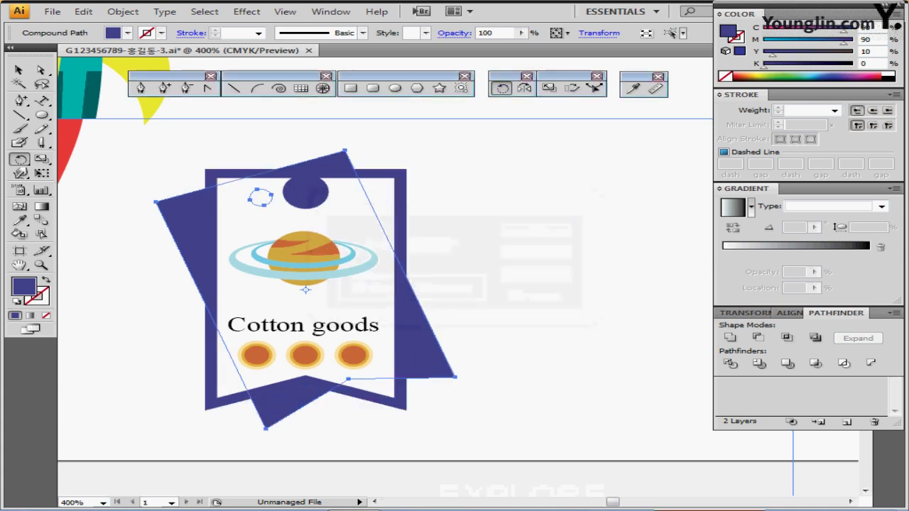
- Move the rotated tag copy right and behind the original so that their holes overlap
key(ctrl)
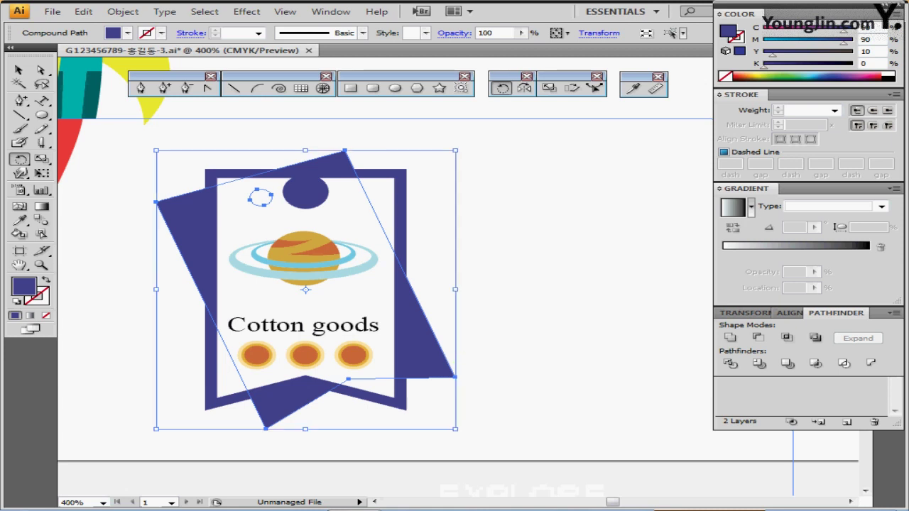
drag(454, 349, 489, 351)
key(ctrl+shift+a)
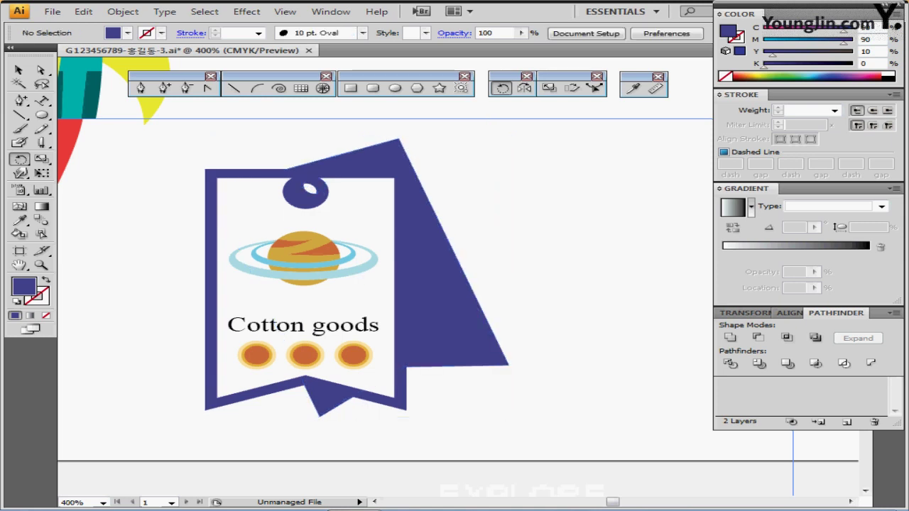
- Fill the original front tag shape with light purple, using C 20, M 20, Y 0
click(245, 399)
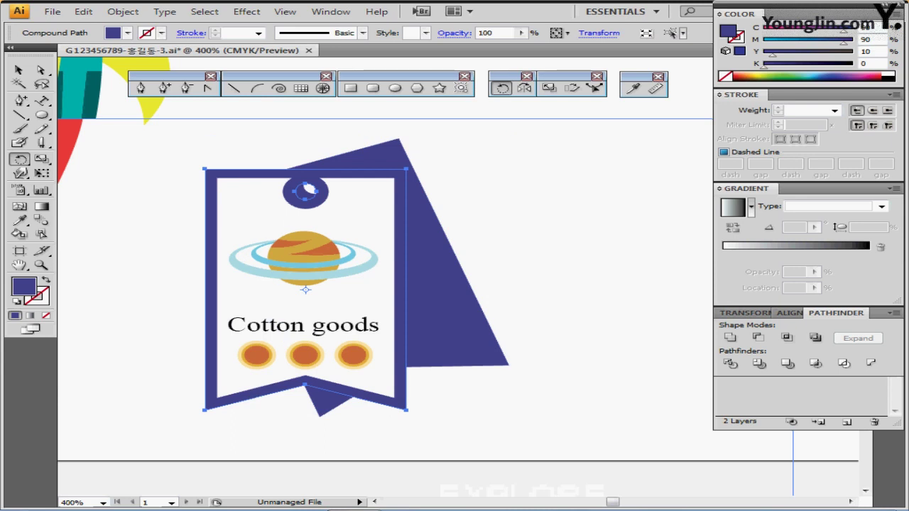
double_click(866, 28)
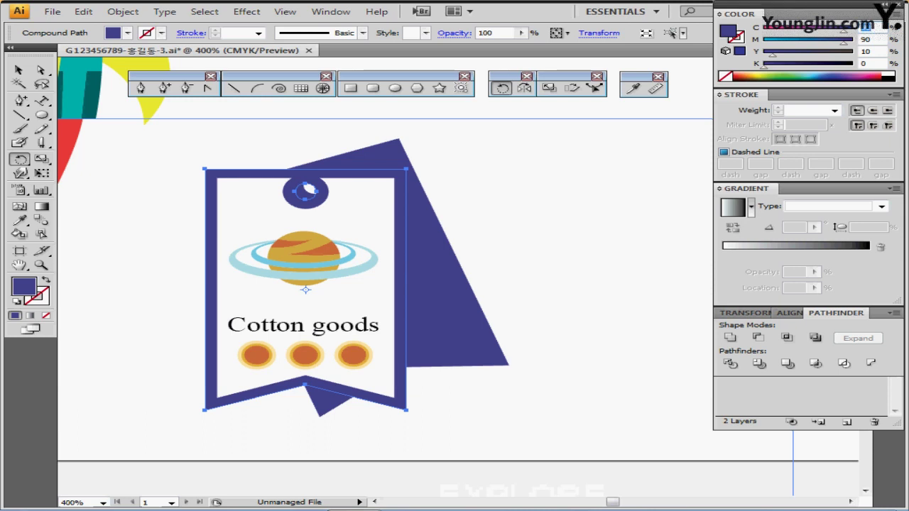
text(20)
key(Tab)
text(20)
key(Tab)
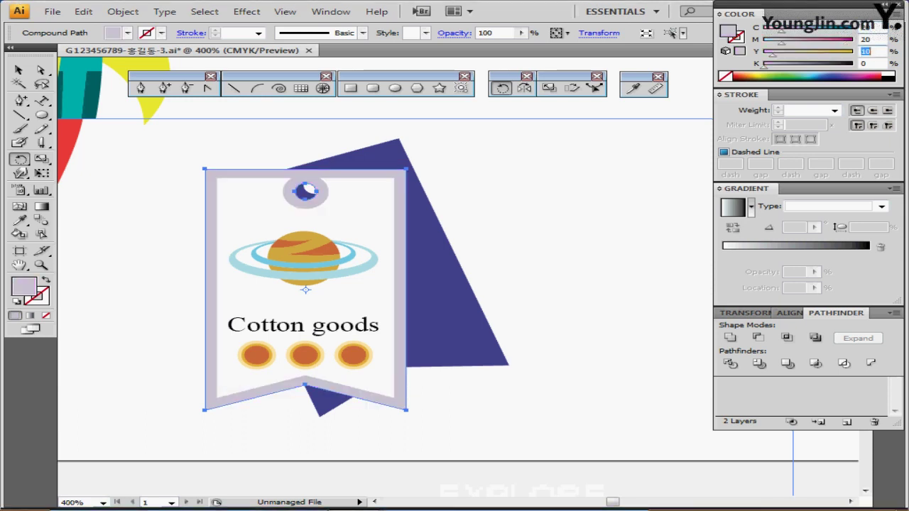
text(0)
key(Return)
key(Return)
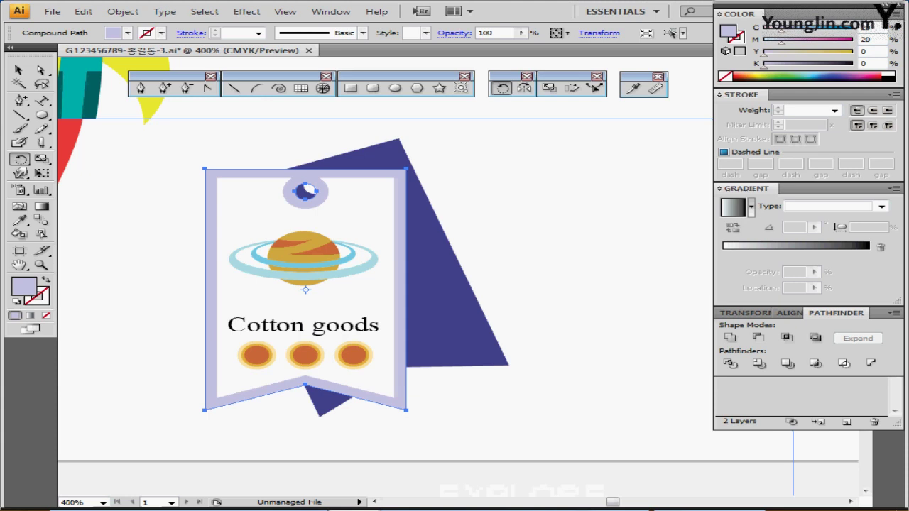
- Give the front tag shape a 1 pt black stroke and set its opacity to 70%
key(x)
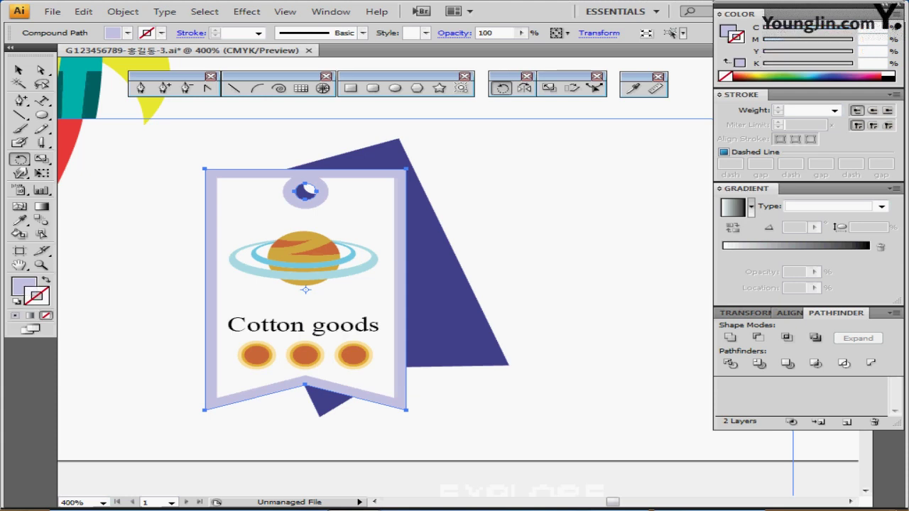
click(889, 78)
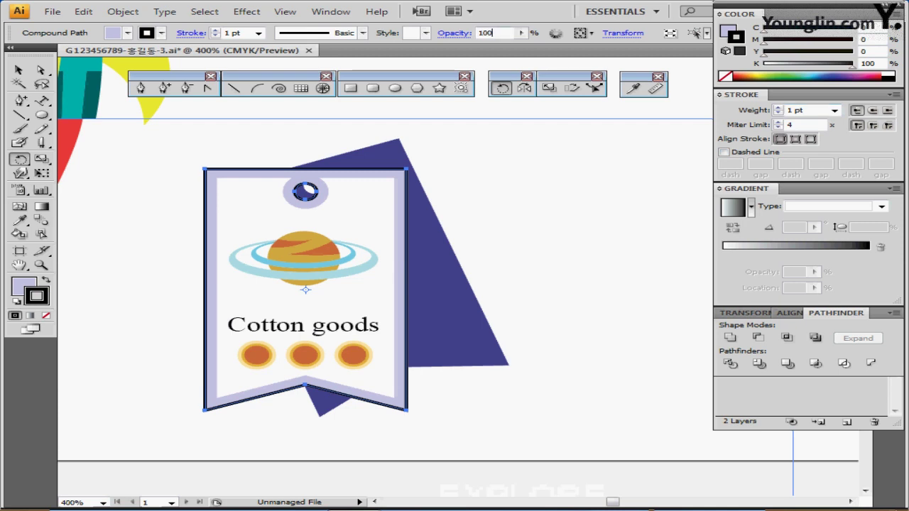
drag(493, 34, 471, 33)
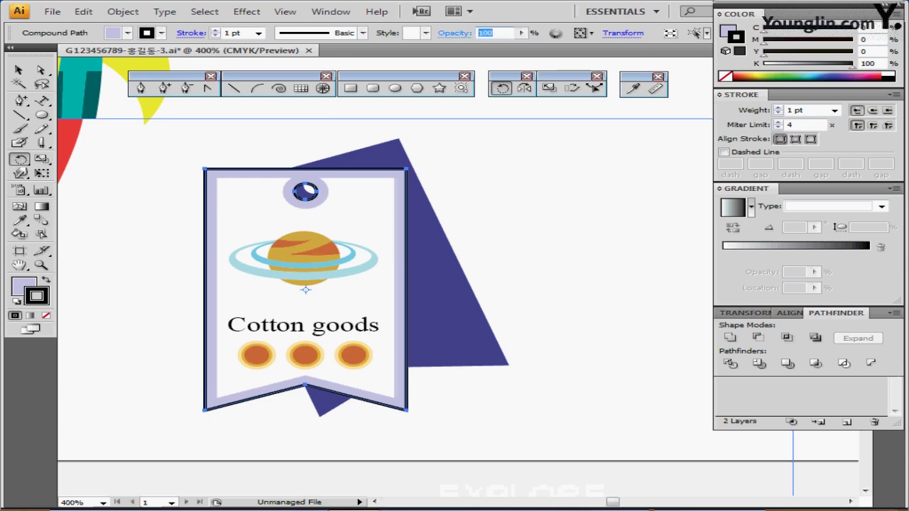
text(70)
key(Return)
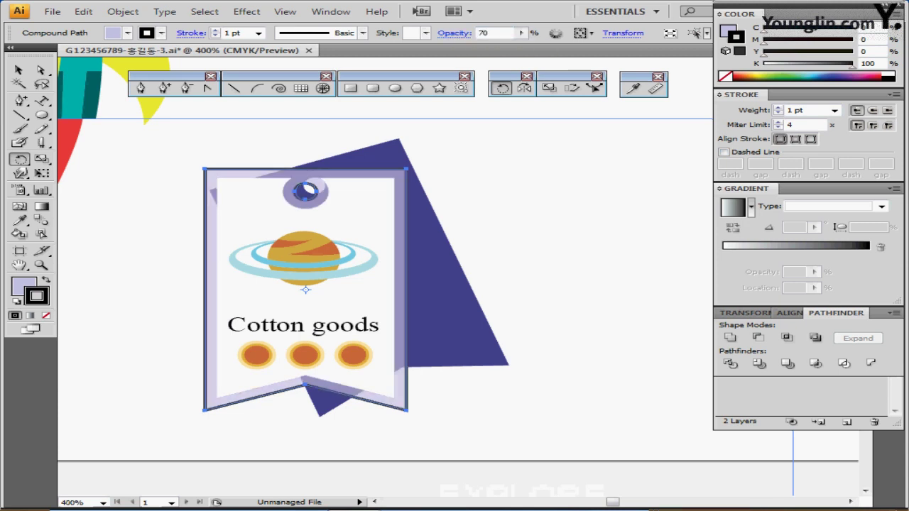
key(ctrl+shift+a)
- Nudge the rotated dark blue tag slightly left and down so its hole lines up with the front tag's hole
drag(454, 256, 436, 300)
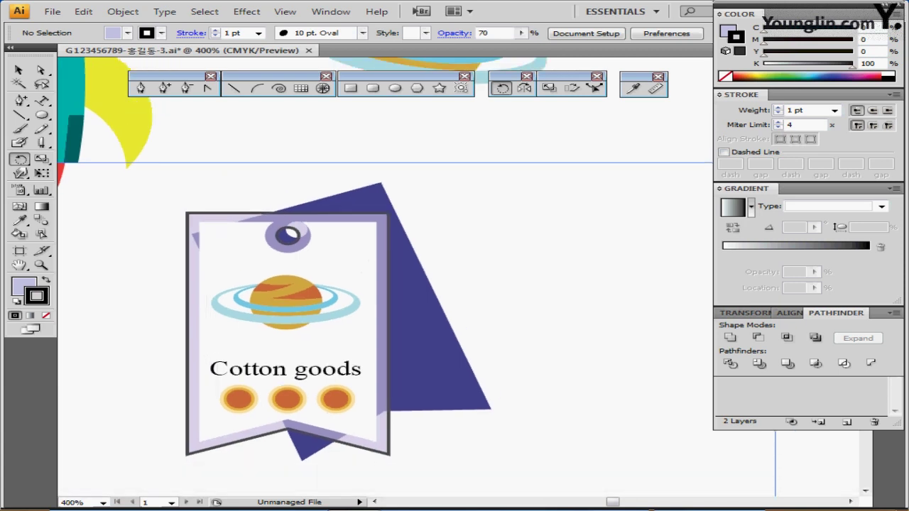
key(ctrl+minus)
drag(460, 340, 449, 352)
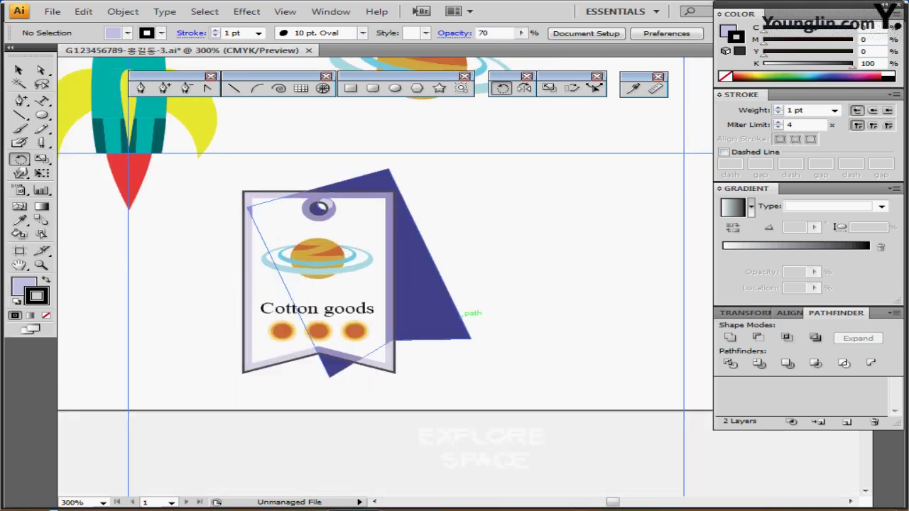
mouse_move(455, 319)
mouse_down()
mouse_move(446, 320)
mouse_move(457, 318)
mouse_up()
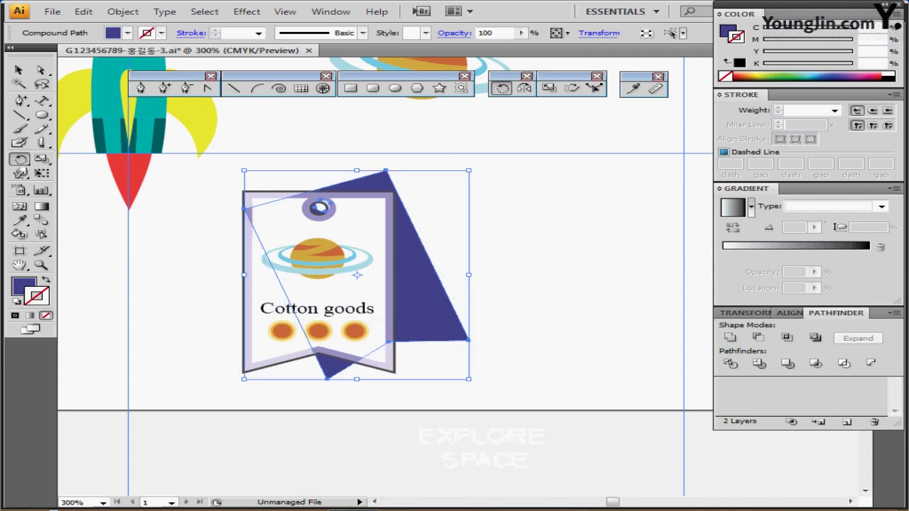
key(ctrl+shift+a)
- Take the 2 pt pink stroke (M 50, Y 30) with no fill from the sample path beside the artboard as the drawing style
key(ctrl+plus)
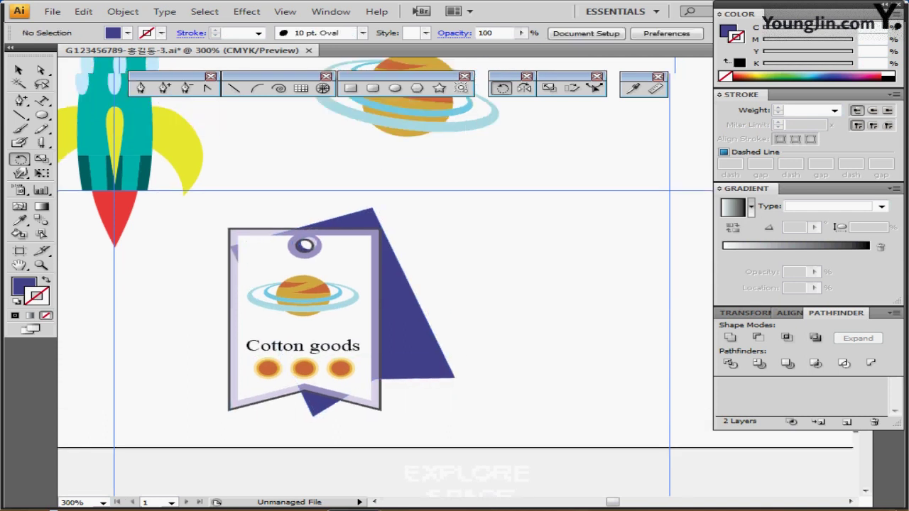
drag(168, 325, 352, 269)
key(ctrl+minus)
ctrl+click(227, 261)
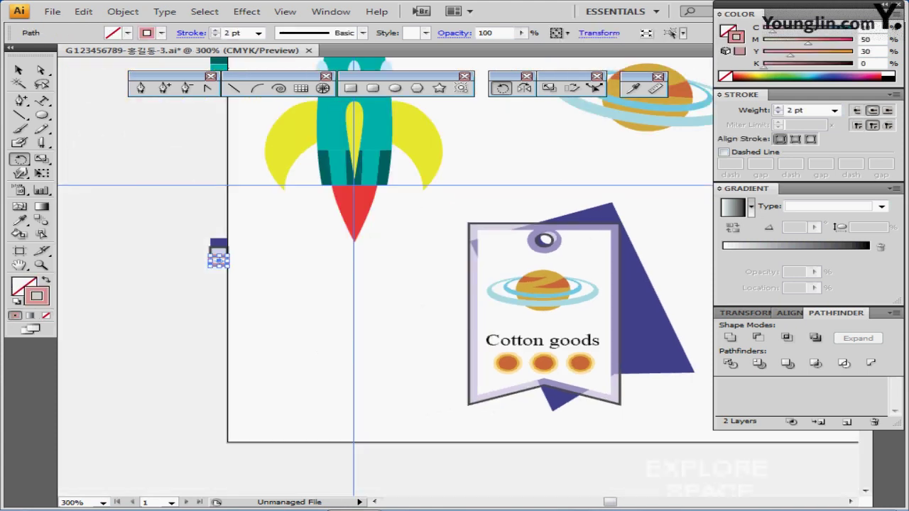
key(ctrl+shift+a)
drag(256, 241, 69, 269)
scroll(69, 268, up, 1)
drag(455, 270, 279, 281)
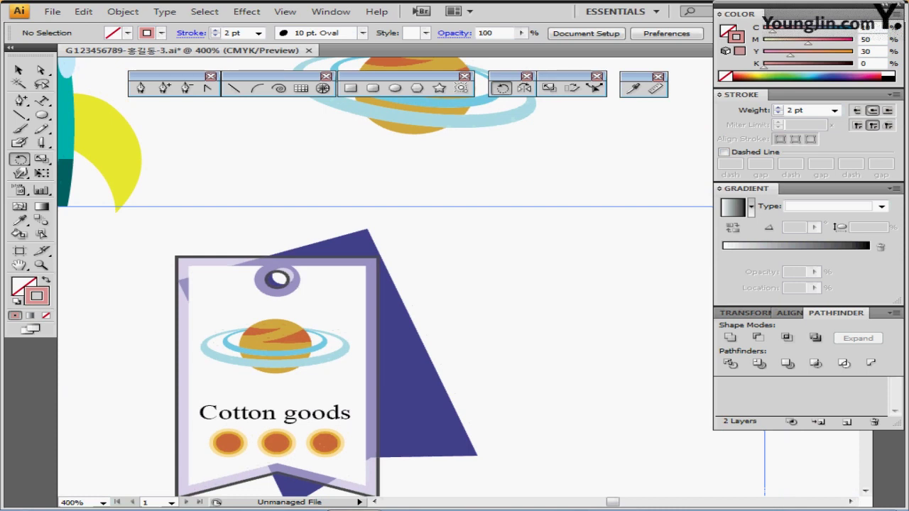
- Draw a closed curved string loop with the Pen tool, starting and ending in the tag's hole
click(141, 87)
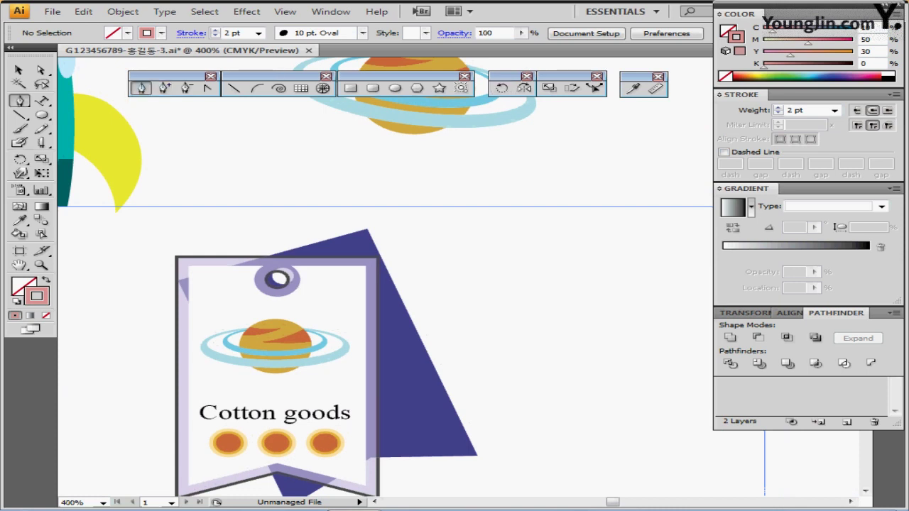
scroll(383, 277, up, 2)
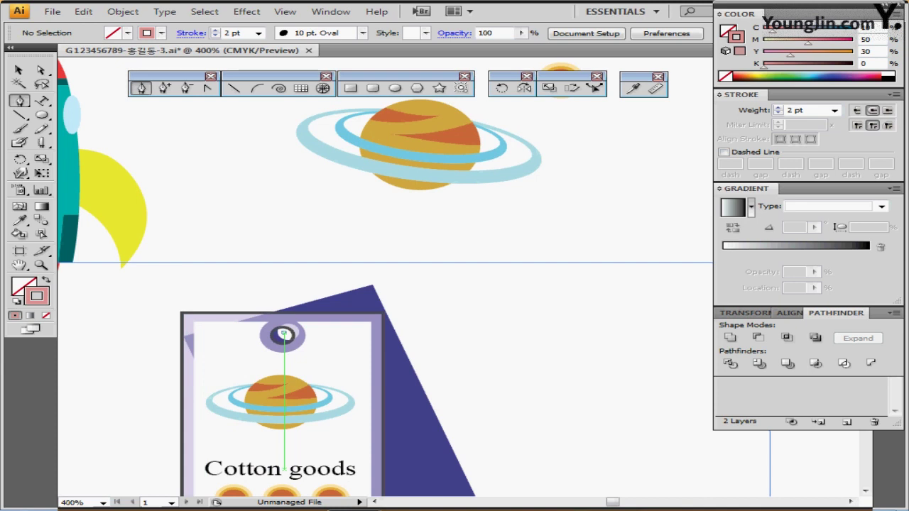
click(283, 333)
drag(256, 271, 237, 262)
click(257, 172)
drag(256, 173, 300, 164)
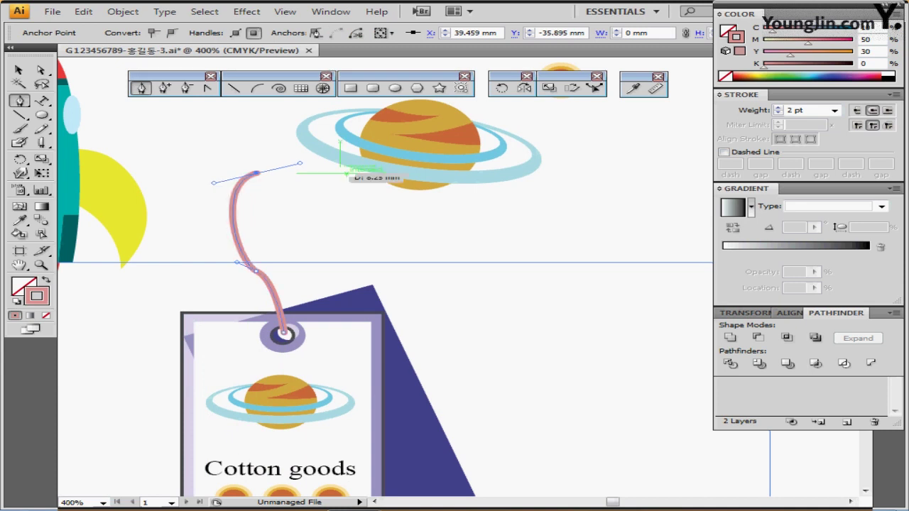
mouse_move(284, 332)
mouse_down()
mouse_move(359, 250)
mouse_move(394, 274)
mouse_up()
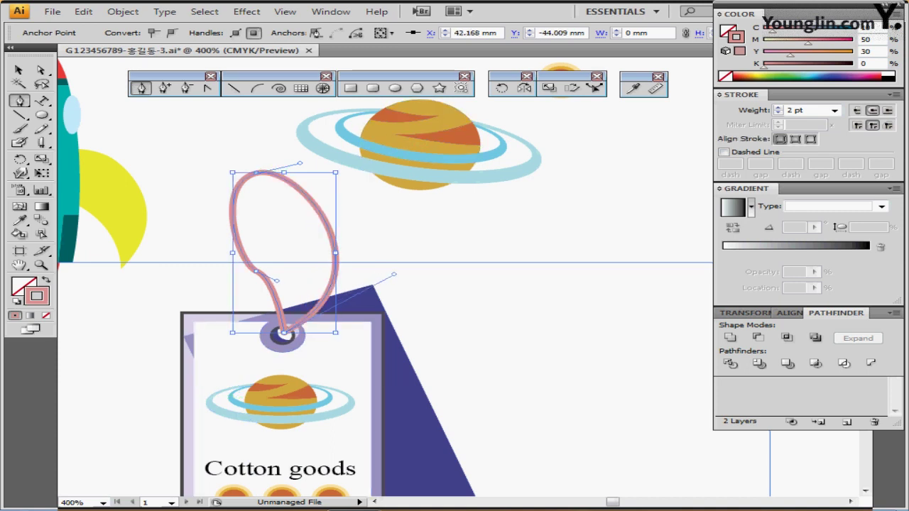
- Adjust the direction handles at the string's lower-left bend and hole anchor to widen the loop on both sides
click(19, 70)
click(41, 69)
mouse_move(256, 173)
mouse_down()
mouse_move(257, 183)
mouse_move(256, 172)
mouse_up()
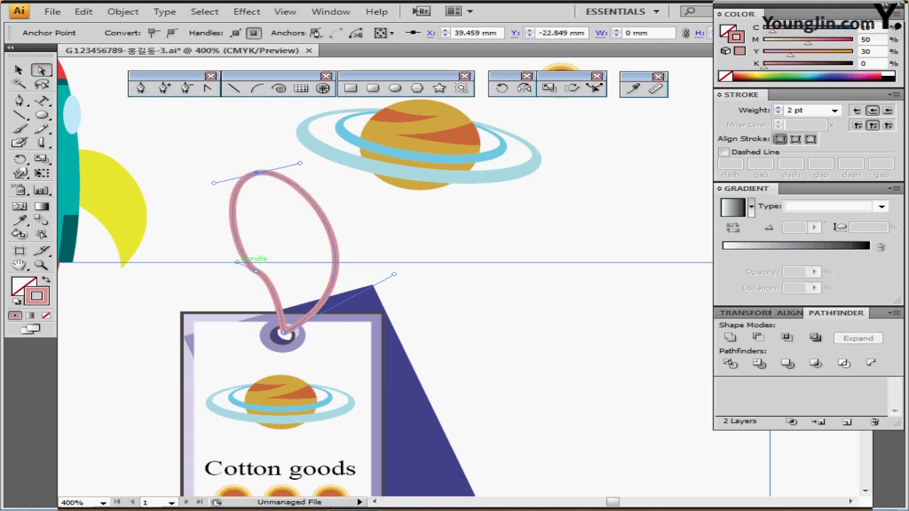
drag(236, 263, 194, 245)
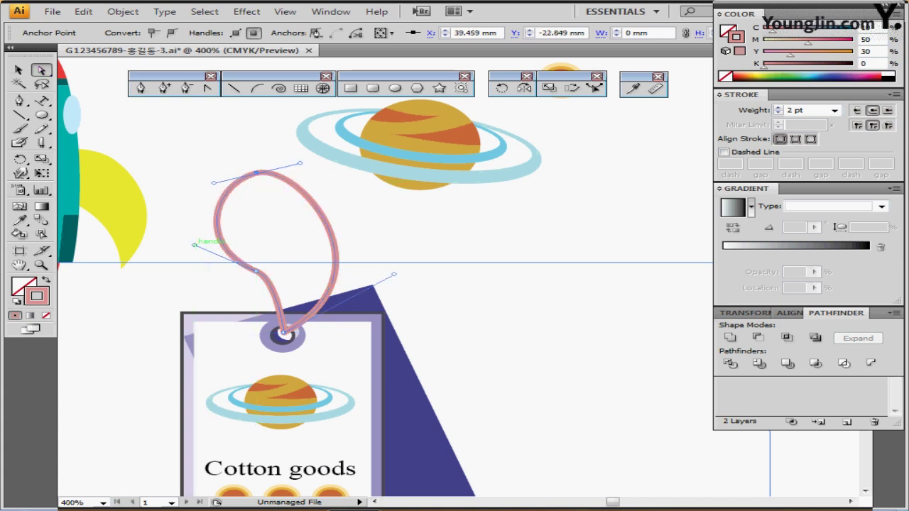
click(257, 272)
drag(277, 279, 294, 289)
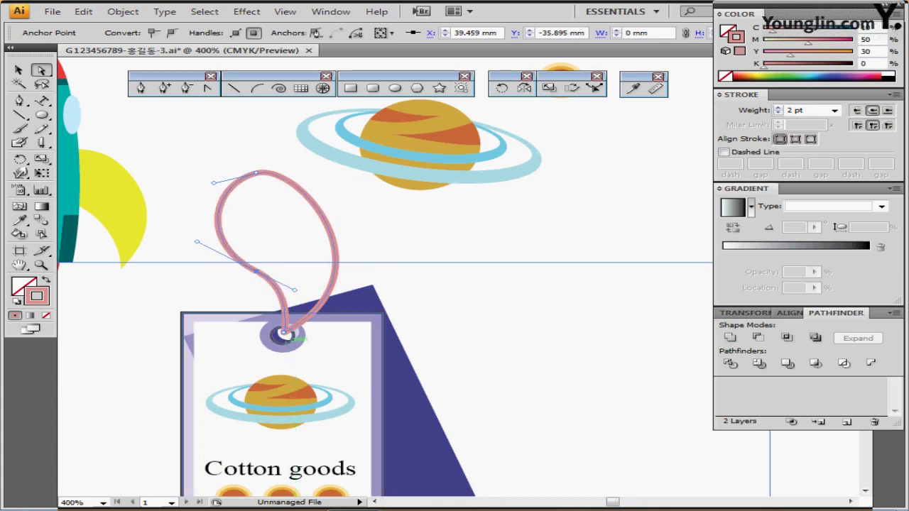
click(284, 332)
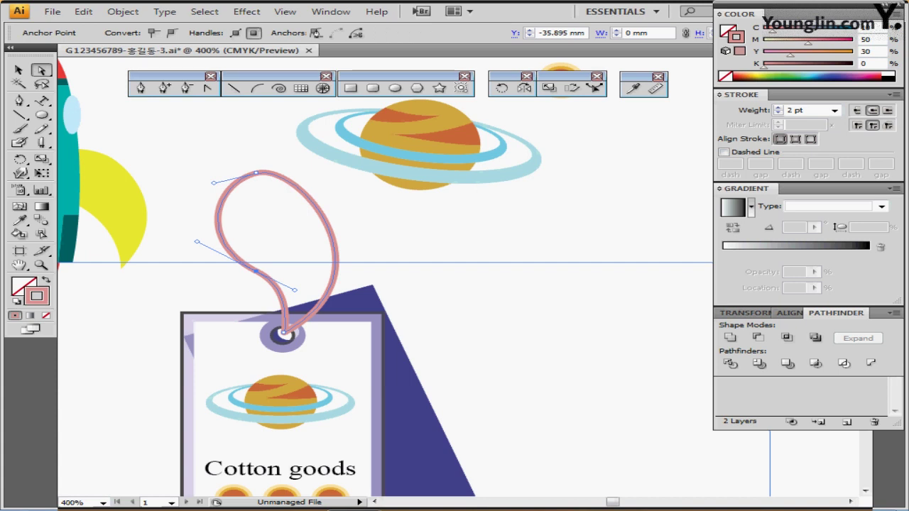
drag(394, 274, 405, 257)
click(448, 247)
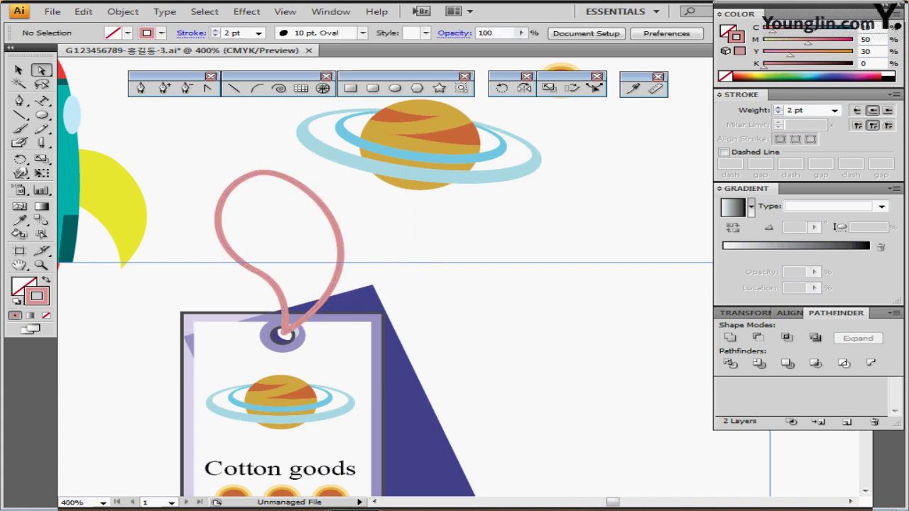
- Move the string's top anchor slightly up and left, and refine the curve of its right side
click(256, 173)
drag(256, 173, 310, 152)
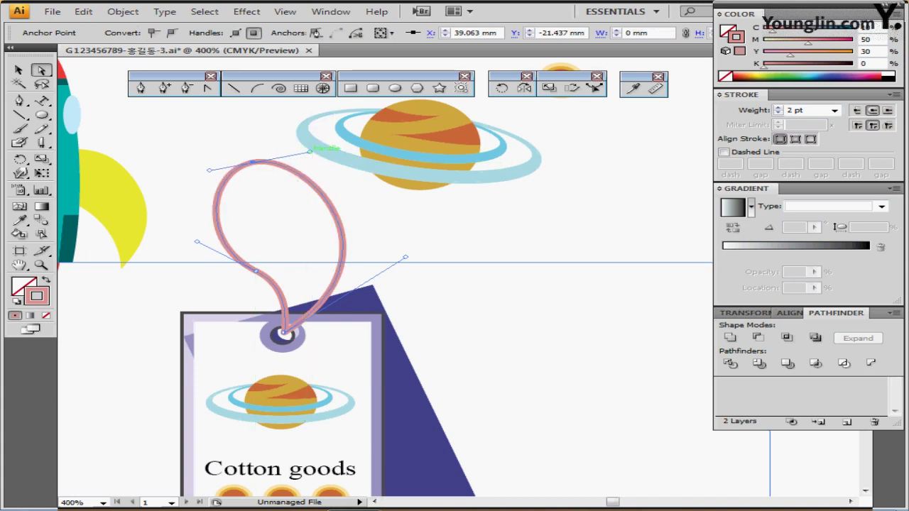
drag(406, 257, 399, 260)
click(420, 247)
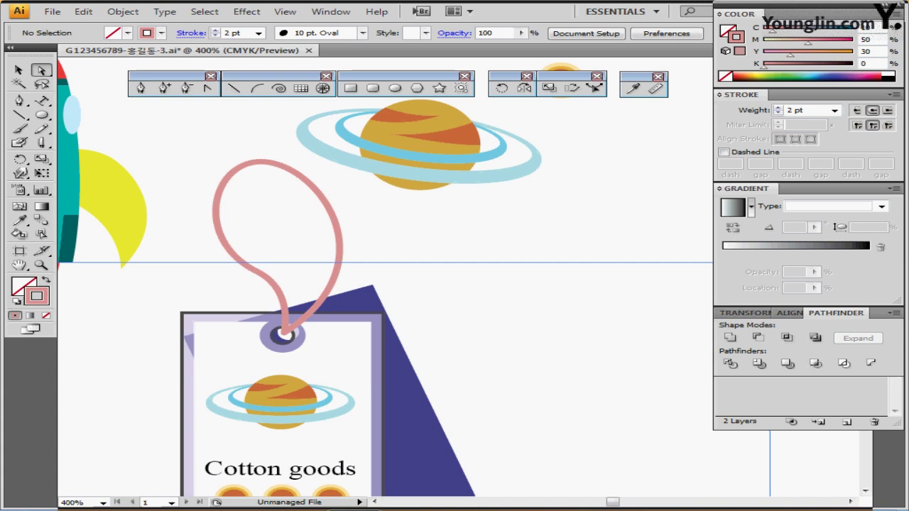
- Cut the string loop with the Scissors tool at its top anchor and at the anchor in the tag hole
drag(211, 142, 257, 168)
click(40, 143)
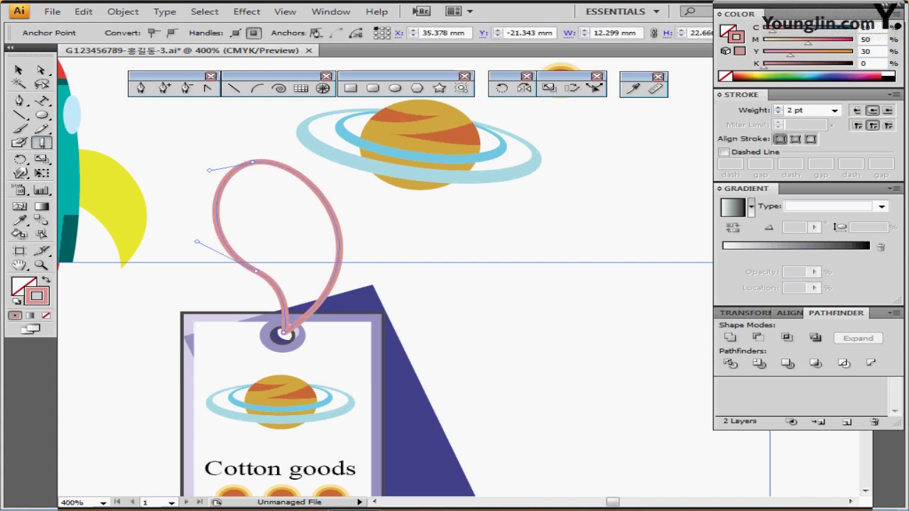
click(106, 159)
click(284, 332)
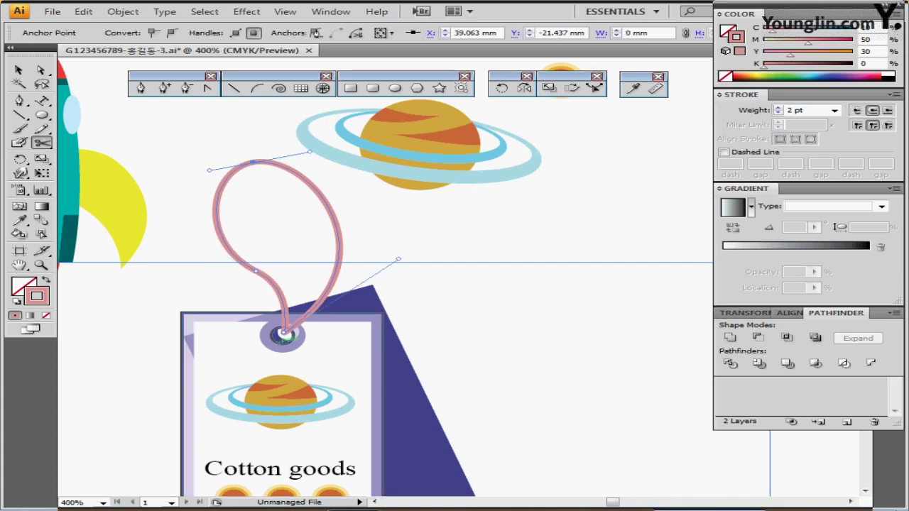
click(283, 331)
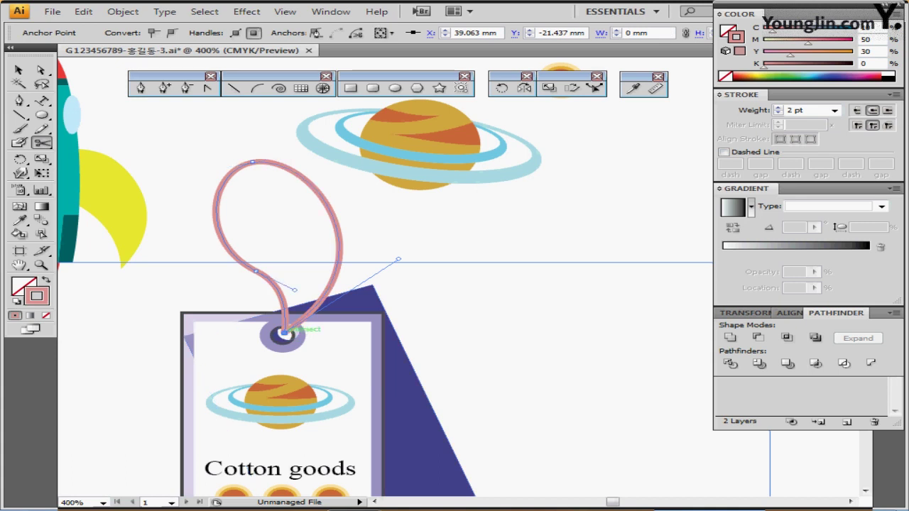
- Send the left half of the cut string to the back, behind the tags
drag(187, 183, 251, 229)
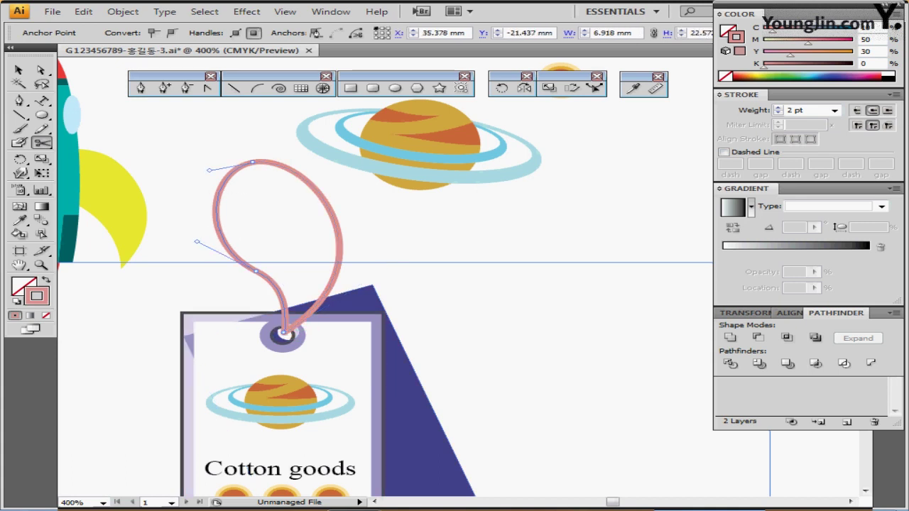
right_click(205, 223)
mouse_move(264, 391)
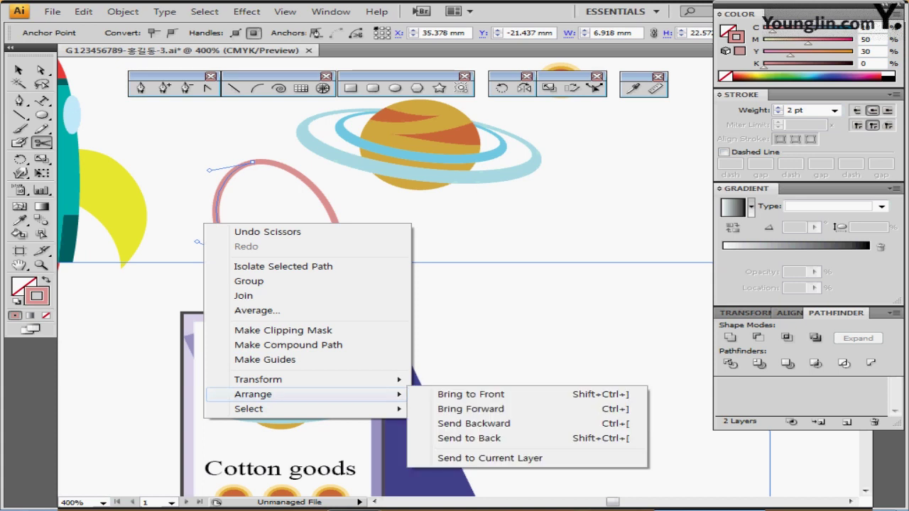
click(472, 436)
key(ctrl+shift+a)
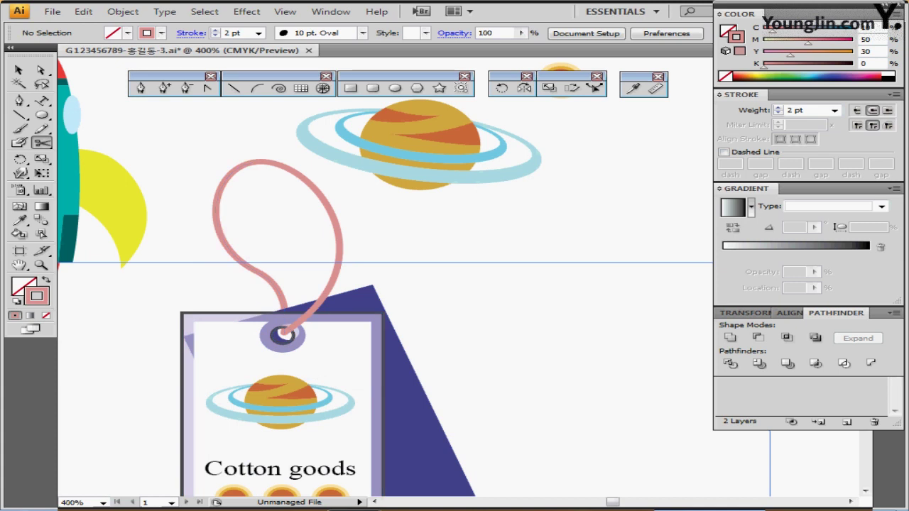
- Define the large ringed planet above the tag as a pattern swatch named "행성"
scroll(588, 145, down, 1)
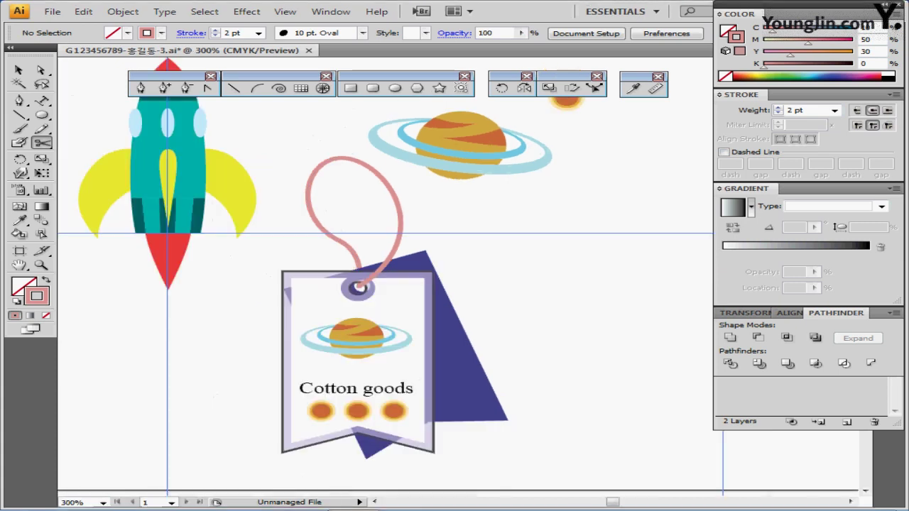
drag(588, 145, 501, 169)
key(v)
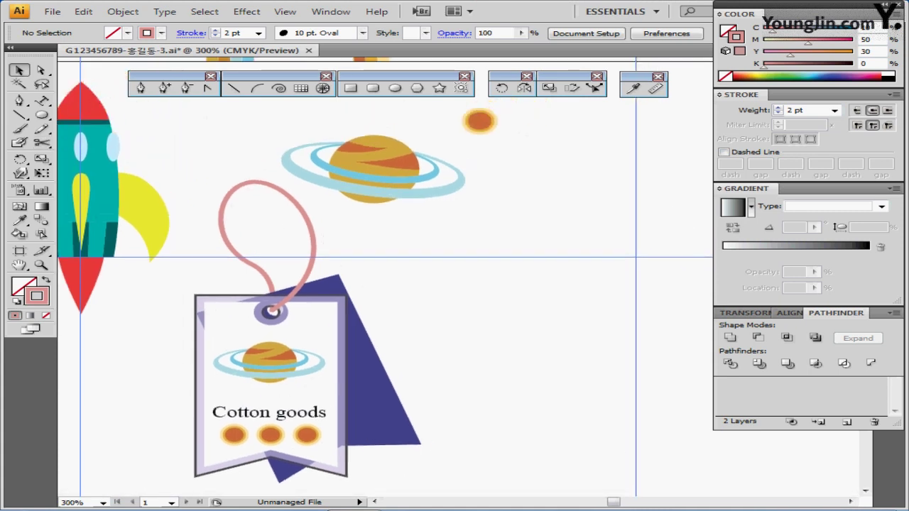
drag(325, 116, 389, 199)
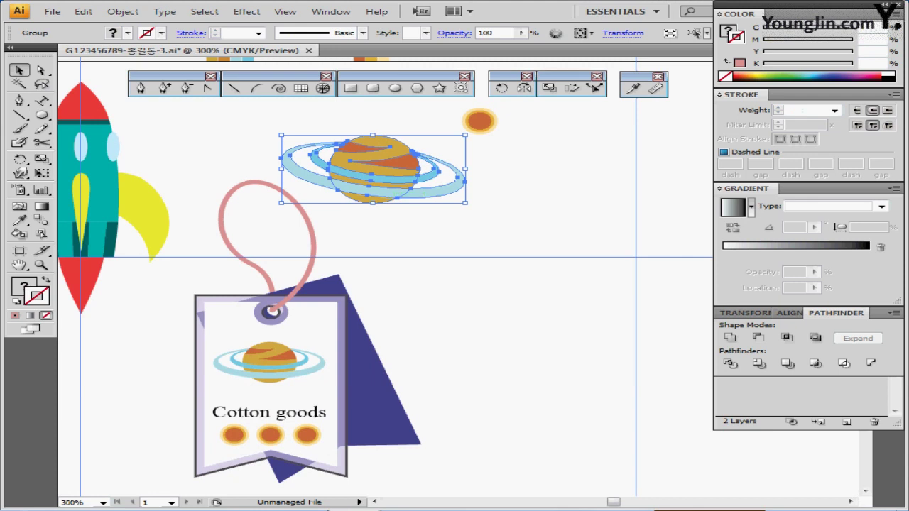
click(83, 11)
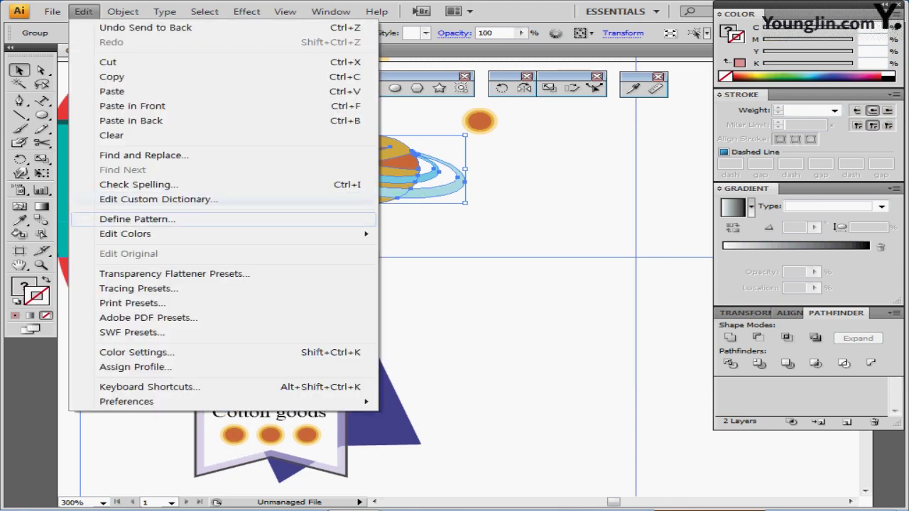
click(137, 219)
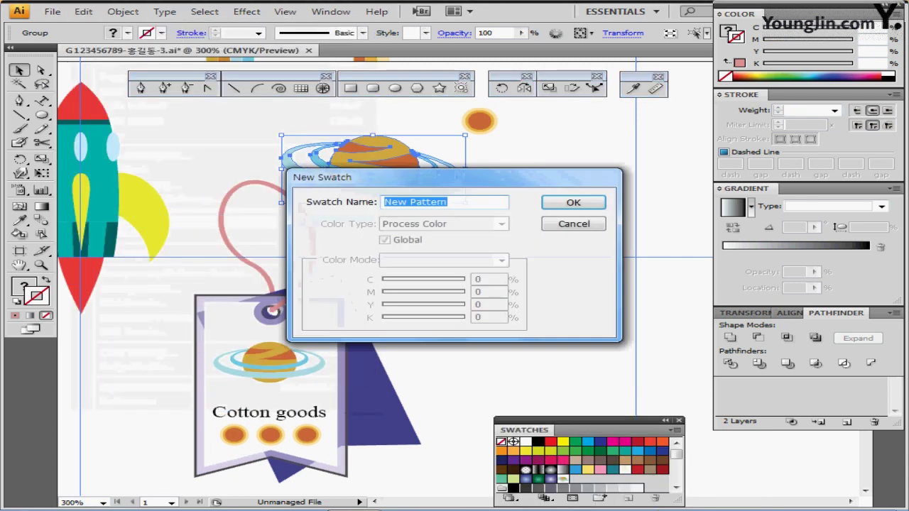
text(행성)
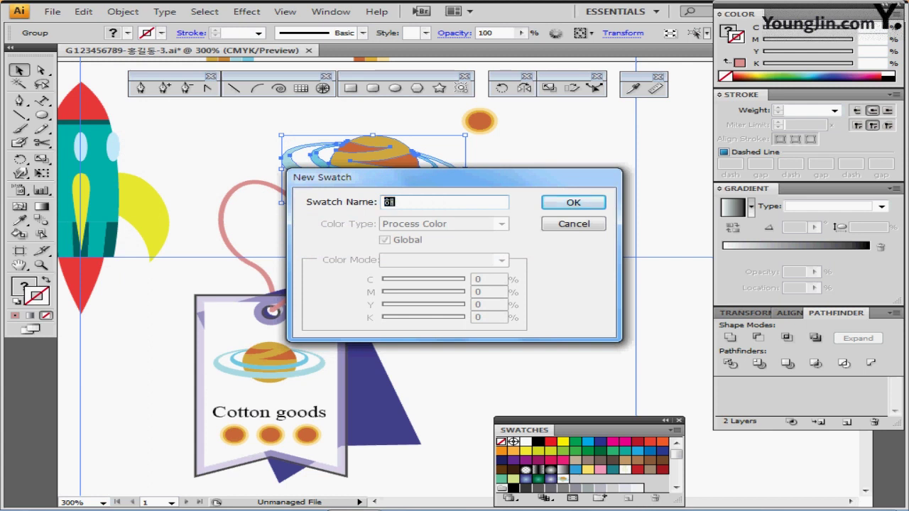
key(Return)
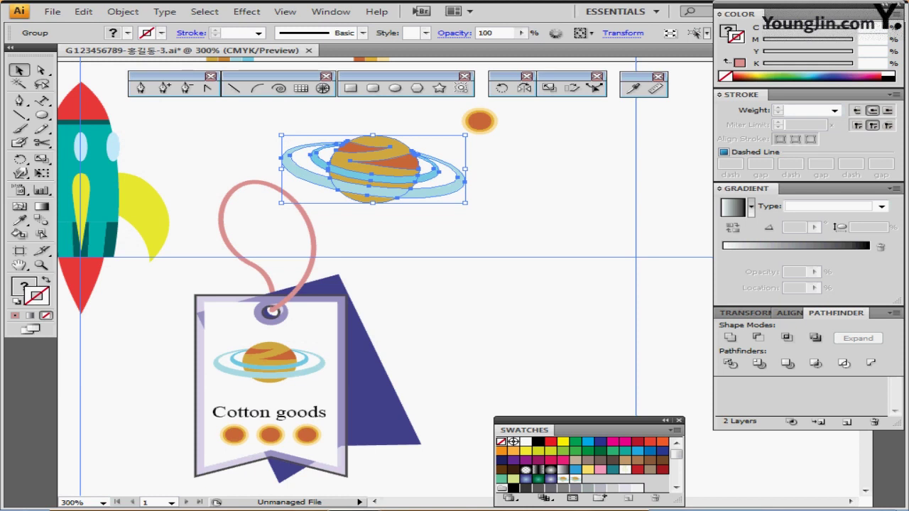
- Fill the purple back tag with the ringed-planet pattern swatch
click(462, 313)
click(380, 398)
drag(398, 384, 367, 341)
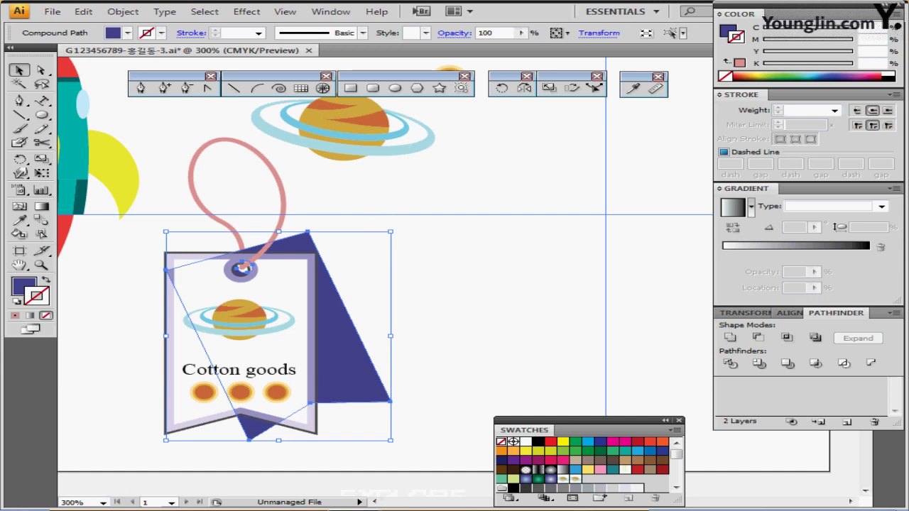
key(x)
drag(578, 421, 564, 233)
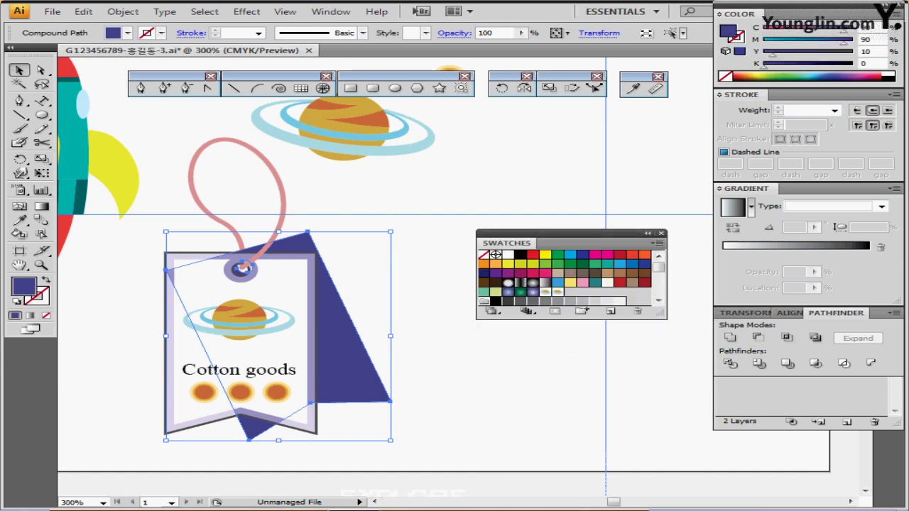
click(557, 291)
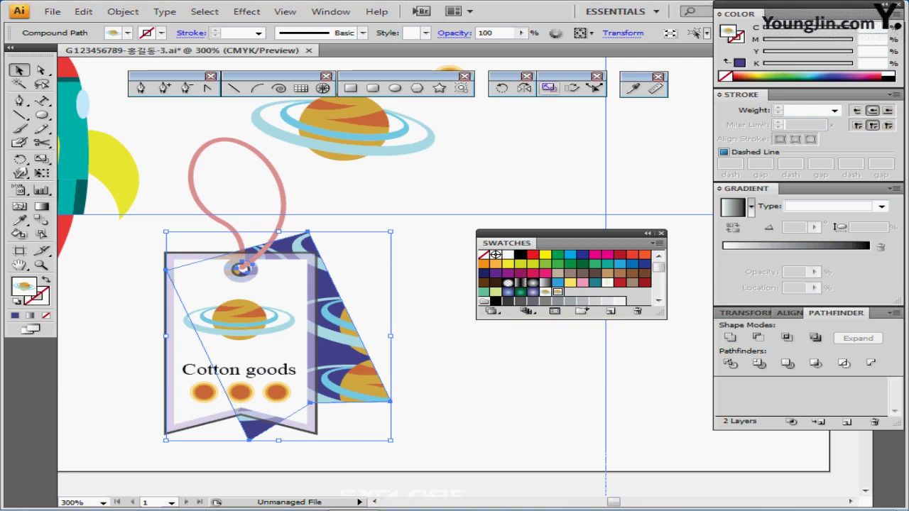
- Scale only the back tag's planet pattern uniformly to 35%, leaving objects out of the scaling
double_click(548, 88)
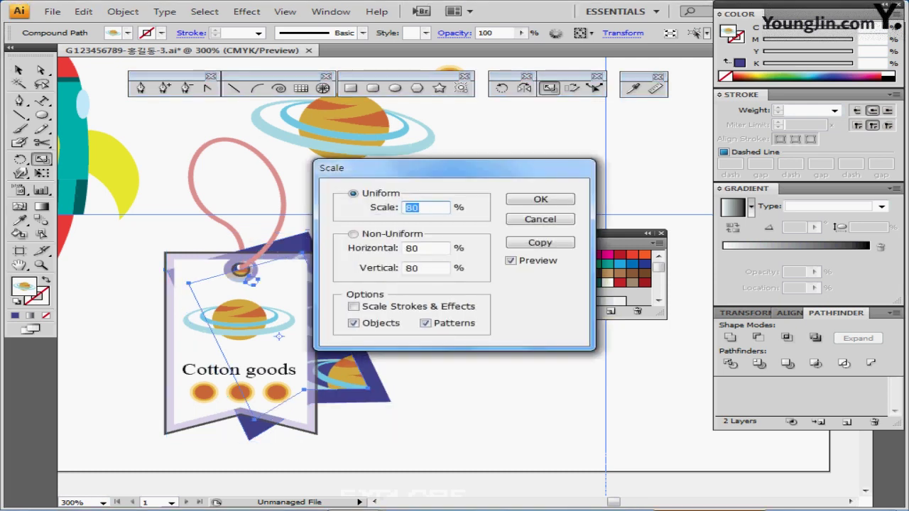
drag(398, 167, 439, 164)
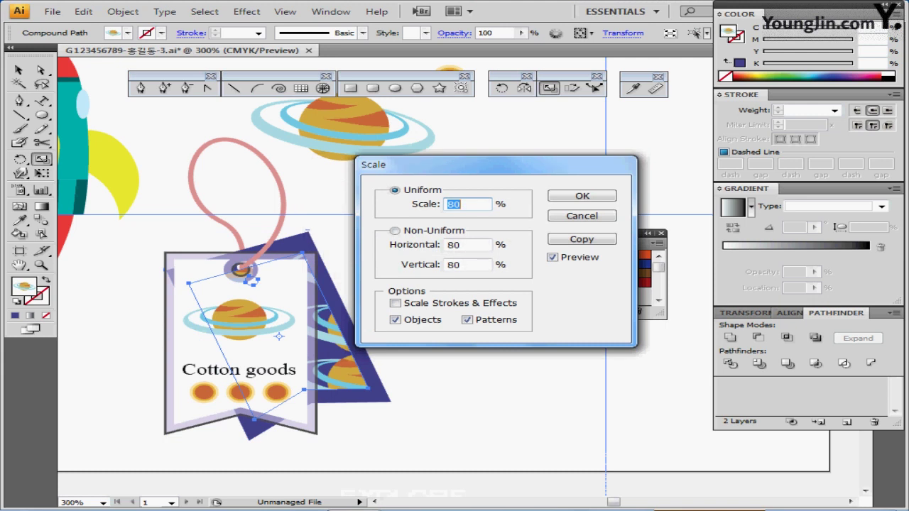
text(35)
click(395, 319)
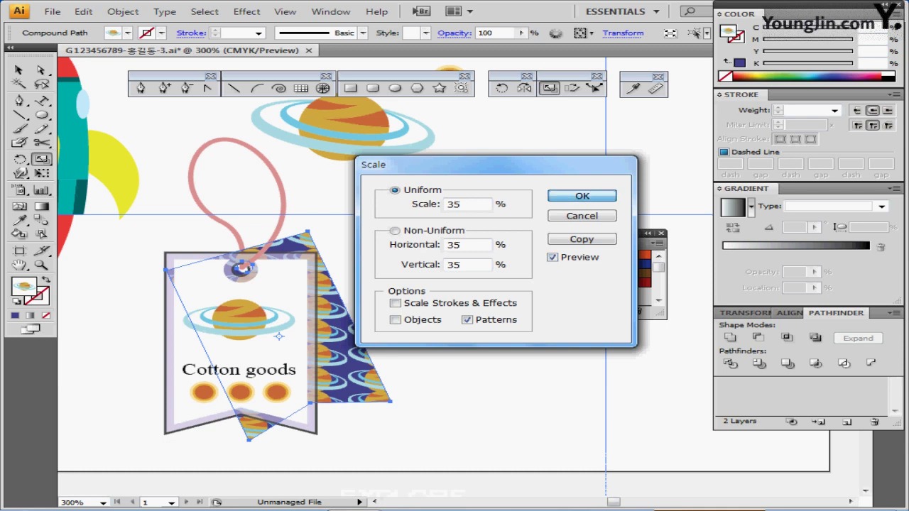
key(Return)
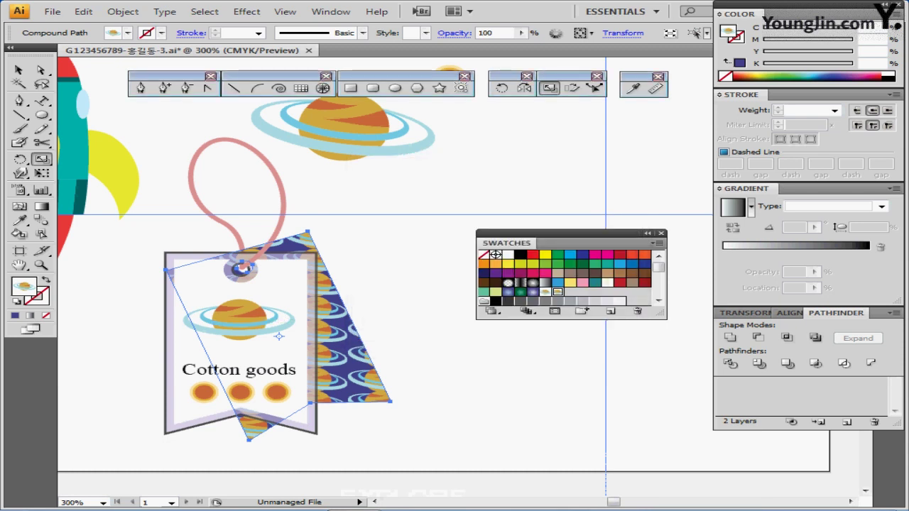
- Select both tags with their artwork, text and string, and rotate the objects by -30° without rotating the patterns
key(ctrl)
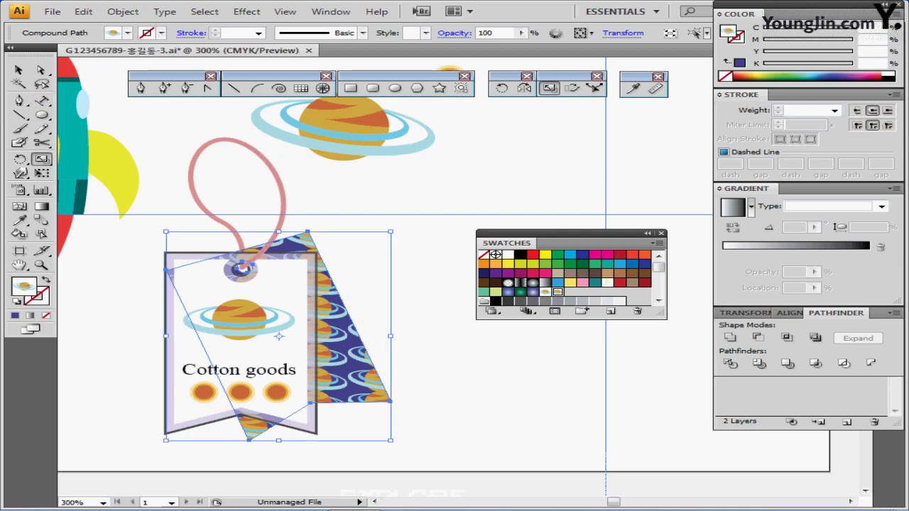
drag(169, 199, 299, 329)
ctrl+click(153, 198)
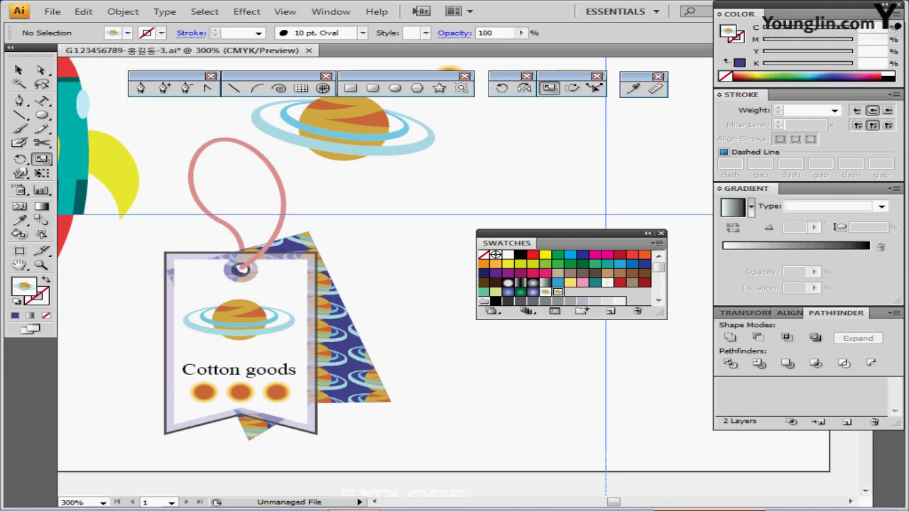
drag(153, 199, 340, 426)
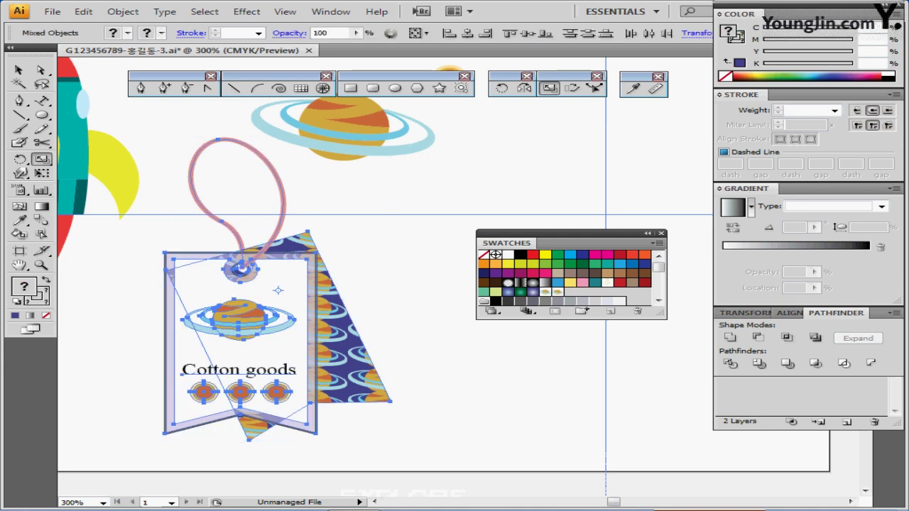
double_click(502, 87)
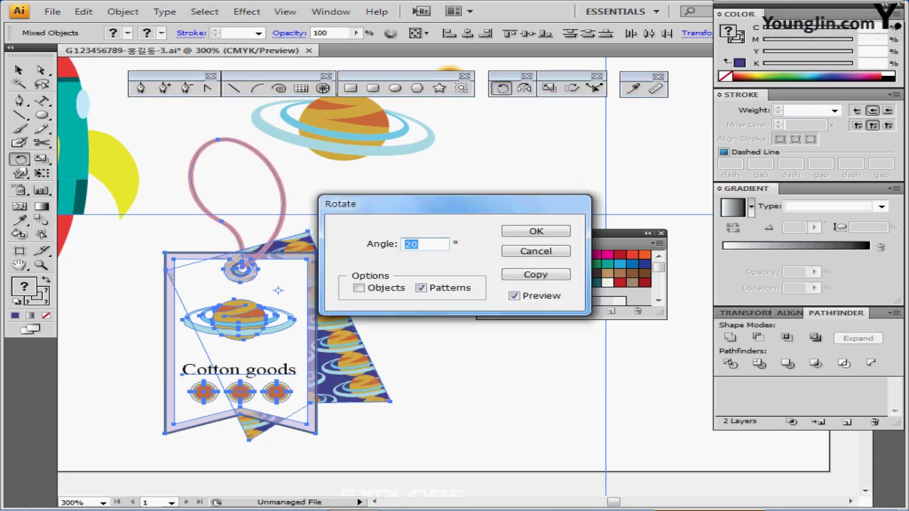
text(-30)
key(Tab)
drag(454, 204, 531, 221)
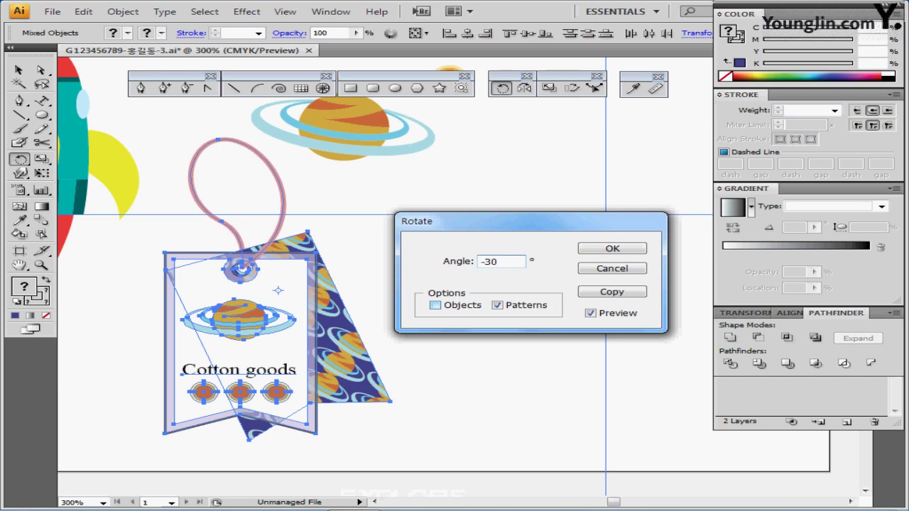
key(Tab)
key(space)
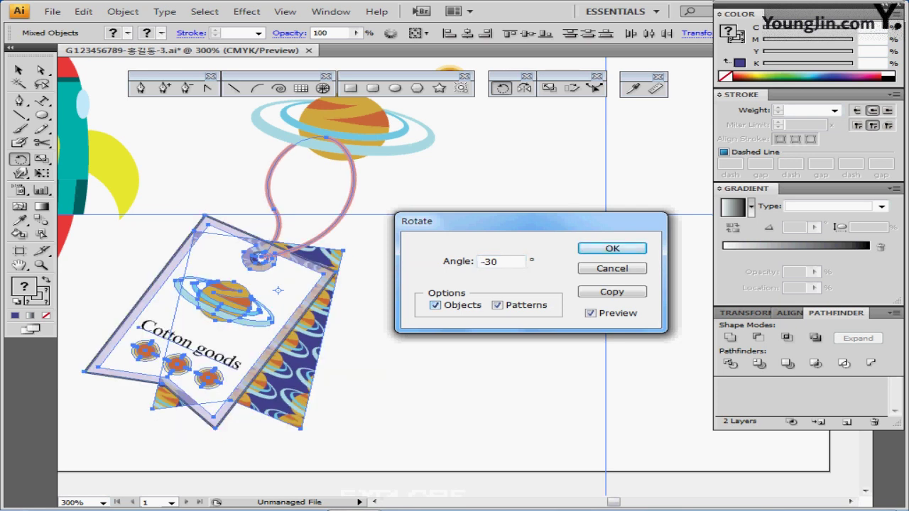
key(Tab)
key(space)
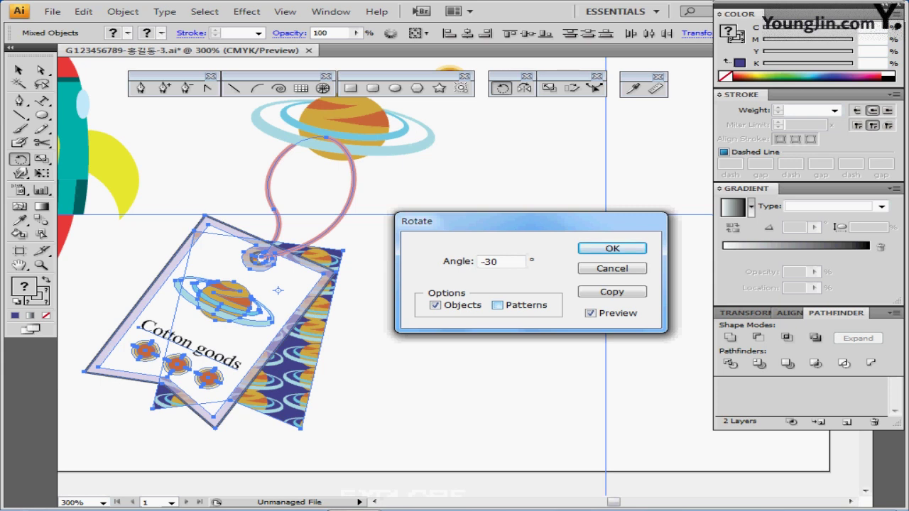
key(Return)
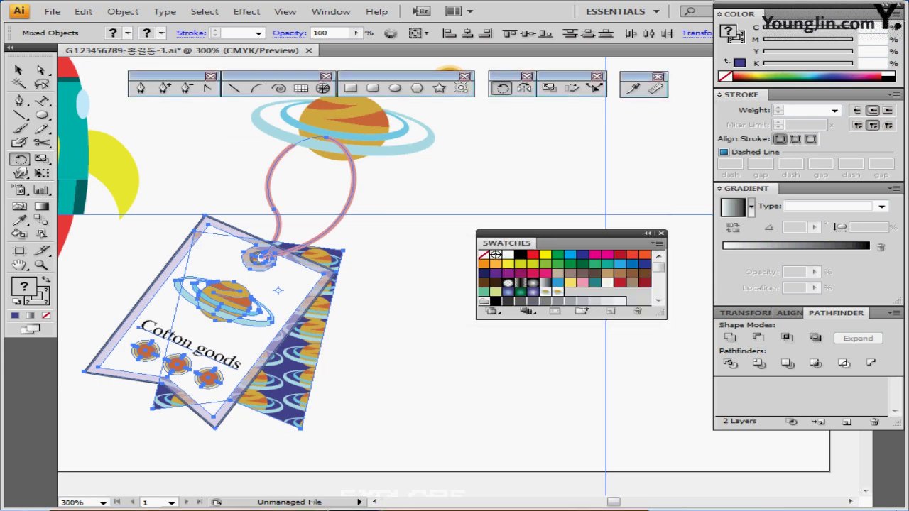
- Move the rotated hang tag down and to the left, and deselect it
key(v)
drag(278, 289, 231, 324)
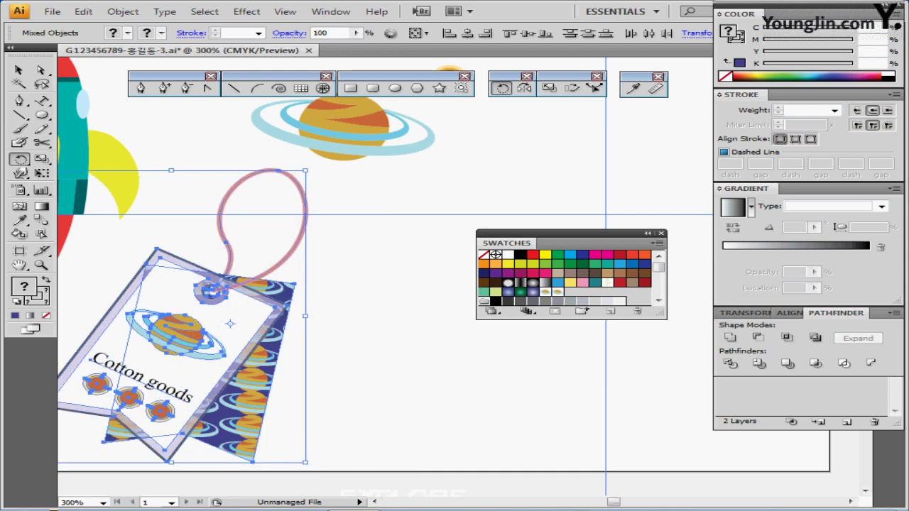
key(ctrl+shift+a)
- Close the swatches and reset the fill and stroke to the default white and black
drag(440, 340, 247, 316)
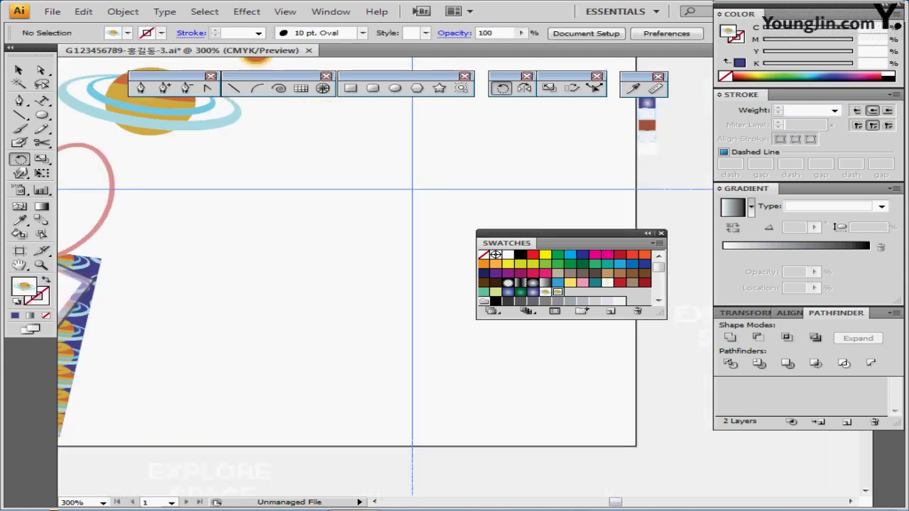
click(661, 233)
drag(412, 284, 419, 328)
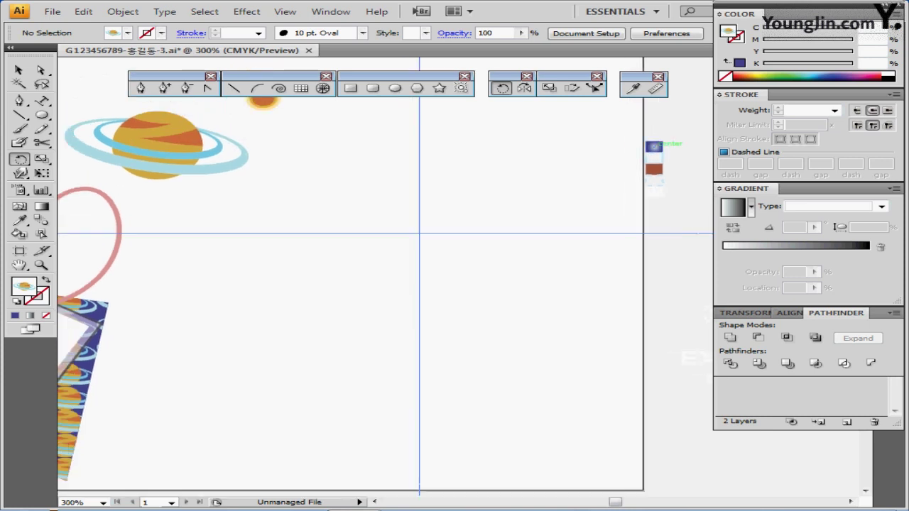
key(d)
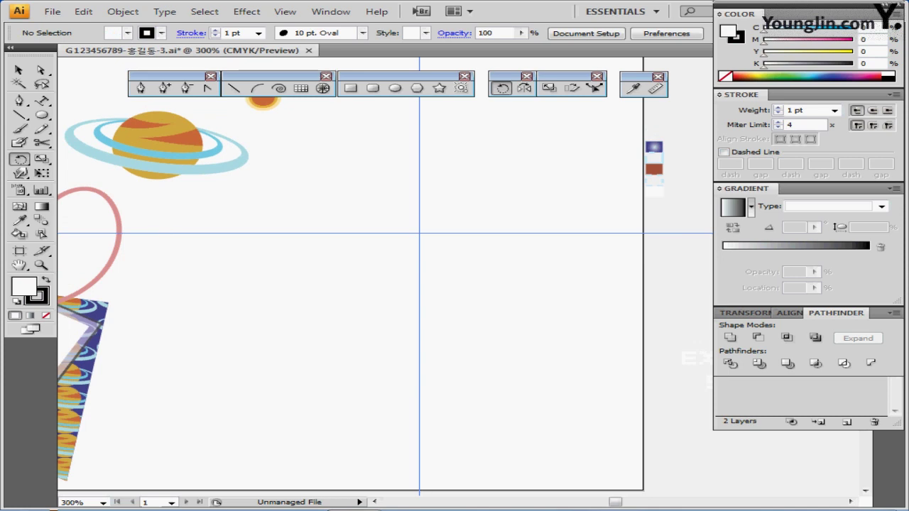
- Draw a 44 × 43 mm rounded rectangle with a 4 mm corner radius and centre it on the vertical guide below the horizontal guide
click(373, 88)
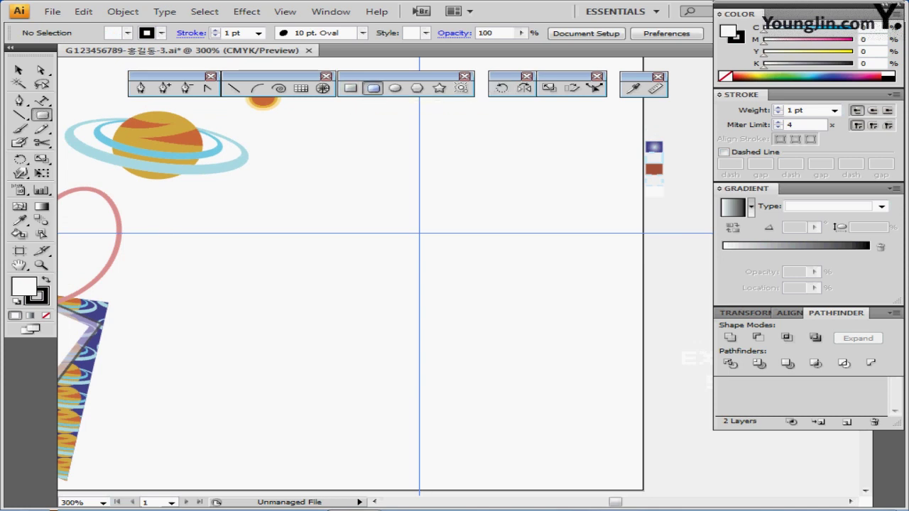
click(278, 249)
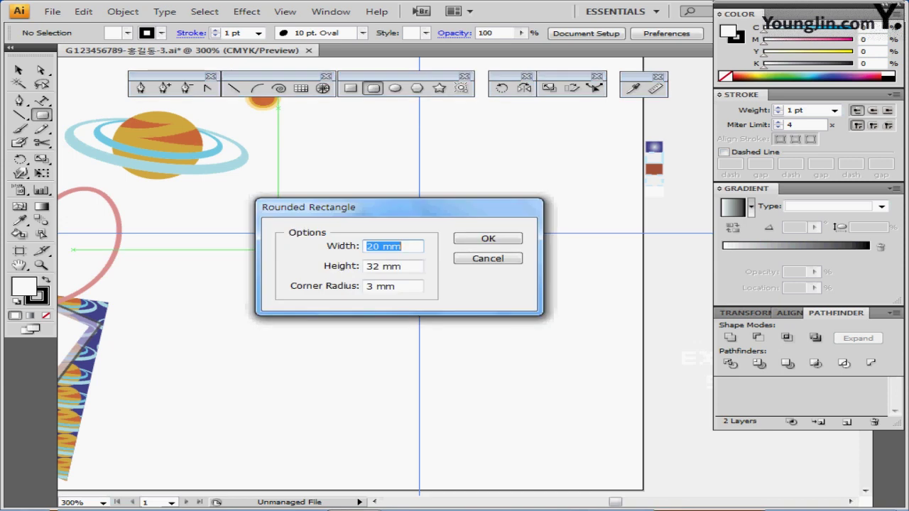
text(44)
key(Tab)
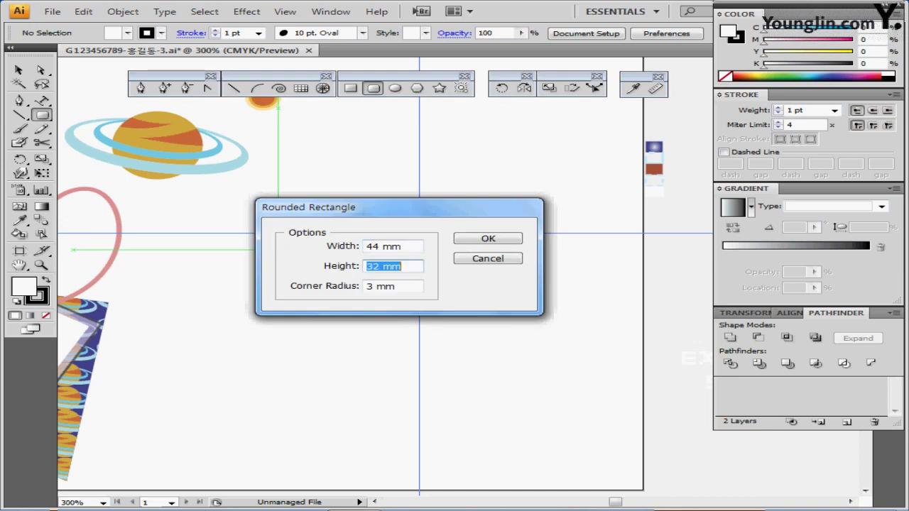
text(43)
key(Tab)
text(4)
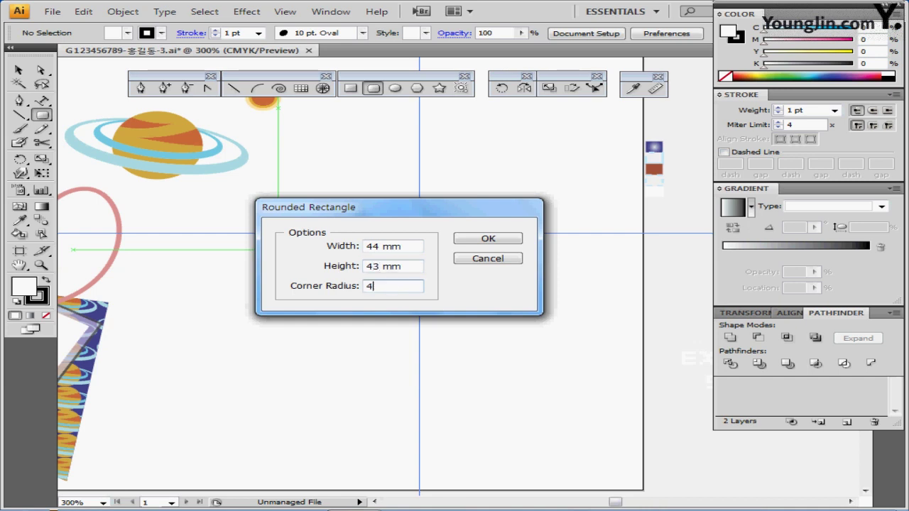
key(Return)
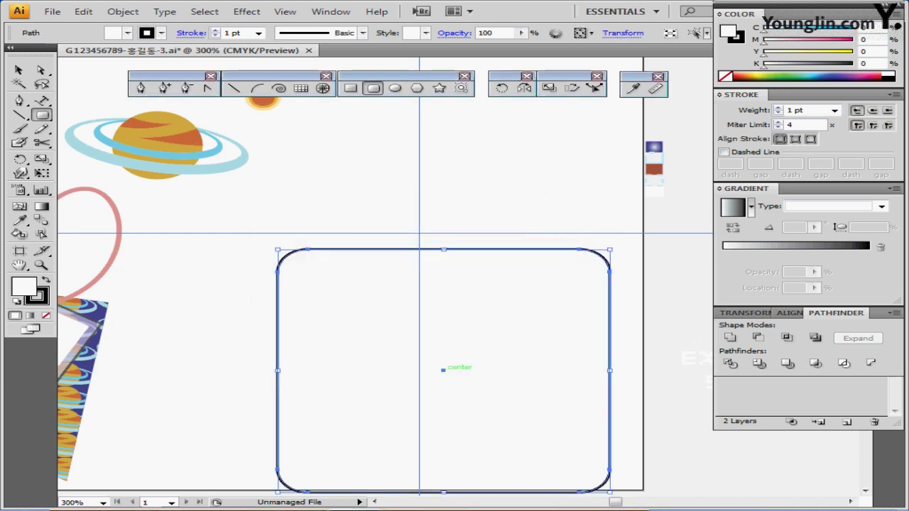
drag(443, 370, 418, 339)
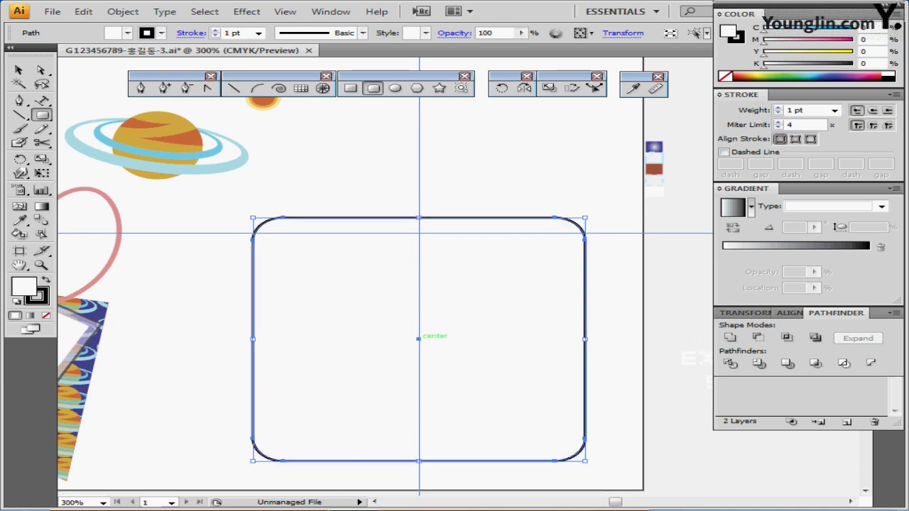
- Delete the two anchor points on the rounded rectangle's top edge to open the shape
key(a)
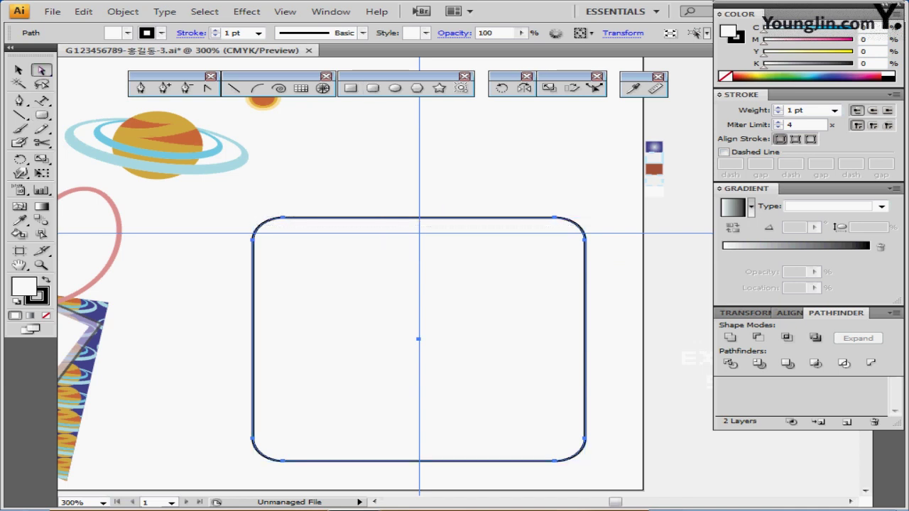
drag(256, 196, 572, 223)
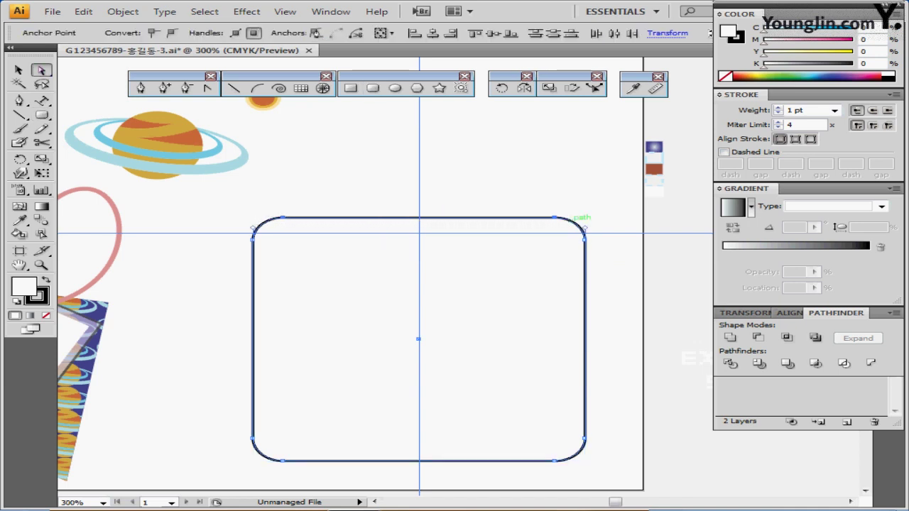
key(Delete)
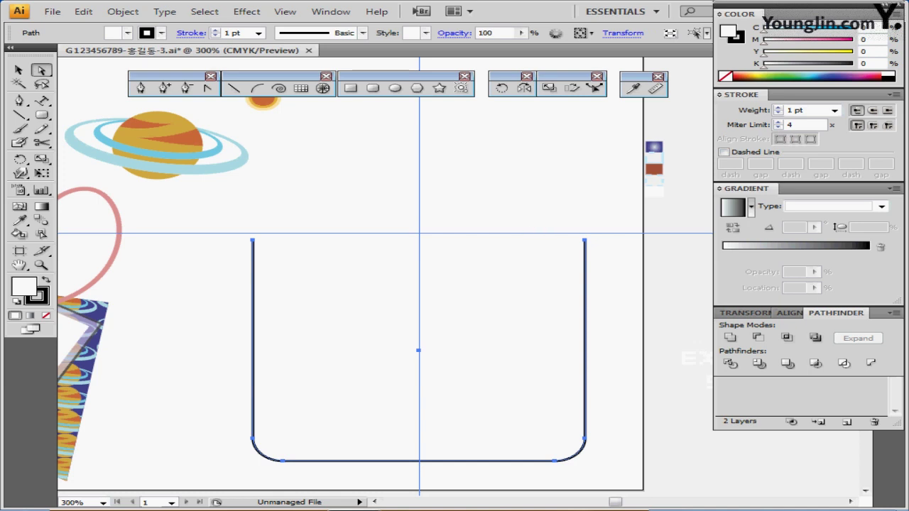
- Scale the two open upper end anchors uniformly to 120% and join them to close the bag-shaped outline
drag(230, 220, 608, 257)
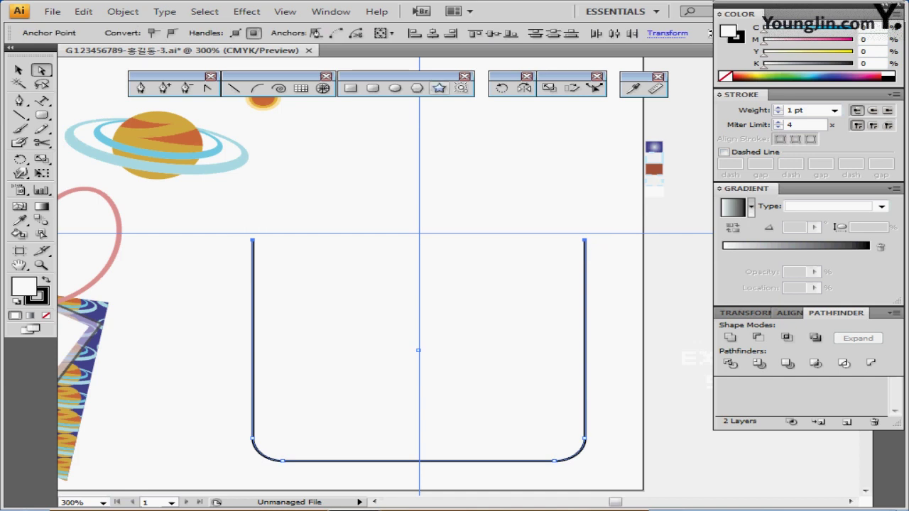
double_click(549, 88)
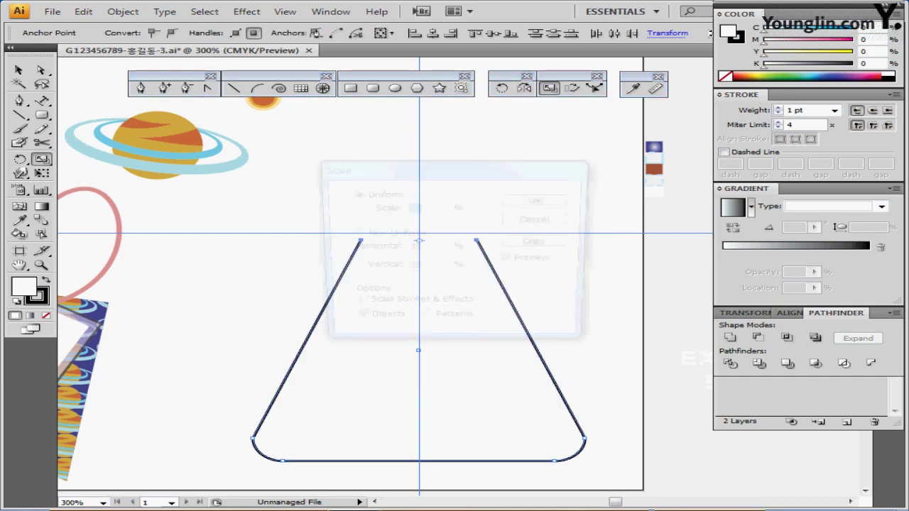
text(120)
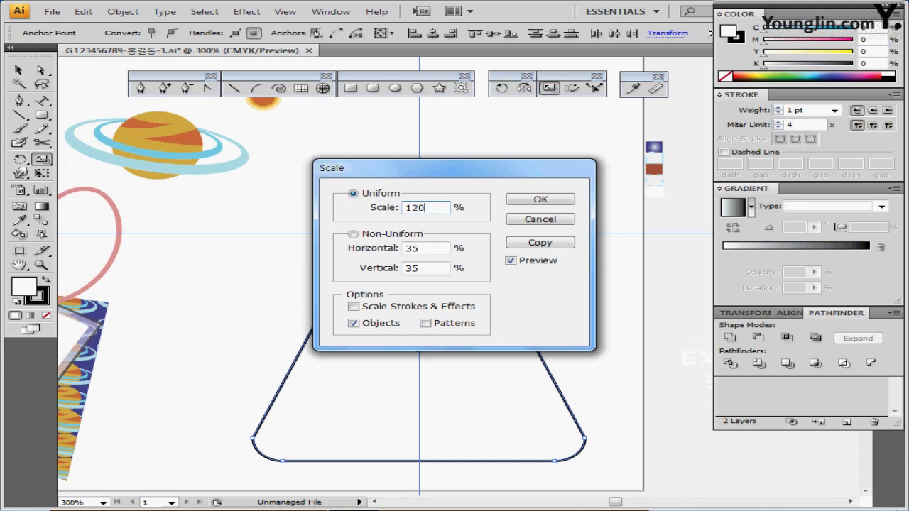
drag(370, 167, 470, 103)
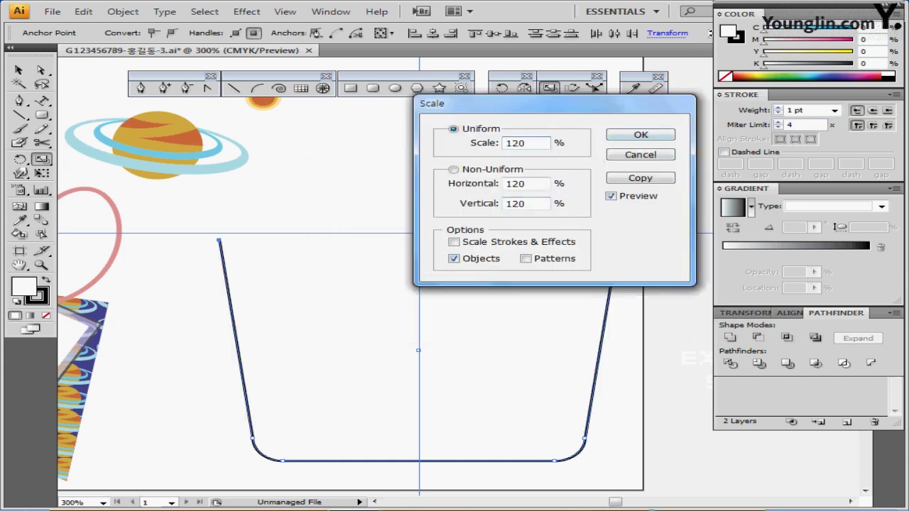
key(Return)
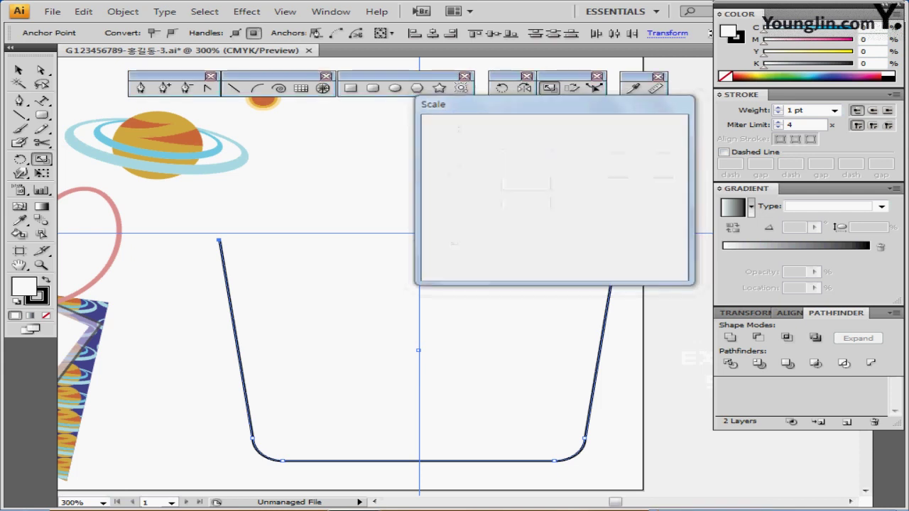
right_click(382, 202)
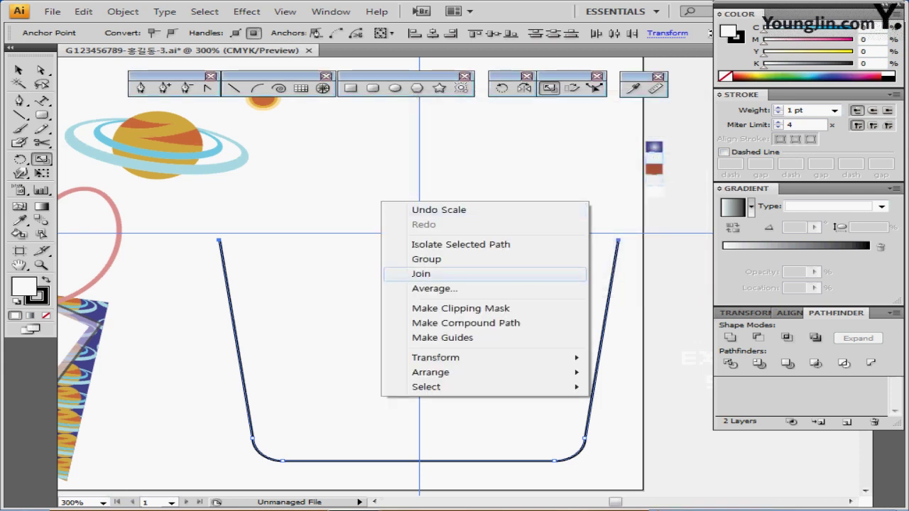
click(421, 274)
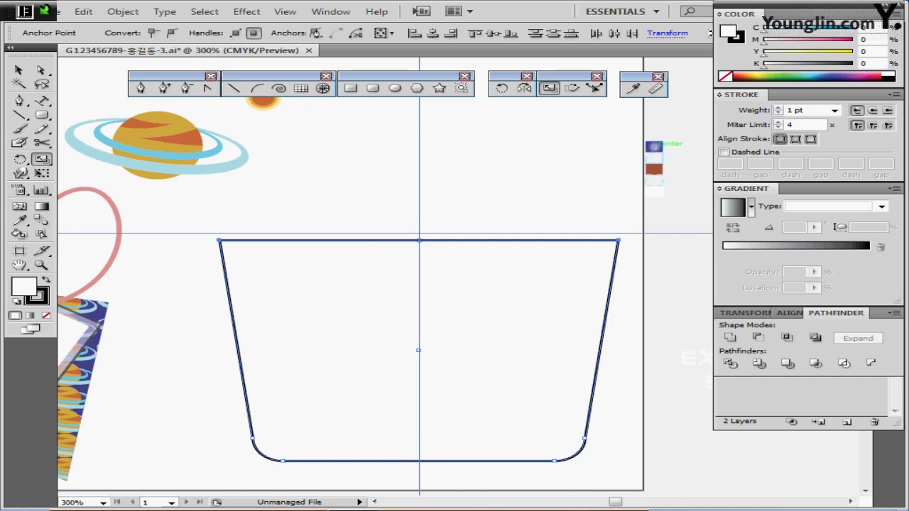
- Fill the bag outline with the blue radial gradient sampled from the small swatch and move its upper edge onto the horizontal guide
click(632, 88)
click(653, 147)
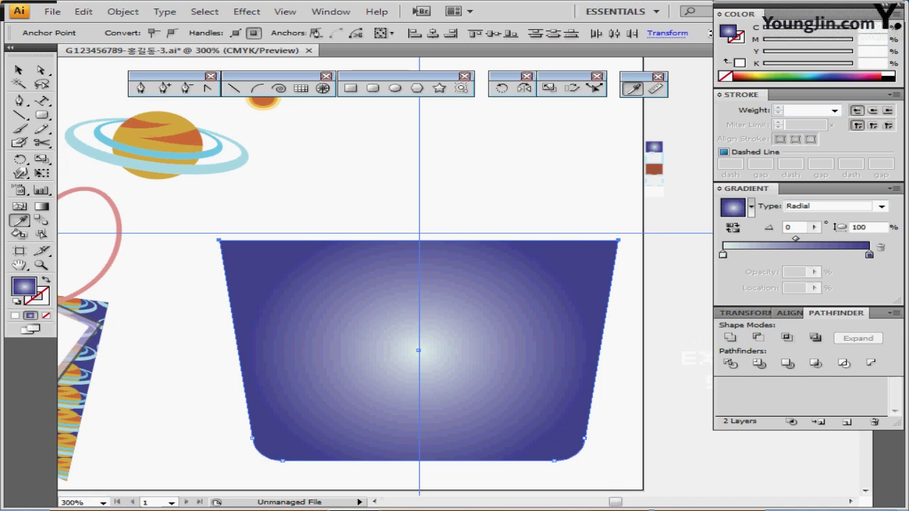
drag(513, 323, 513, 316)
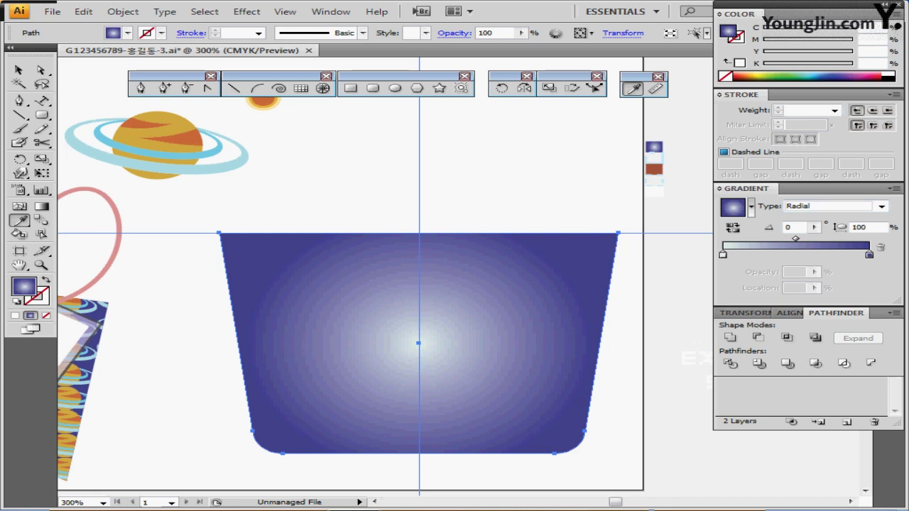
- Examine the CMYK values of both colour stops in the bag's radial gradient and deselect the bag
double_click(723, 255)
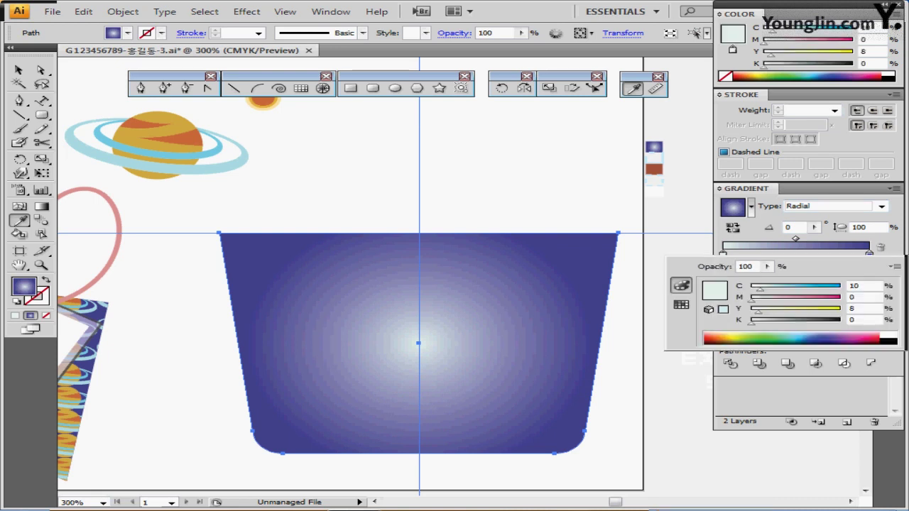
click(869, 253)
double_click(869, 252)
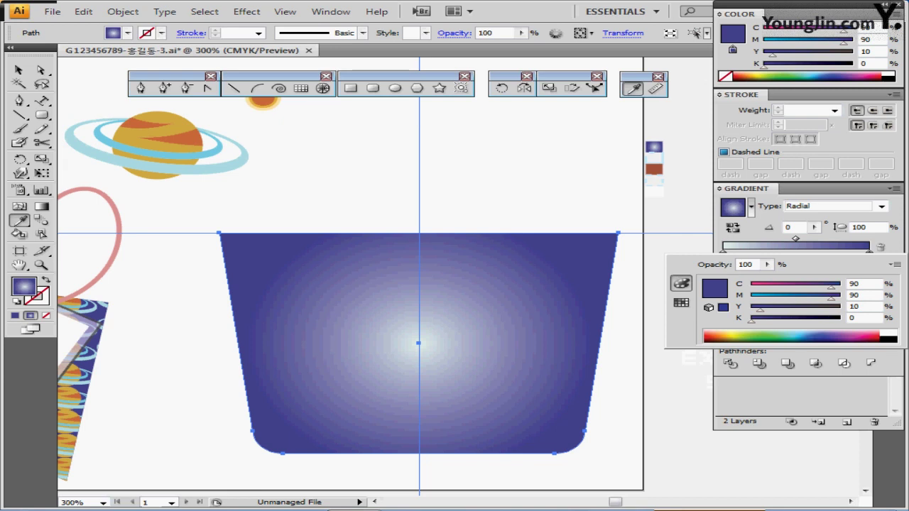
key(Escape)
key(ctrl+shift+a)
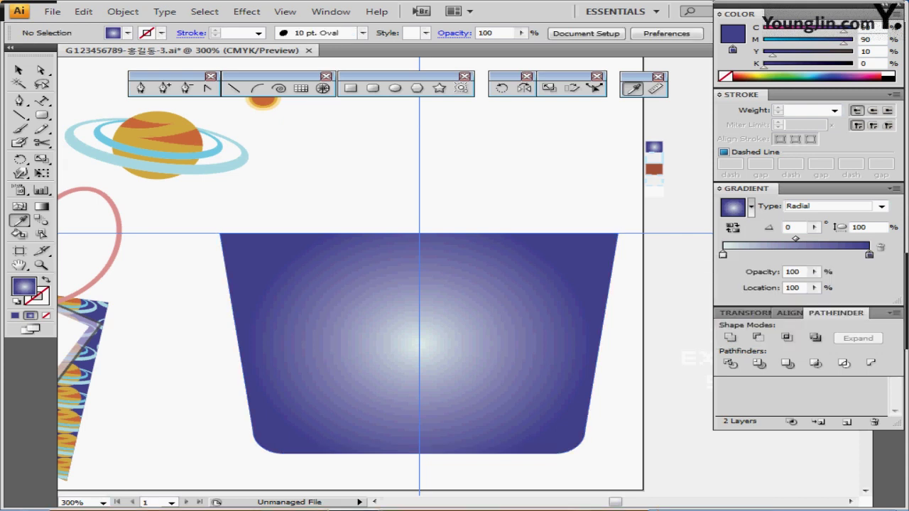
- Show the hidden, locked sketch layer as a tracing reference for the bag handle
drag(426, 320, 421, 351)
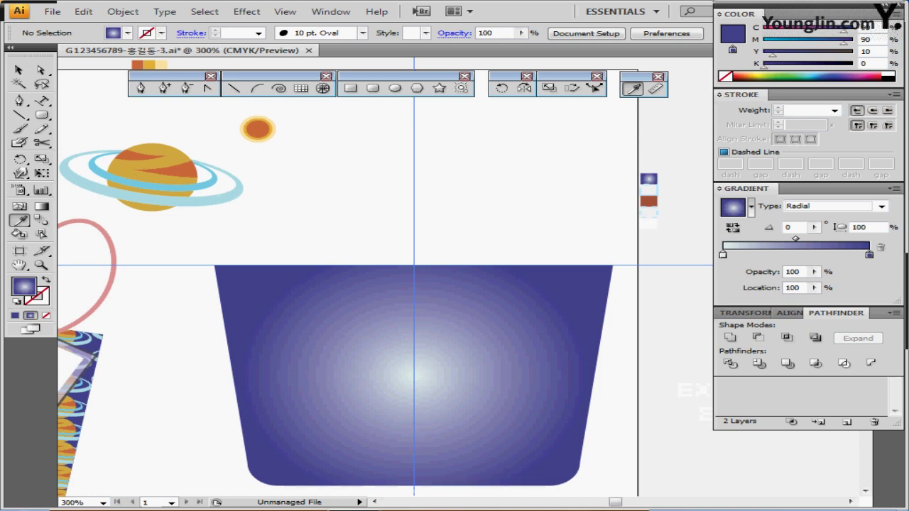
key(F7)
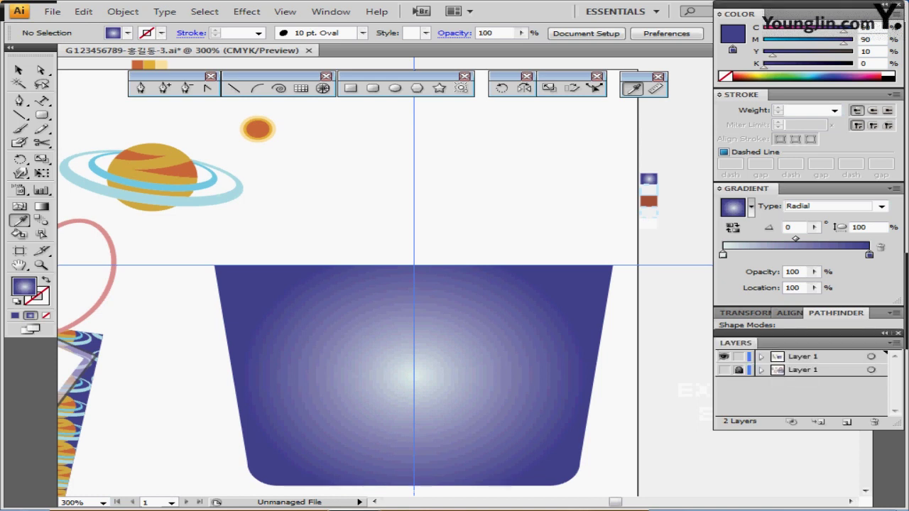
click(724, 370)
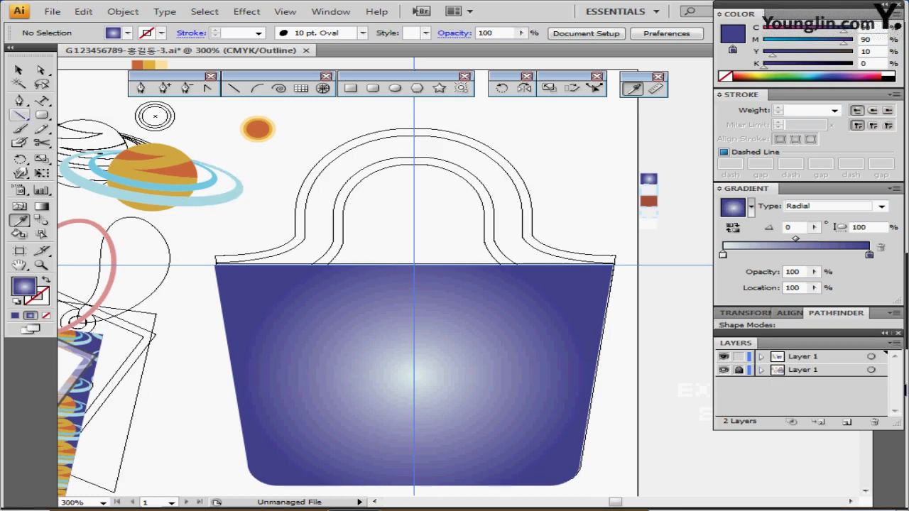
- Start the handle's centre line with the Pen tool, curving from the vertical guide to the arch's left side, and remove its fill
key(p)
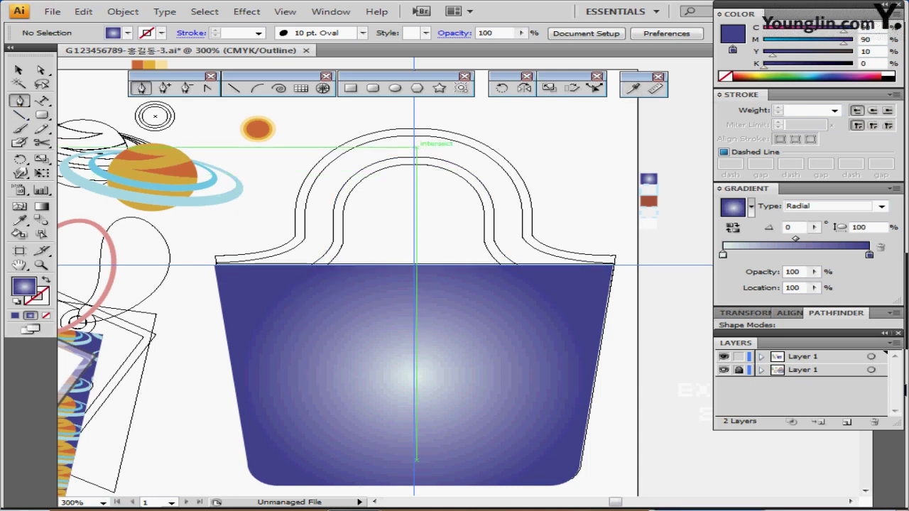
click(415, 147)
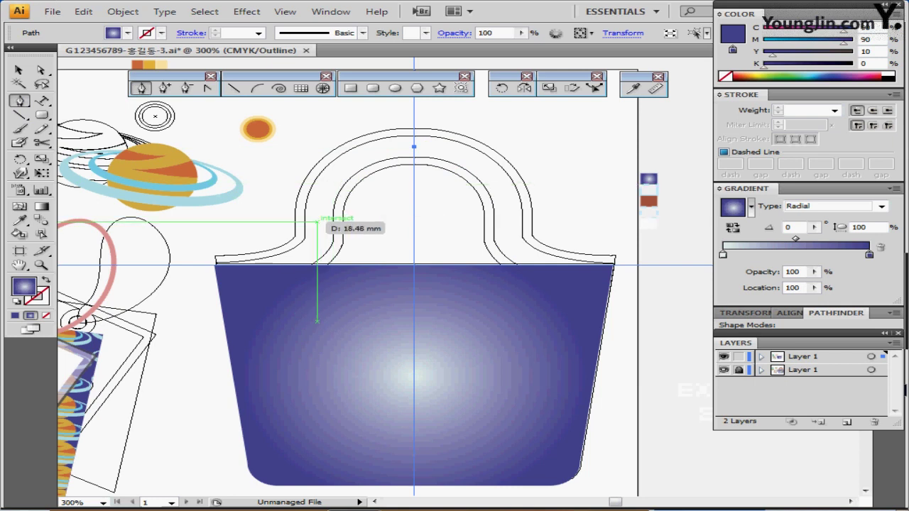
drag(318, 224, 317, 309)
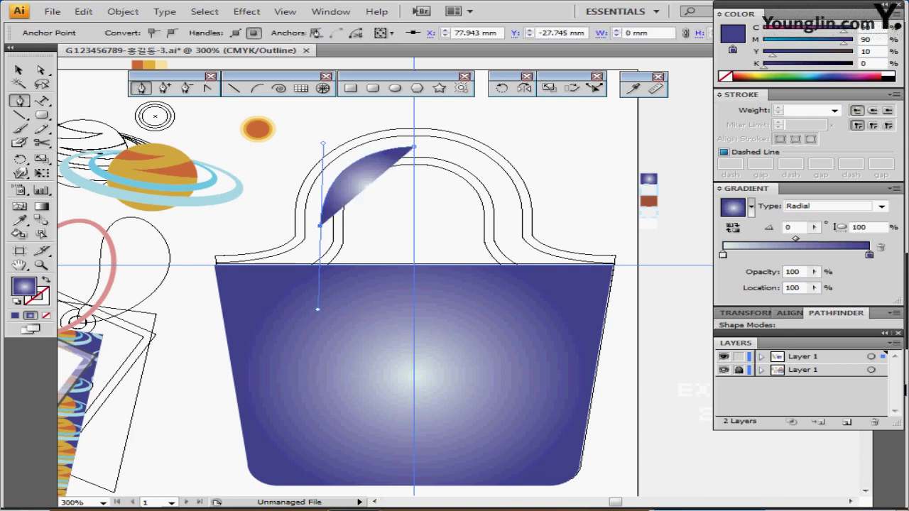
click(45, 315)
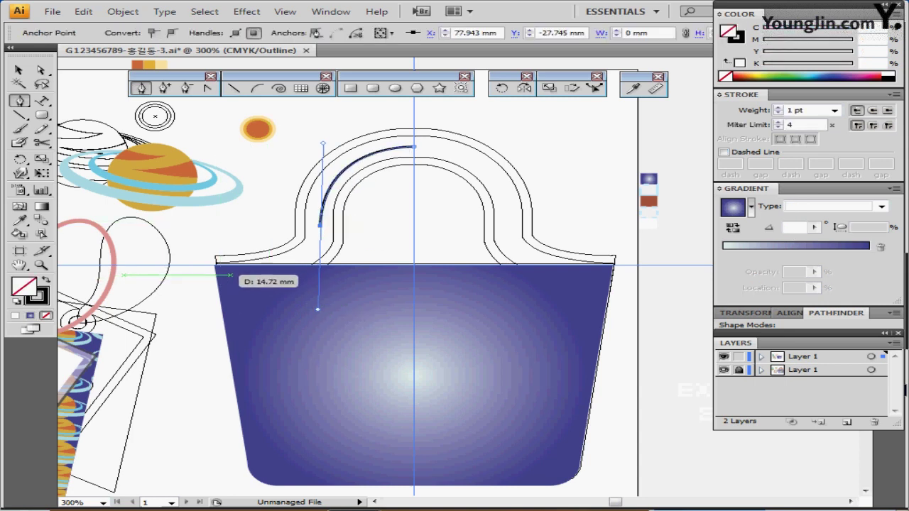
- Continue the handle curve to the bag's upper left edge and adjust its direction handles and end anchor to follow the sketch
drag(295, 259, 278, 267)
key(ctrl+z)
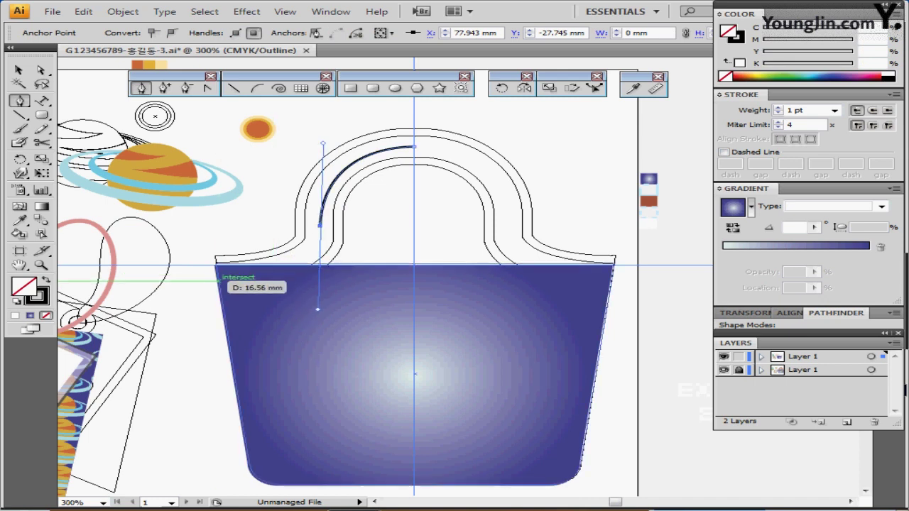
drag(218, 278, 182, 292)
drag(317, 308, 322, 143)
drag(319, 265, 314, 274)
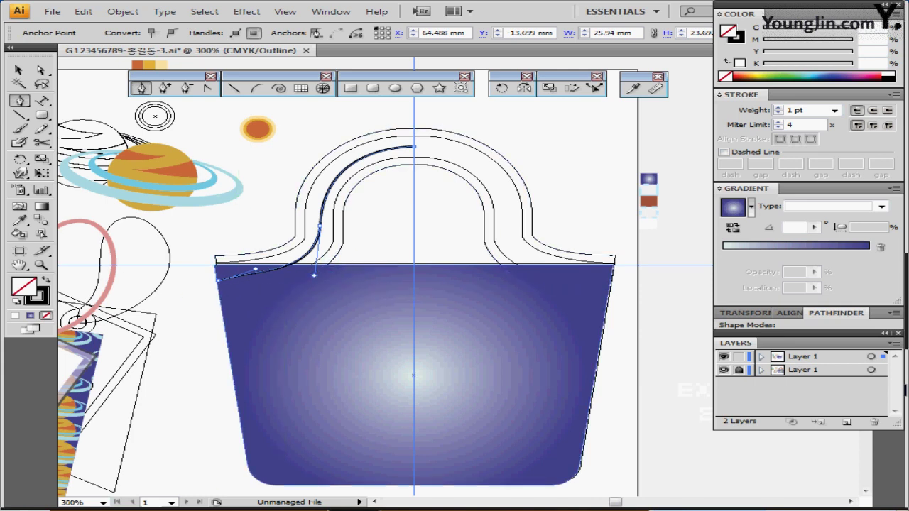
click(219, 280)
drag(218, 278, 257, 270)
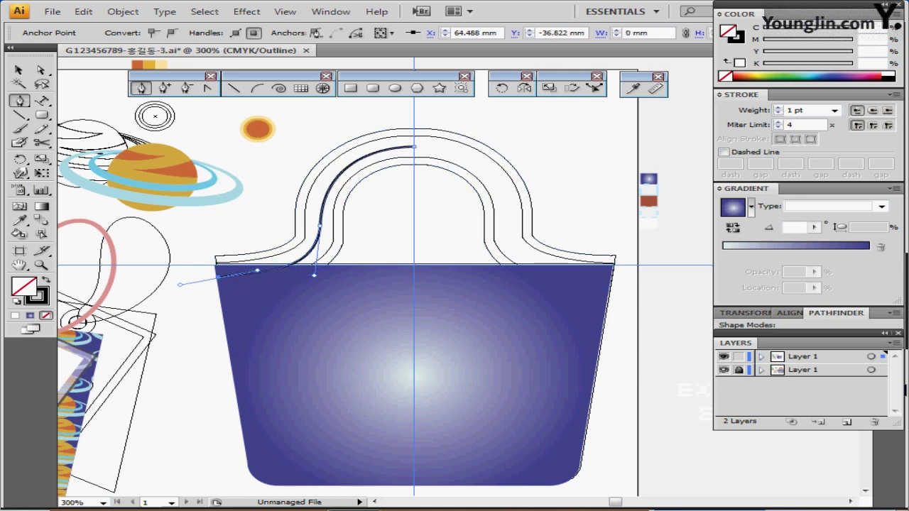
- Hide the sketch layer and reflect a copy of the left handle curve across the vertical guide
key(ctrl+y)
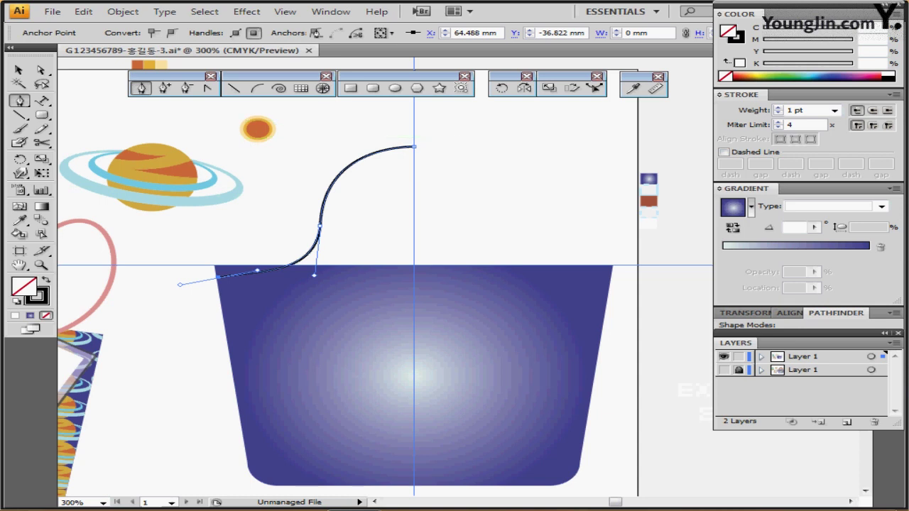
key(v)
click(320, 224)
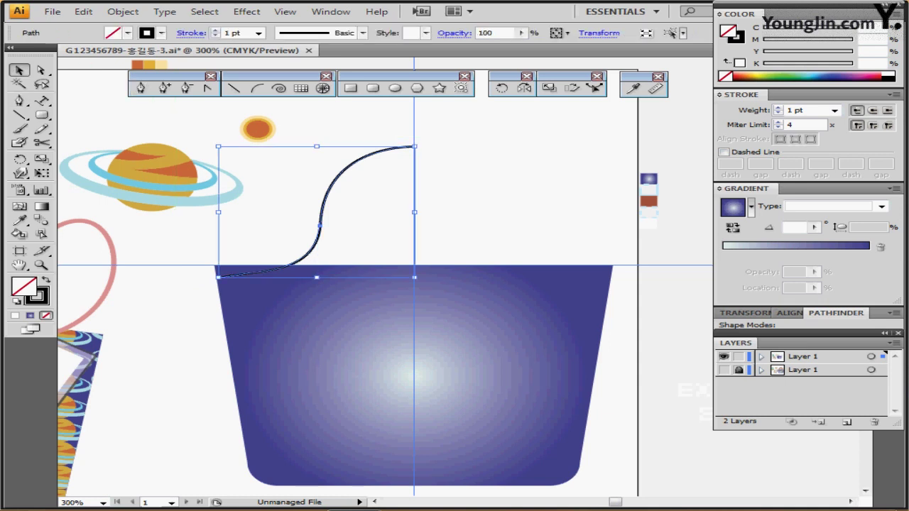
click(524, 87)
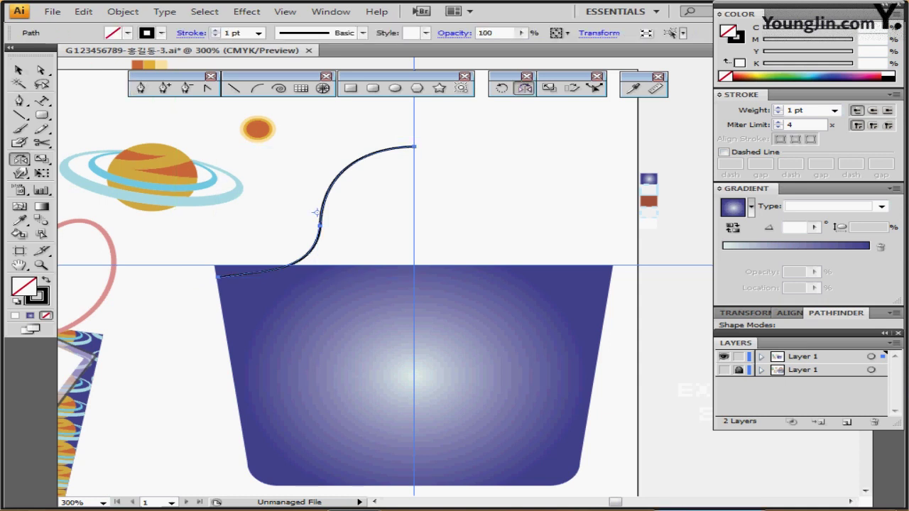
click(414, 193)
drag(320, 218, 558, 245)
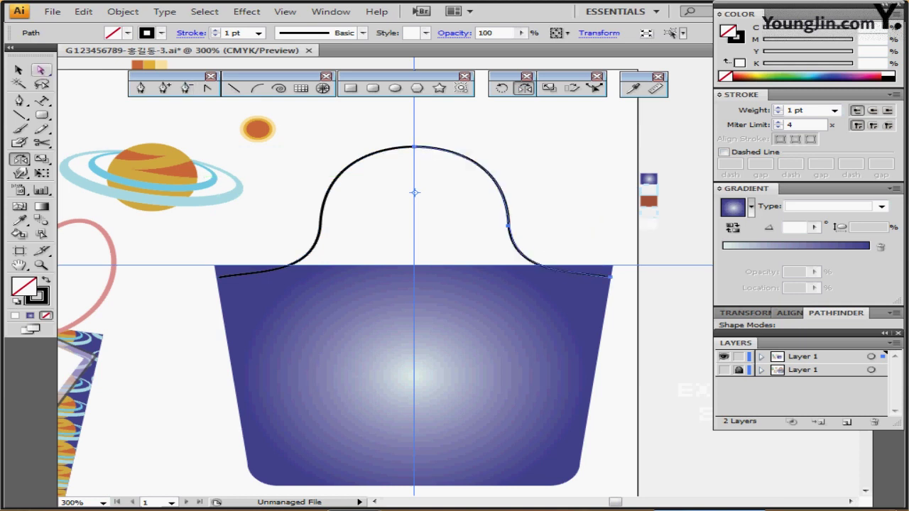
- Join the two handle halves at their shared top anchor with a corner point
click(42, 70)
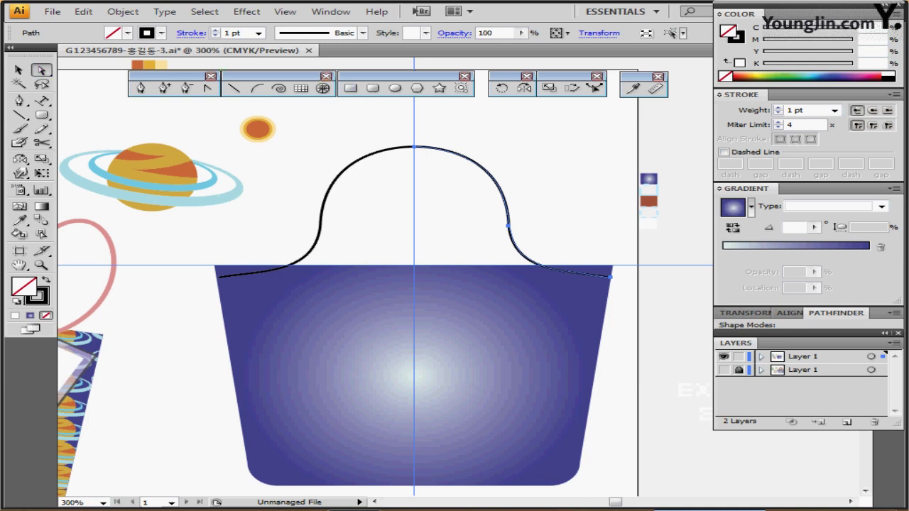
drag(387, 124, 434, 162)
right_click(439, 164)
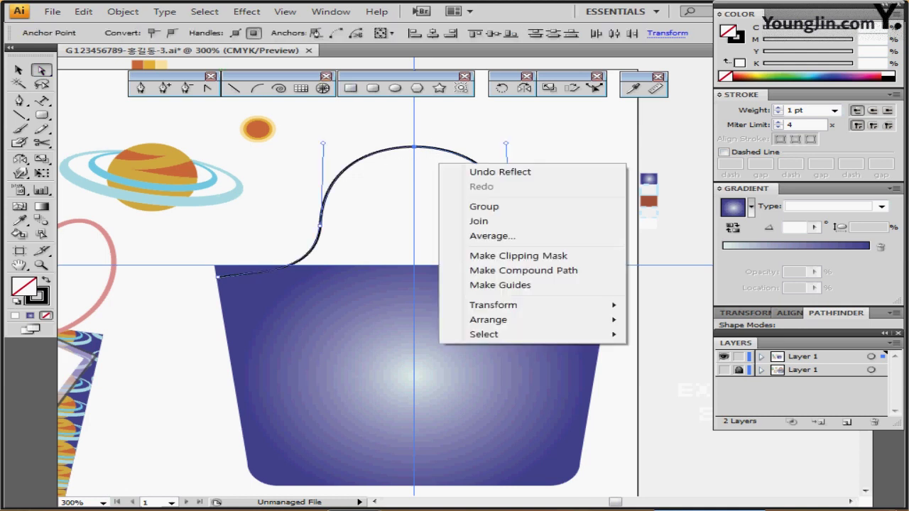
click(478, 221)
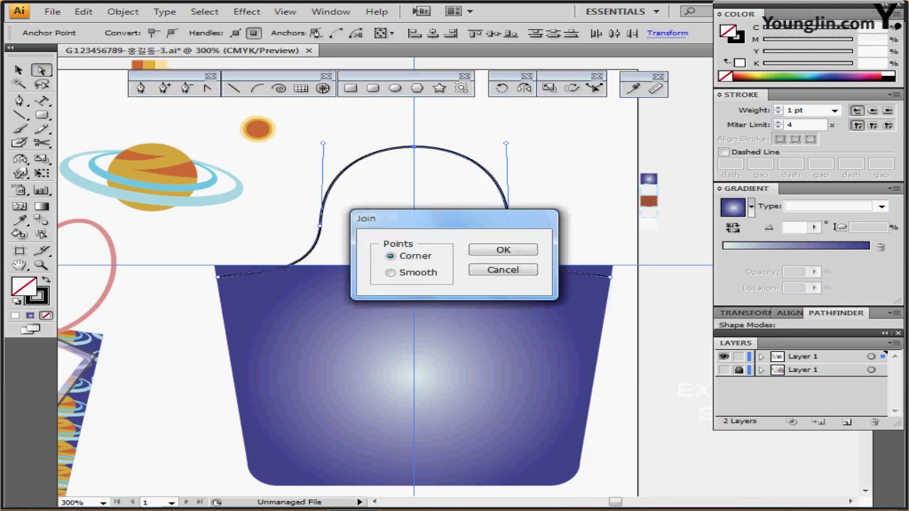
click(503, 250)
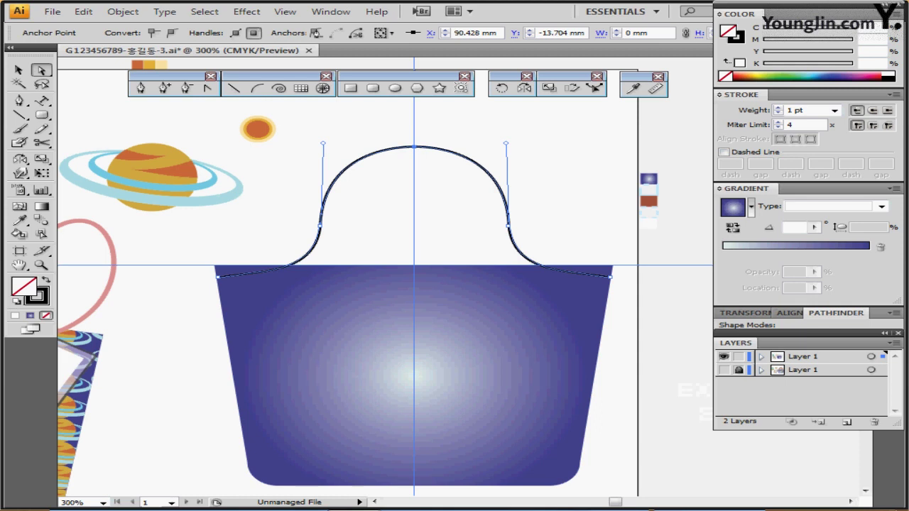
- Set the handle path's stroke weight to 18 pt
click(755, 110)
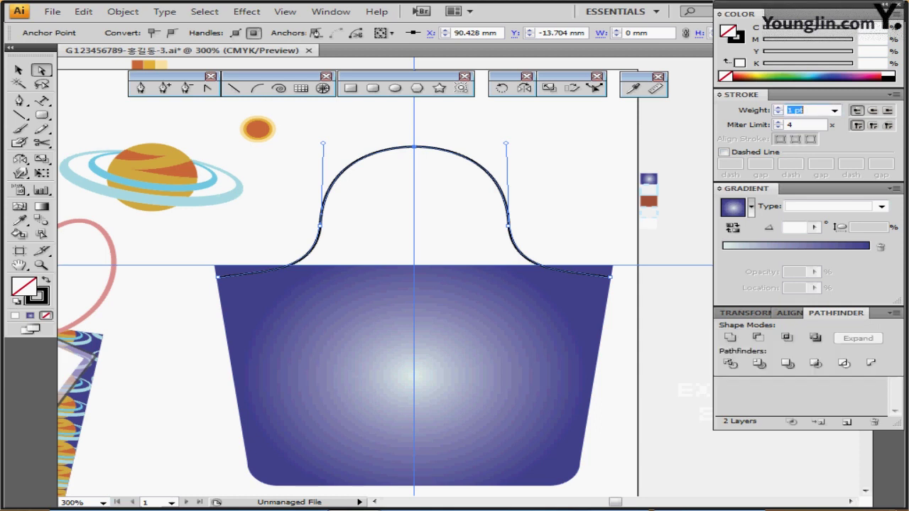
text(18)
key(Return)
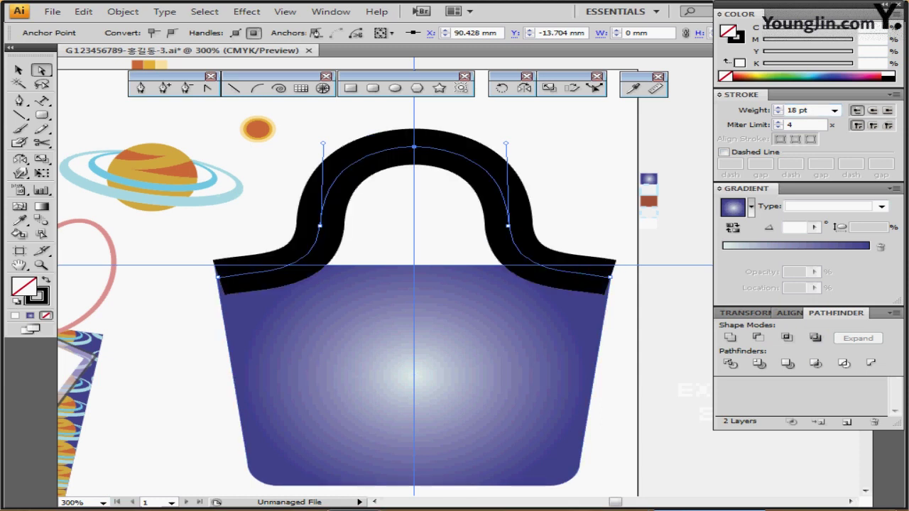
- Nudge the handle's right end anchor rightward and its left end anchor leftward to extend both ends past the bag's sides
key(ctrl)
click(610, 277)
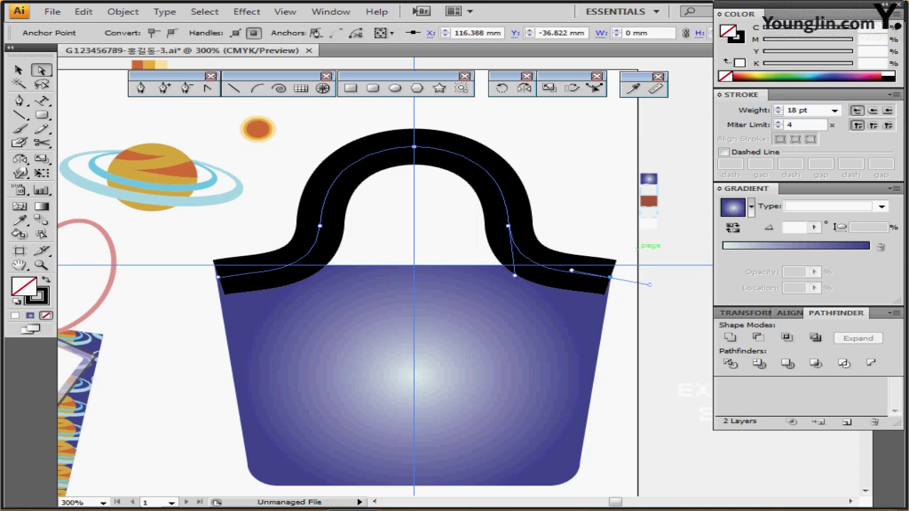
key(Right)
key(Right)
key(Right)
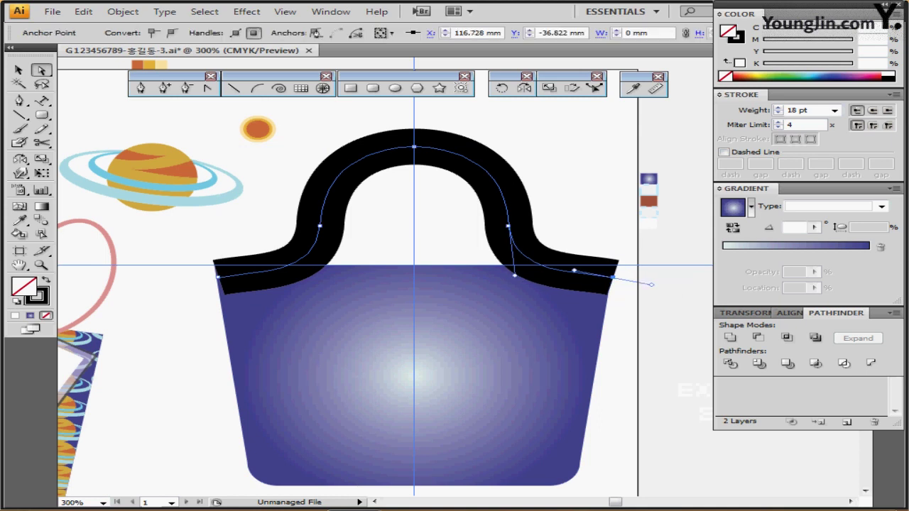
click(217, 277)
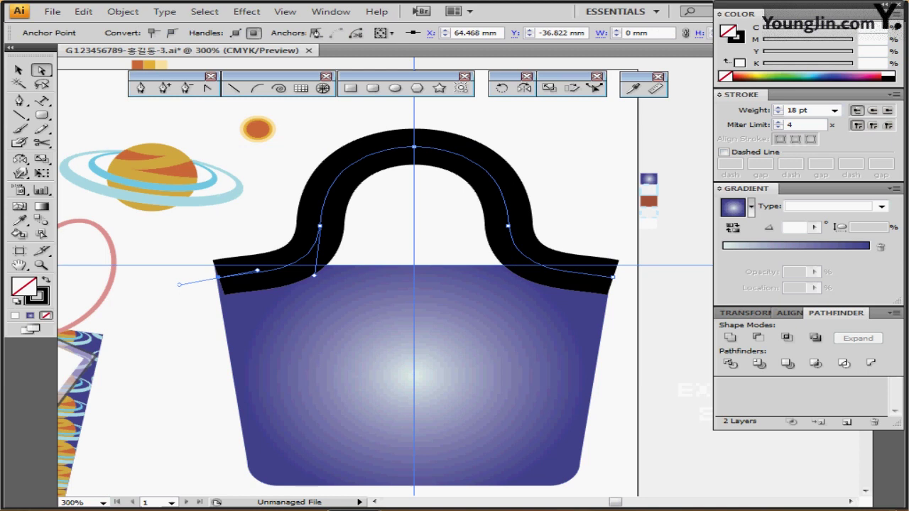
key(Left)
key(Left)
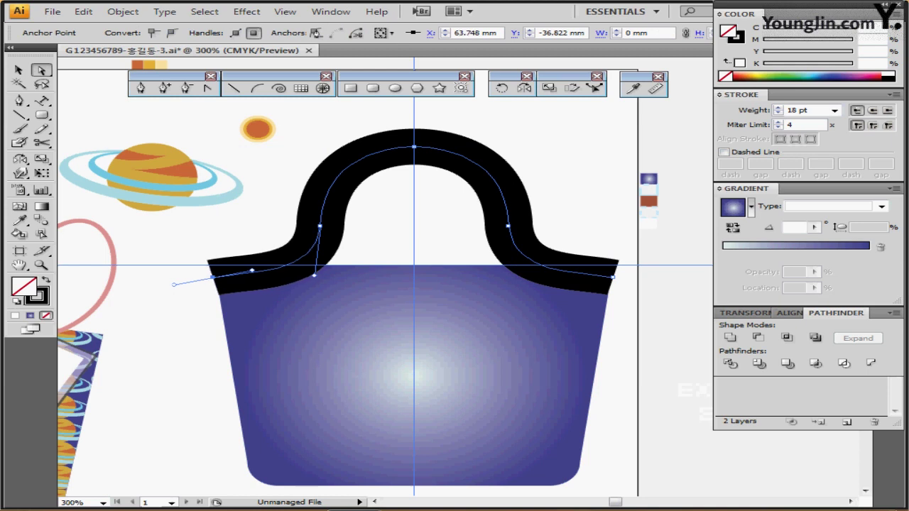
click(612, 277)
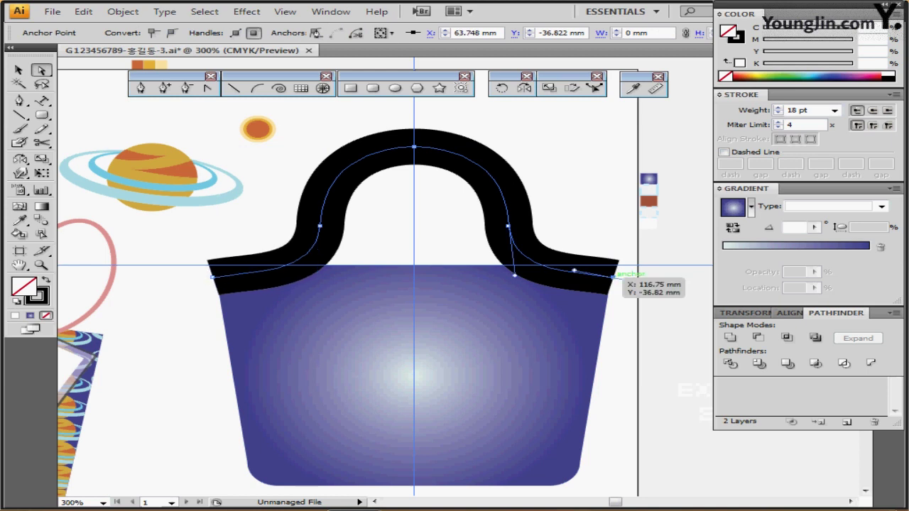
- Convert the thick handle path into a filled shape with Outline Stroke
drag(537, 162, 492, 189)
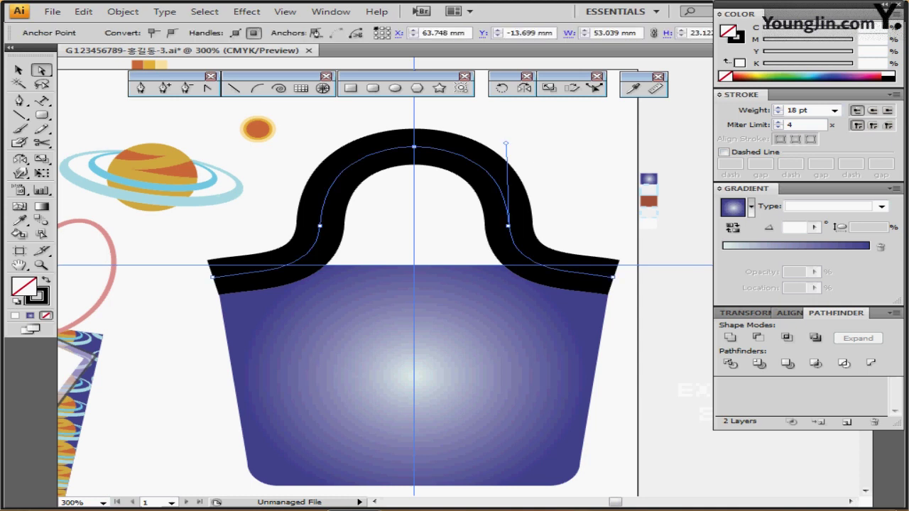
click(83, 11)
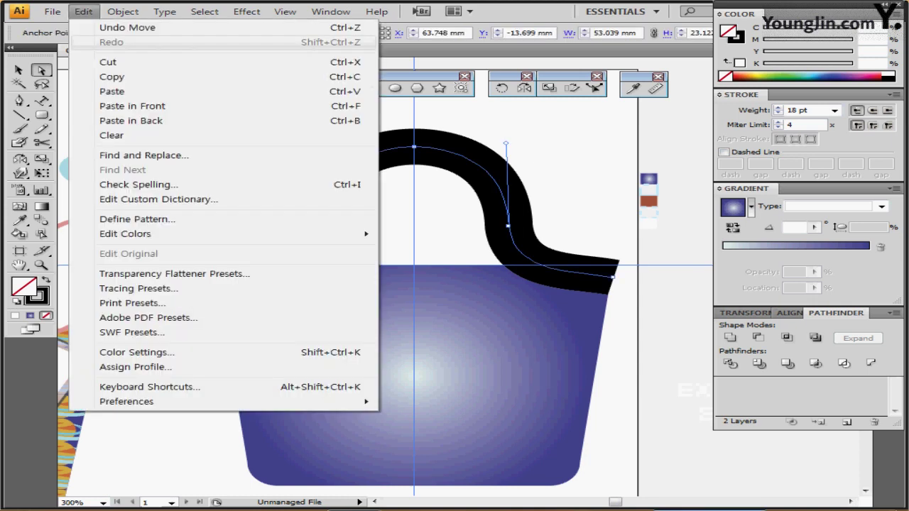
mouse_move(123, 11)
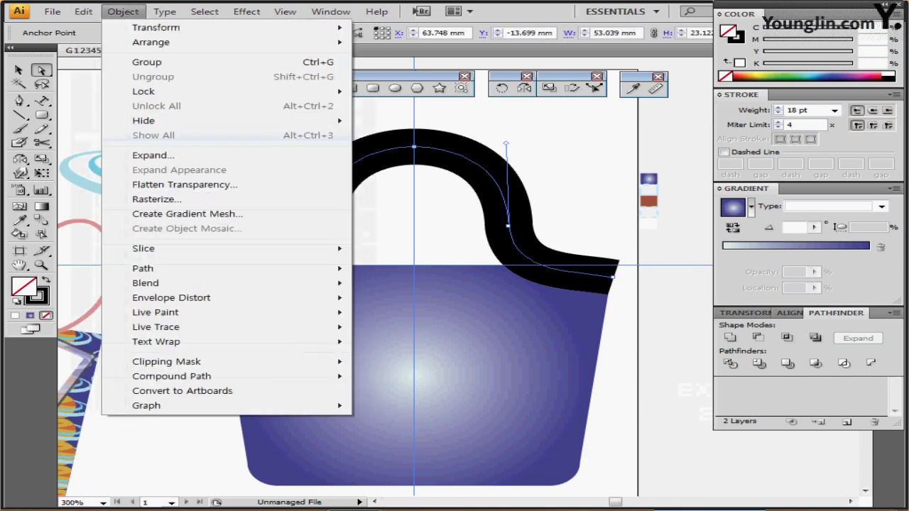
mouse_move(234, 269)
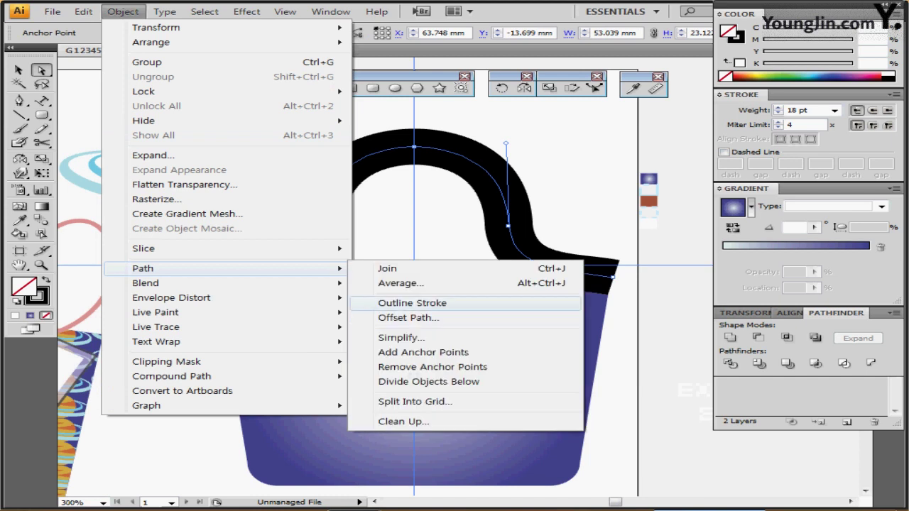
click(412, 302)
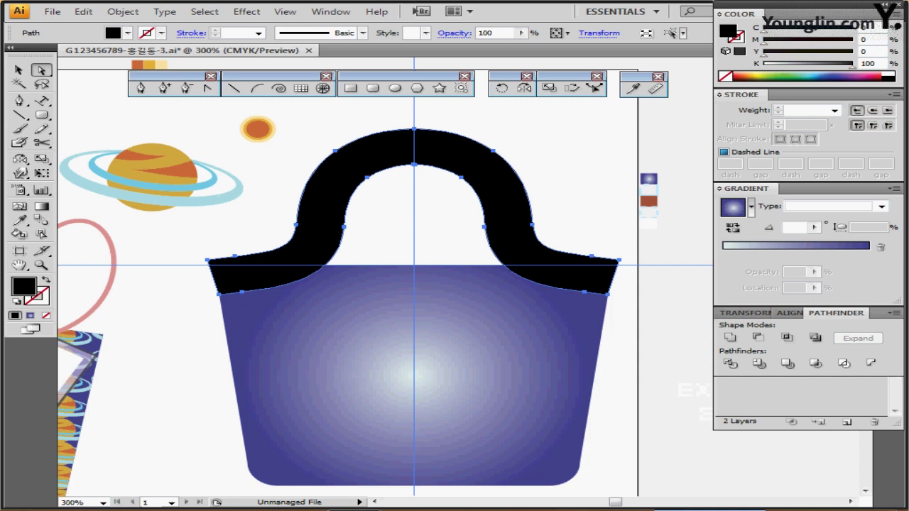
- Fill the handle with the brown sampled from the reference color swatches beside the artboard
drag(566, 254, 486, 254)
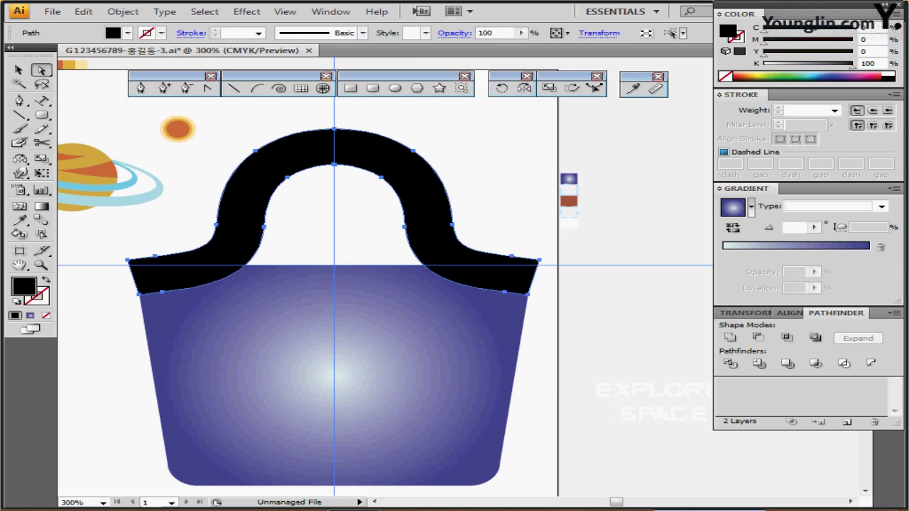
key(i)
click(569, 201)
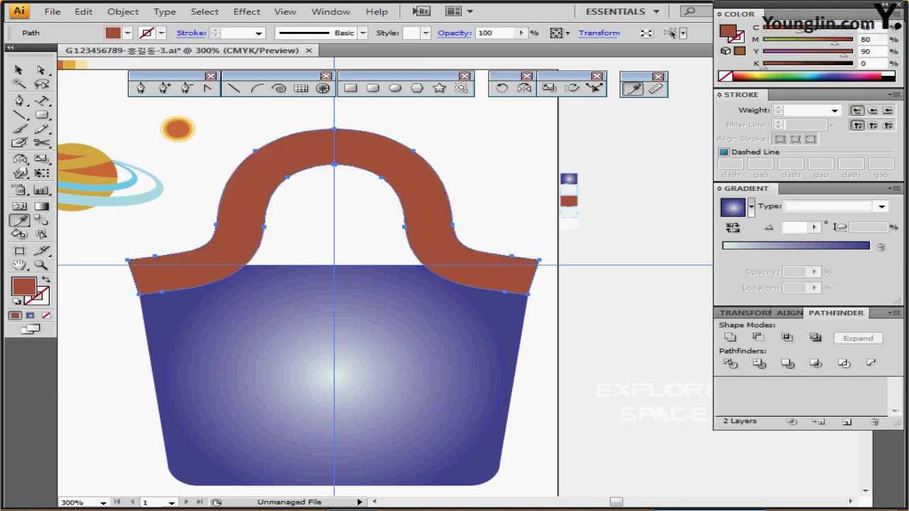
key(ctrl+shift+a)
- Isolate the brown handle path for editing and switch the artwork to Outline view
key(ctrl+equal)
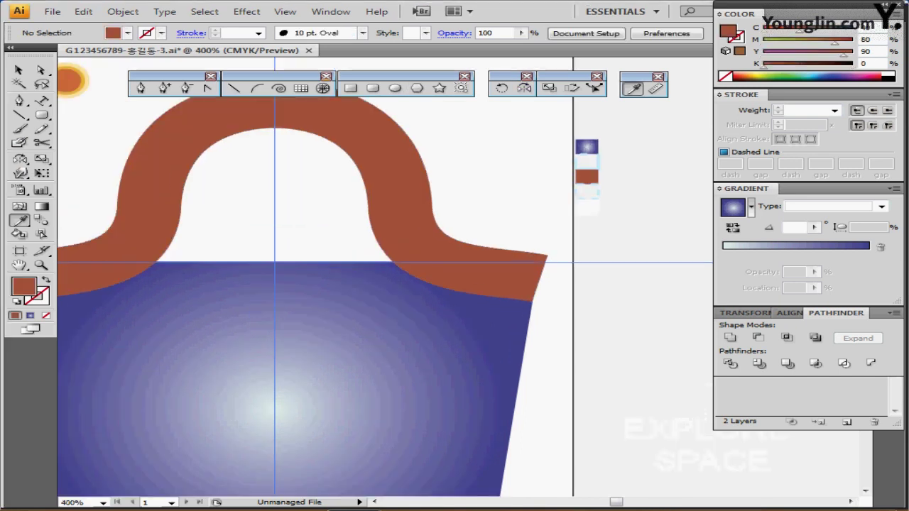
drag(234, 276, 266, 188)
key(ctrl+equal)
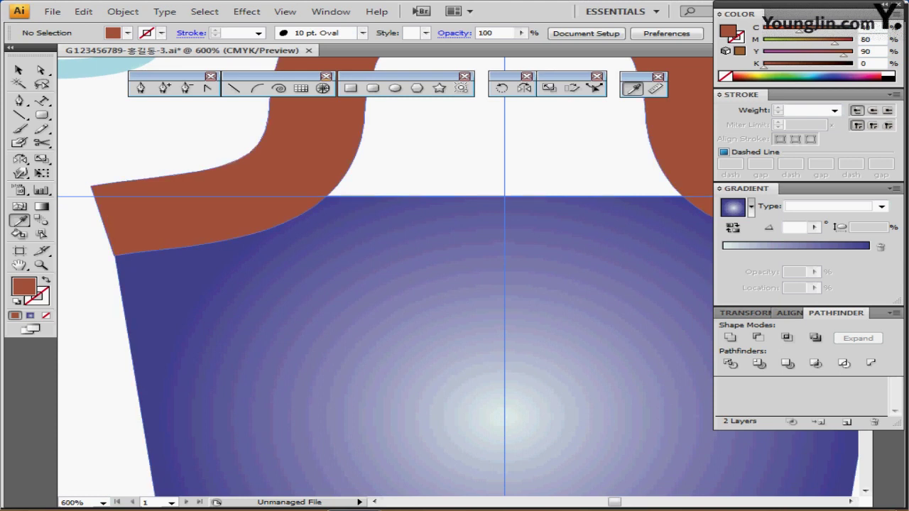
key(v)
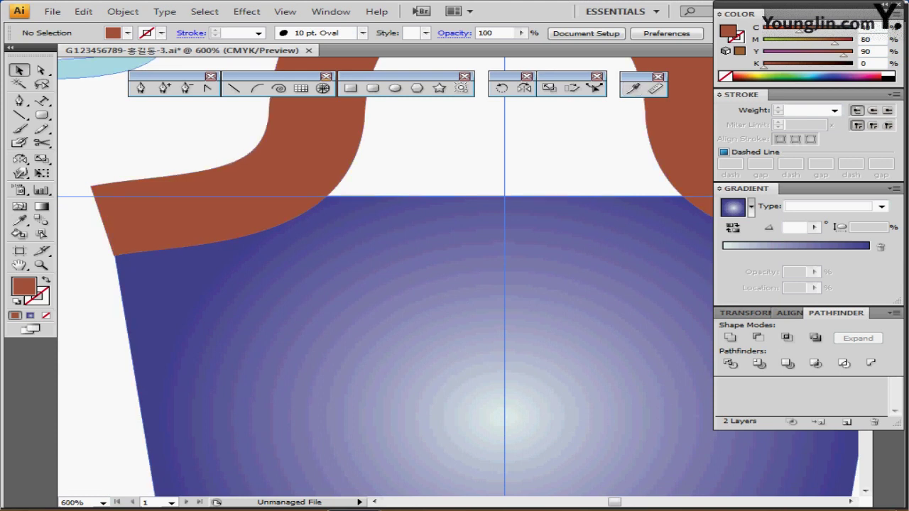
double_click(276, 124)
drag(276, 125, 265, 212)
scroll(454, 284, down, 1)
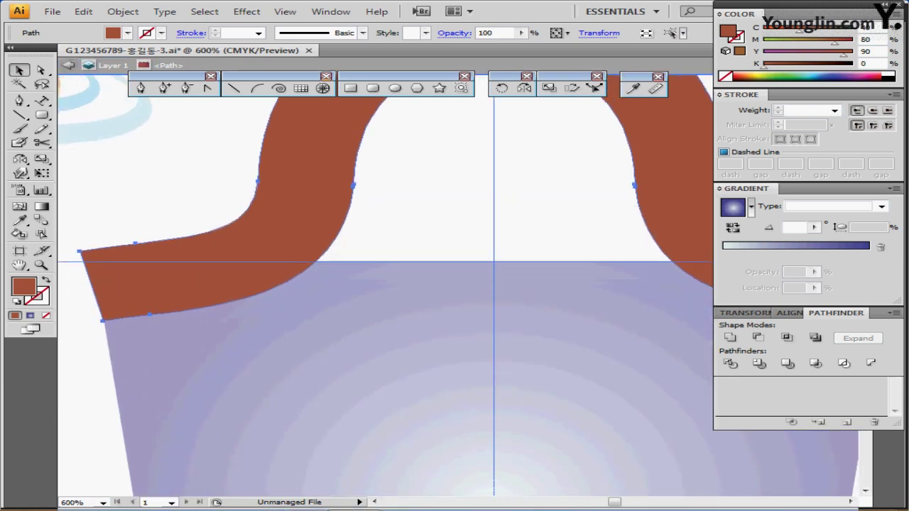
key(ctrl+y)
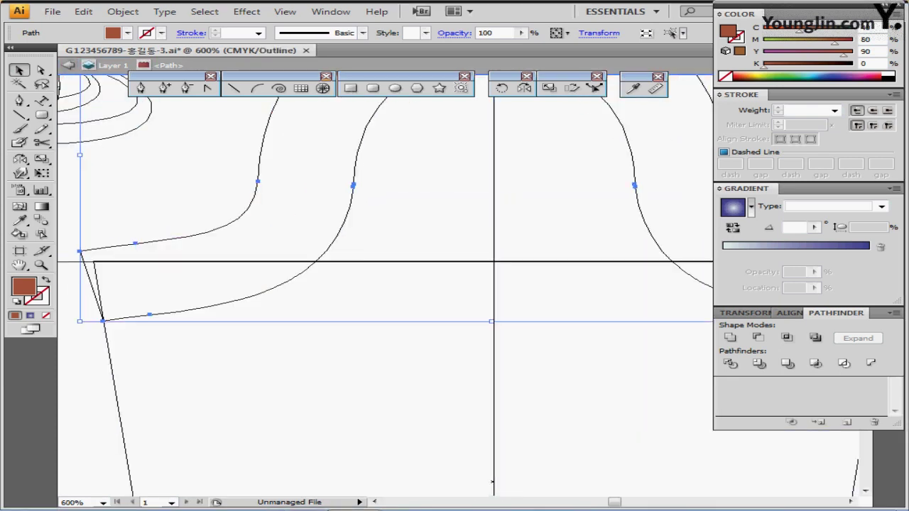
- Draw a straight line following the bag's left side and crossing fully through the handle's left end
drag(454, 298, 476, 258)
key(backslash)
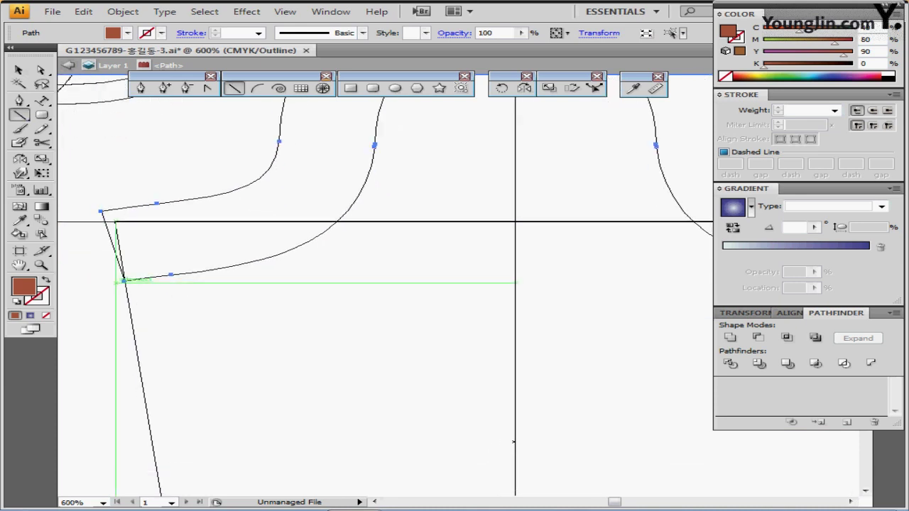
drag(125, 281, 105, 171)
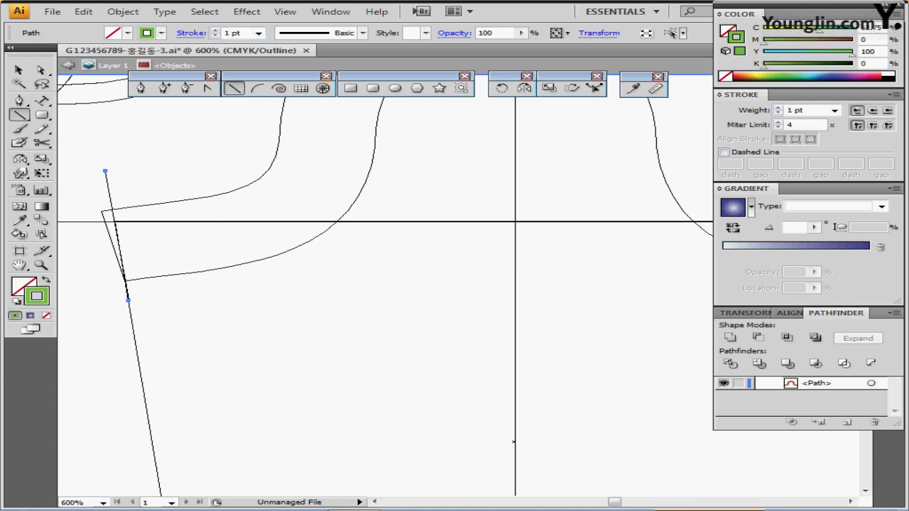
key(ctrl+minus)
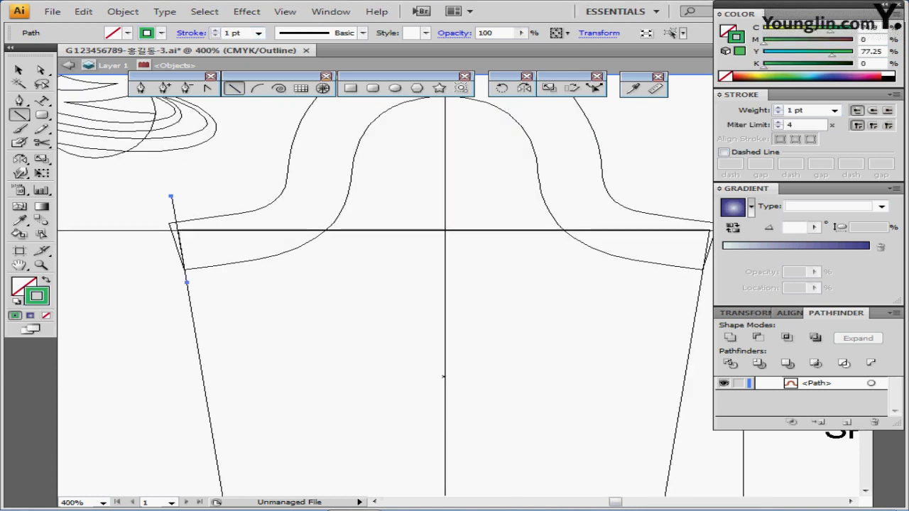
key(ctrl+minus)
drag(534, 260, 544, 199)
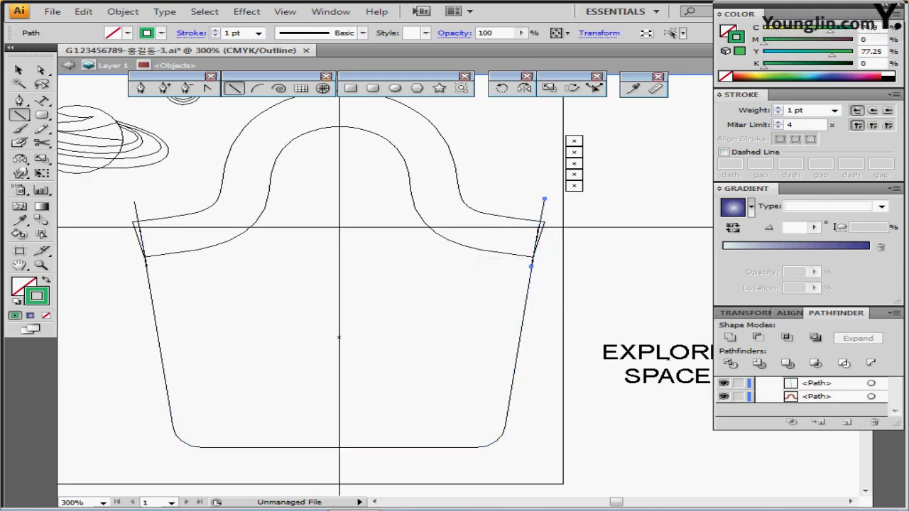
key(ctrl+plus)
key(ctrl+plus)
drag(284, 156, 586, 301)
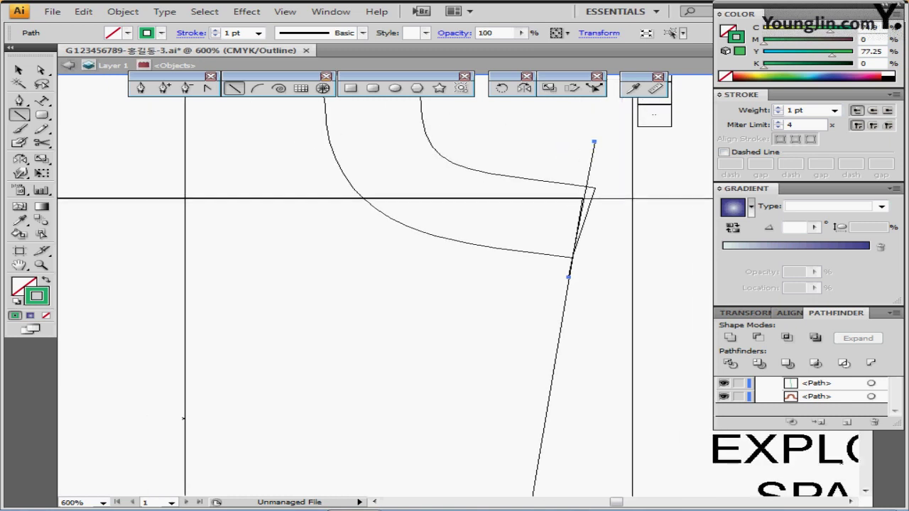
key(Delete)
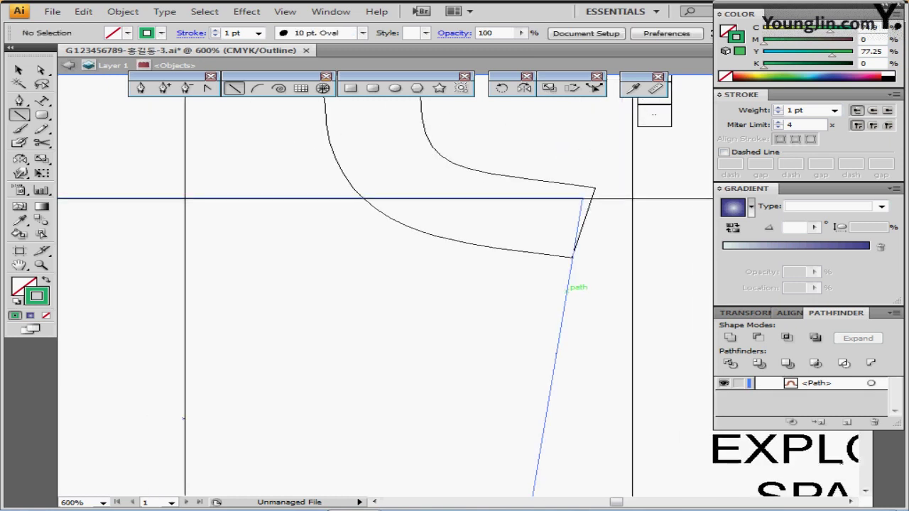
- Draw a straight line following the bag's right side through the handle's right end, and return to Preview mode
drag(571, 286, 590, 152)
key(ctrl+minus)
key(ctrl+minus)
key(ctrl+y)
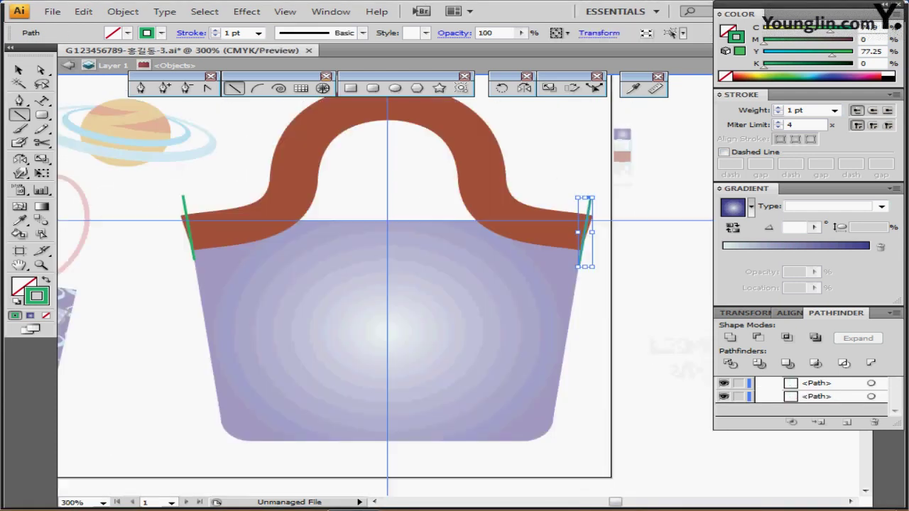
- Divide the handle with the two cutting lines, delete the slivers outside the bag's sides, and leave isolation mode
key(ctrl+a)
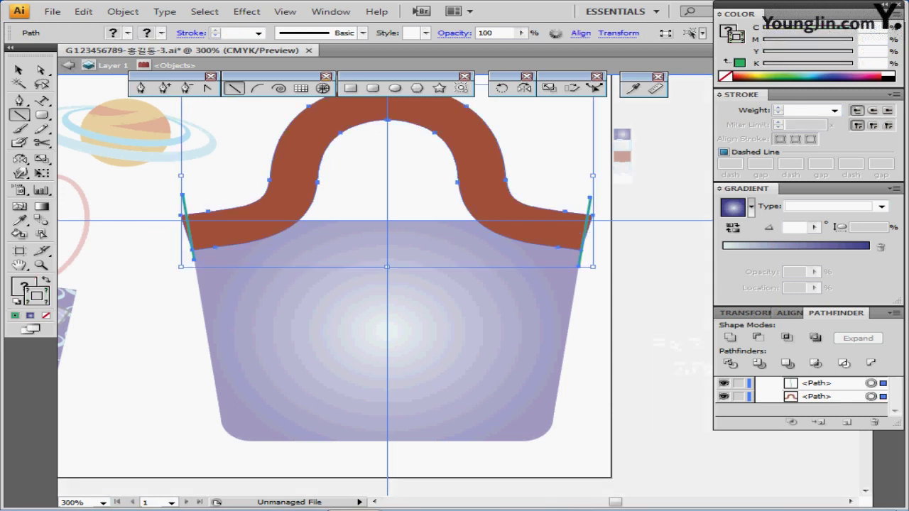
click(730, 363)
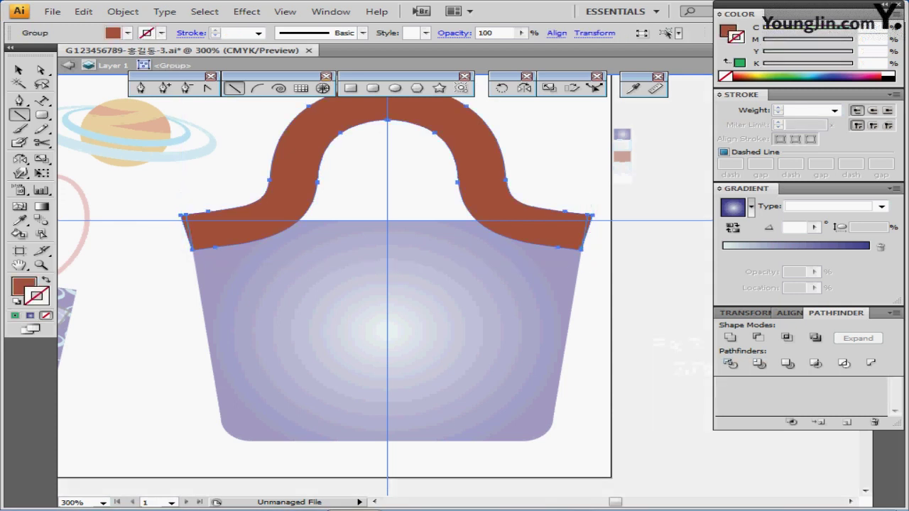
key(ctrl+shift+a)
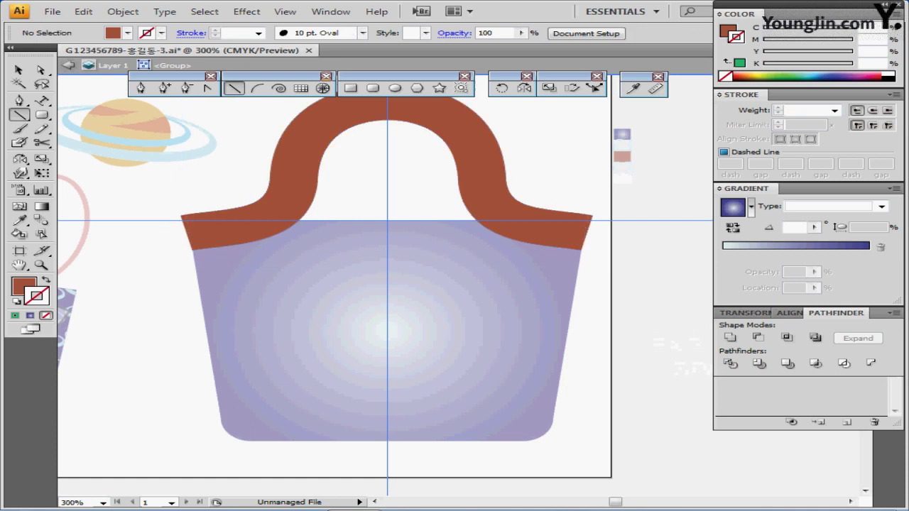
click(179, 220)
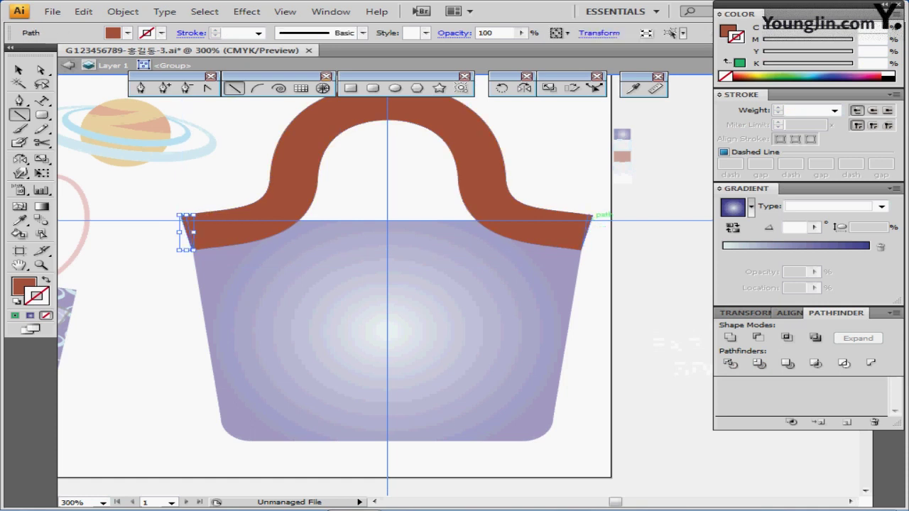
shift+click(590, 214)
key(Delete)
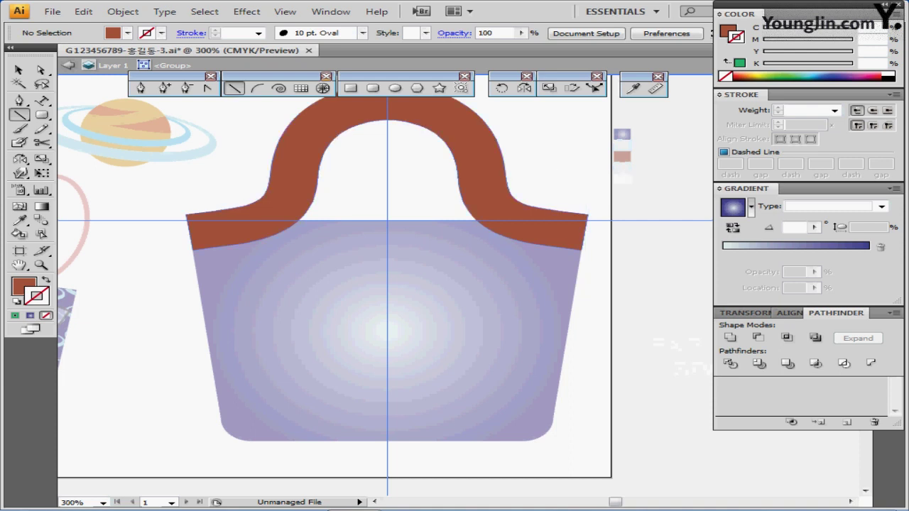
key(Escape)
- Create a smaller copy of the trimmed handle's outline inside it with a negative Offset Path
drag(387, 270, 366, 316)
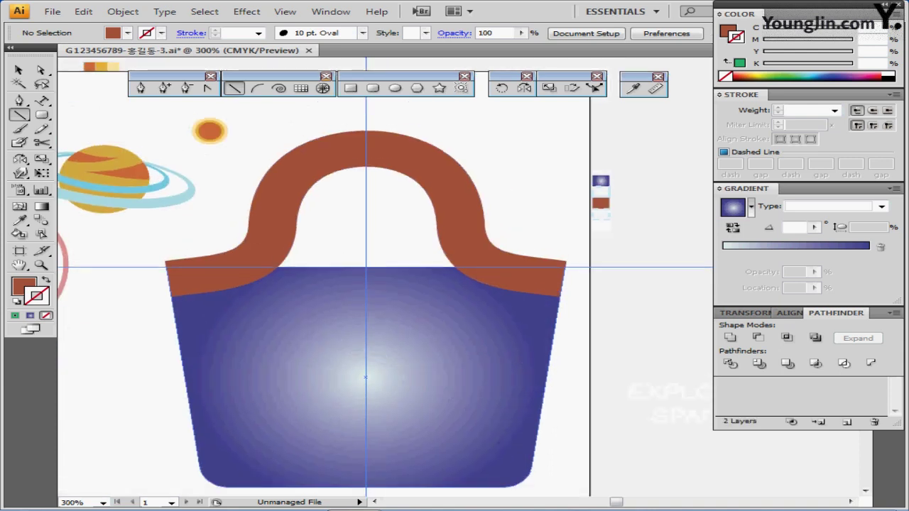
ctrl+click(285, 186)
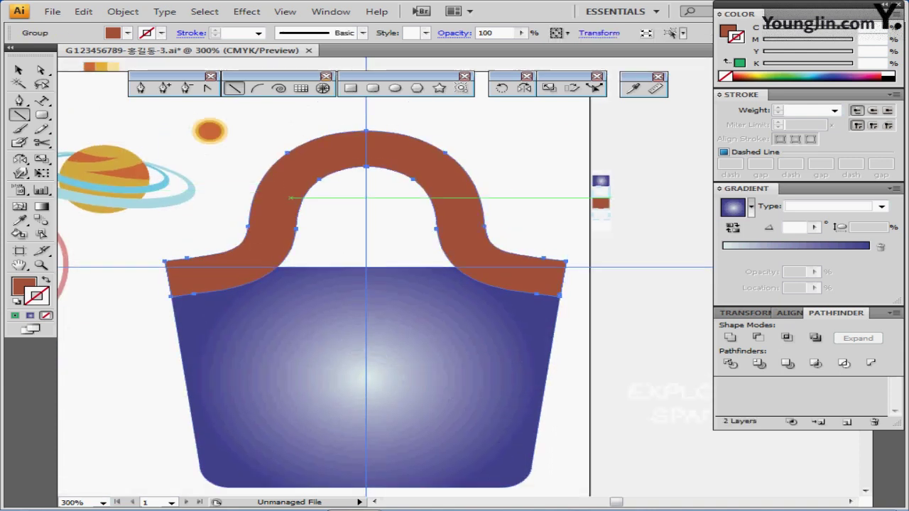
click(123, 11)
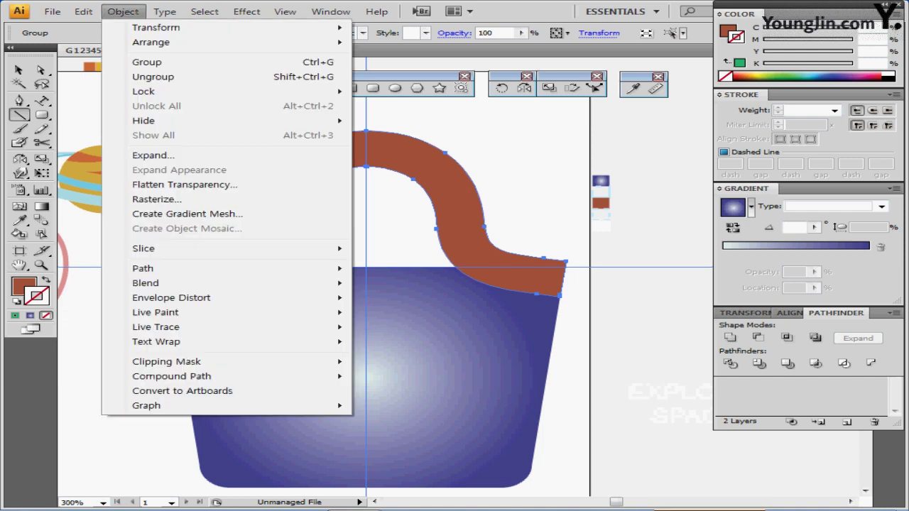
mouse_move(178, 269)
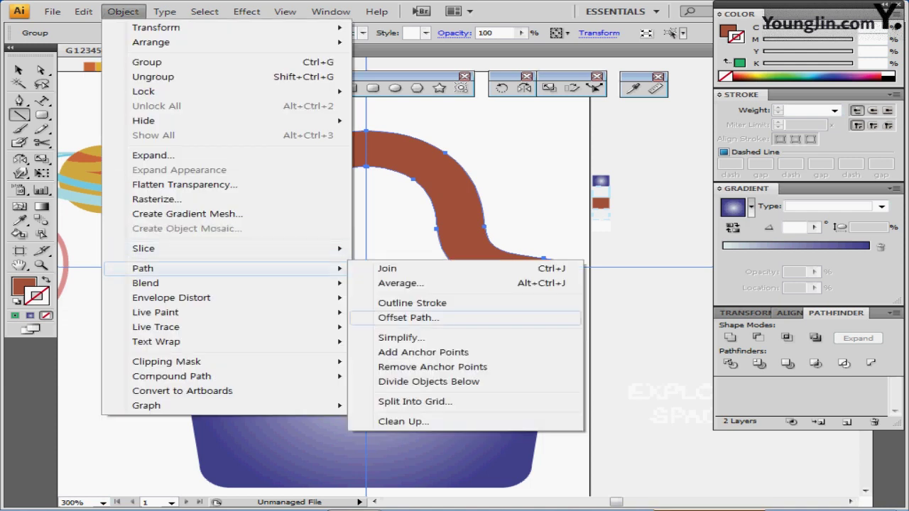
click(409, 318)
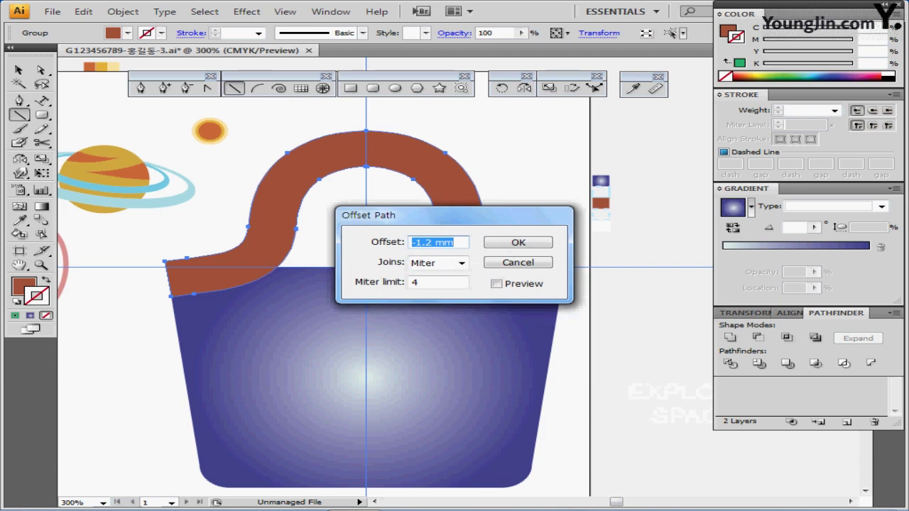
drag(426, 242, 458, 243)
text(3)
key(Return)
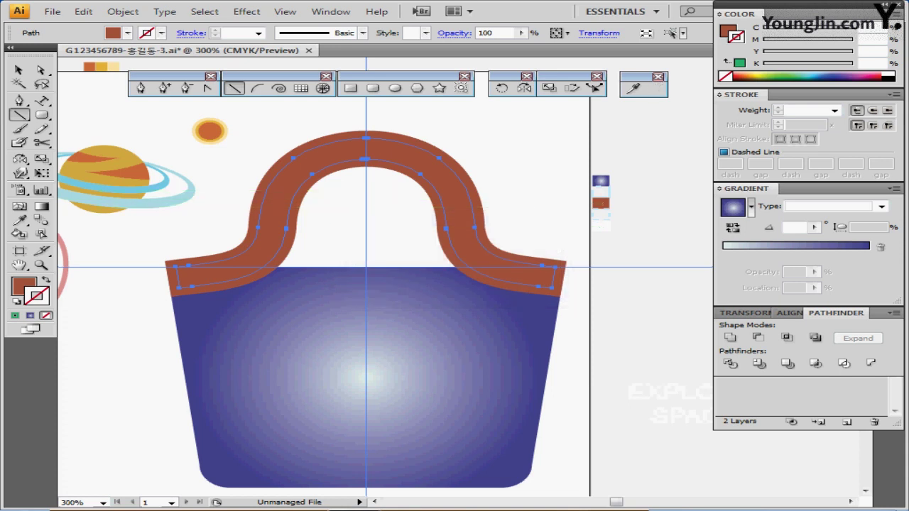
- Give the inner handle outline no fill and the light blue 1 pt stroke with 2 pt dashes sampled from the reference swatches
click(20, 220)
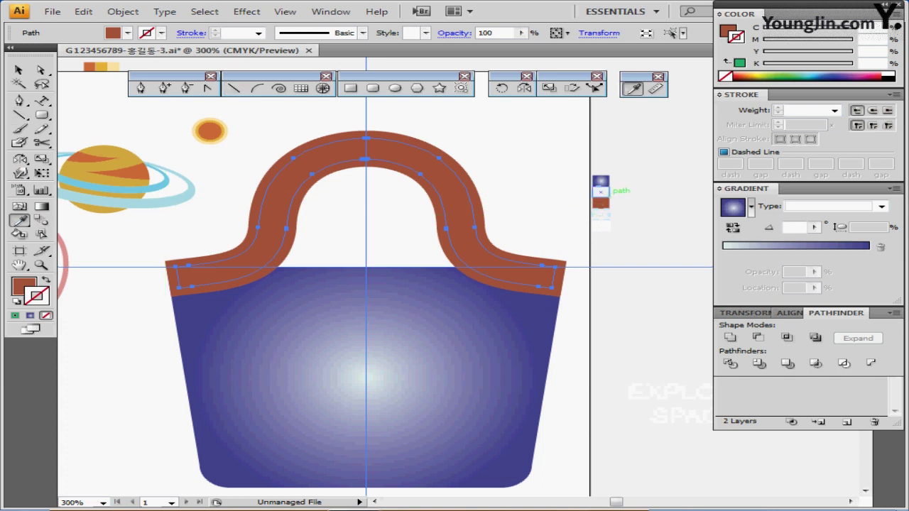
click(600, 210)
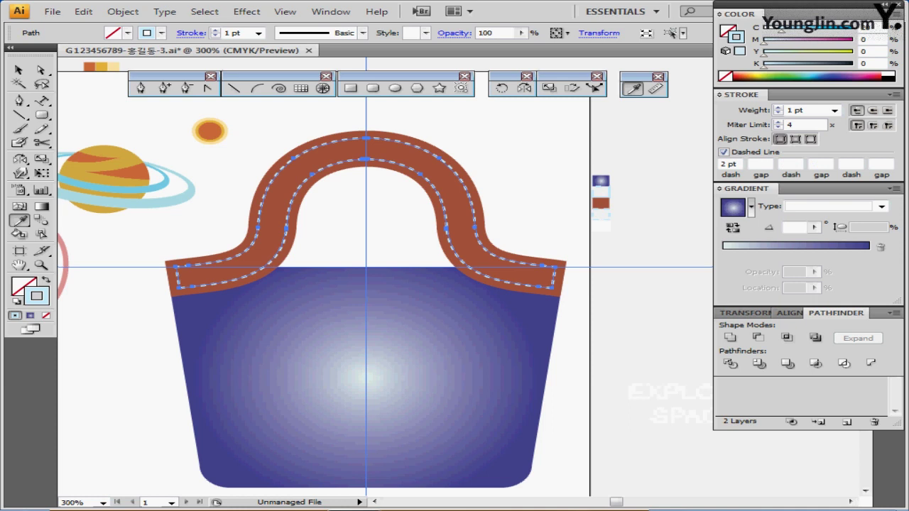
ctrl+click(224, 284)
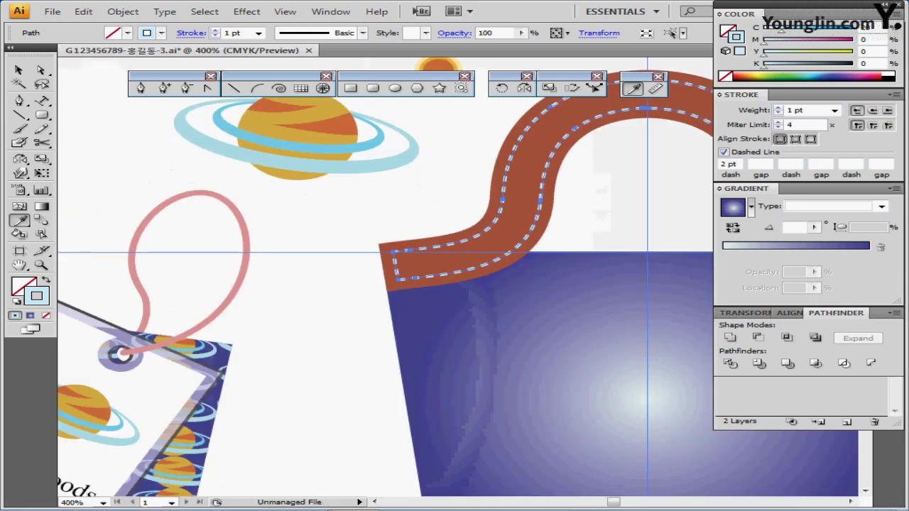
ctrl+click(505, 252)
drag(504, 253, 251, 293)
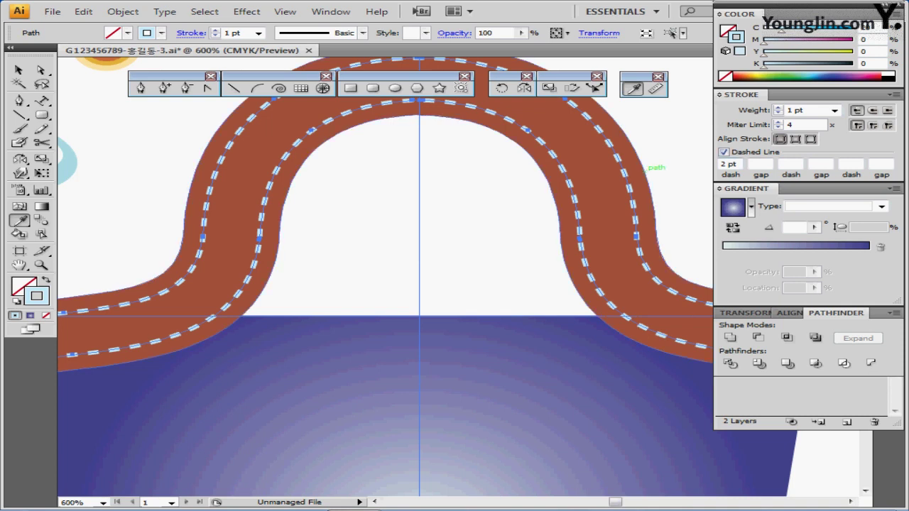
key(ctrl+shift+a)
- Delete the short end segment of the dashed stitching path at the handle's left end
drag(383, 234, 512, 202)
ctrl+click(225, 313)
drag(426, 284, 210, 289)
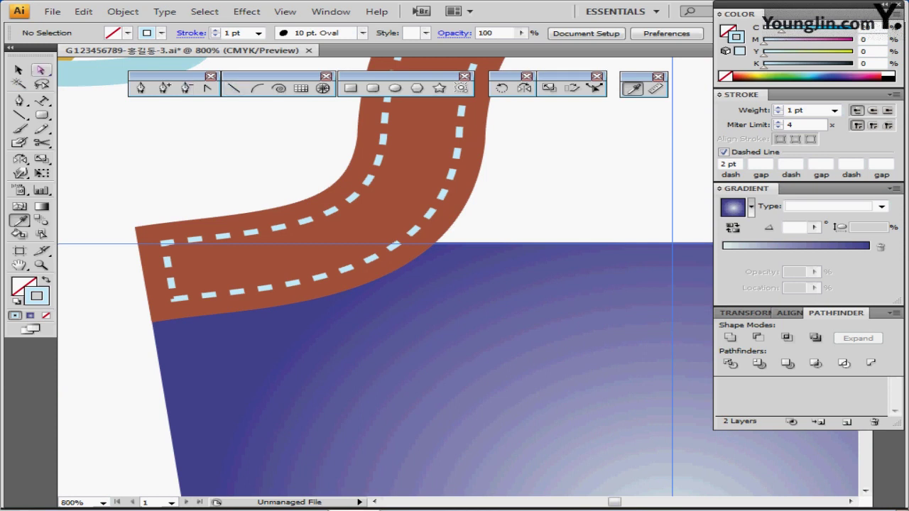
click(41, 70)
click(170, 263)
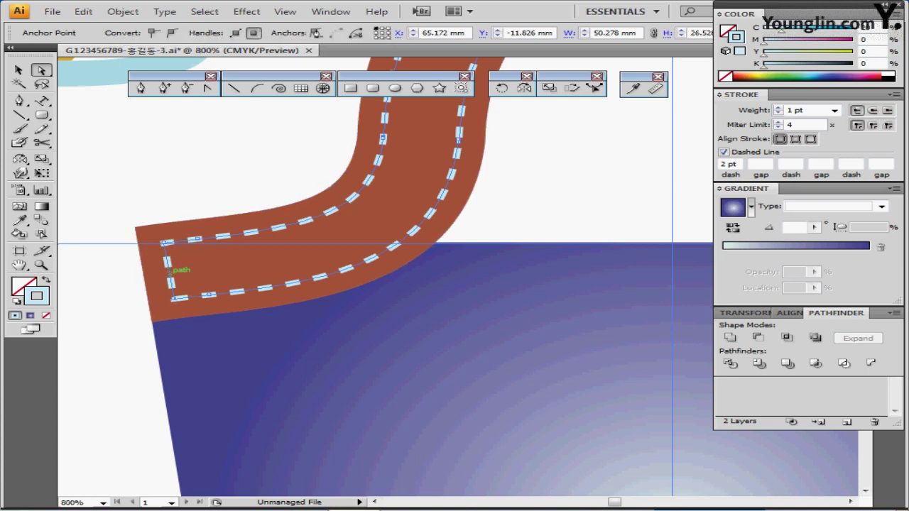
key(Delete)
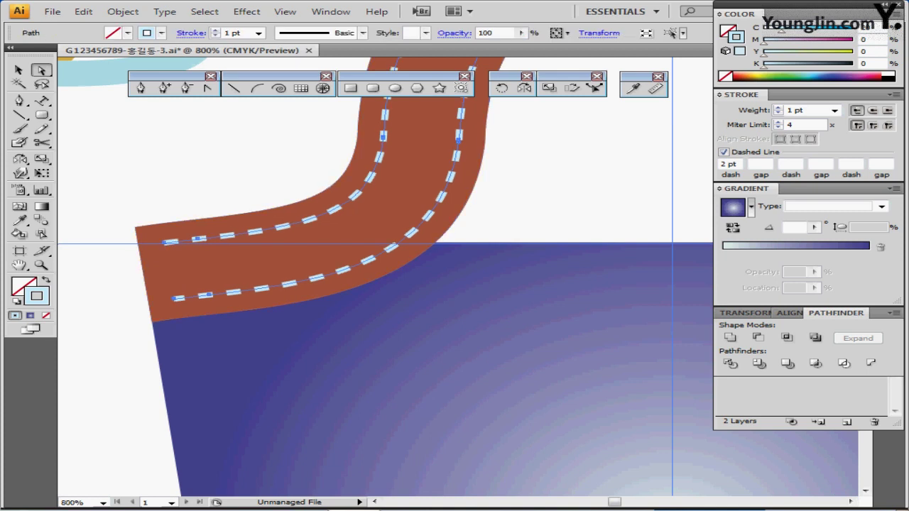
- Extend both open left ends of the dashed stitching path outward to the handle's left edge
click(113, 252)
drag(165, 243, 140, 248)
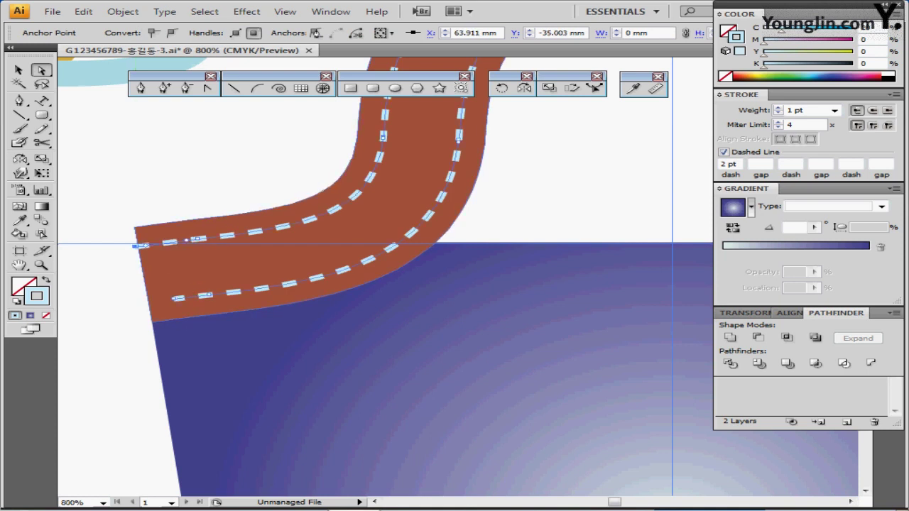
click(175, 299)
drag(135, 245, 139, 246)
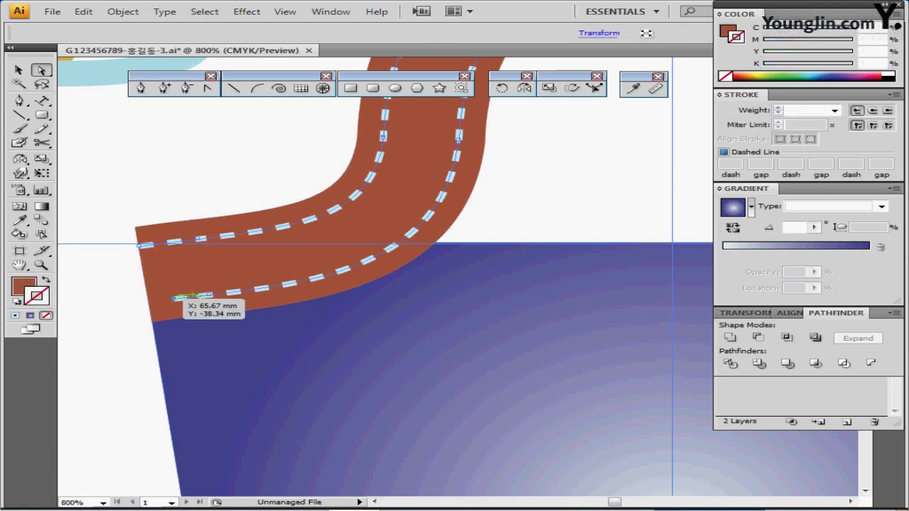
drag(173, 297, 150, 303)
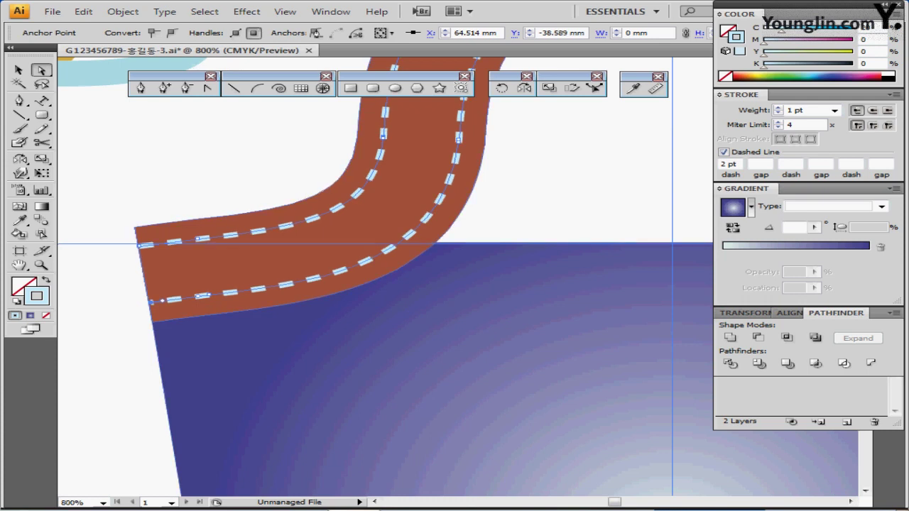
- Nudge the lower left open end of the dashed stitching path slightly upward along the handle's edge
key(Up)
key(Up)
key(Up)
key(Up)
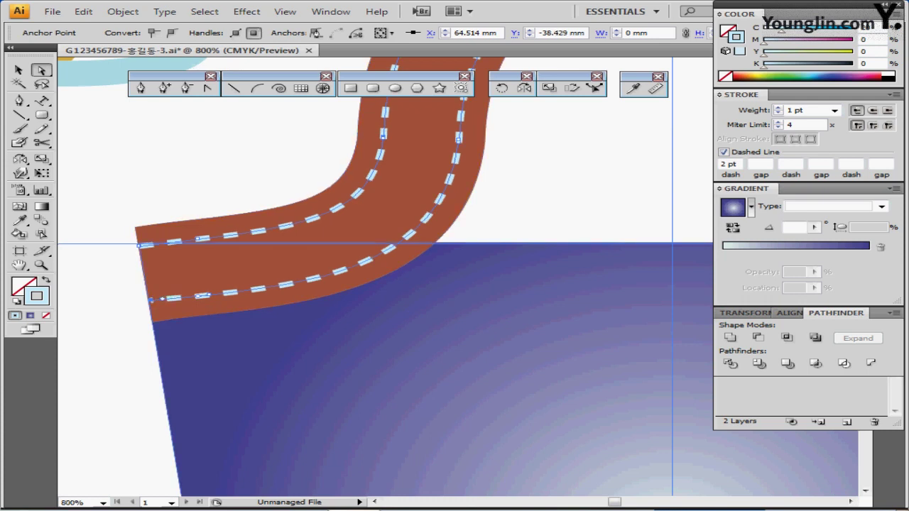
- Delete the short end segment of the dashed stitching path at the handle's right end
key(ctrl+minus)
scroll(625, 206, down, 2)
drag(624, 206, 179, 177)
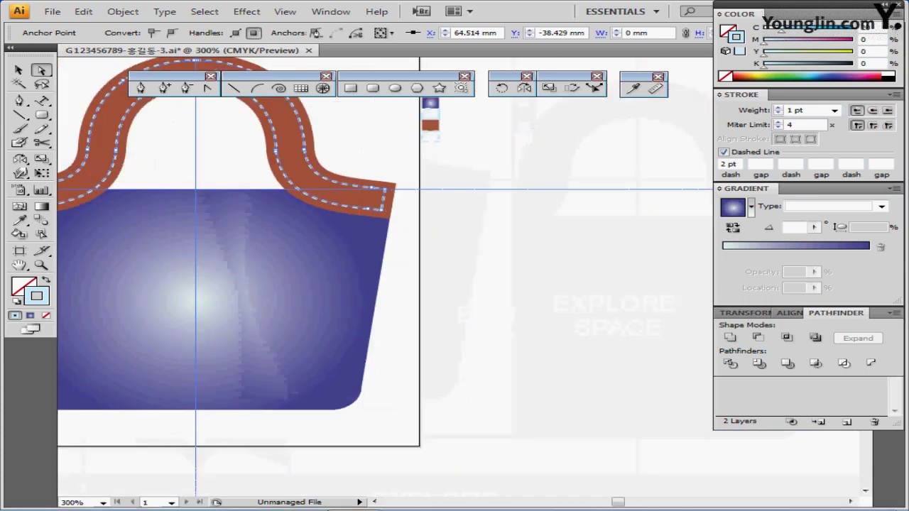
drag(358, 165, 429, 252)
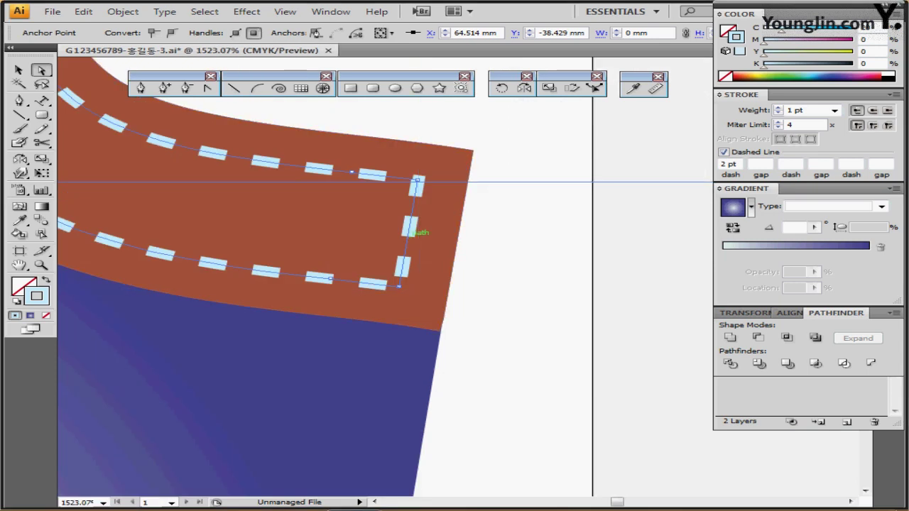
click(410, 227)
key(ctrl+shift+a)
click(411, 229)
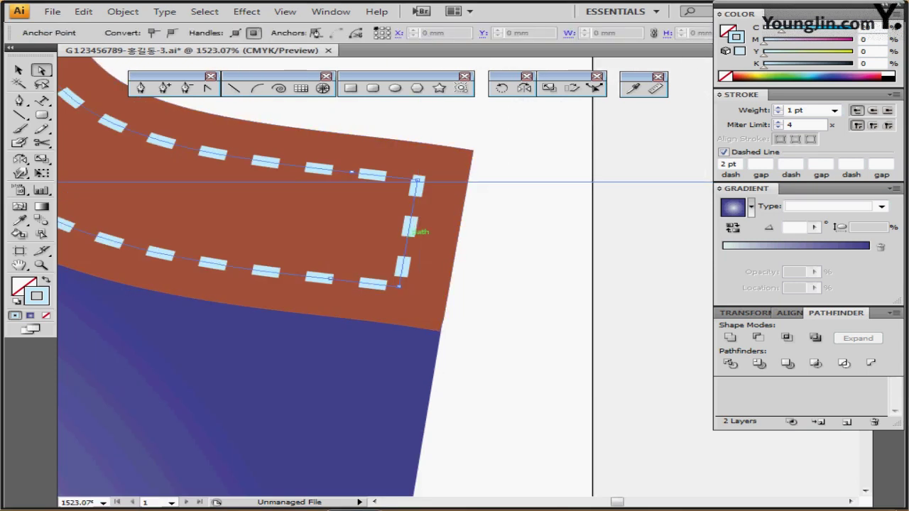
key(Delete)
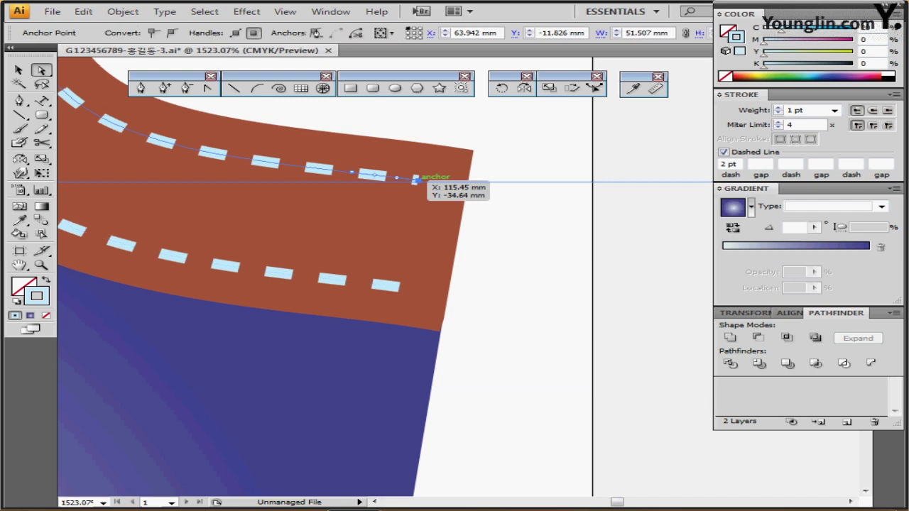
- Extend both open right ends of the dashed stitching path outward to the handle's right edge
drag(415, 181, 465, 185)
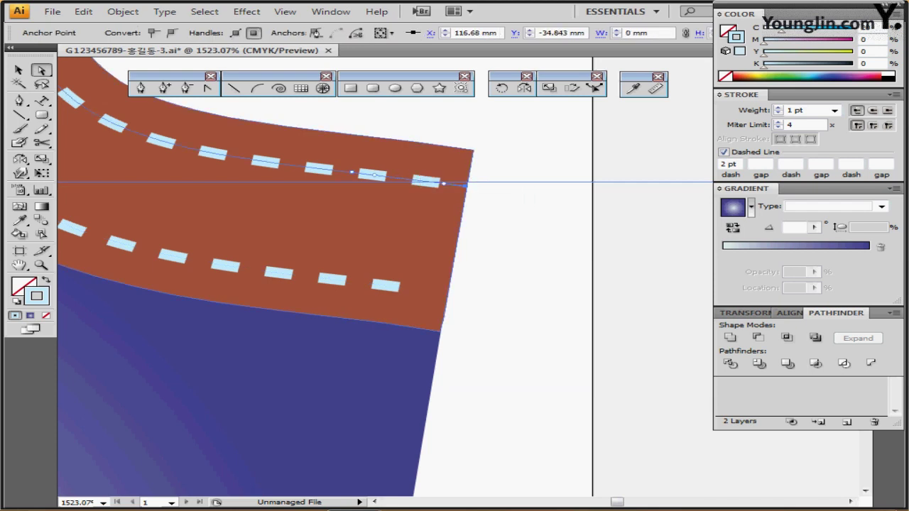
click(400, 285)
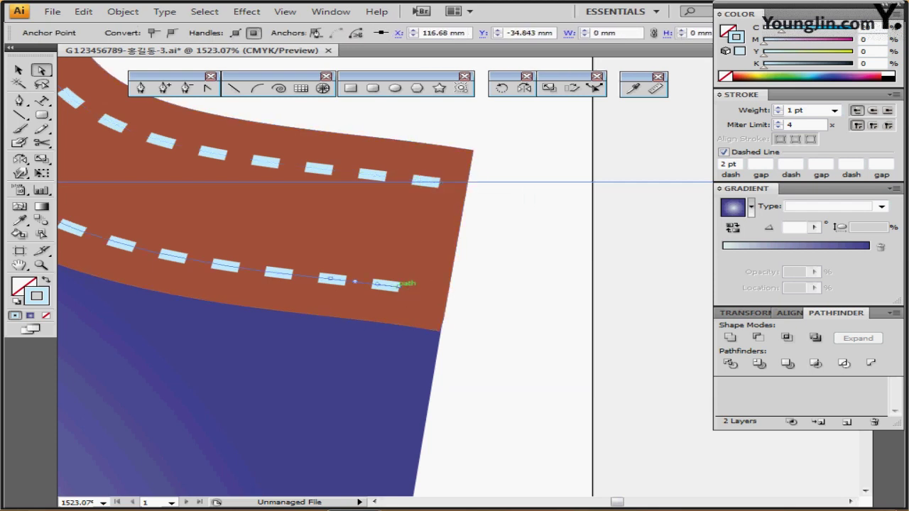
drag(400, 285, 444, 292)
click(460, 185)
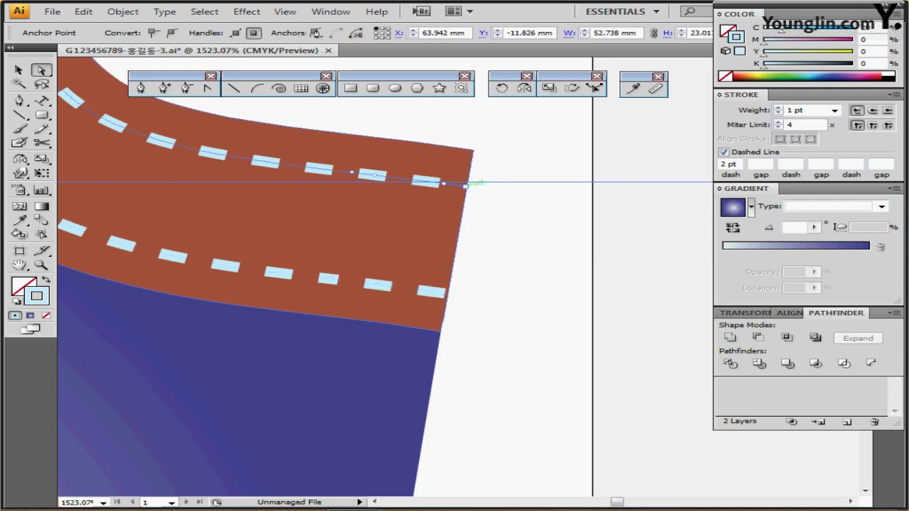
mouse_move(460, 185)
mouse_down()
mouse_move(481, 189)
mouse_move(465, 187)
mouse_up()
- Create a smaller copy of the bag body's outline inside it with an Offset Path of -2.5 mm
scroll(454, 277, down, 6)
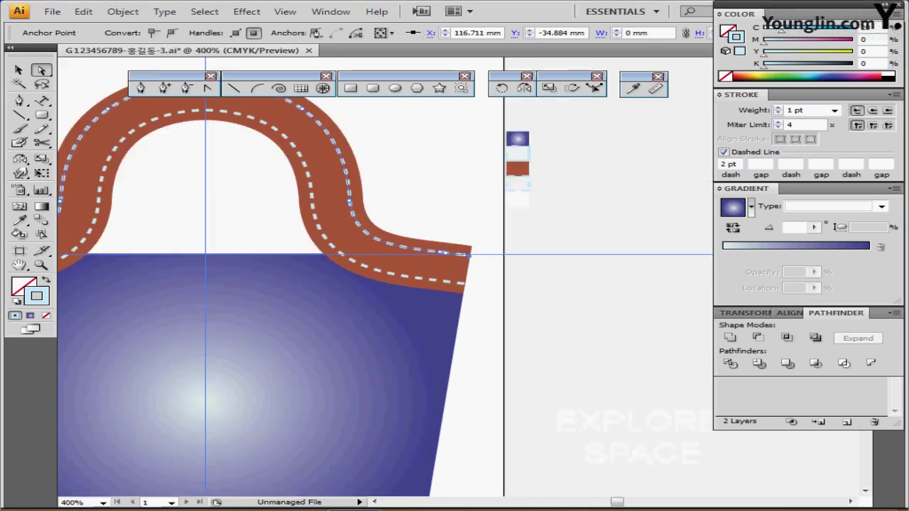
scroll(401, 241, up, 1)
drag(440, 277, 437, 279)
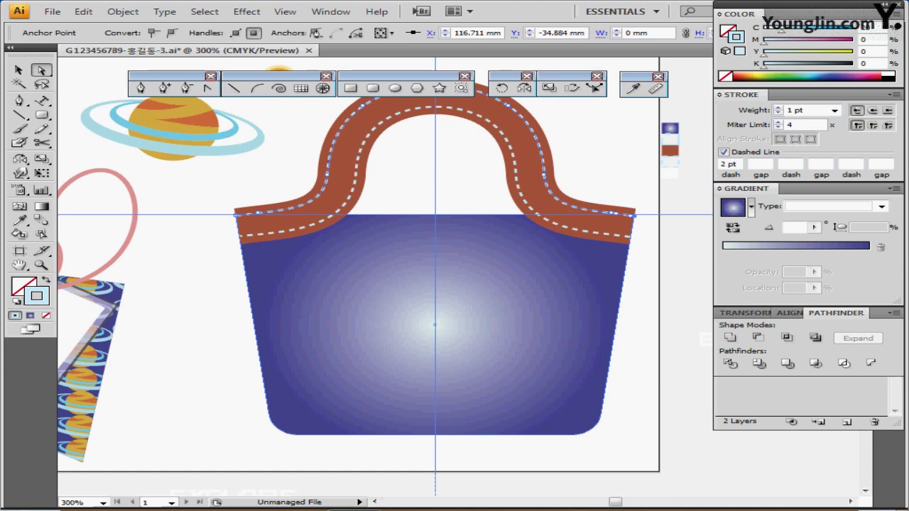
click(434, 324)
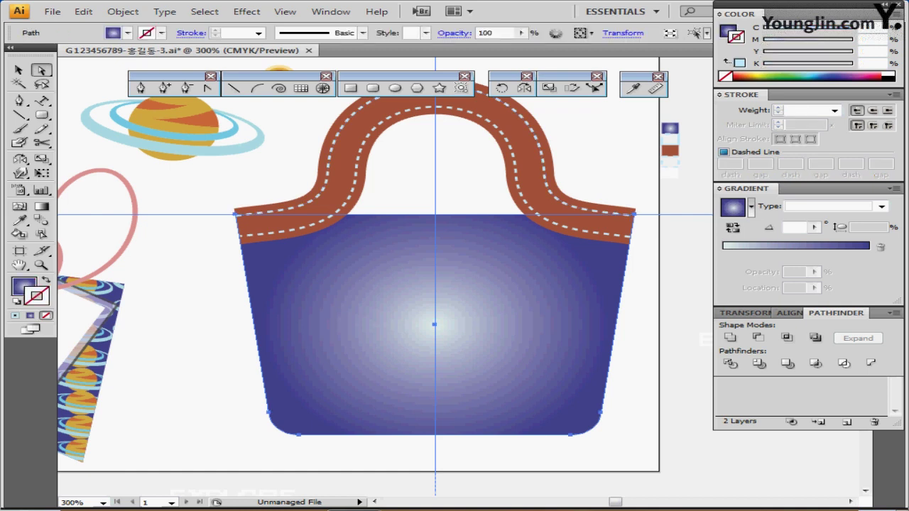
click(122, 12)
mouse_move(284, 268)
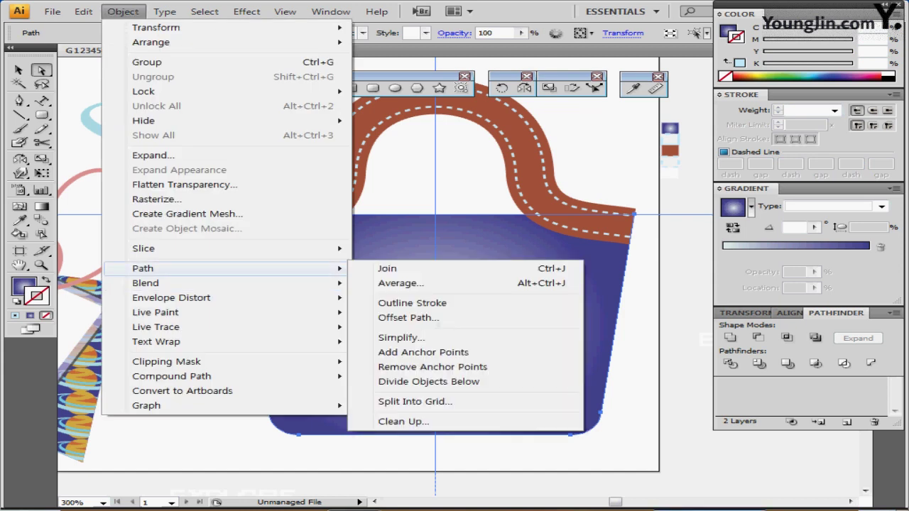
click(405, 286)
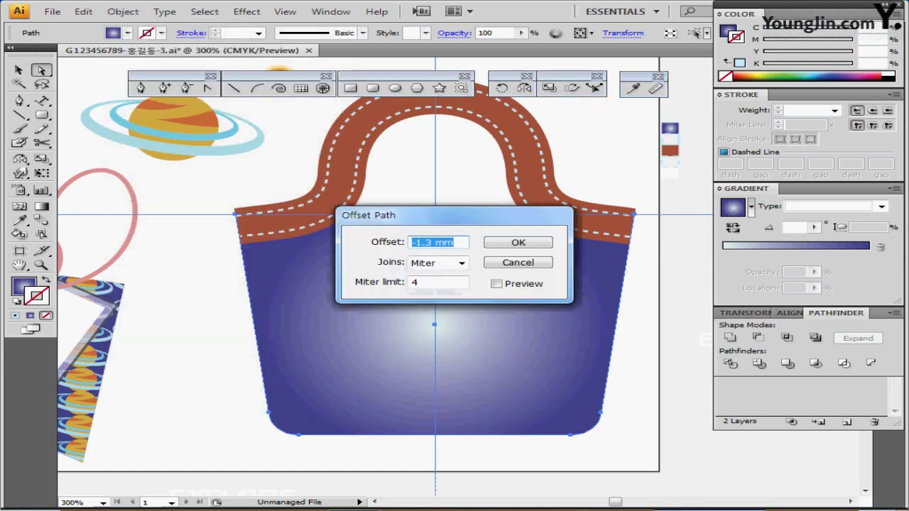
text(-2.5)
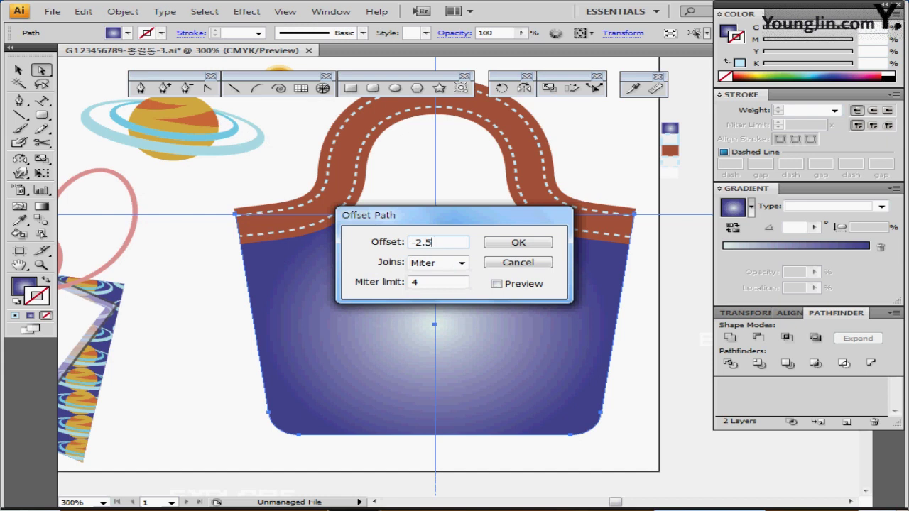
key(Return)
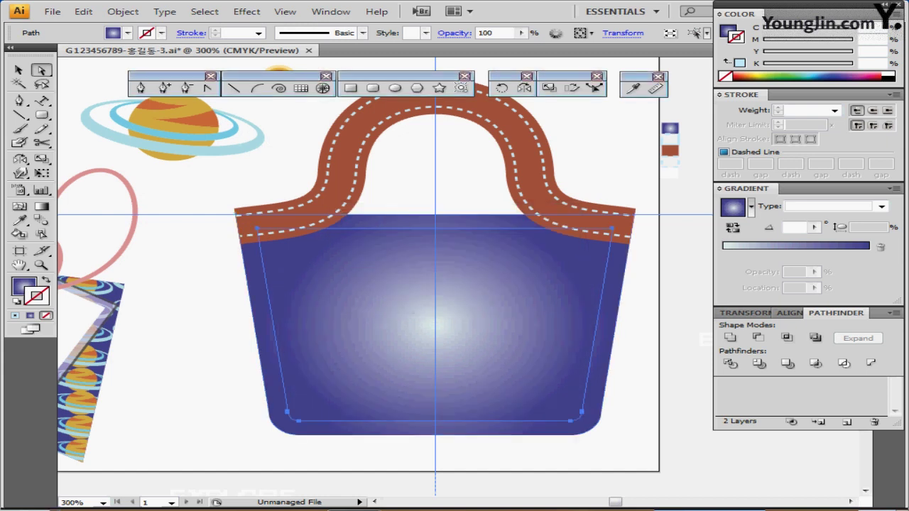
- Give the inner bag outline no fill and the sampled light blue 1 pt stroke, dashed 10 pt, 3 pt gap, 2 pt, 3 pt gap
key(i)
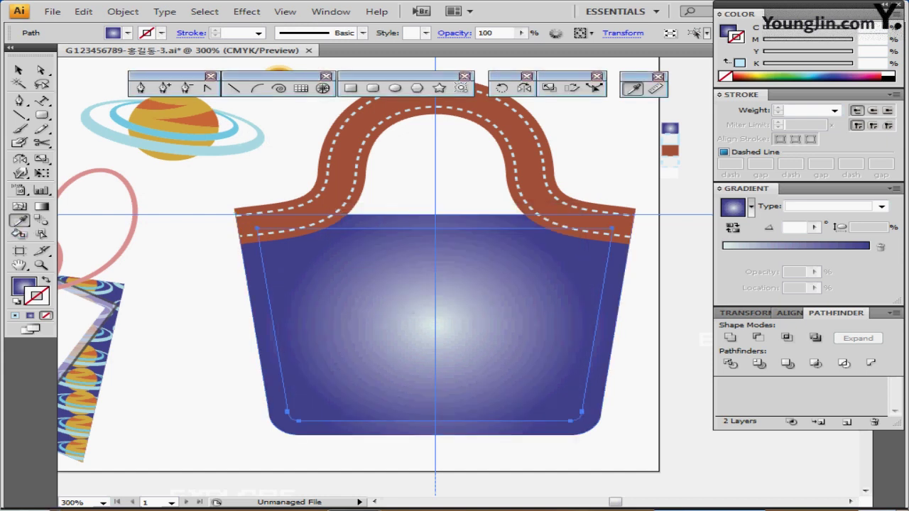
click(677, 162)
click(677, 139)
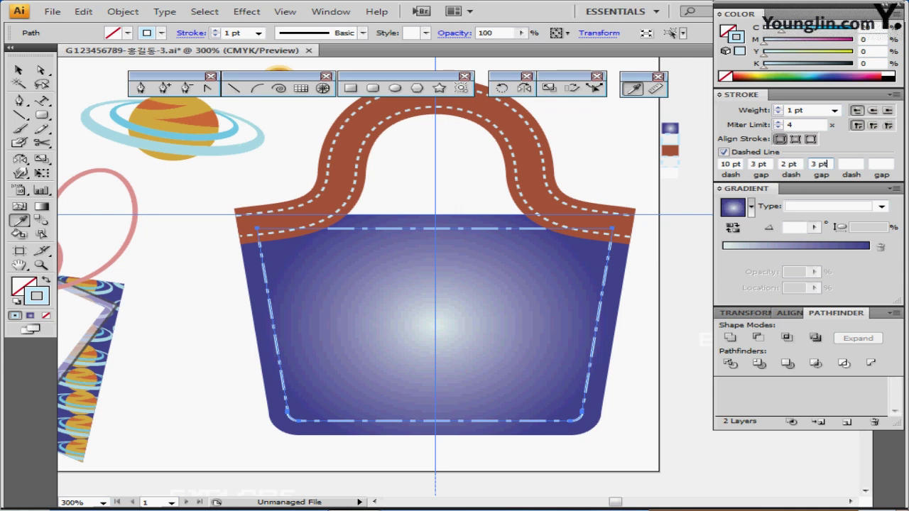
key(ctrl+shift+a)
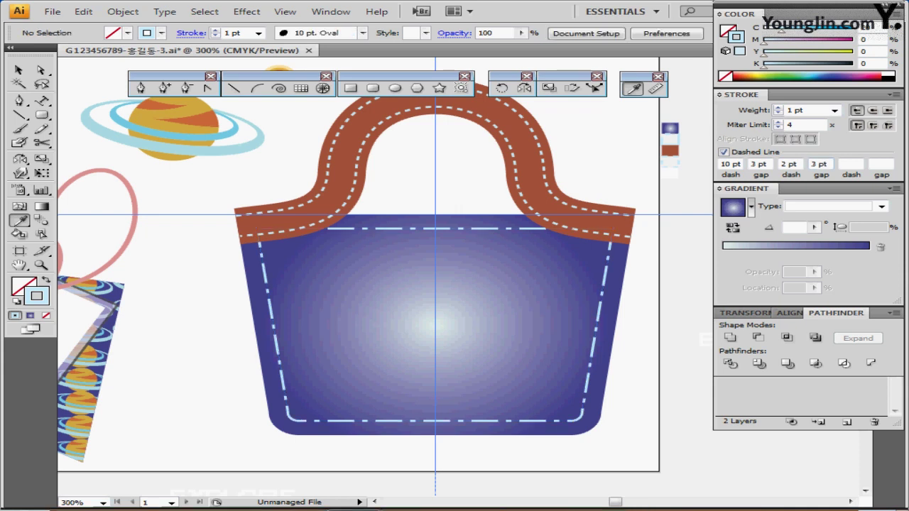
- Copy the ringed planet above the hang tag and paste it onto the upper part of the bag body
drag(436, 284, 495, 266)
key(ctrl+minus)
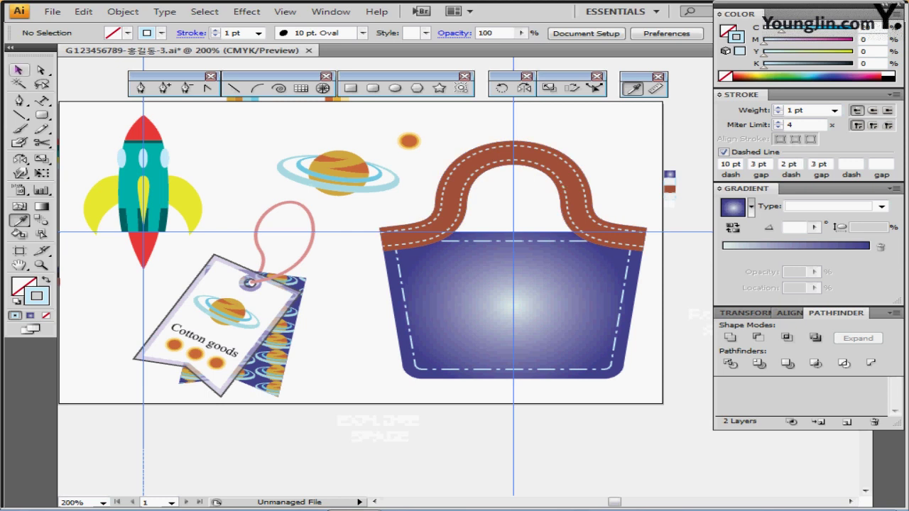
click(20, 71)
click(364, 176)
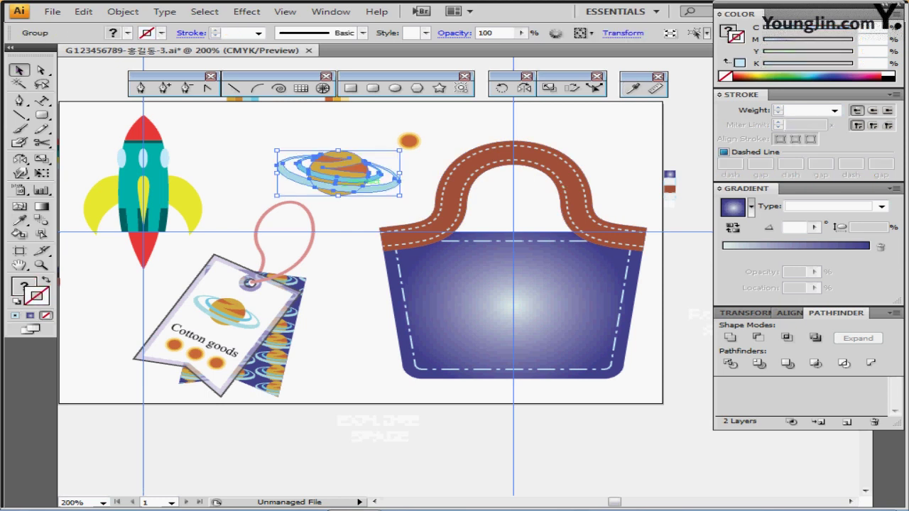
key(ctrl+c)
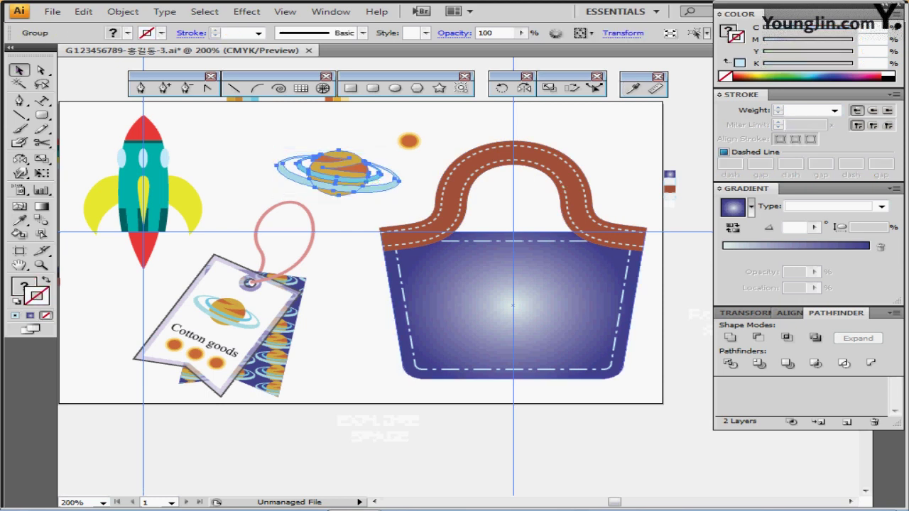
key(ctrl+v)
drag(468, 274, 490, 279)
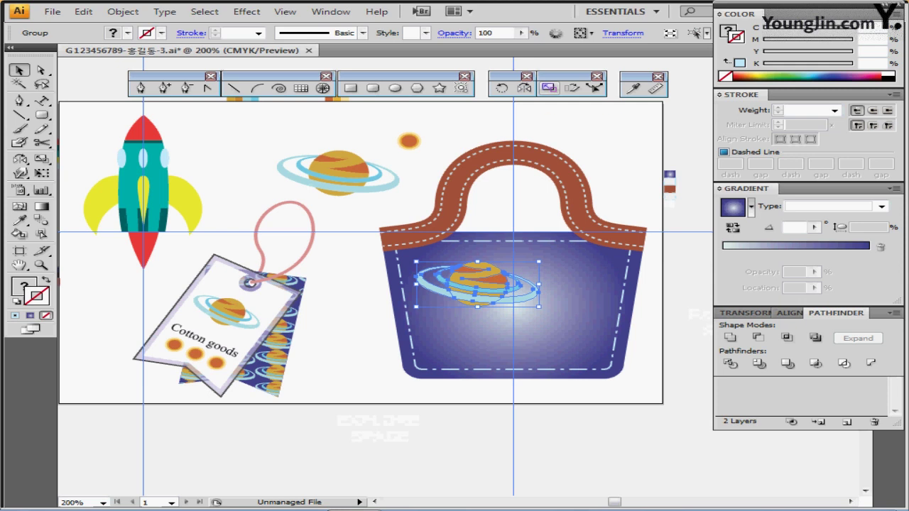
- Scale the planet copy on the bag uniformly to 50%
double_click(548, 87)
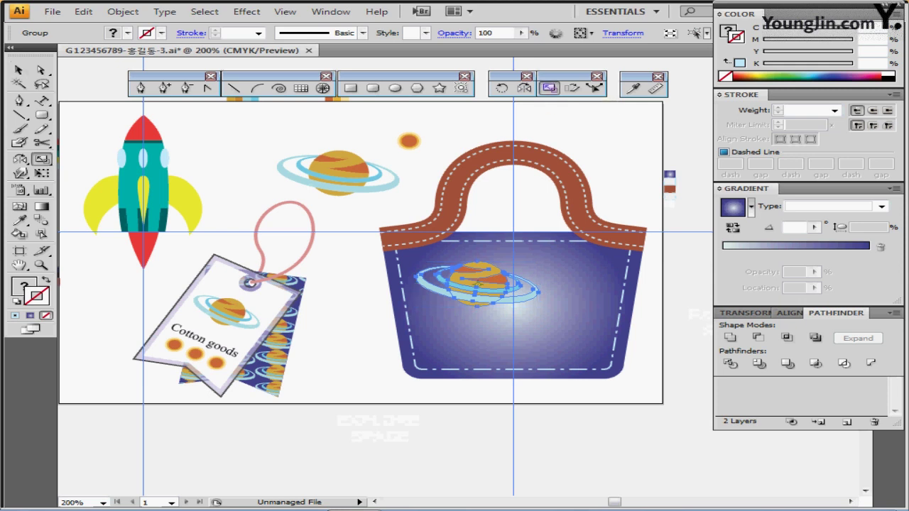
text(50)
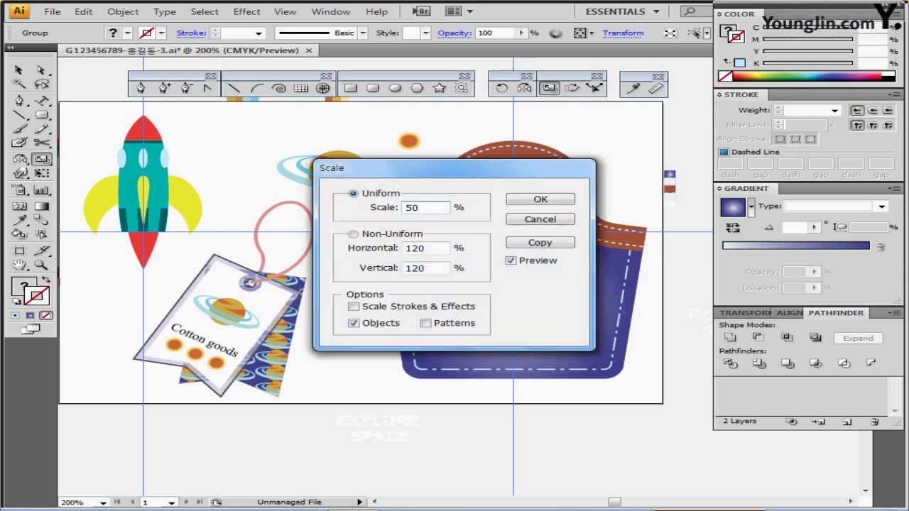
key(Return)
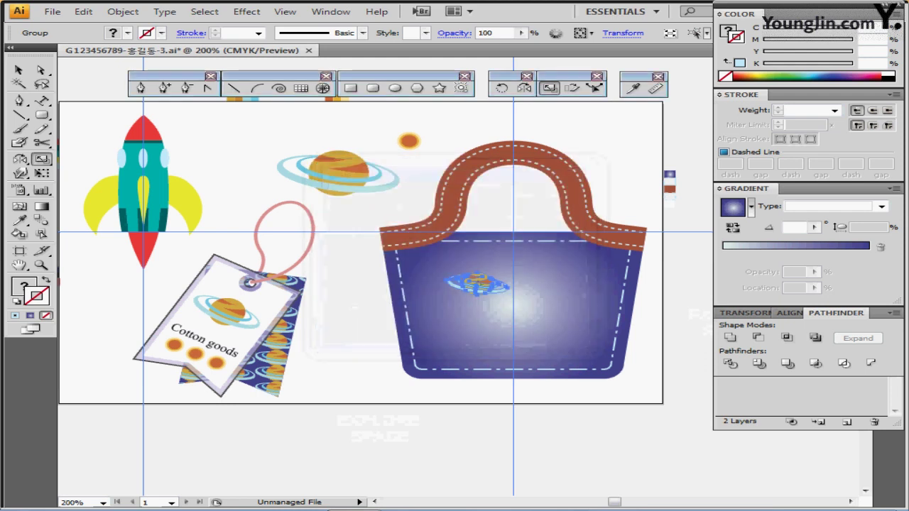
- Rotate the planet copy by 50 degrees and move it into the bag's upper left corner inside the stitching
click(502, 89)
key(Return)
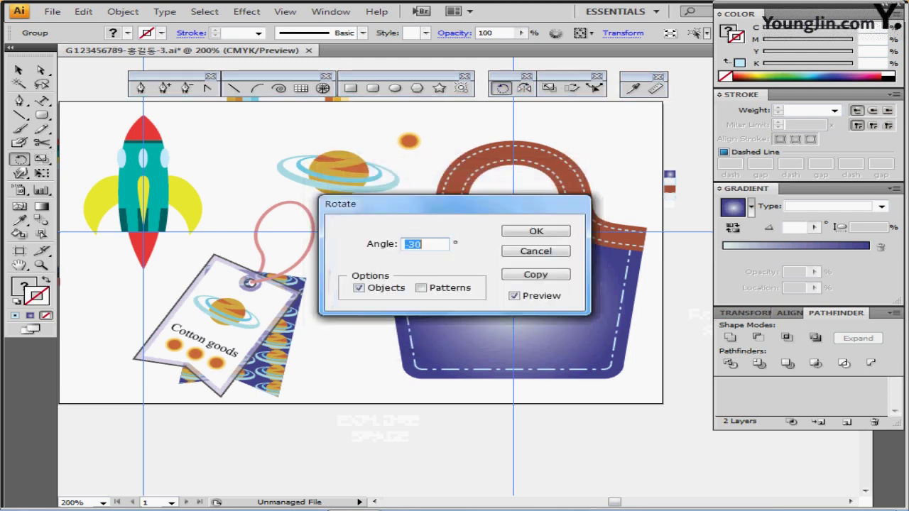
key(Return)
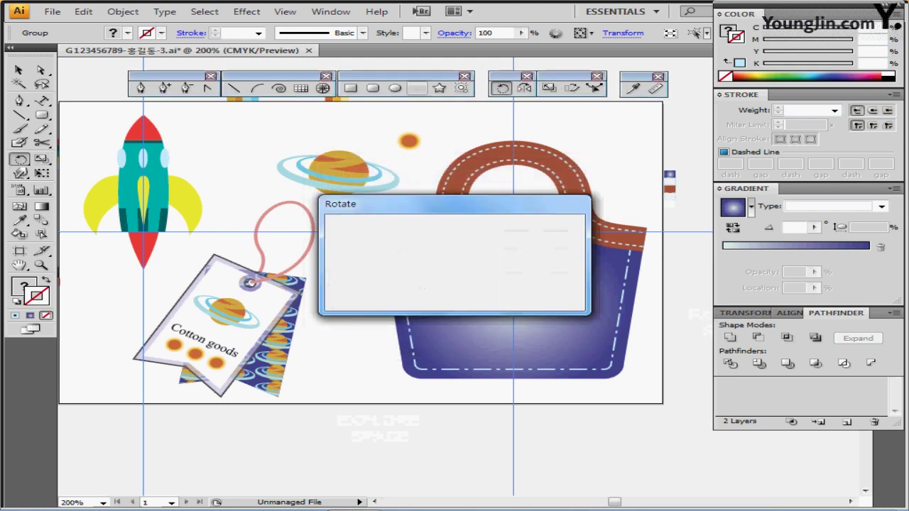
drag(473, 260, 441, 269)
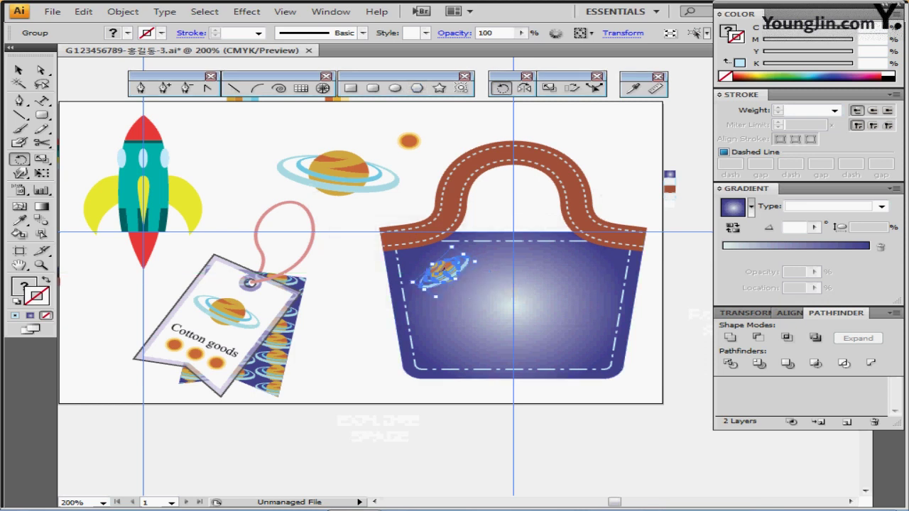
key(ctrl+shift+a)
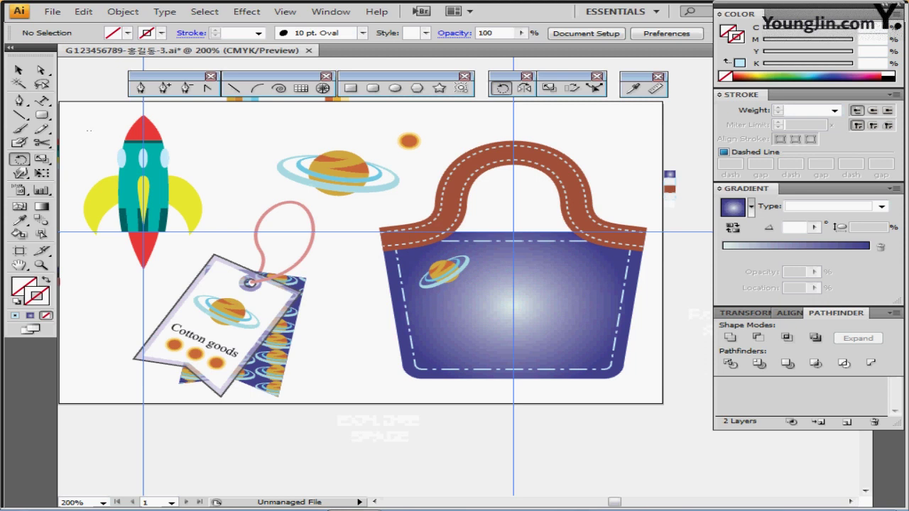
- Place a copy of the rocket on the right half of the bag body and scale it uniformly to 60%
drag(88, 131, 197, 228)
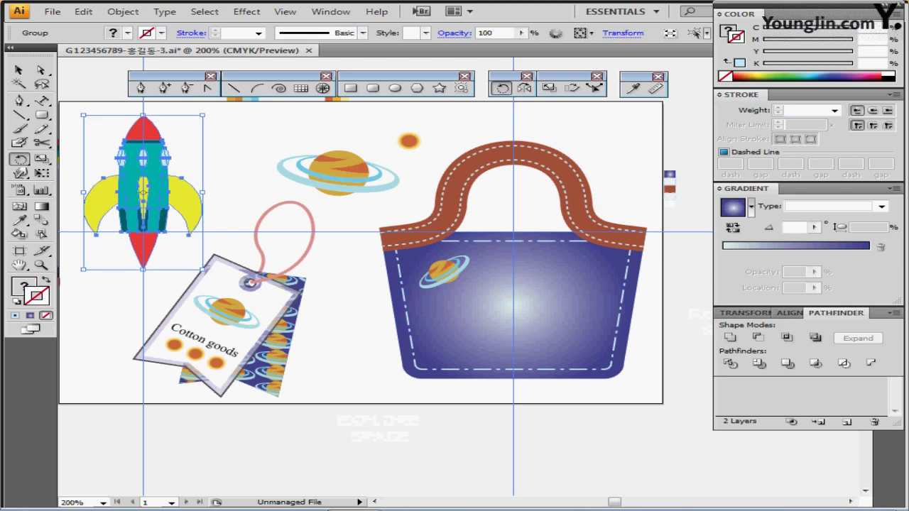
drag(143, 186, 558, 295)
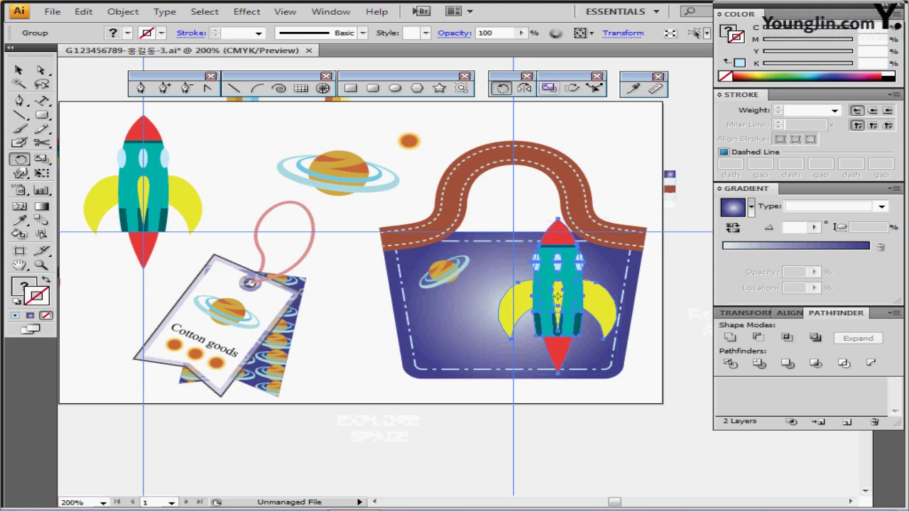
double_click(549, 87)
text(3)
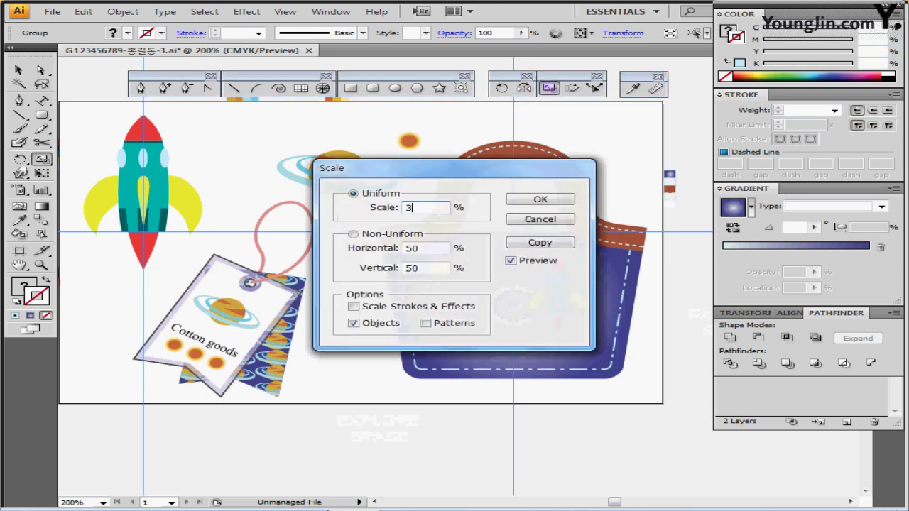
key(BackSpace)
text(60)
key(Return)
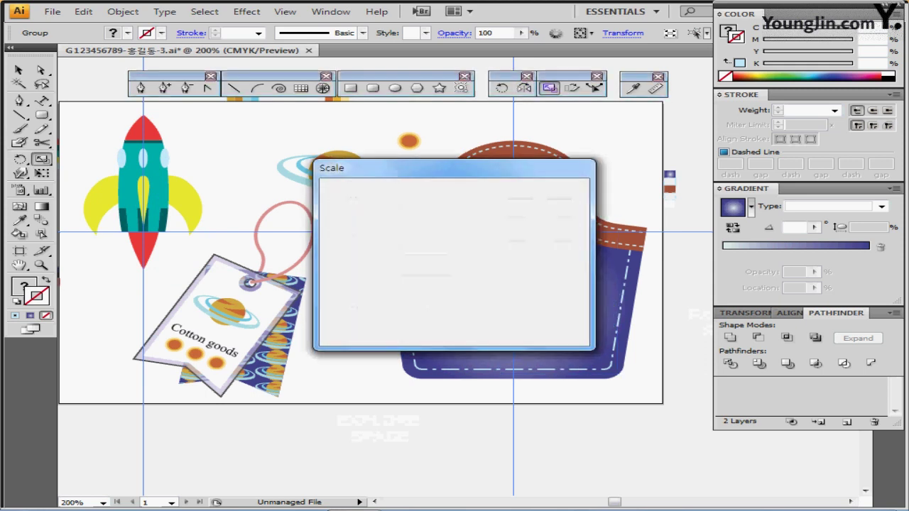
- Rotate the rocket copy on the bag by 45 degrees
double_click(501, 88)
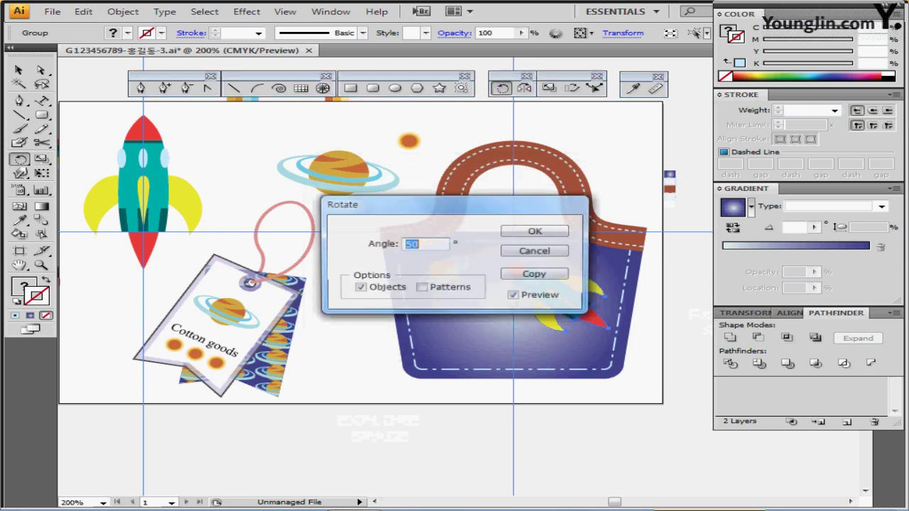
text(45)
key(Return)
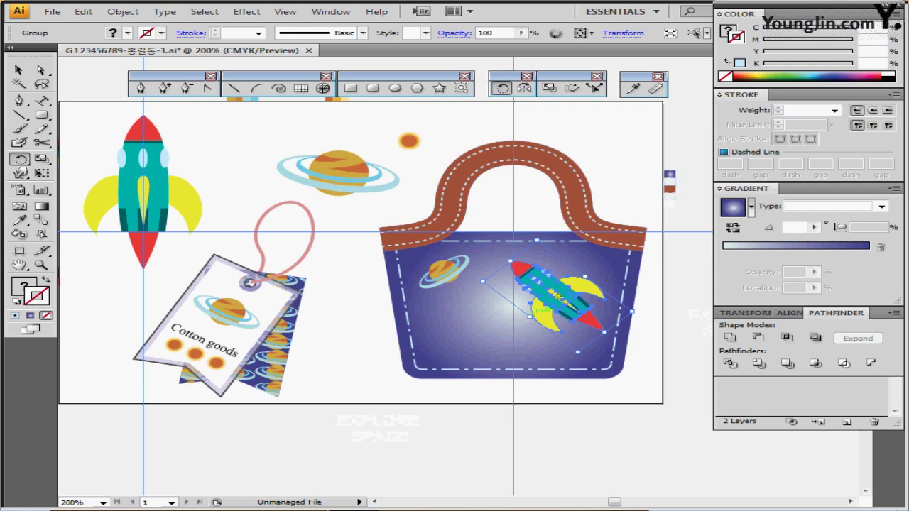
- Move the rocket copy slightly lower on the bag and place a copy of the orange sun in the bag's upper right corner
drag(570, 295, 563, 310)
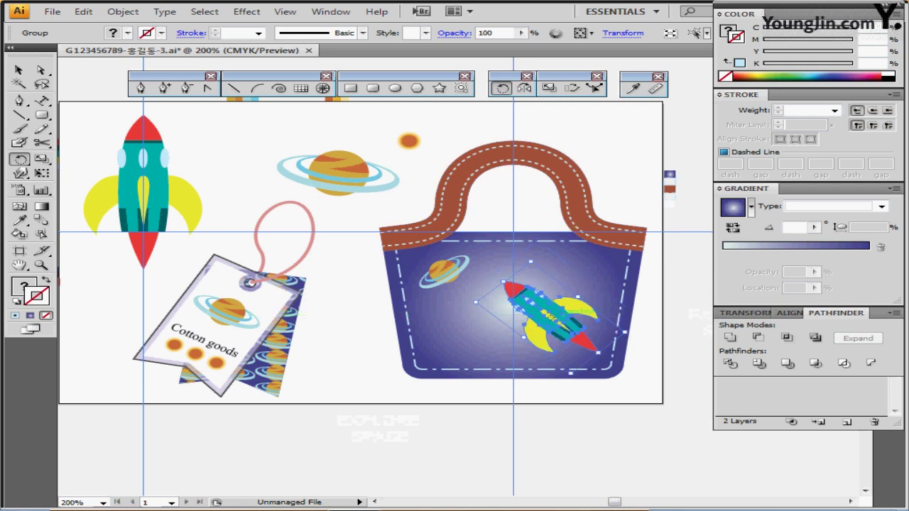
mouse_move(388, 110)
mouse_down()
mouse_move(421, 147)
mouse_move(459, 276)
mouse_move(584, 265)
mouse_up()
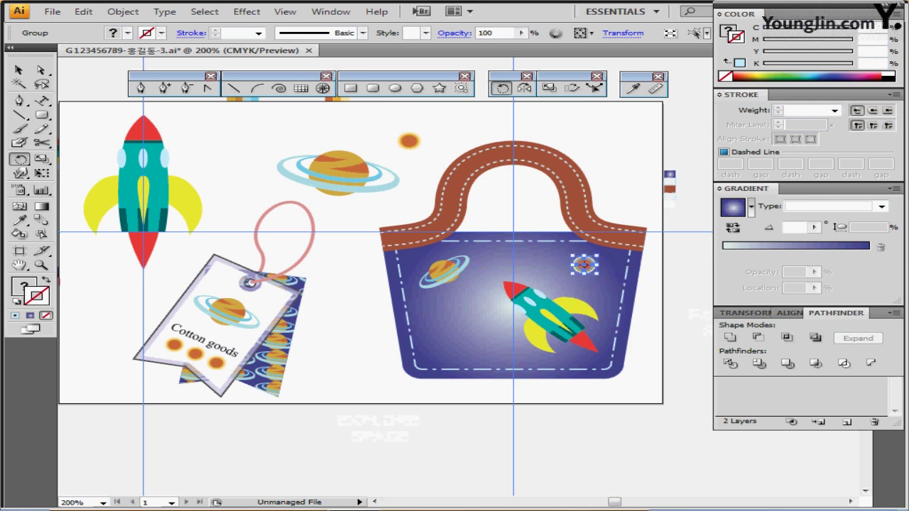
- Scale the sun copy on the bag uniformly to 120% and nudge it slightly right and down, leaving nothing selected
click(549, 88)
double_click(549, 88)
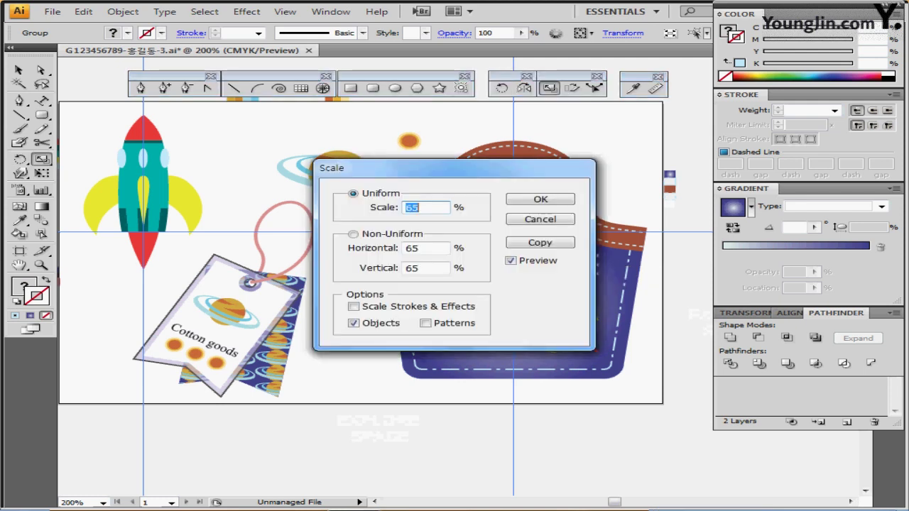
text(120)
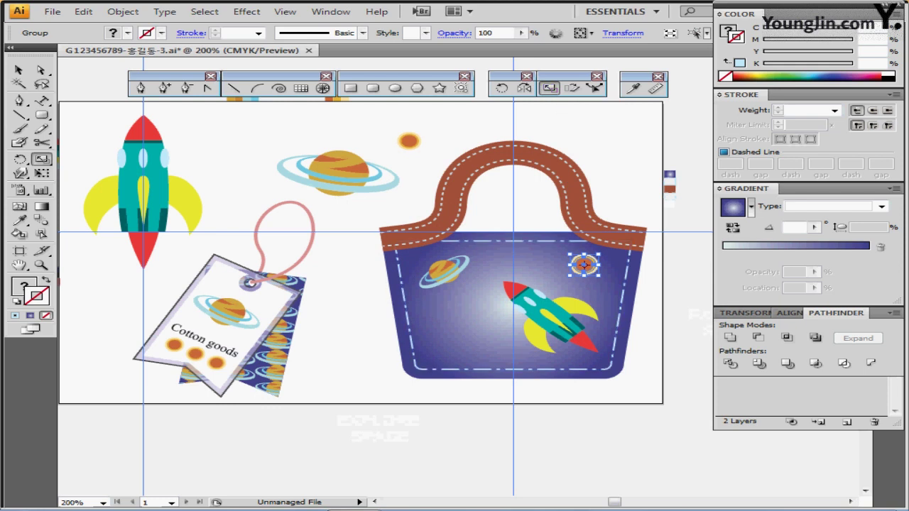
key(Right)
key(Right)
key(Right)
key(Right)
key(Down)
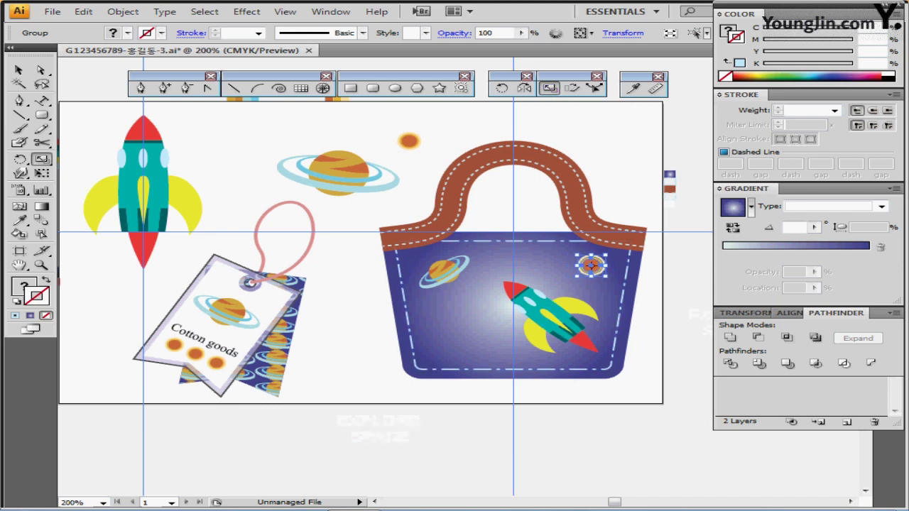
key(ctrl+shift+a)
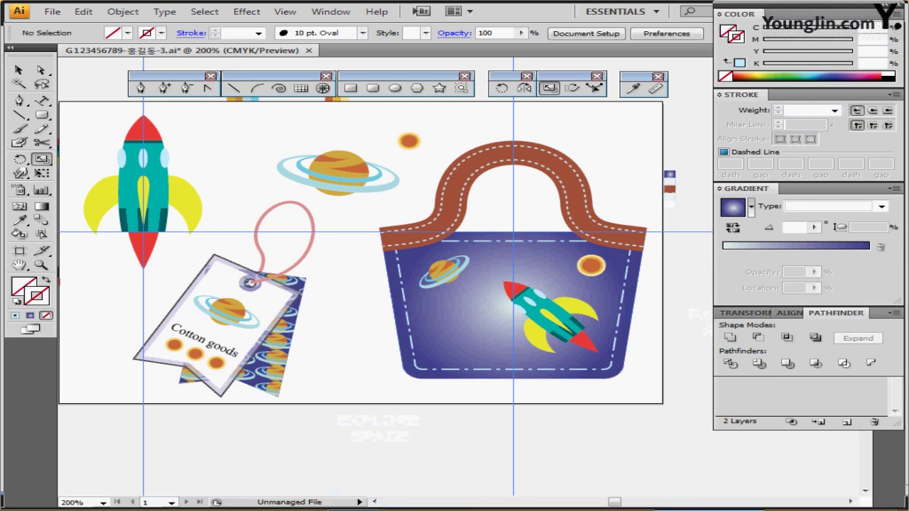
- Move the white EXPLORE SPACE text from below the artboard onto the bag's lower left area, beside the rocket
drag(337, 369, 286, 326)
drag(374, 240, 356, 236)
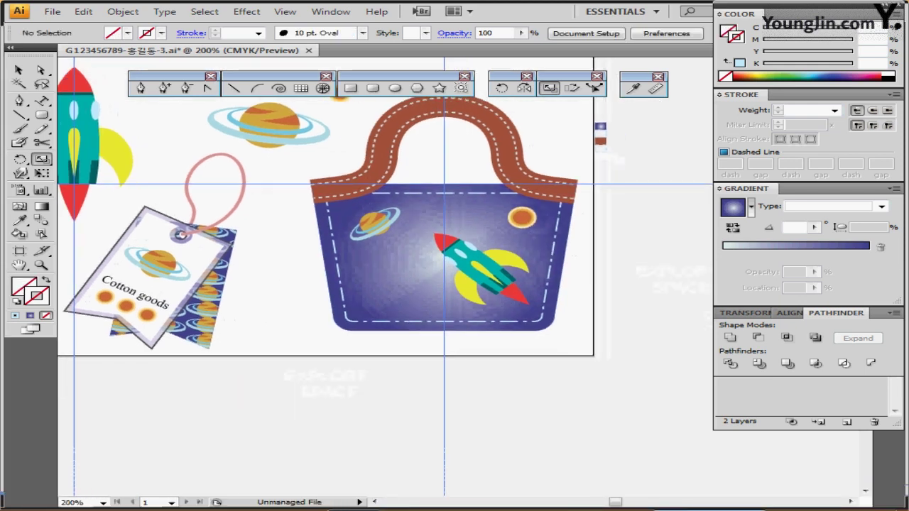
drag(457, 422, 265, 351)
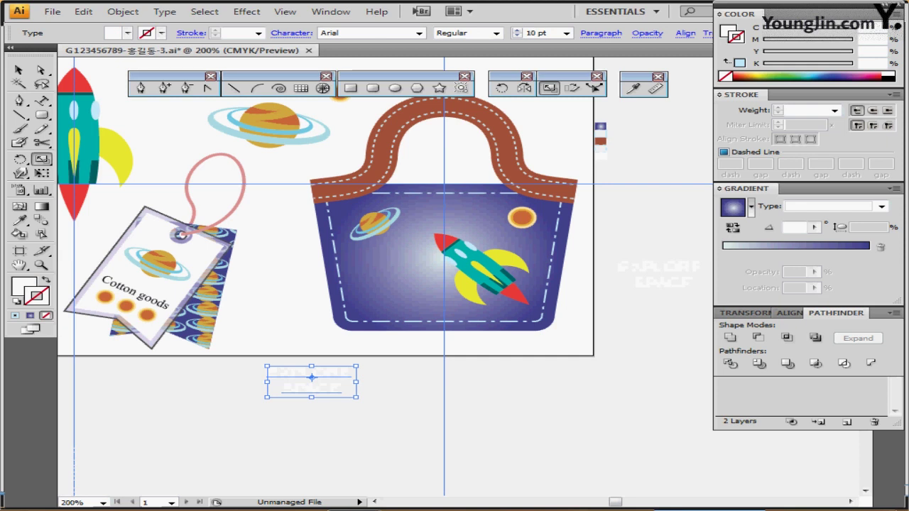
drag(334, 384, 418, 291)
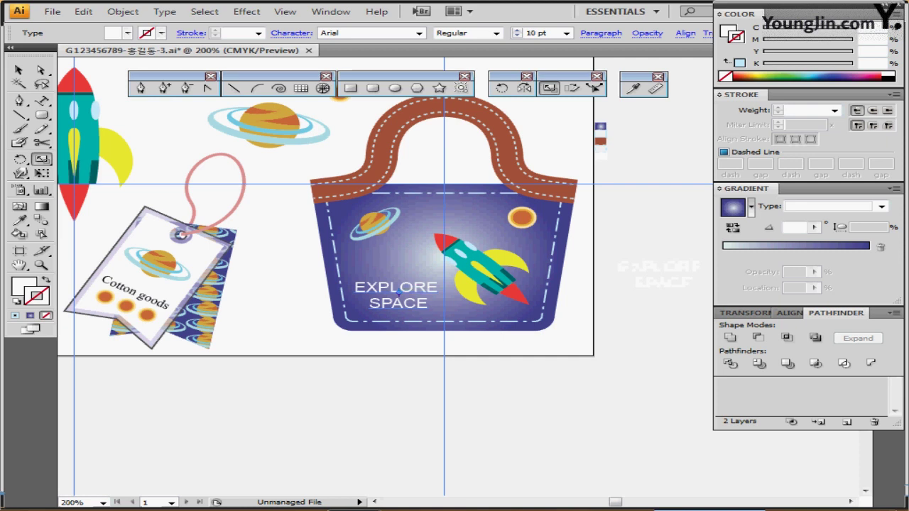
- Check the EXPLORE SPACE text's paragraph alignment, deselect it, and fit the artboard in the window to review the artwork
click(601, 33)
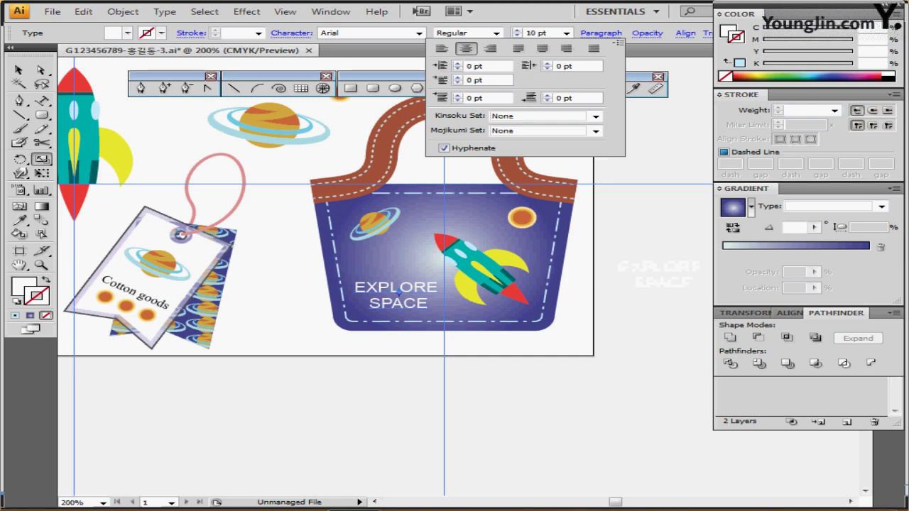
ctrl+click(438, 341)
drag(438, 330, 507, 364)
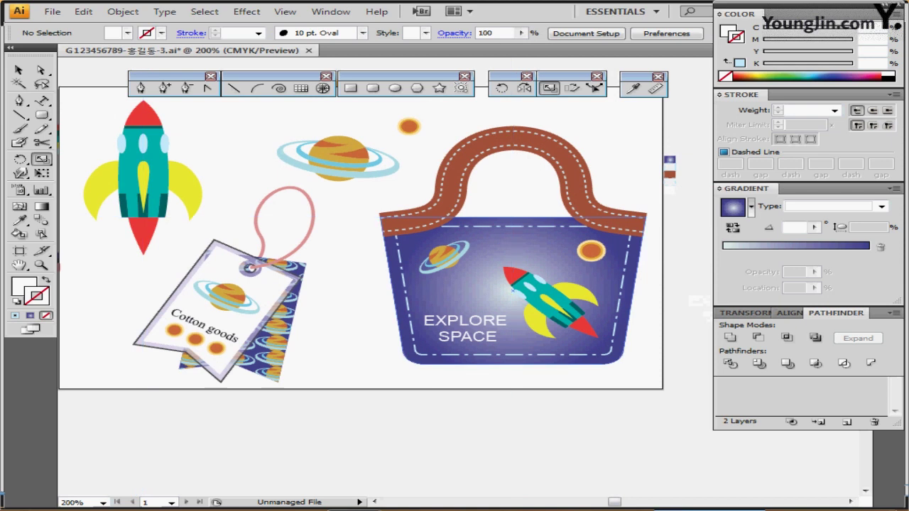
key(h)
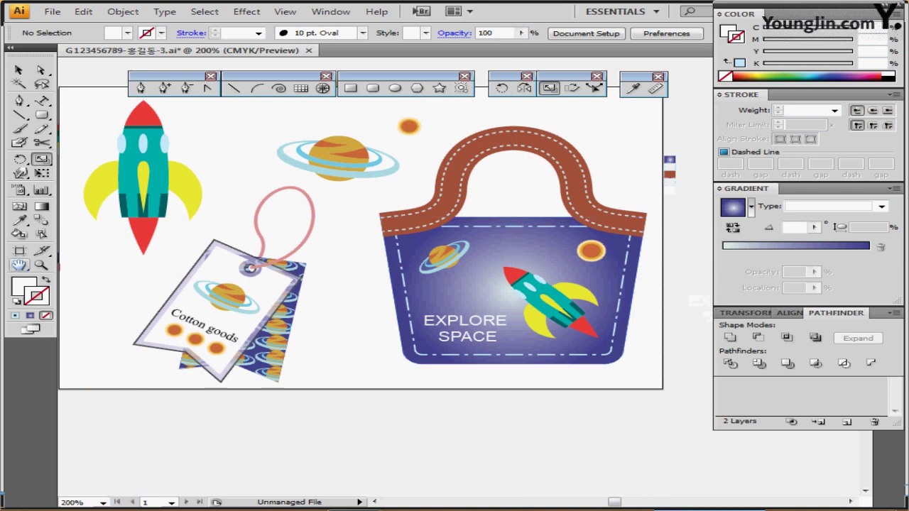
key(ctrl+0)
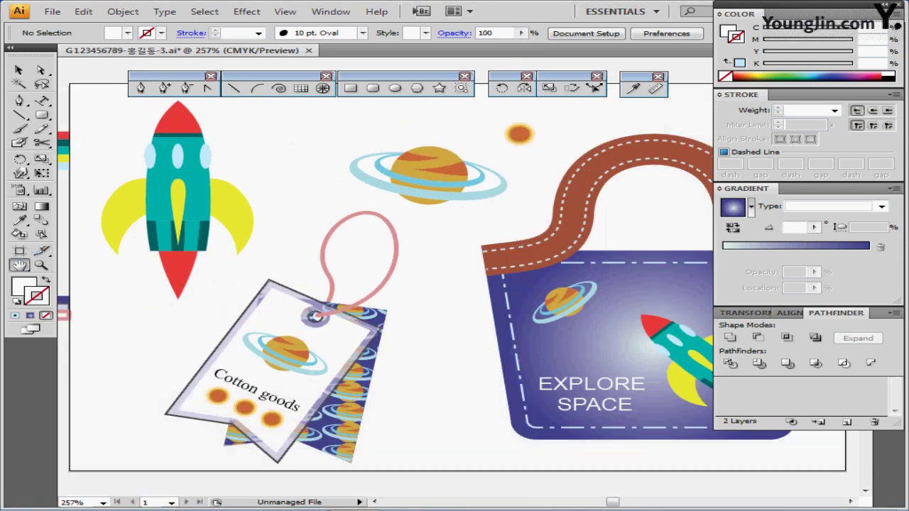